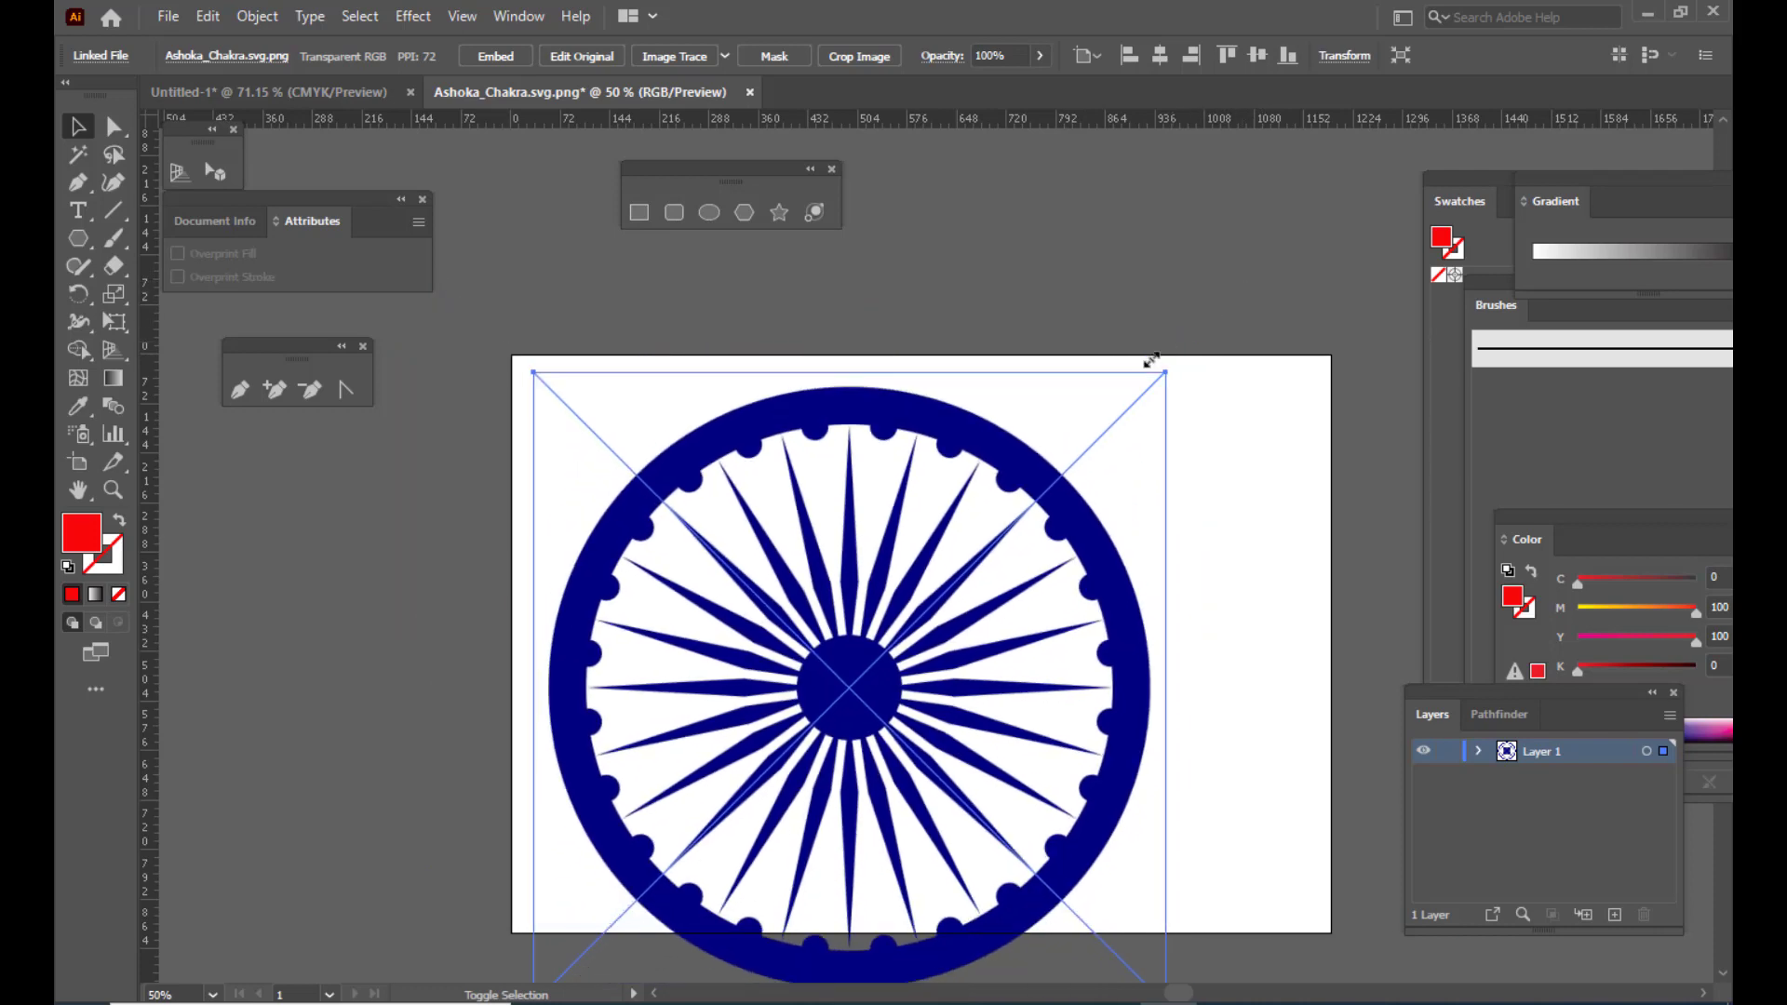
# Scale the Ashoka Chakra image down to fit the artboard and centre it horizontally and vertically
pyautogui.moveTo(936, 525); pyautogui.dragTo(1025, 444)
pyautogui.moveTo(1114, 791); pyautogui.dragTo(1161, 833)
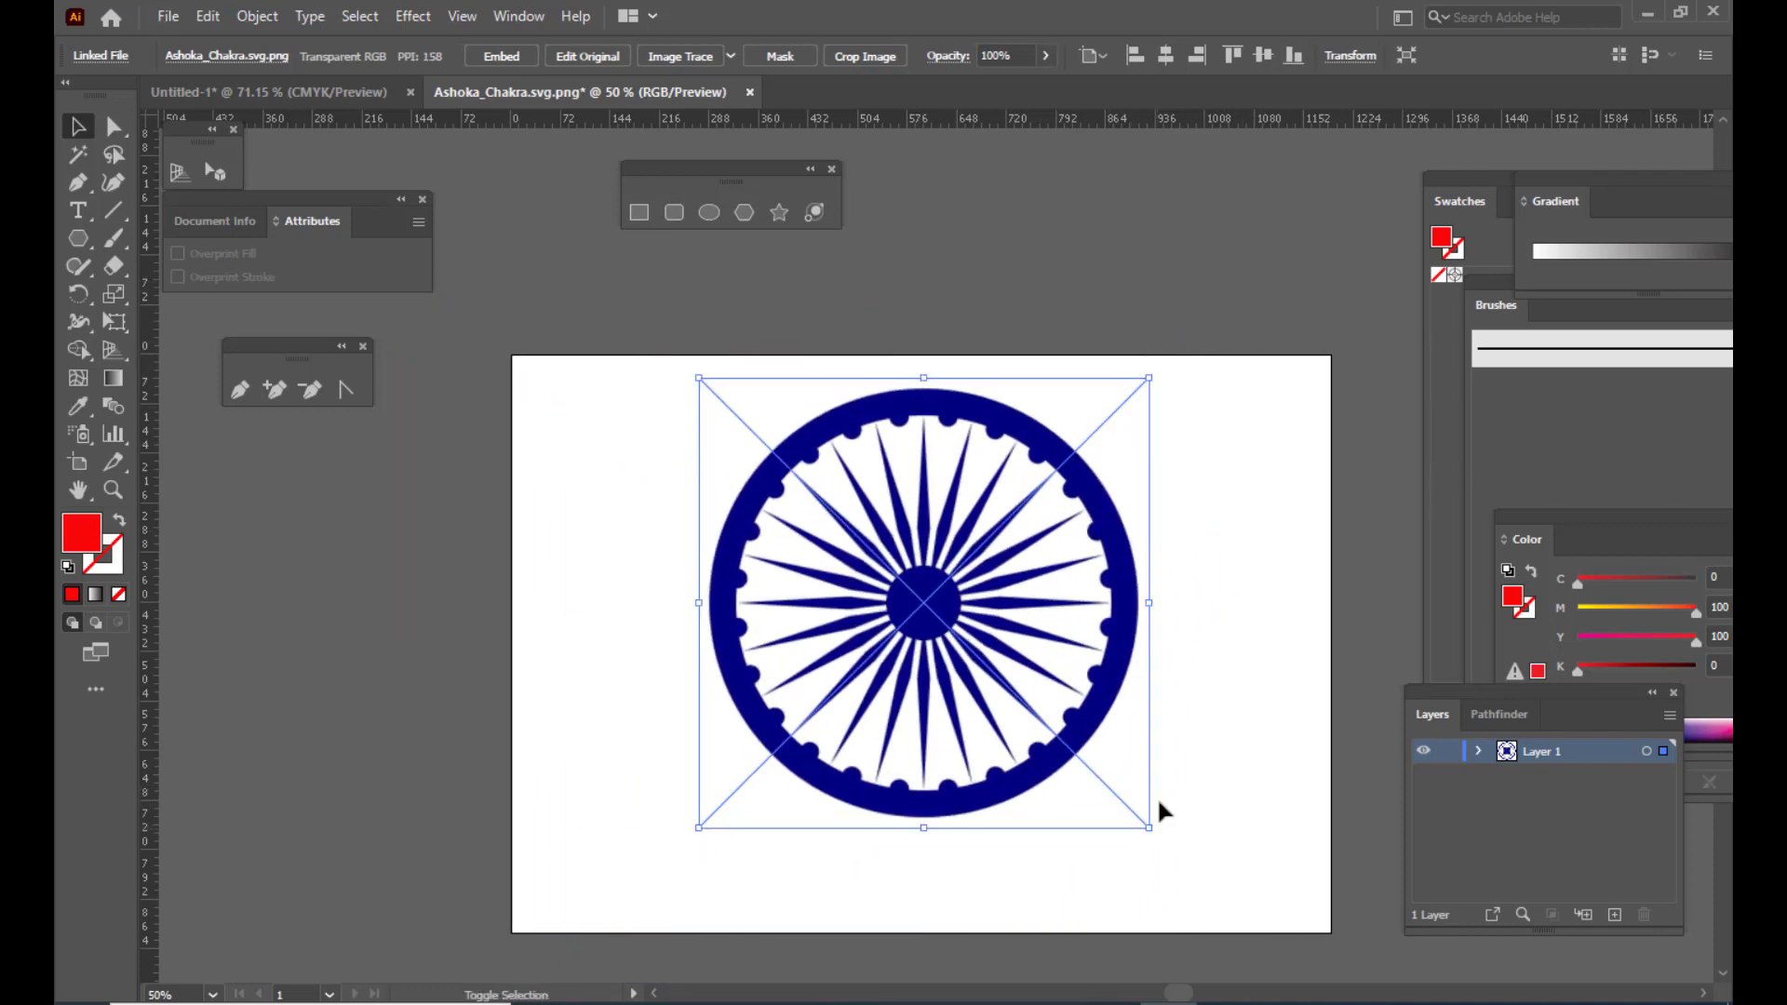
pyautogui.moveTo(1118, 539)
pyautogui.mouseDown()
pyautogui.moveTo(1116, 566)
pyautogui.moveTo(1121, 547)
pyautogui.mouseUp()
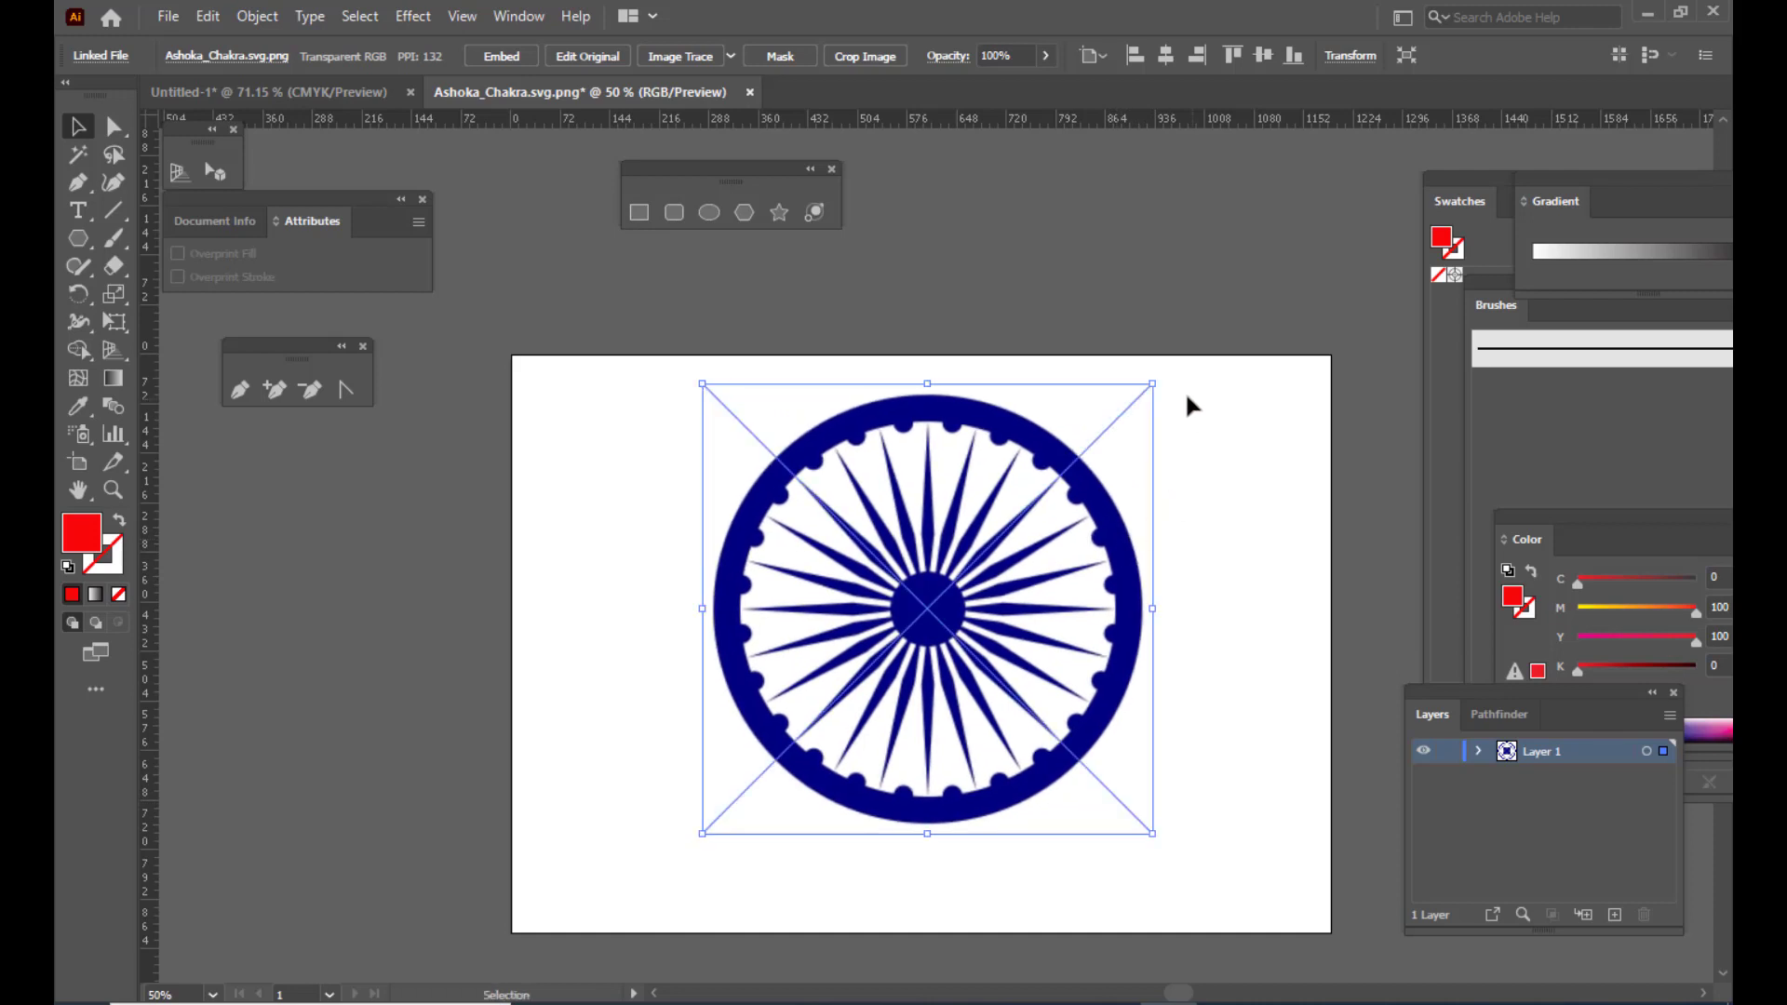
pyautogui.moveTo(1150, 385); pyautogui.dragTo(1163, 372)
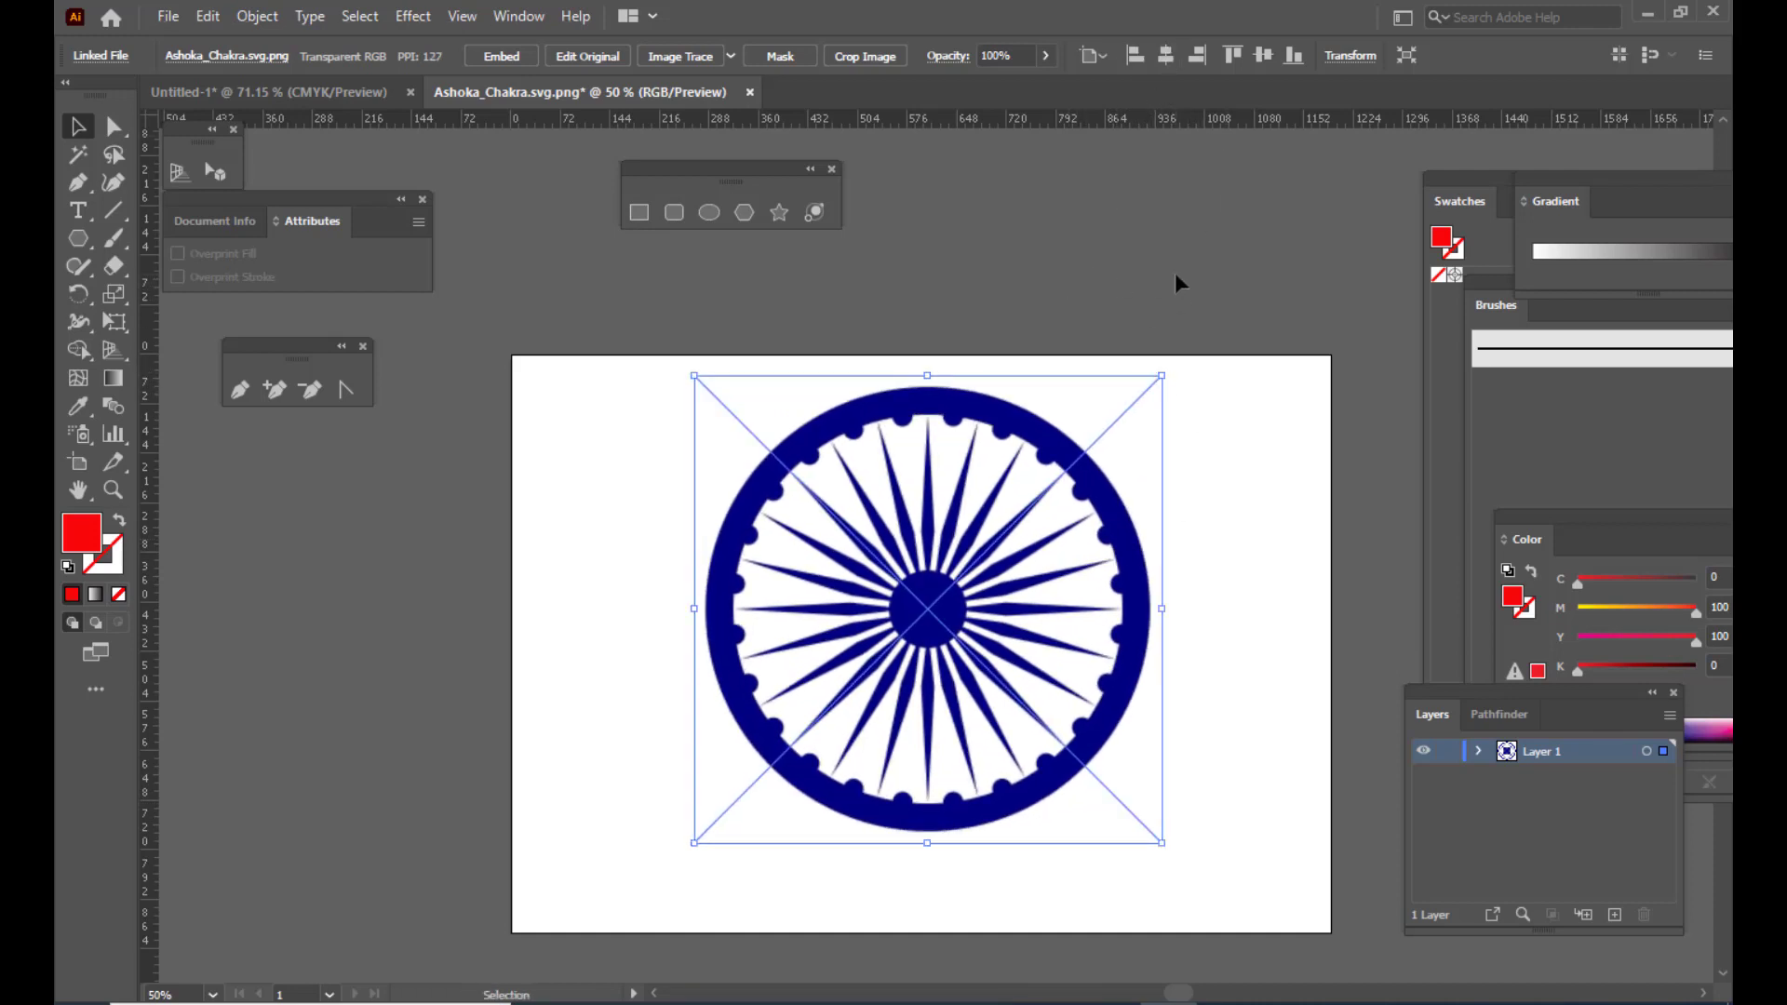
pyautogui.click(1167, 60)
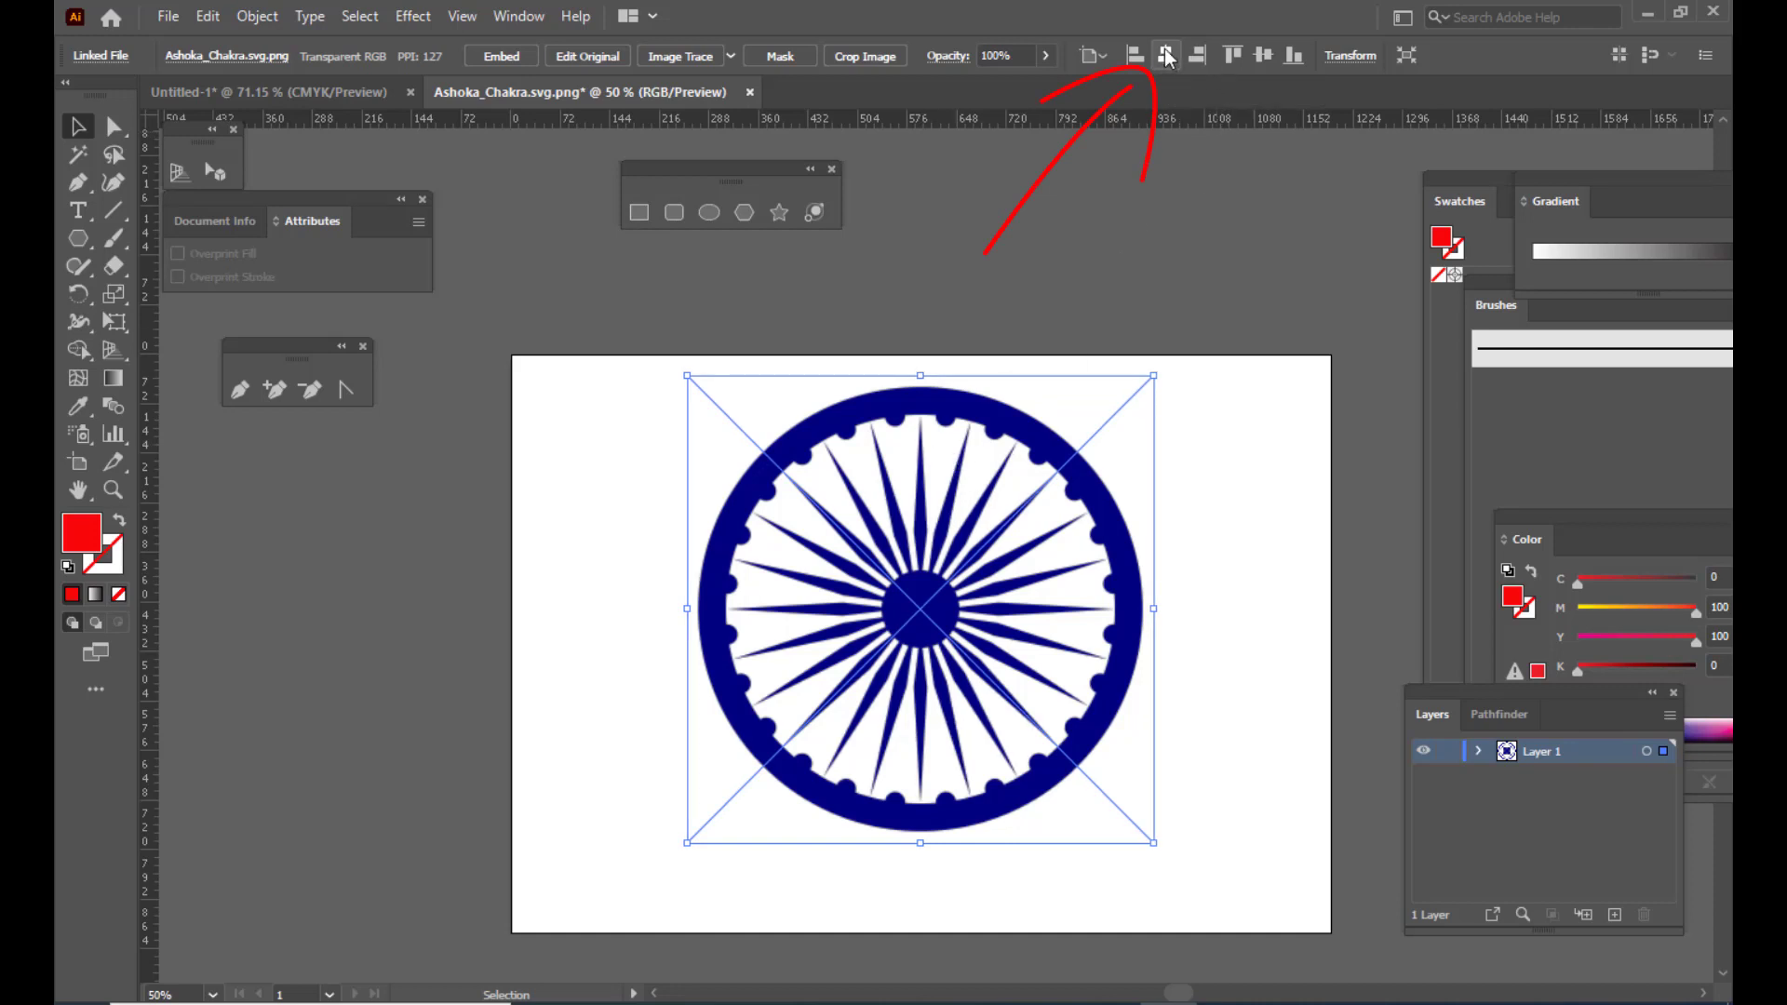
pyautogui.click(1260, 58)
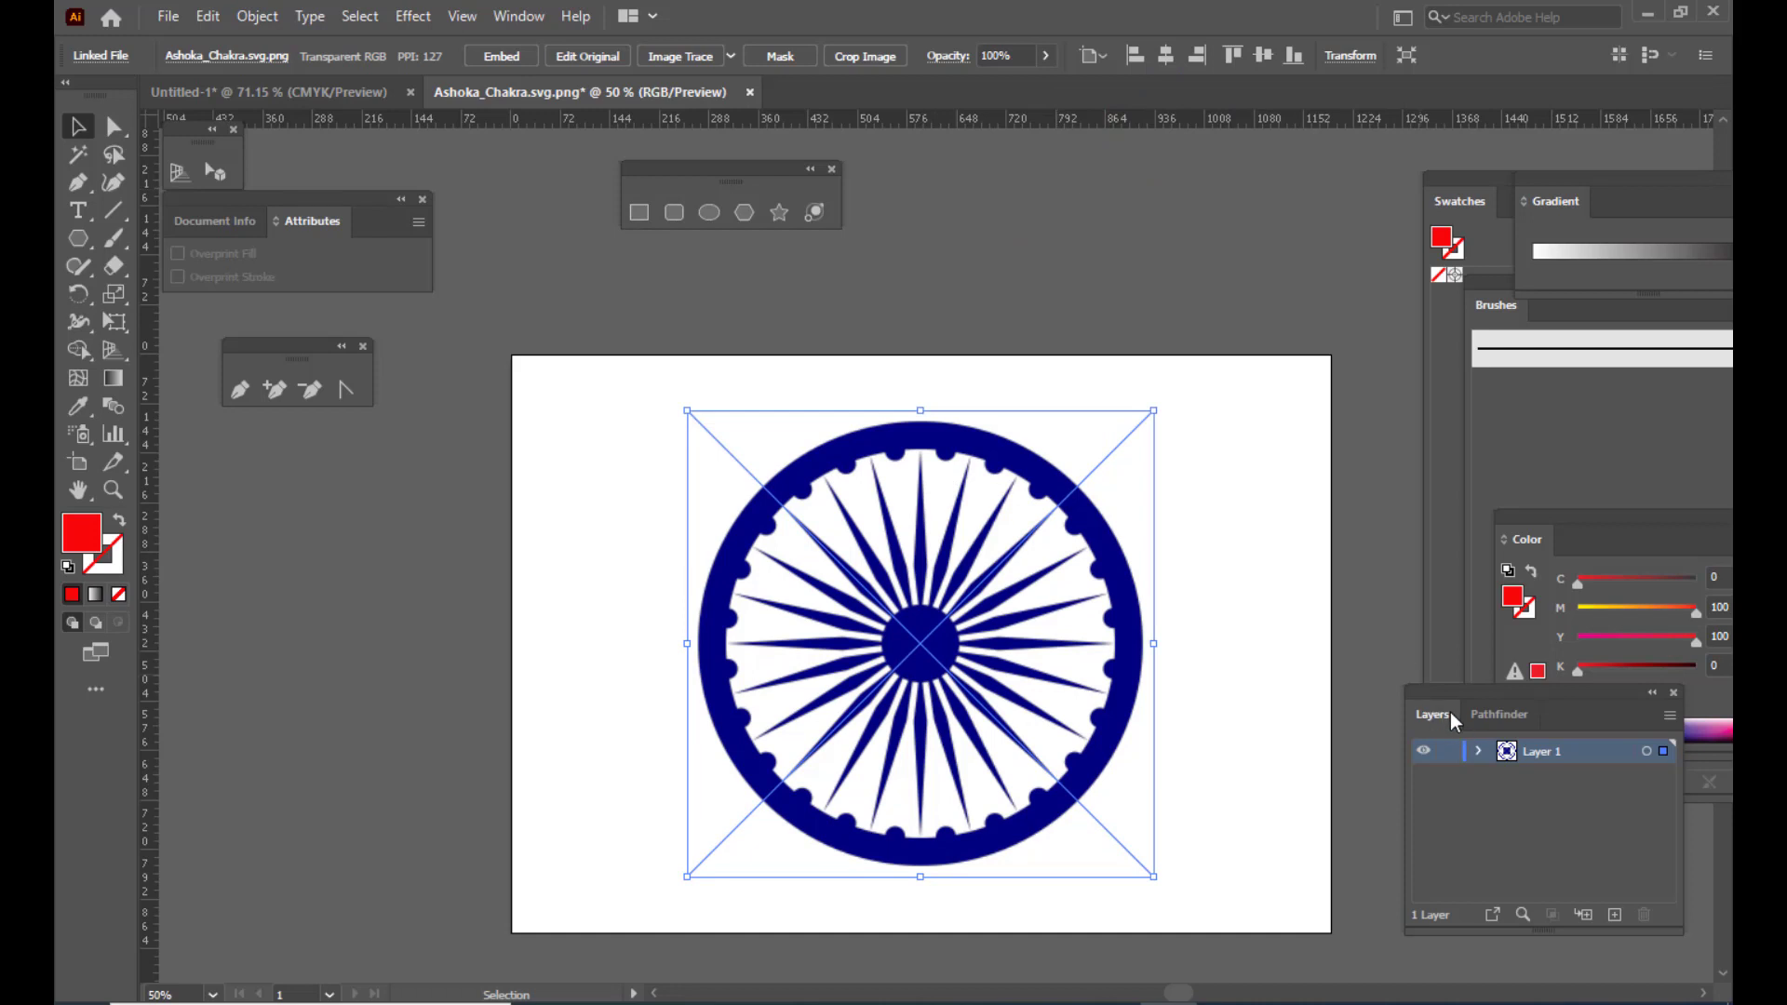
# Lock the layer holding the chakra image and add a new layer above it
pyautogui.moveTo(1438, 689); pyautogui.dragTo(1415, 523)
pyautogui.click(1338, 576)
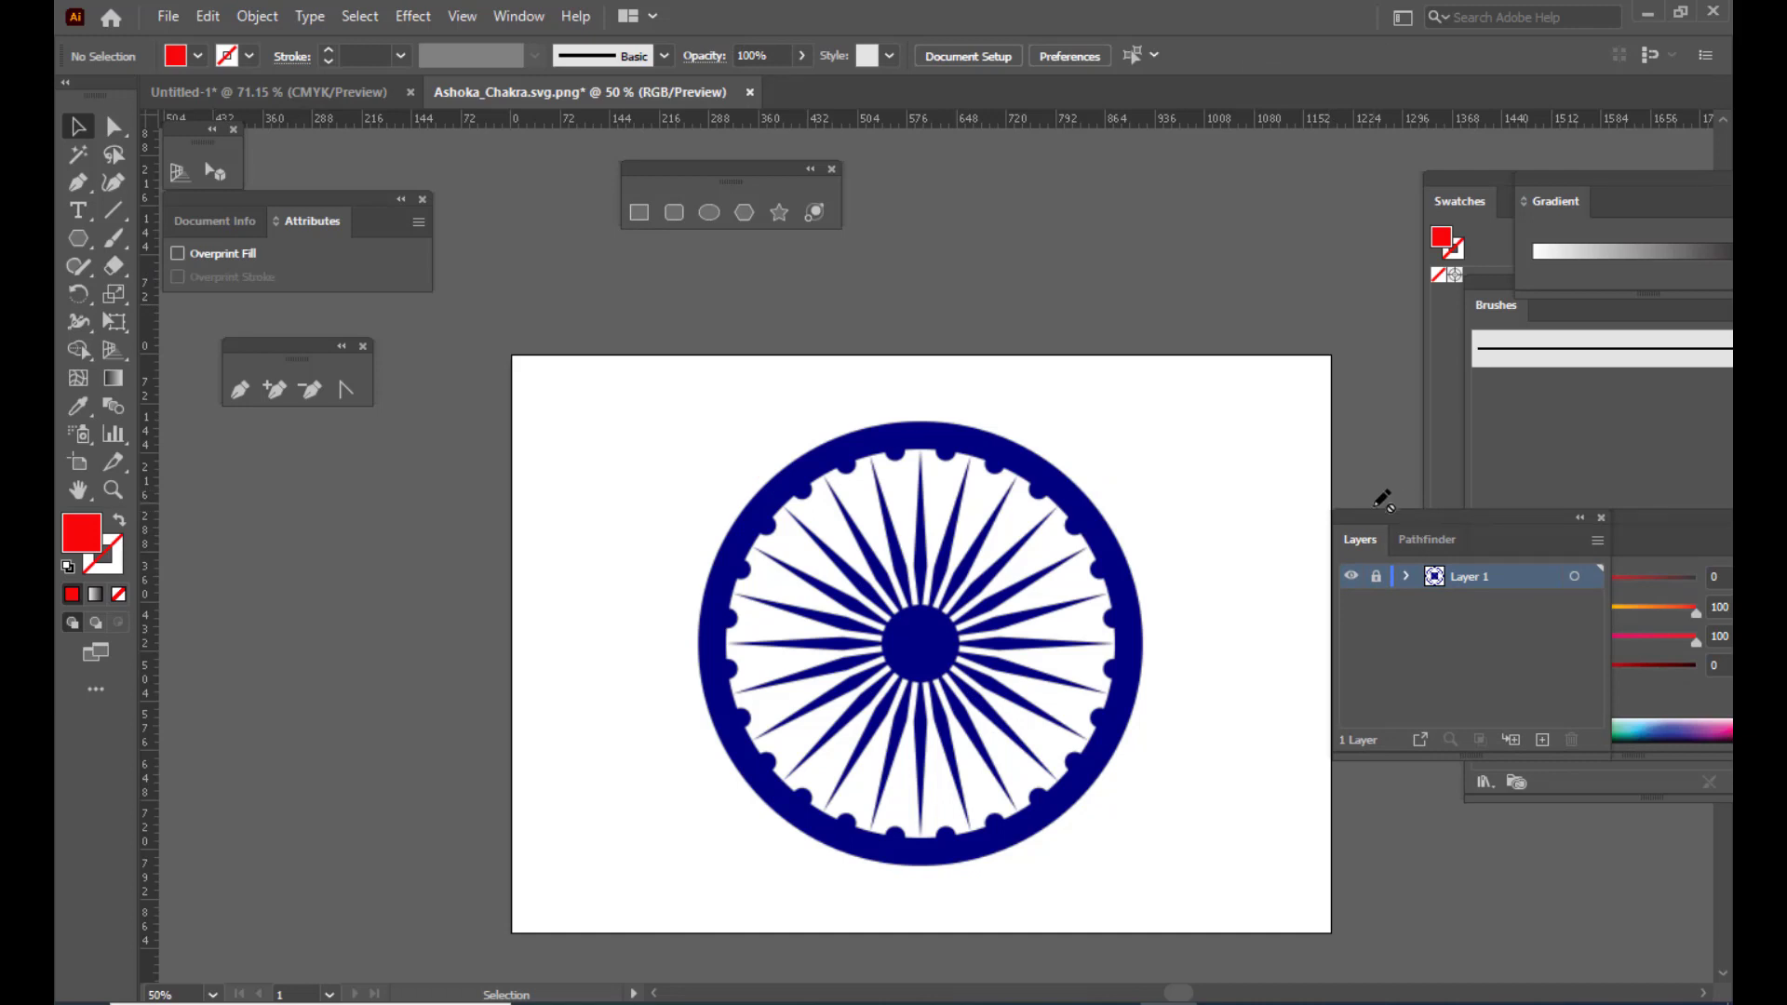
pyautogui.moveTo(1386, 517); pyautogui.dragTo(1398, 517)
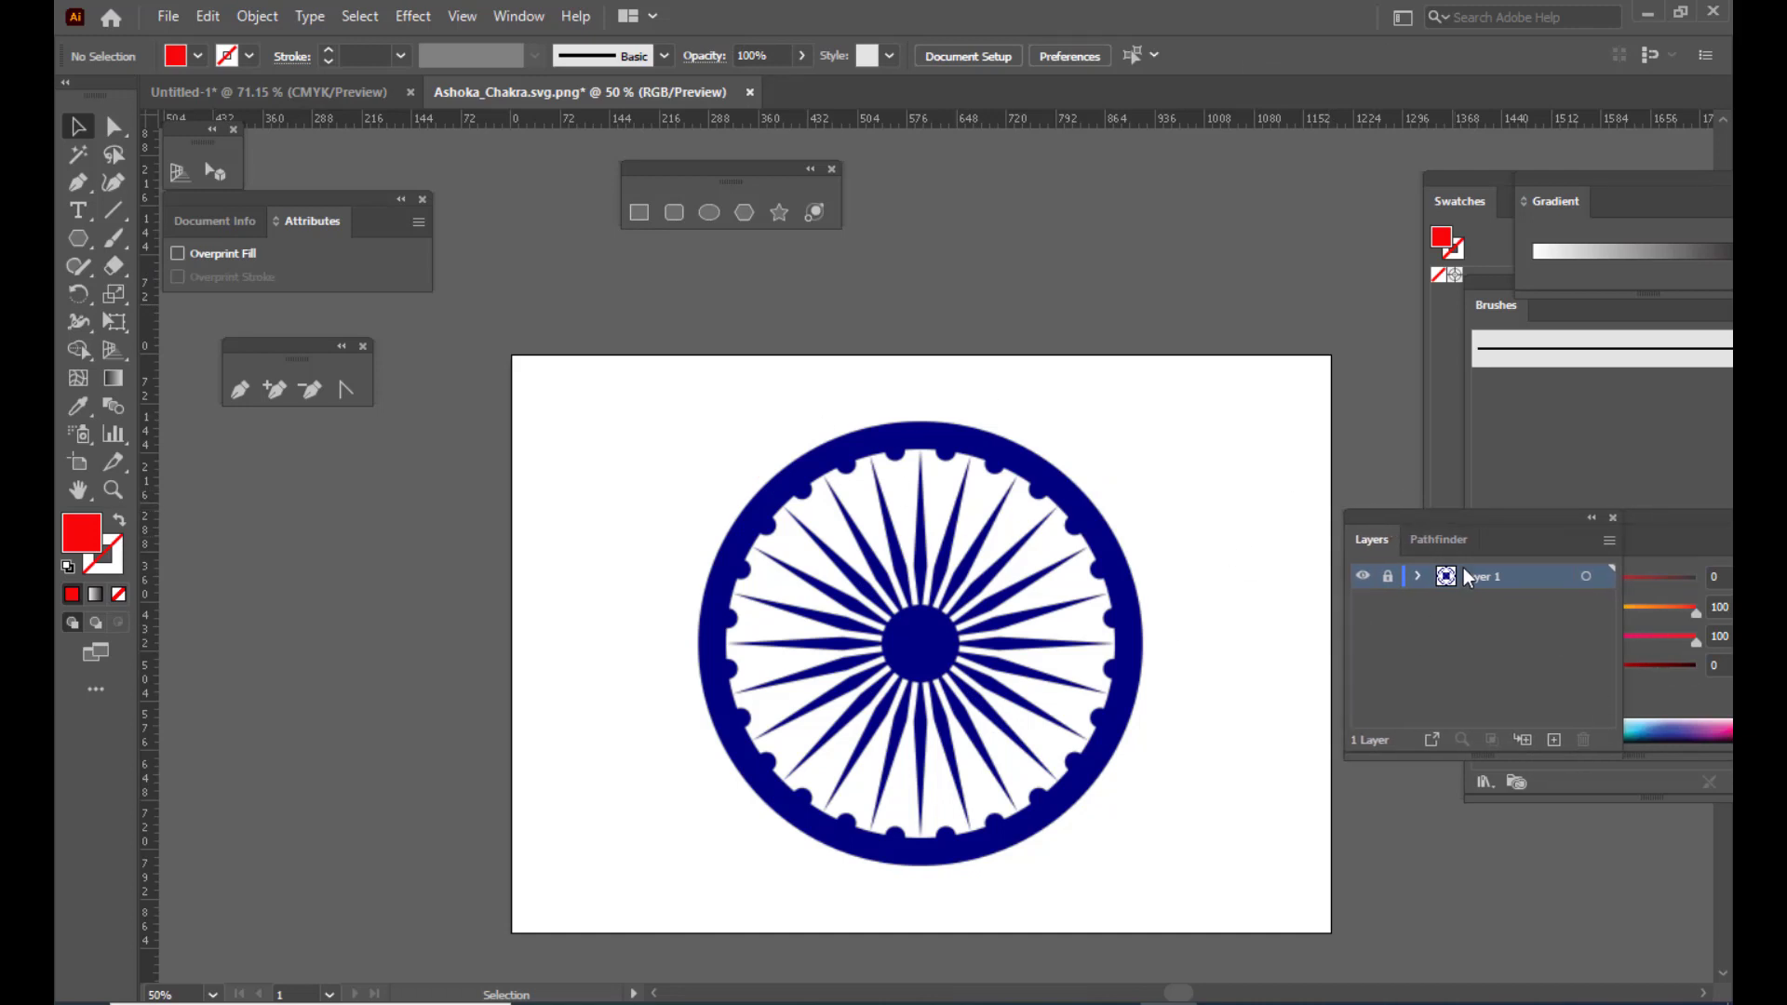
pyautogui.click(1553, 739)
pyautogui.moveTo(1450, 510)
pyautogui.mouseDown()
pyautogui.moveTo(1422, 514)
pyautogui.moveTo(1446, 509)
pyautogui.mouseUp()
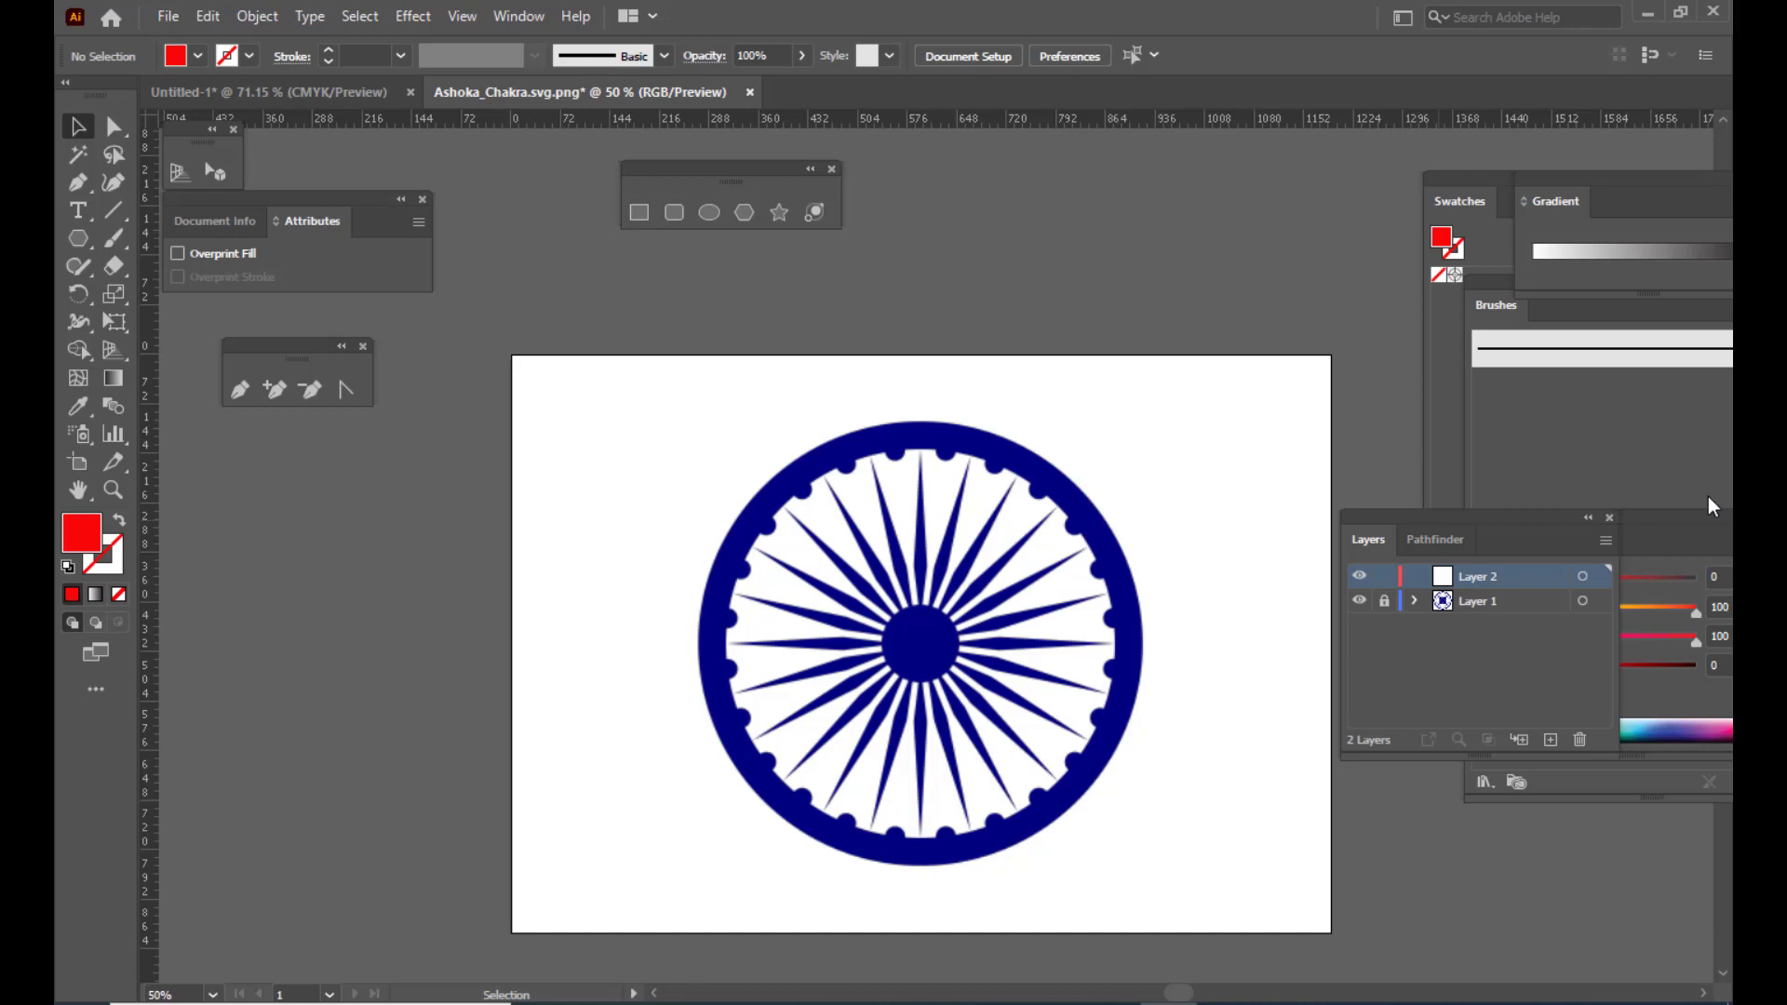
pyautogui.moveTo(1382, 514); pyautogui.dragTo(1386, 517)
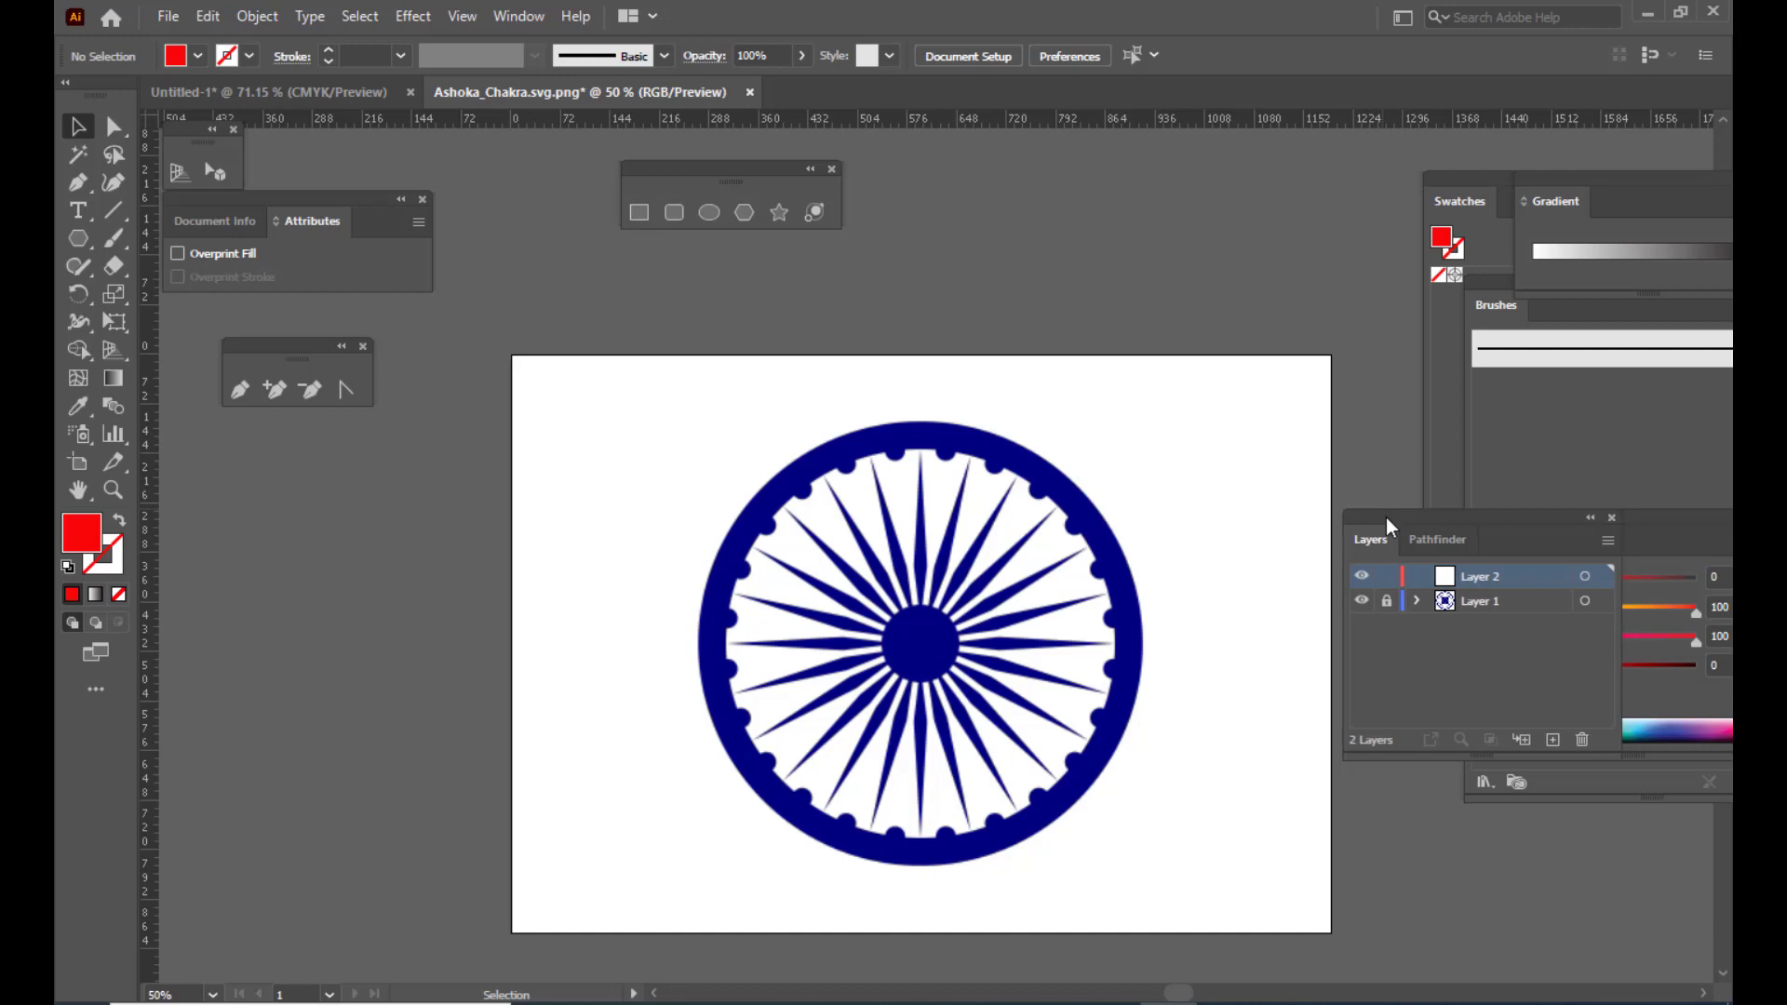
# Place a vertical and a horizontal ruler guide crossing at the centre of the wheel
pyautogui.moveTo(147, 503); pyautogui.dragTo(922, 625)
pyautogui.click(919, 628)
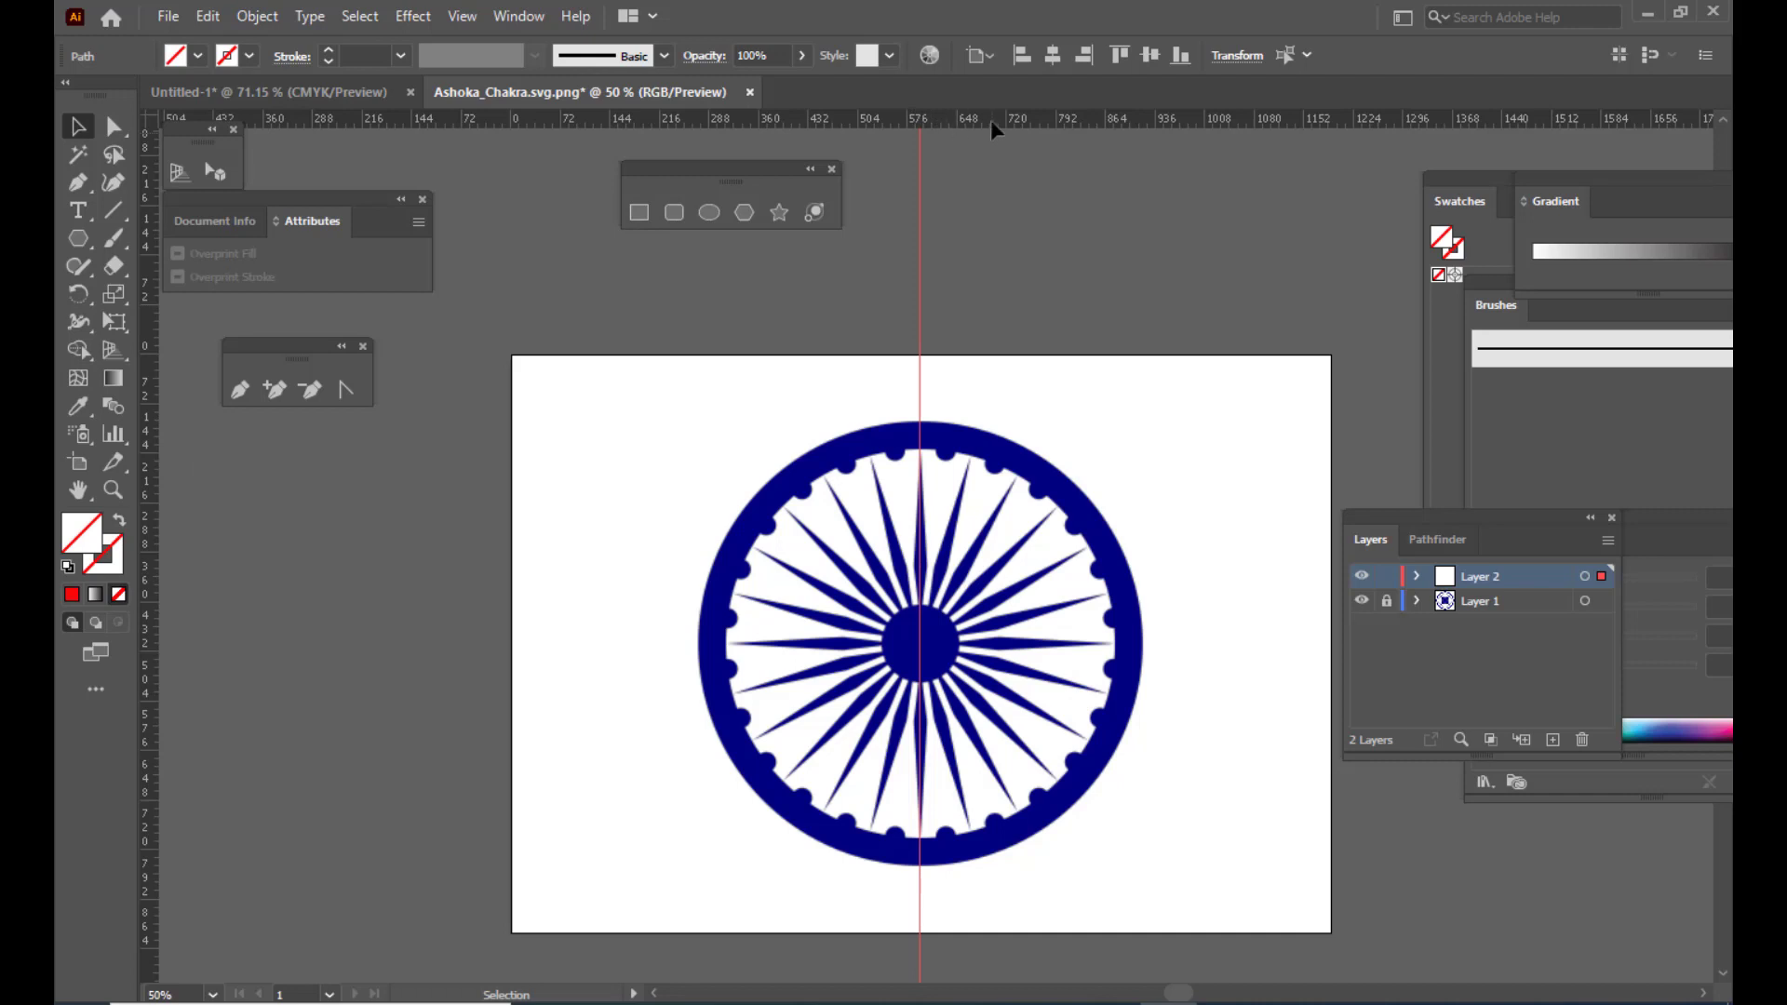
pyautogui.moveTo(992, 289); pyautogui.dragTo(980, 643)
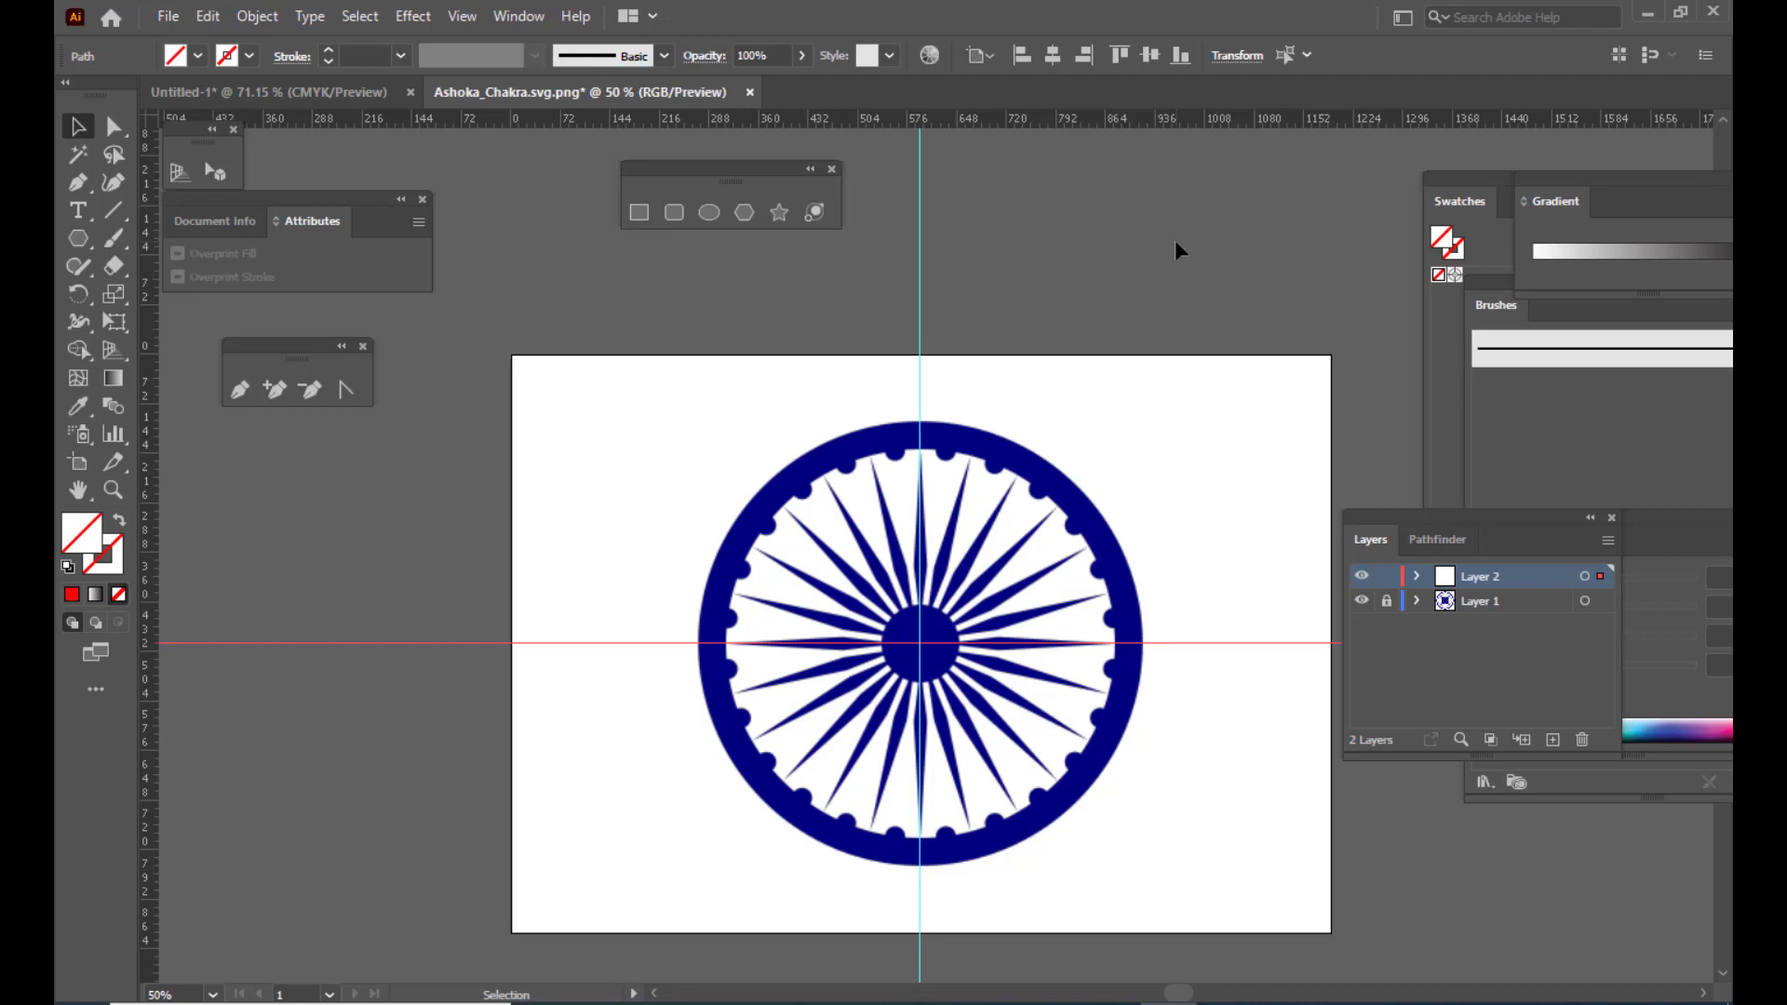
# Create a polygon with 5 sides and a radius of 153.7173 pt, and fill it with navy blue sampled from the wheel
pyautogui.hotkey('ctrl', '+')
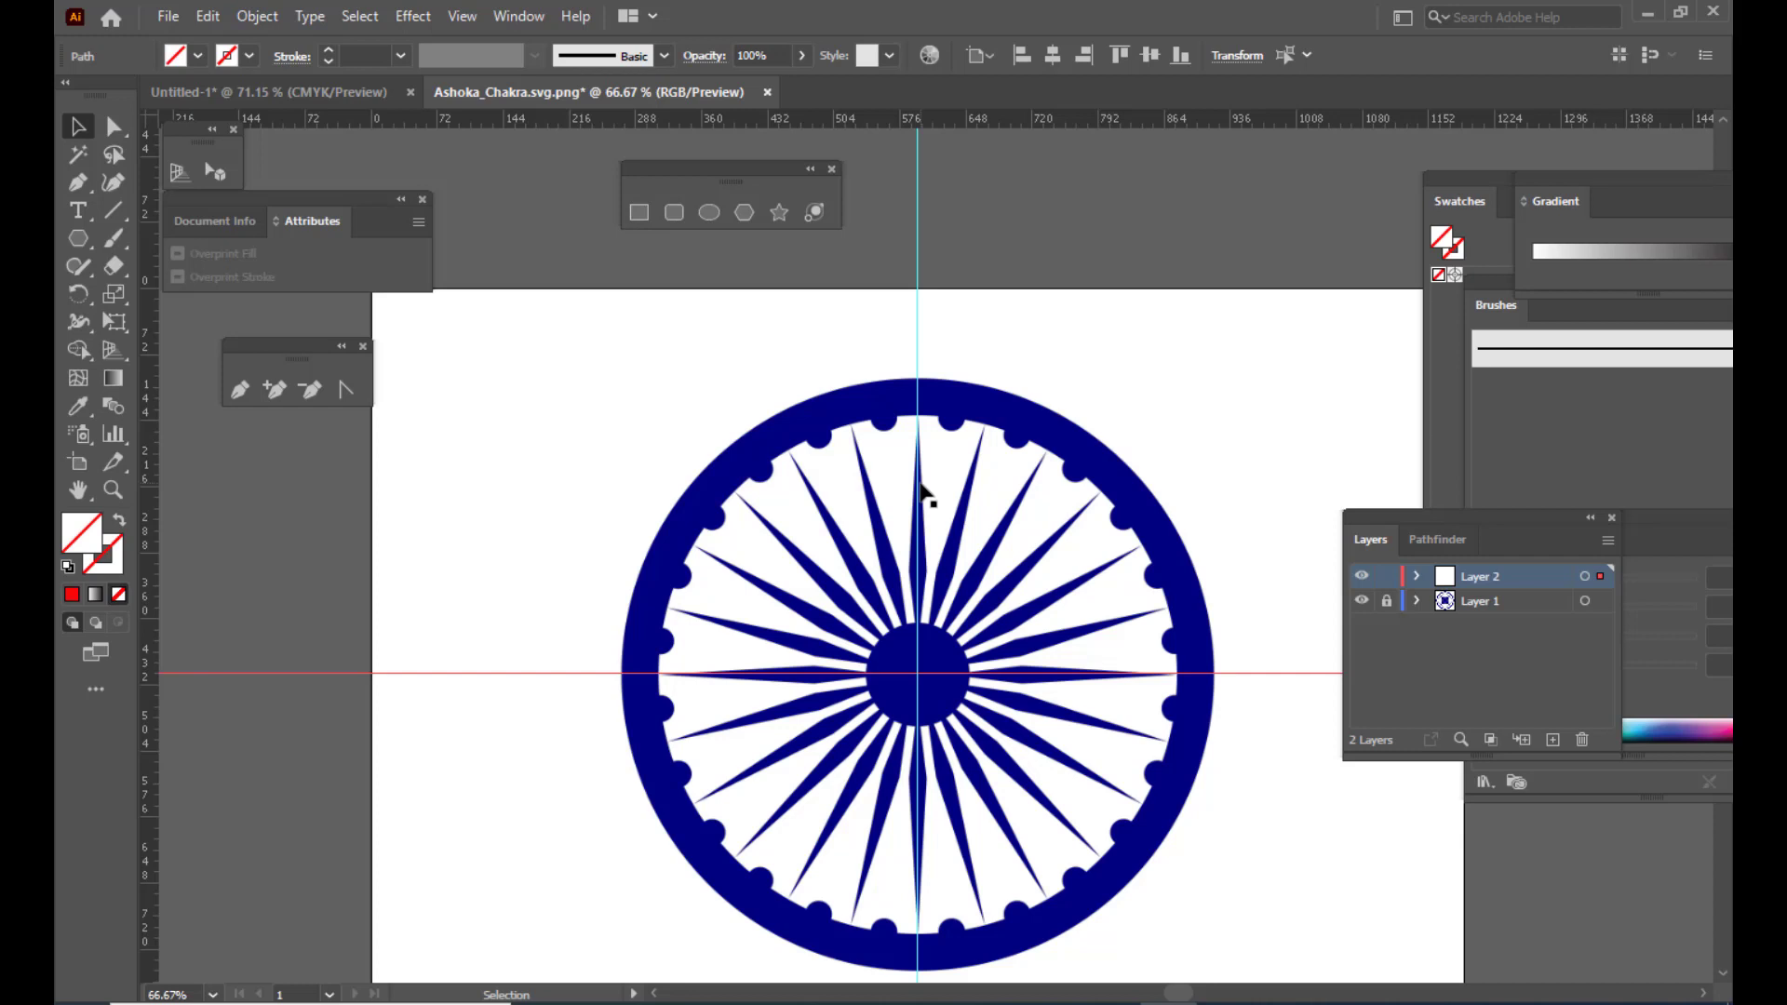
pyautogui.click(80, 240)
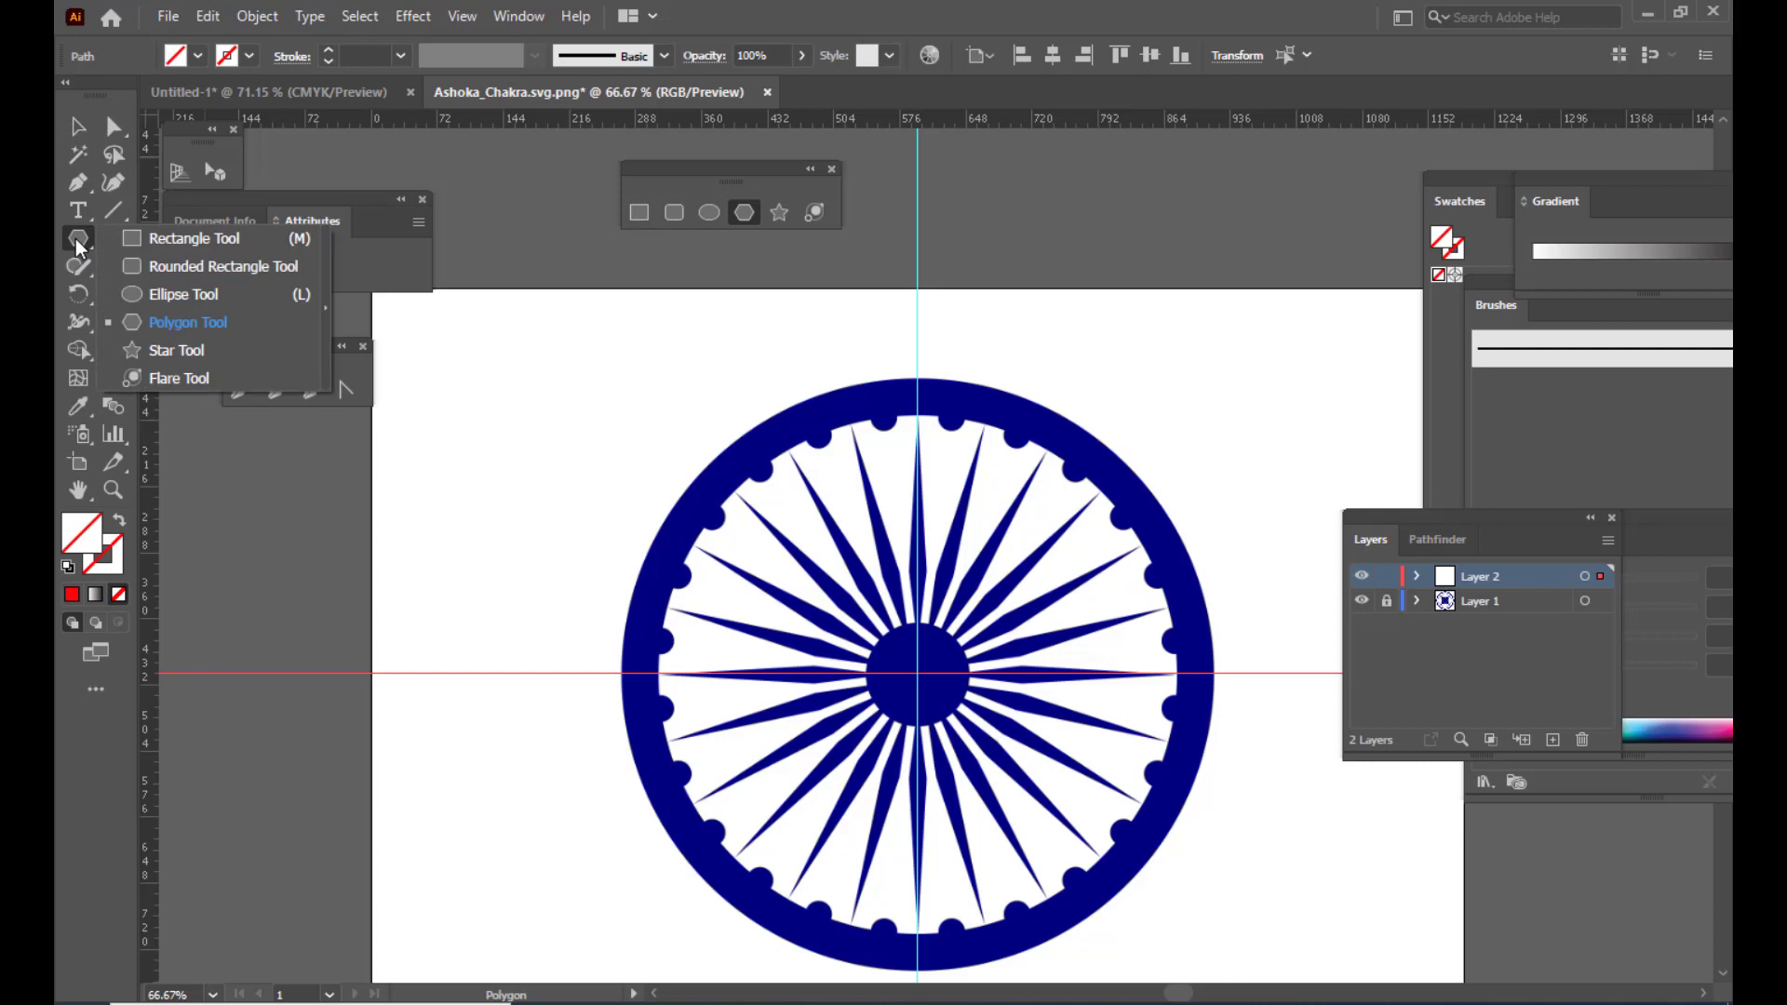
pyautogui.click(170, 322)
pyautogui.click(1144, 415)
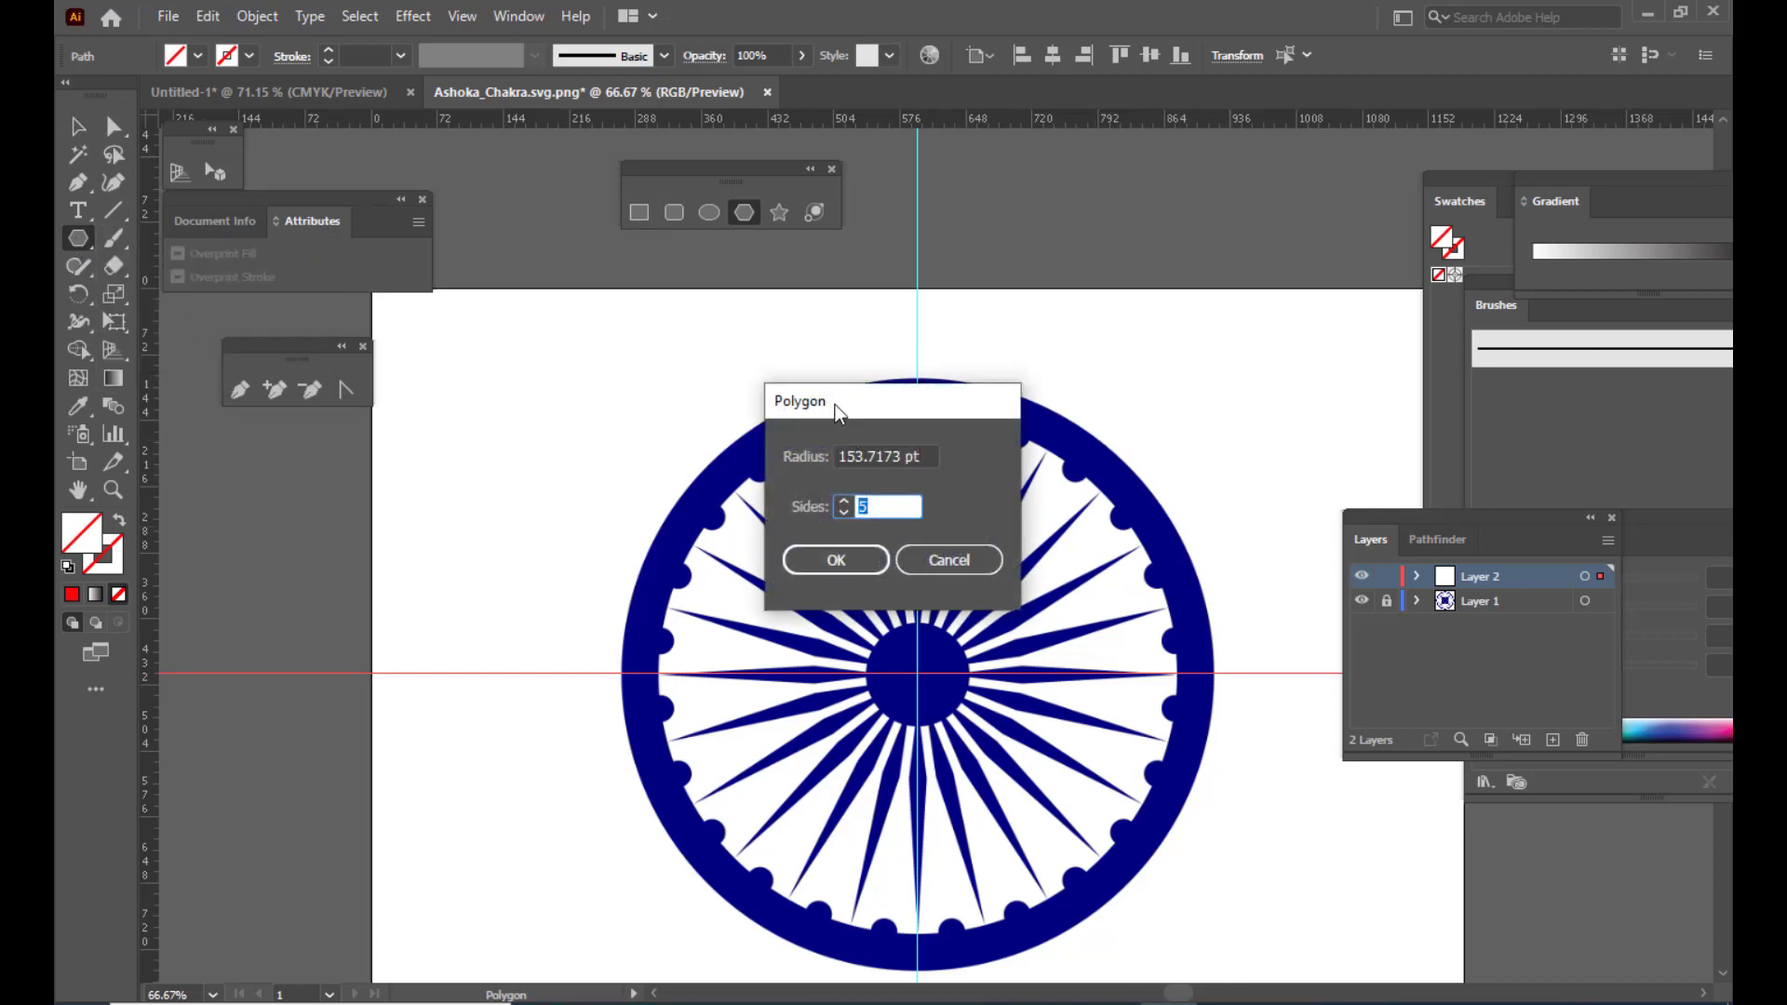
pyautogui.moveTo(836, 407); pyautogui.dragTo(1144, 250)
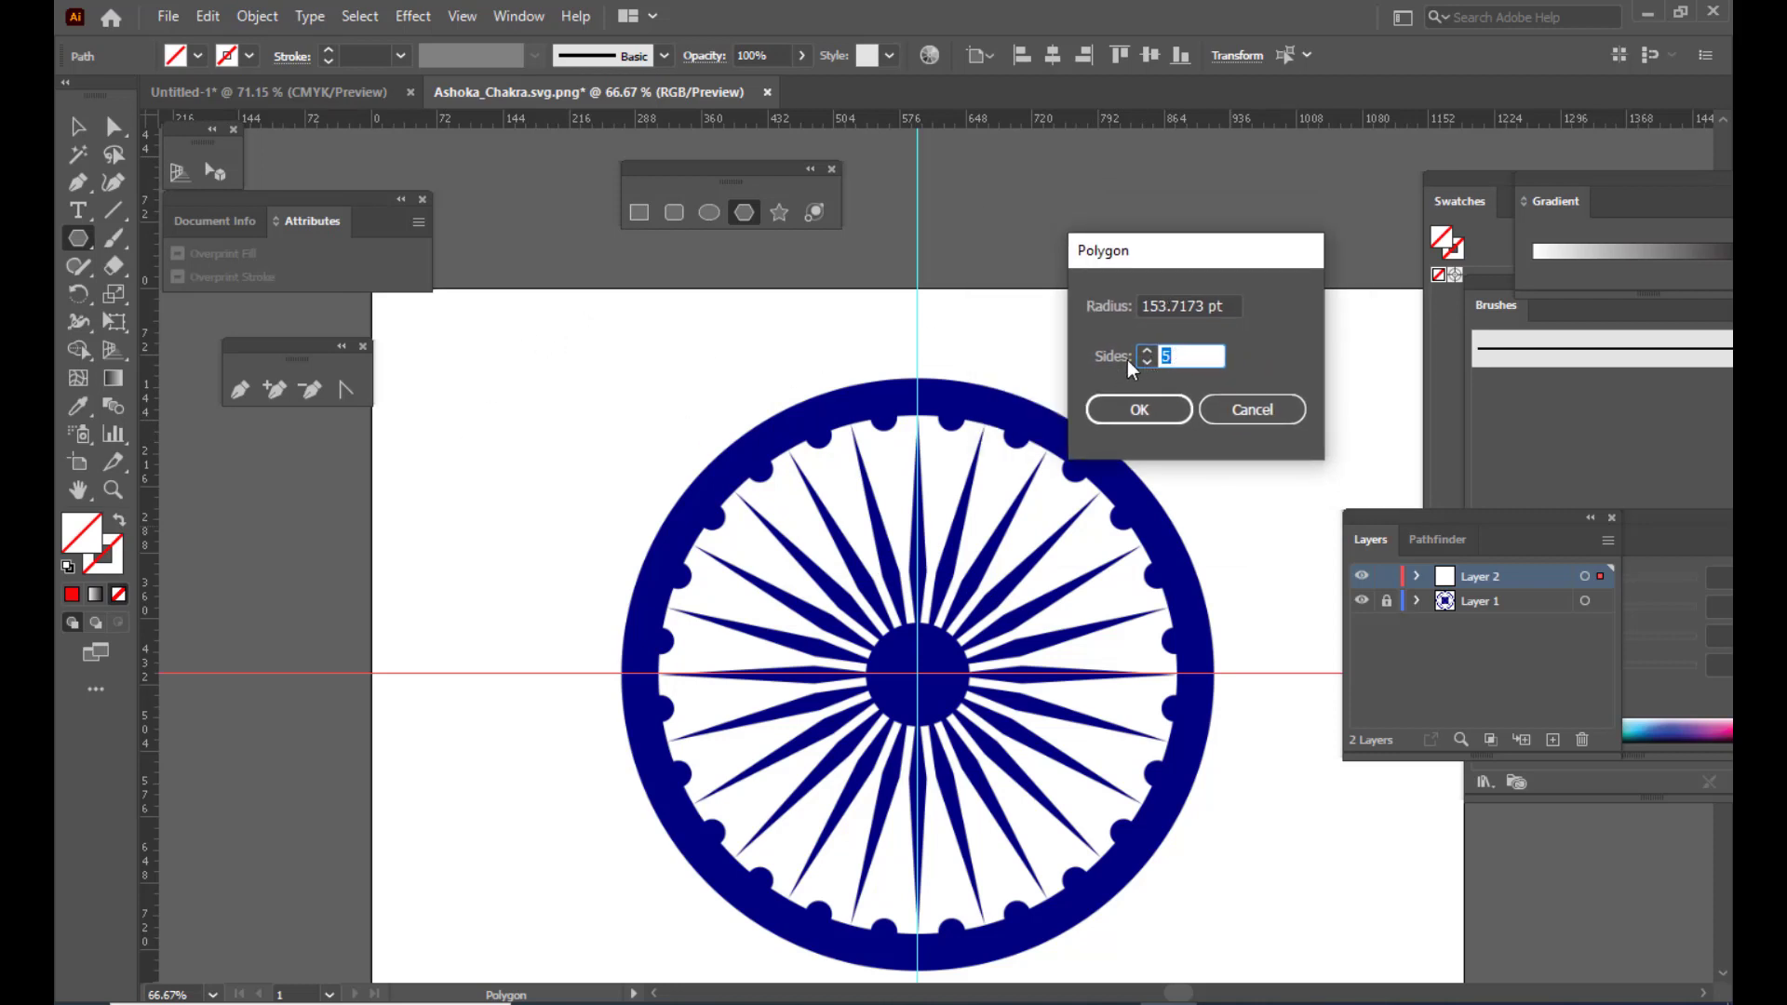
pyautogui.moveTo(1159, 259); pyautogui.dragTo(1193, 245)
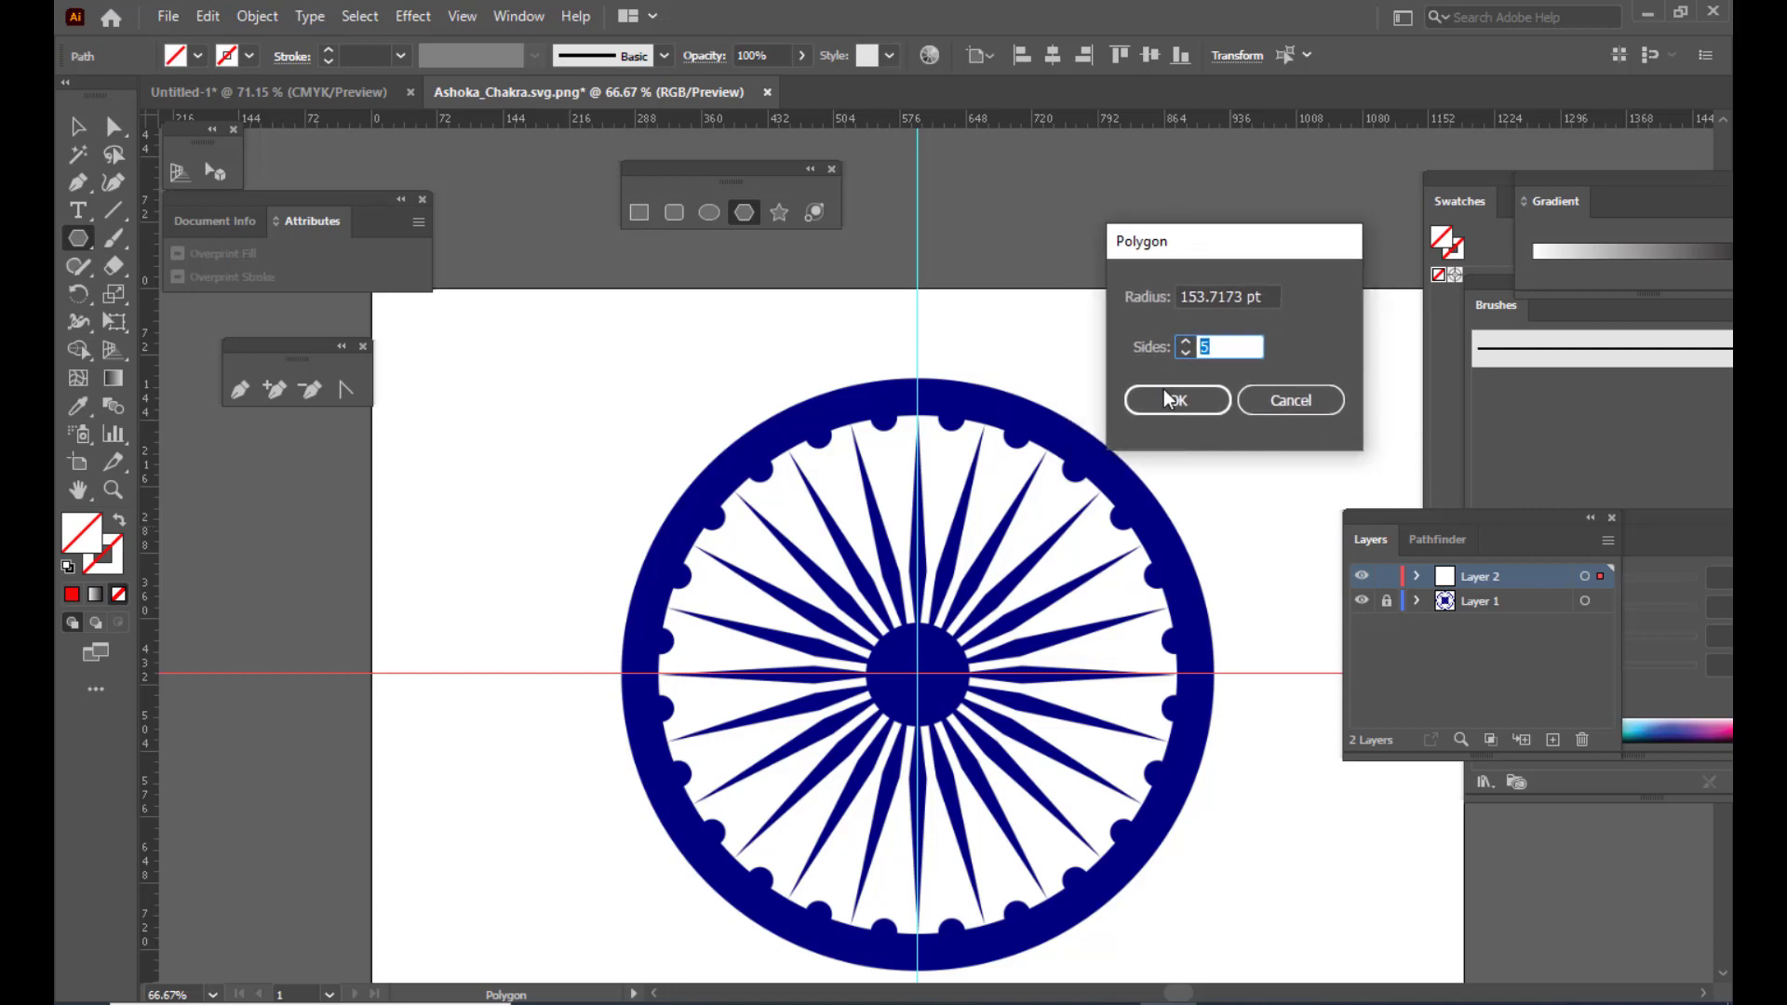
pyautogui.click(1169, 404)
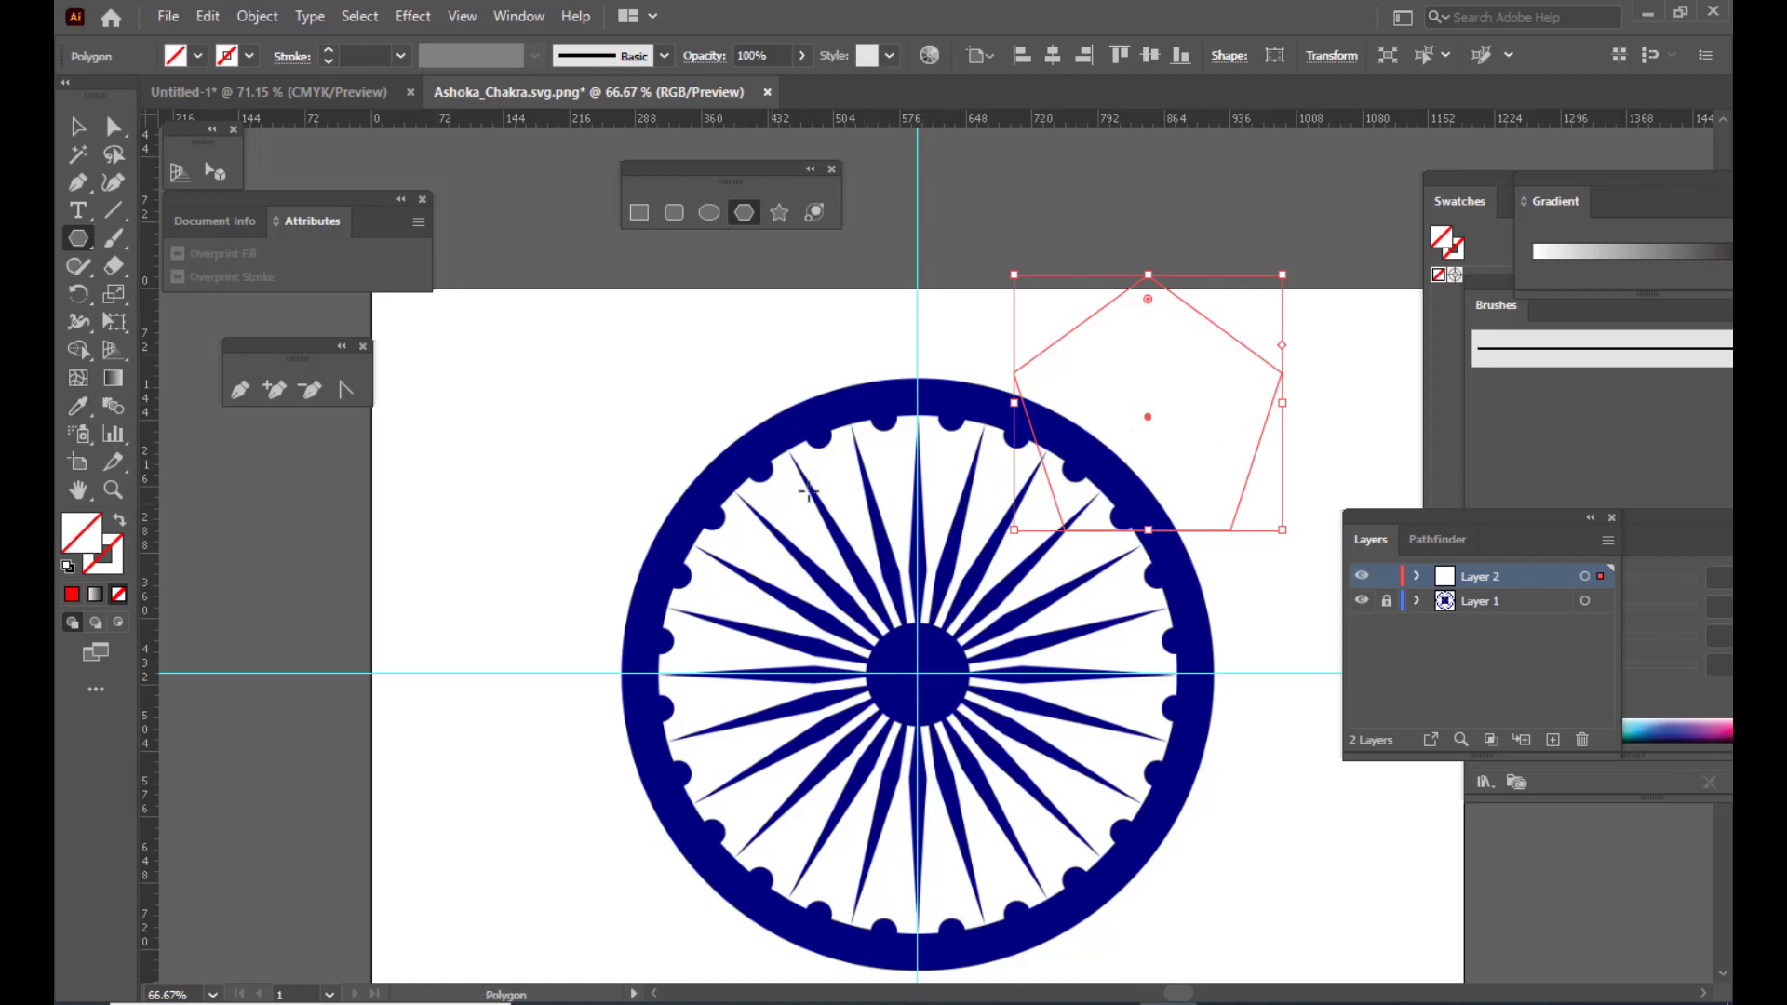
pyautogui.click(78, 410)
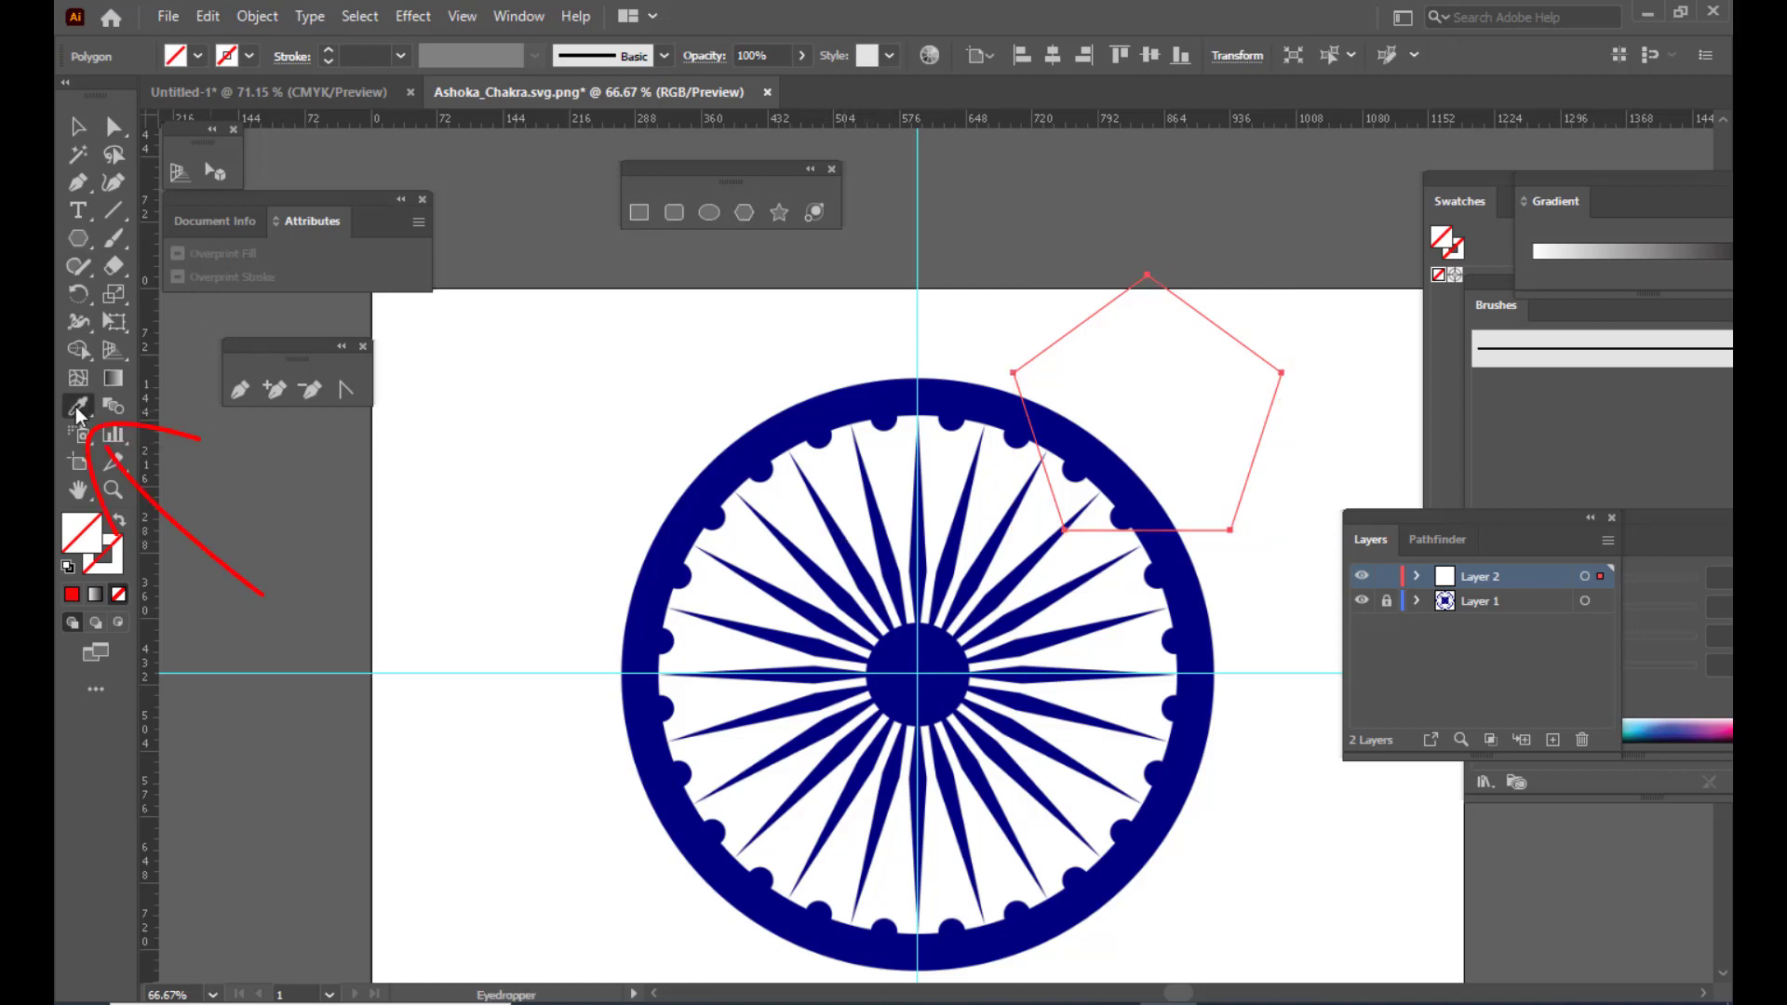
pyautogui.click(819, 415)
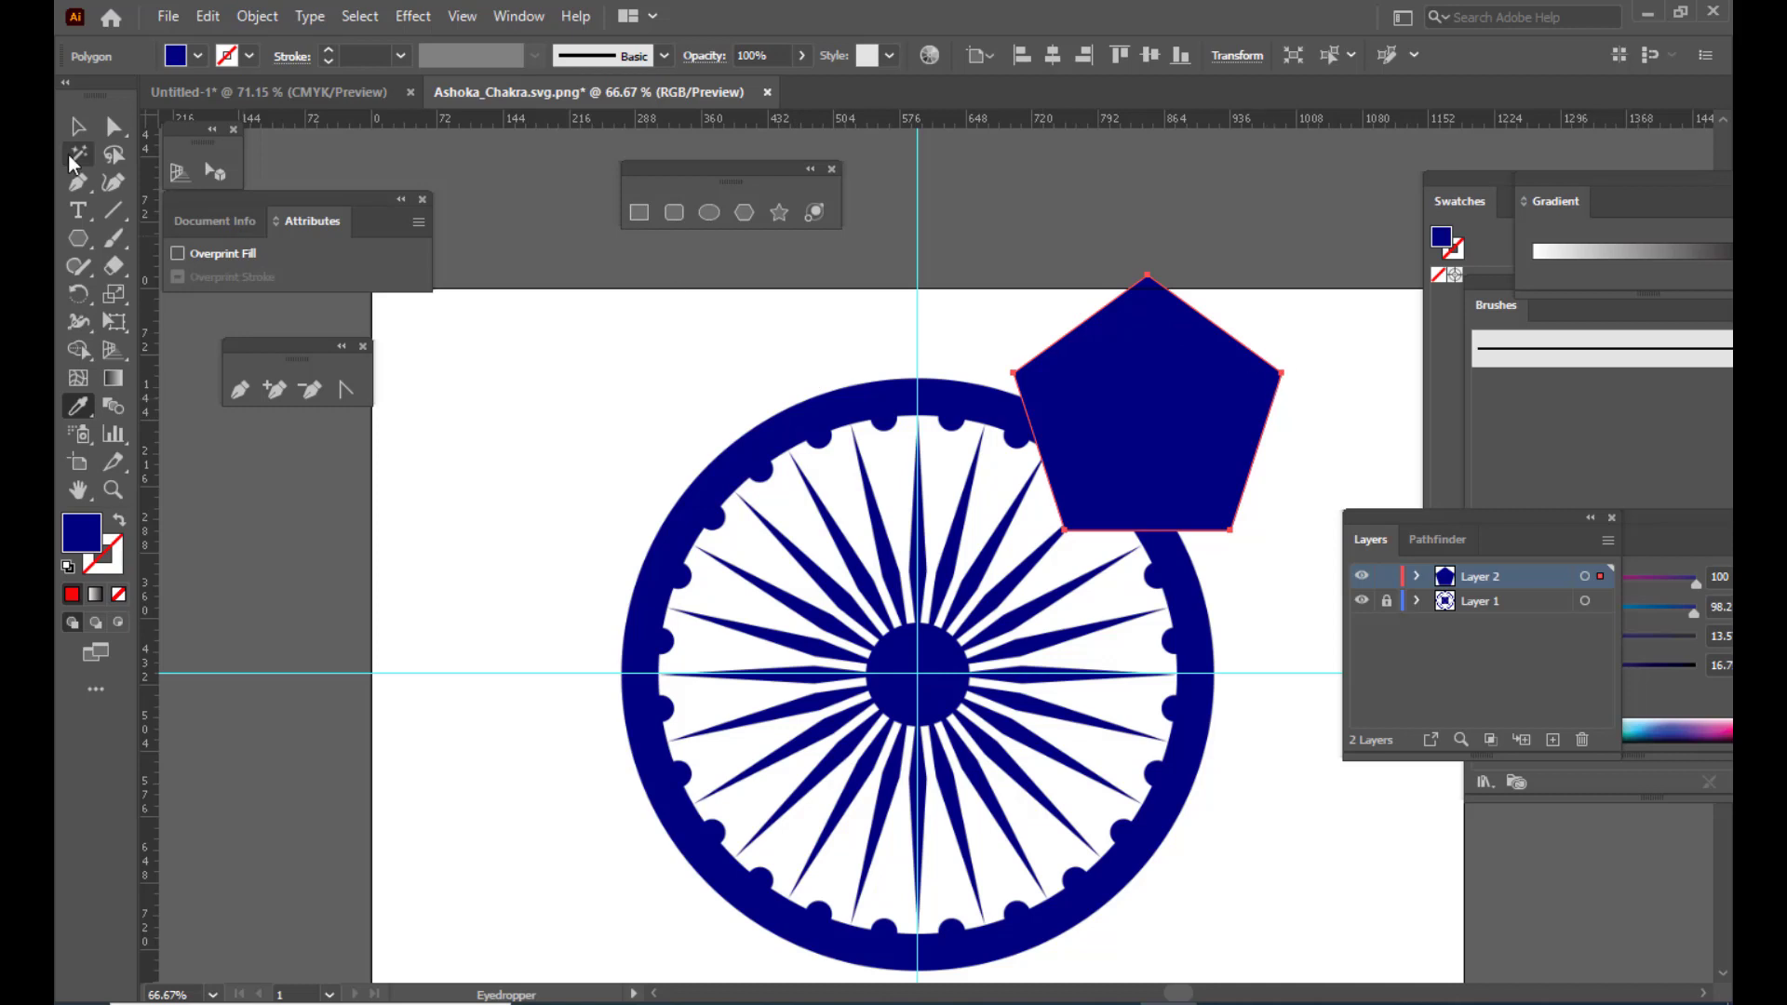
# Move the pentagon over the wheel's upper spoke, centred on the vertical guide, and reduce its opacity to 31%
pyautogui.click(78, 125)
pyautogui.moveTo(1213, 403); pyautogui.dragTo(986, 497)
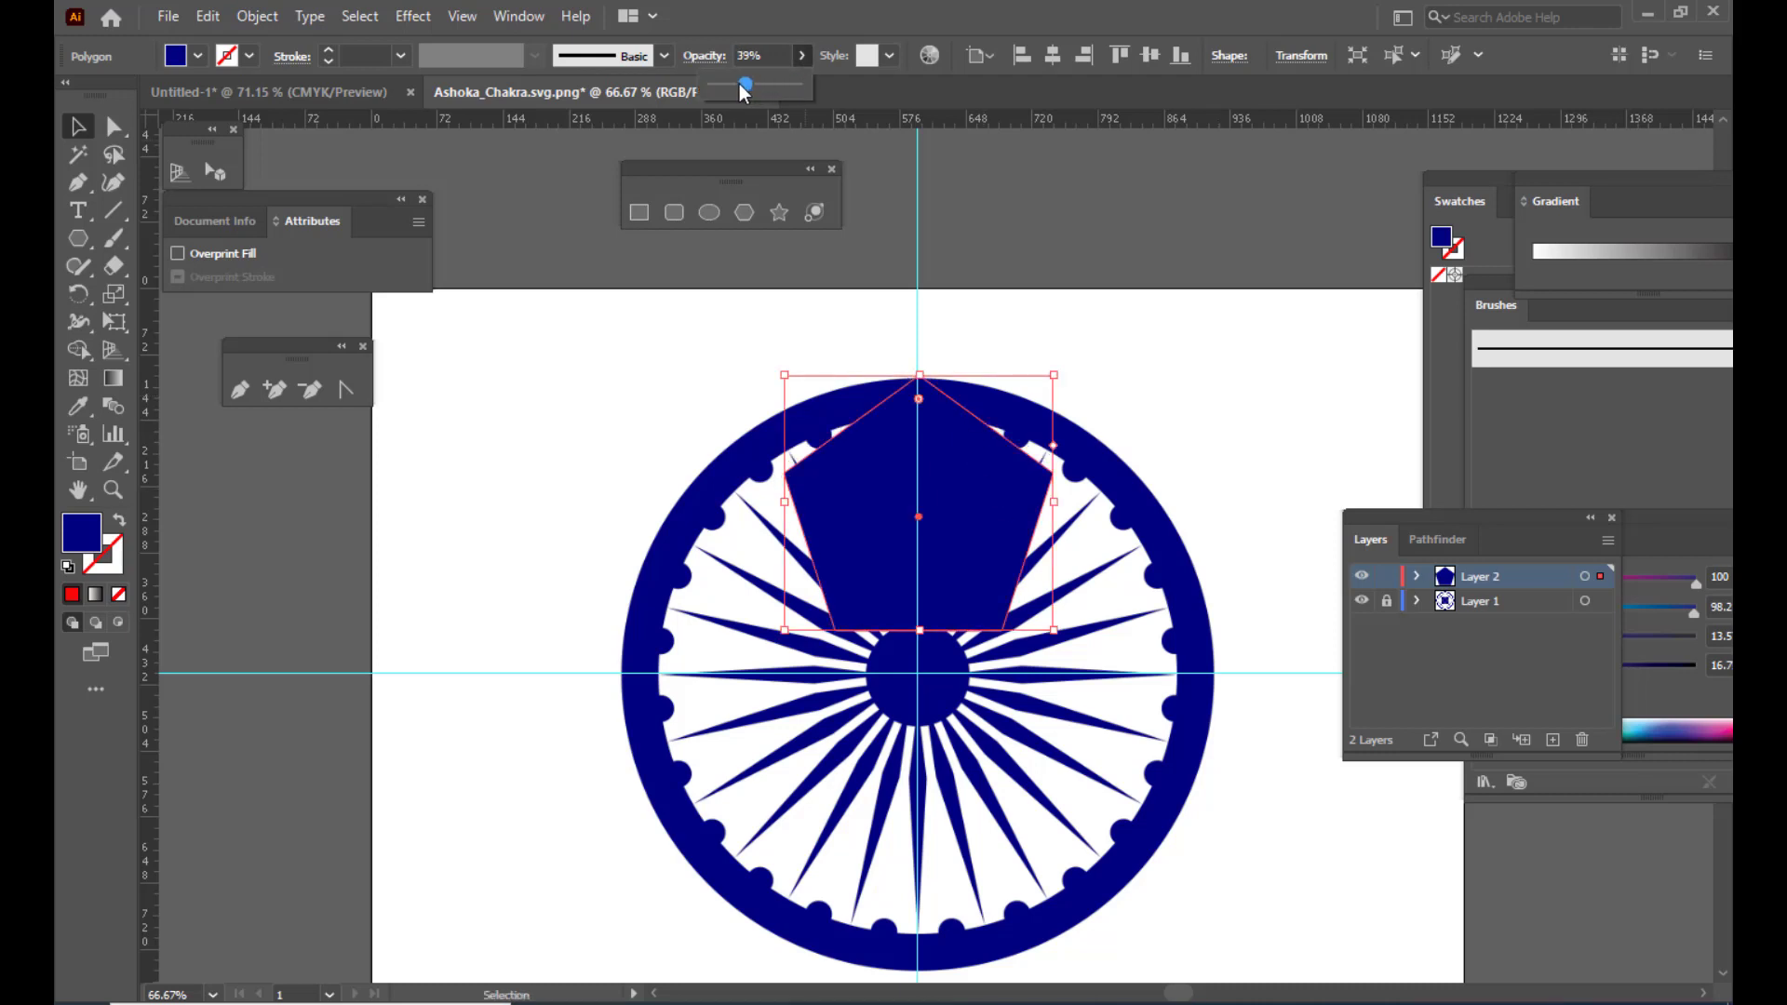
pyautogui.moveTo(741, 85); pyautogui.dragTo(735, 85)
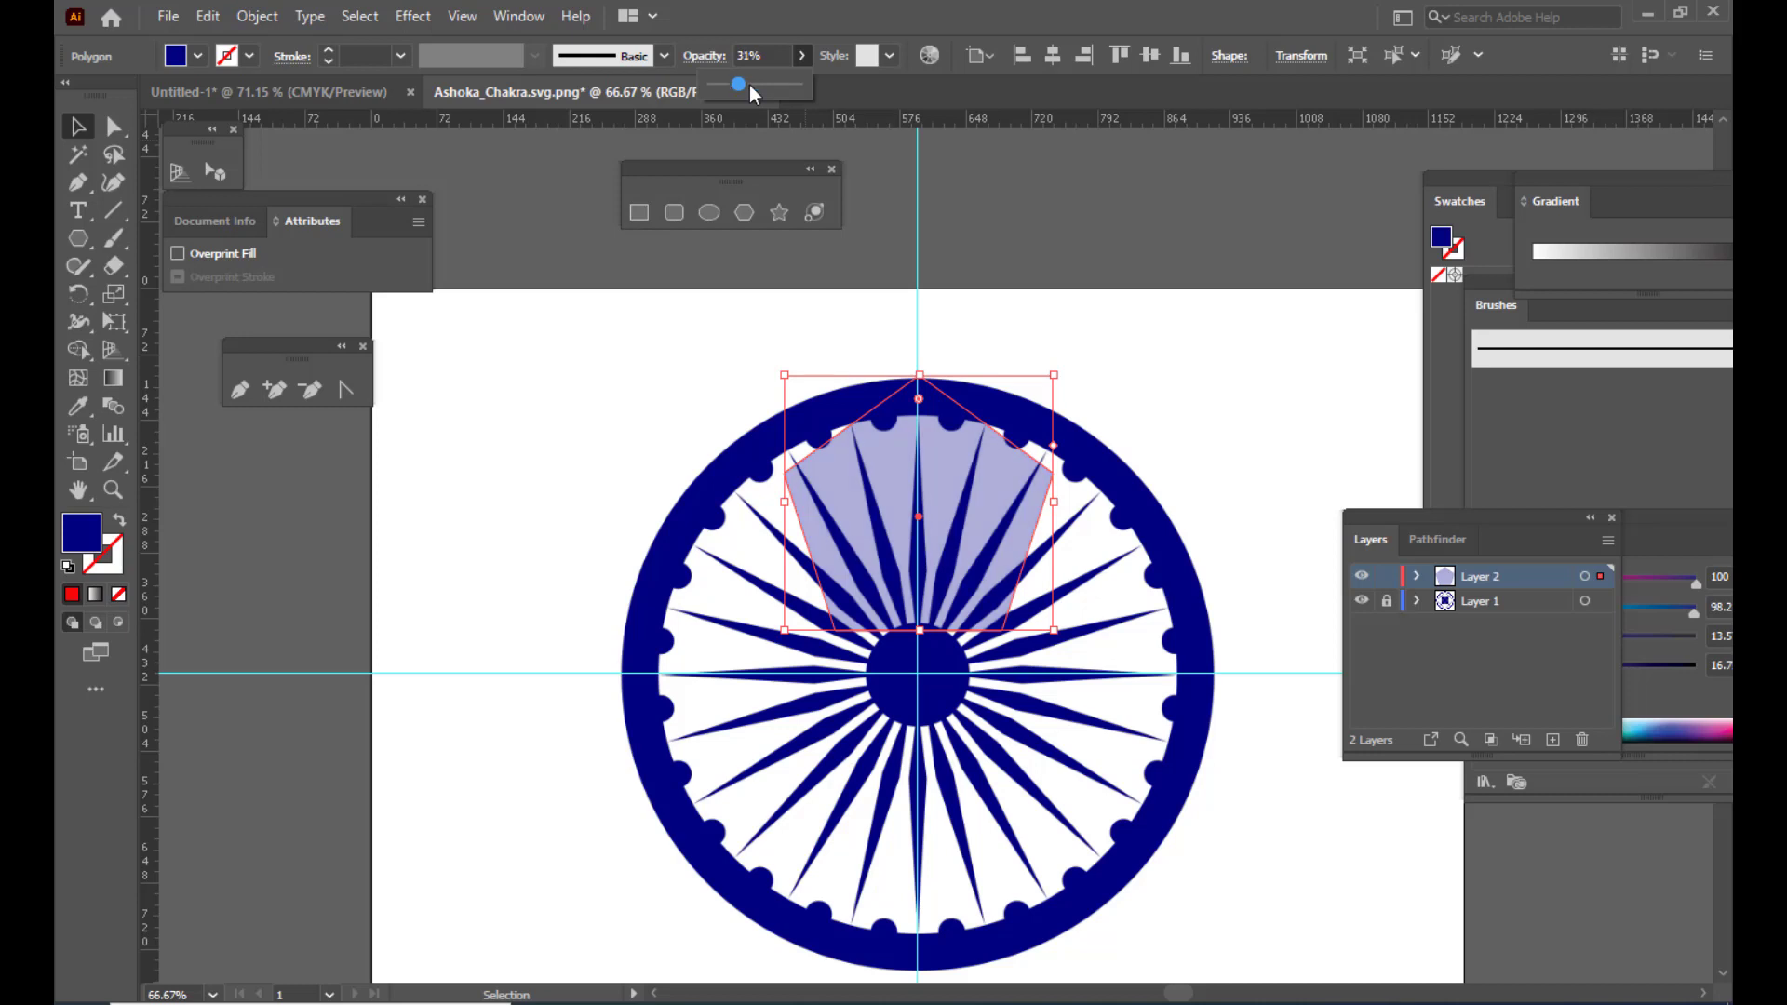
# Use Direct Selection to move the pentagon's two side anchor points onto the widest points of the vertical upper spoke
pyautogui.click(113, 127)
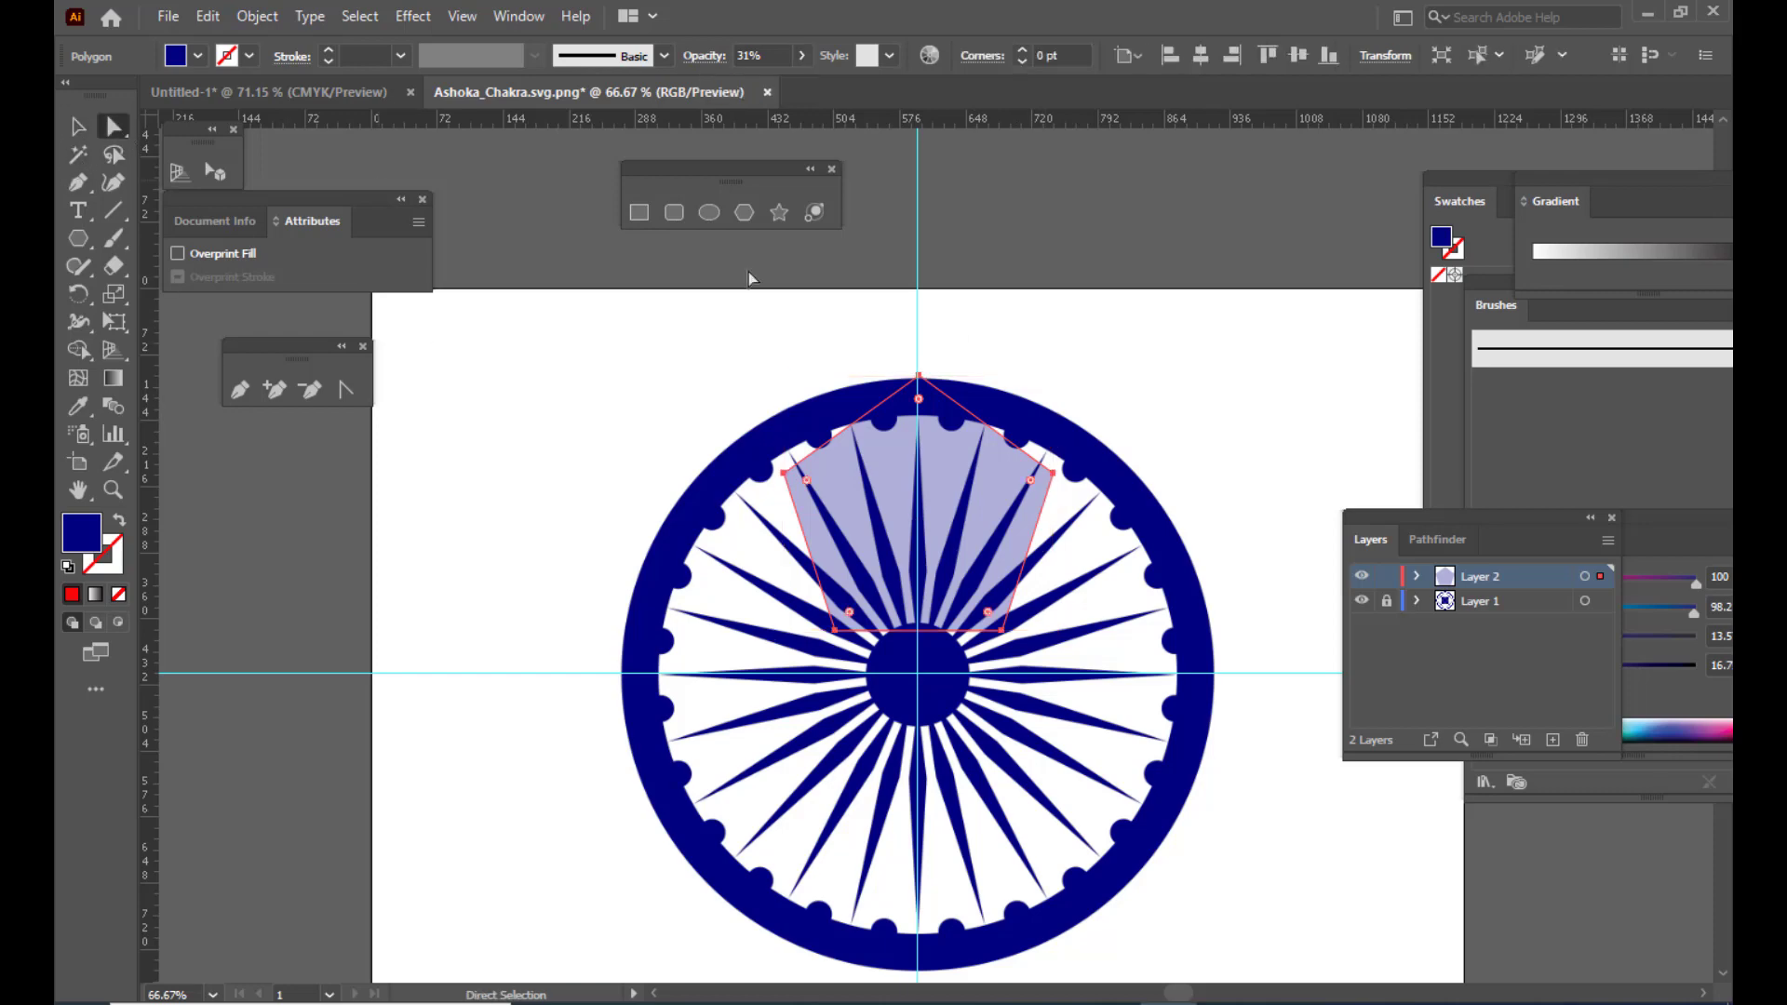
pyautogui.hotkey('ctrl', '=')
pyautogui.hotkey('ctrl', '=')
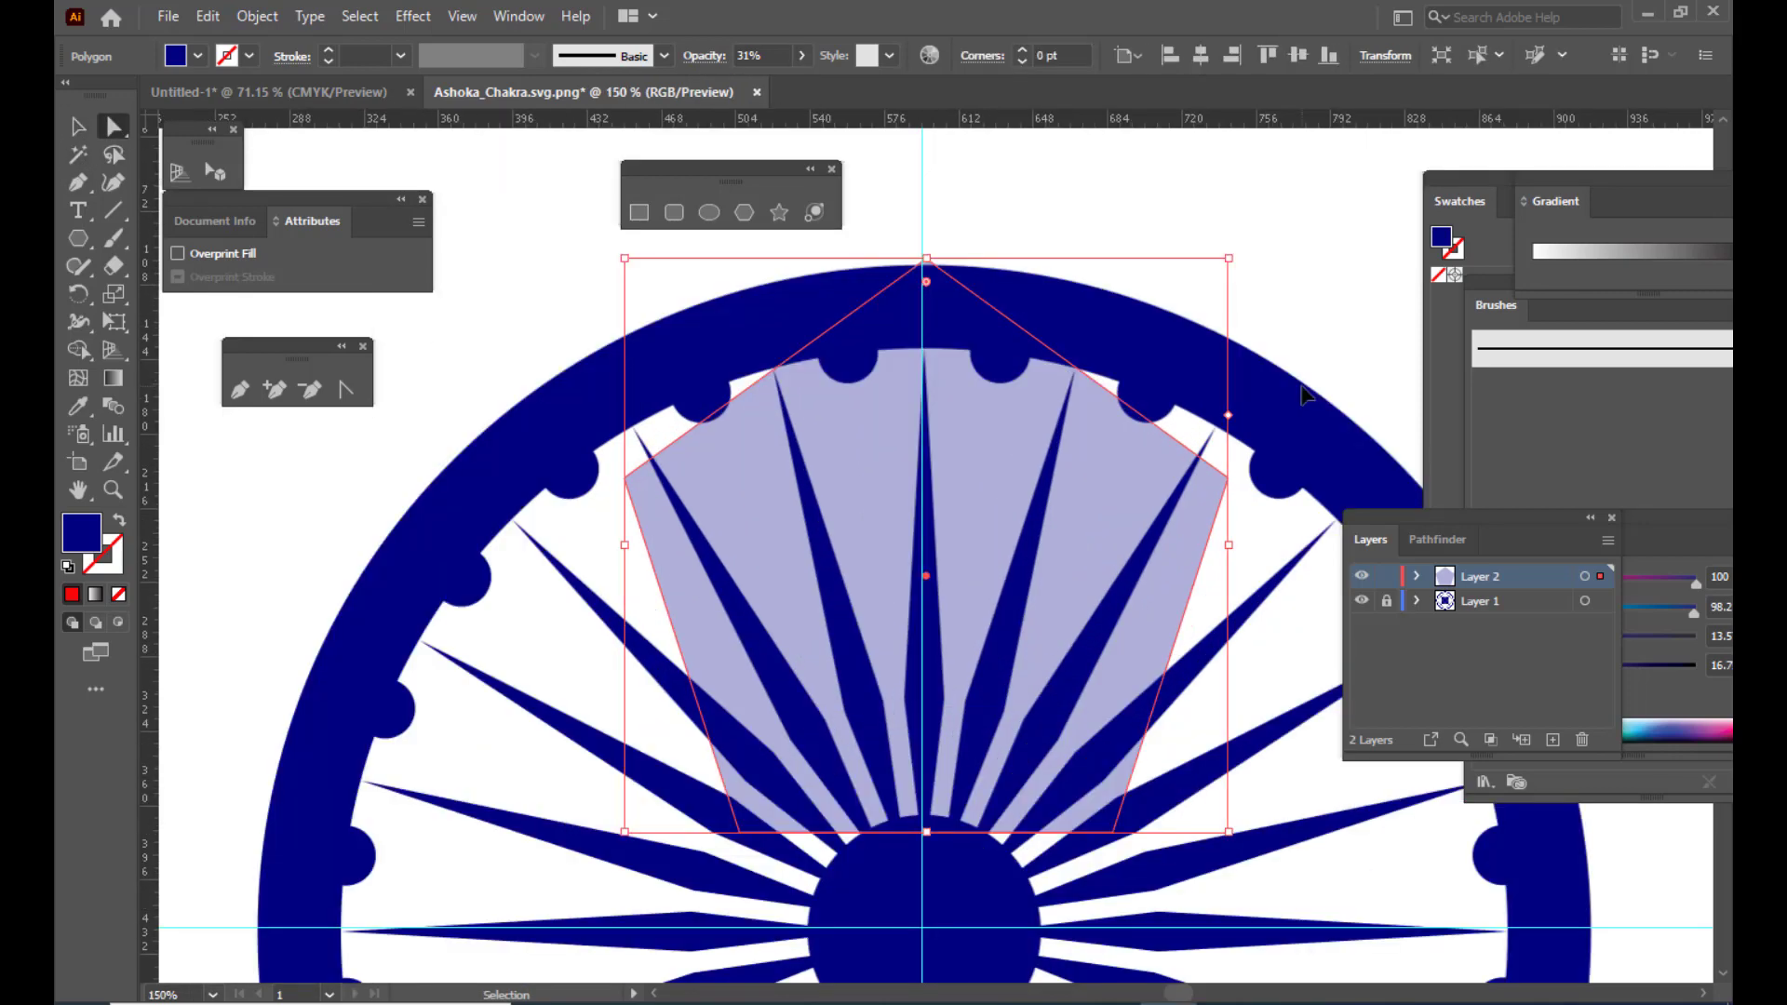
pyautogui.hotkey('ctrl', '-')
pyautogui.hotkey('ctrl', '-')
pyautogui.hotkey('ctrl', '=')
pyautogui.click(114, 126)
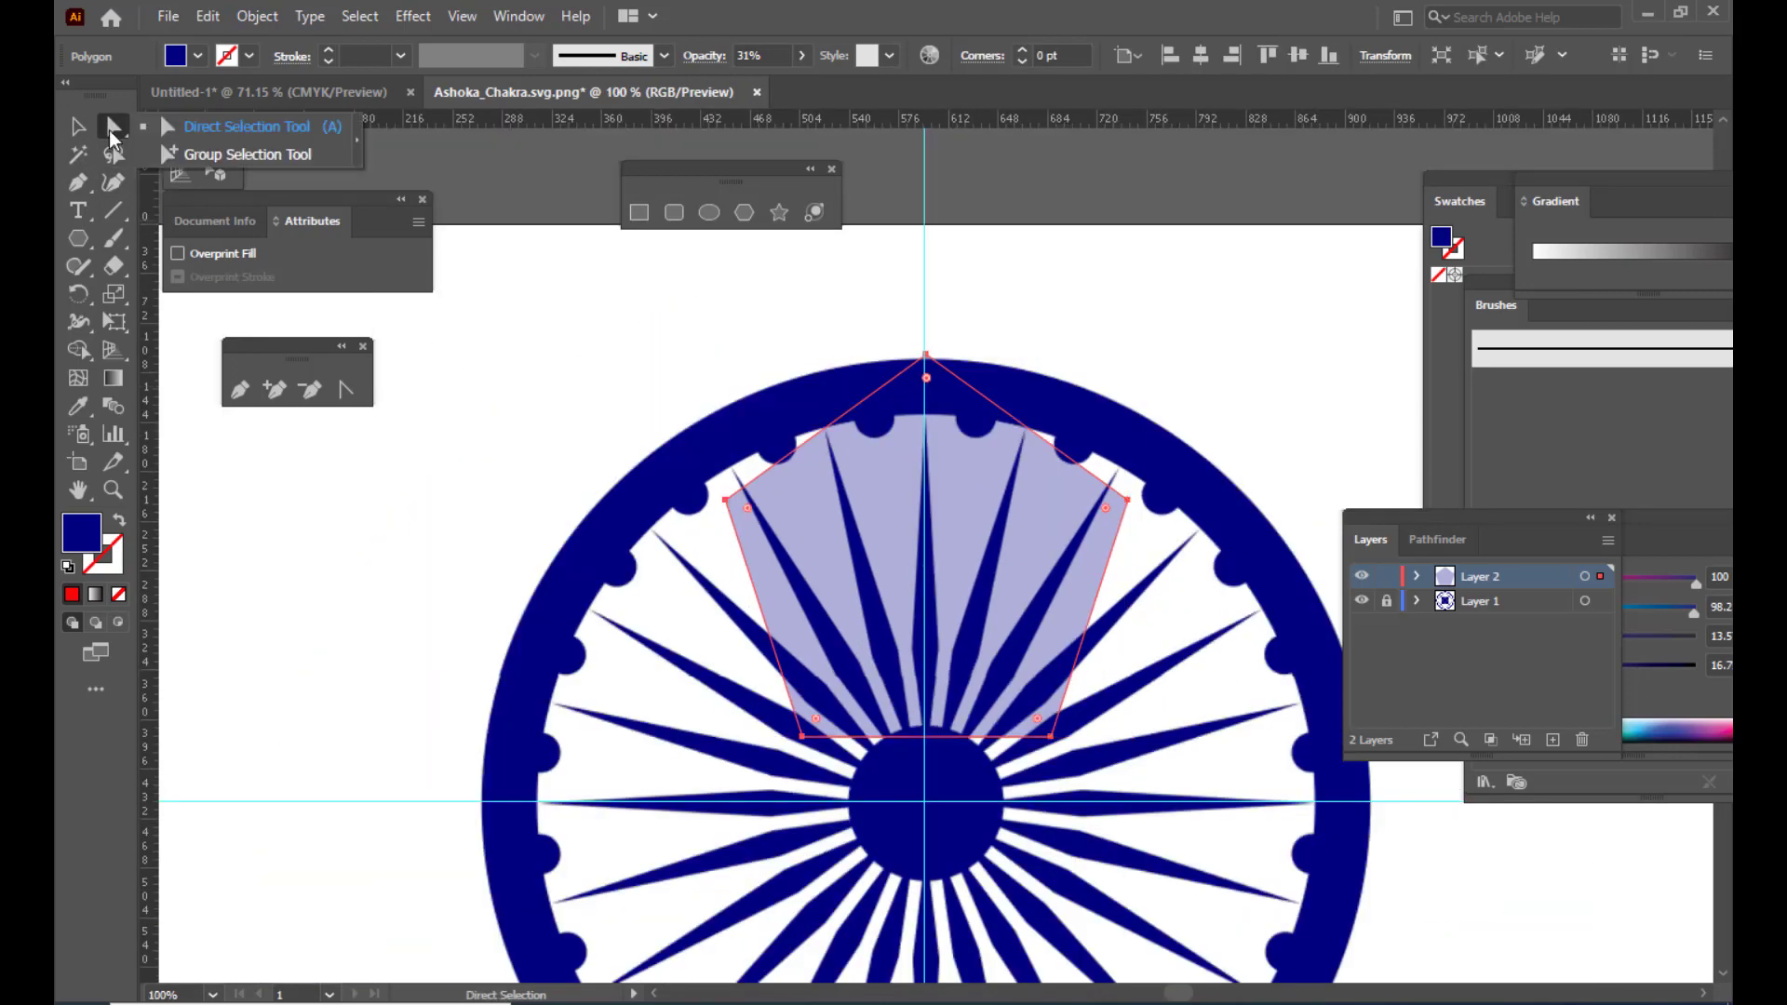
pyautogui.click(164, 137)
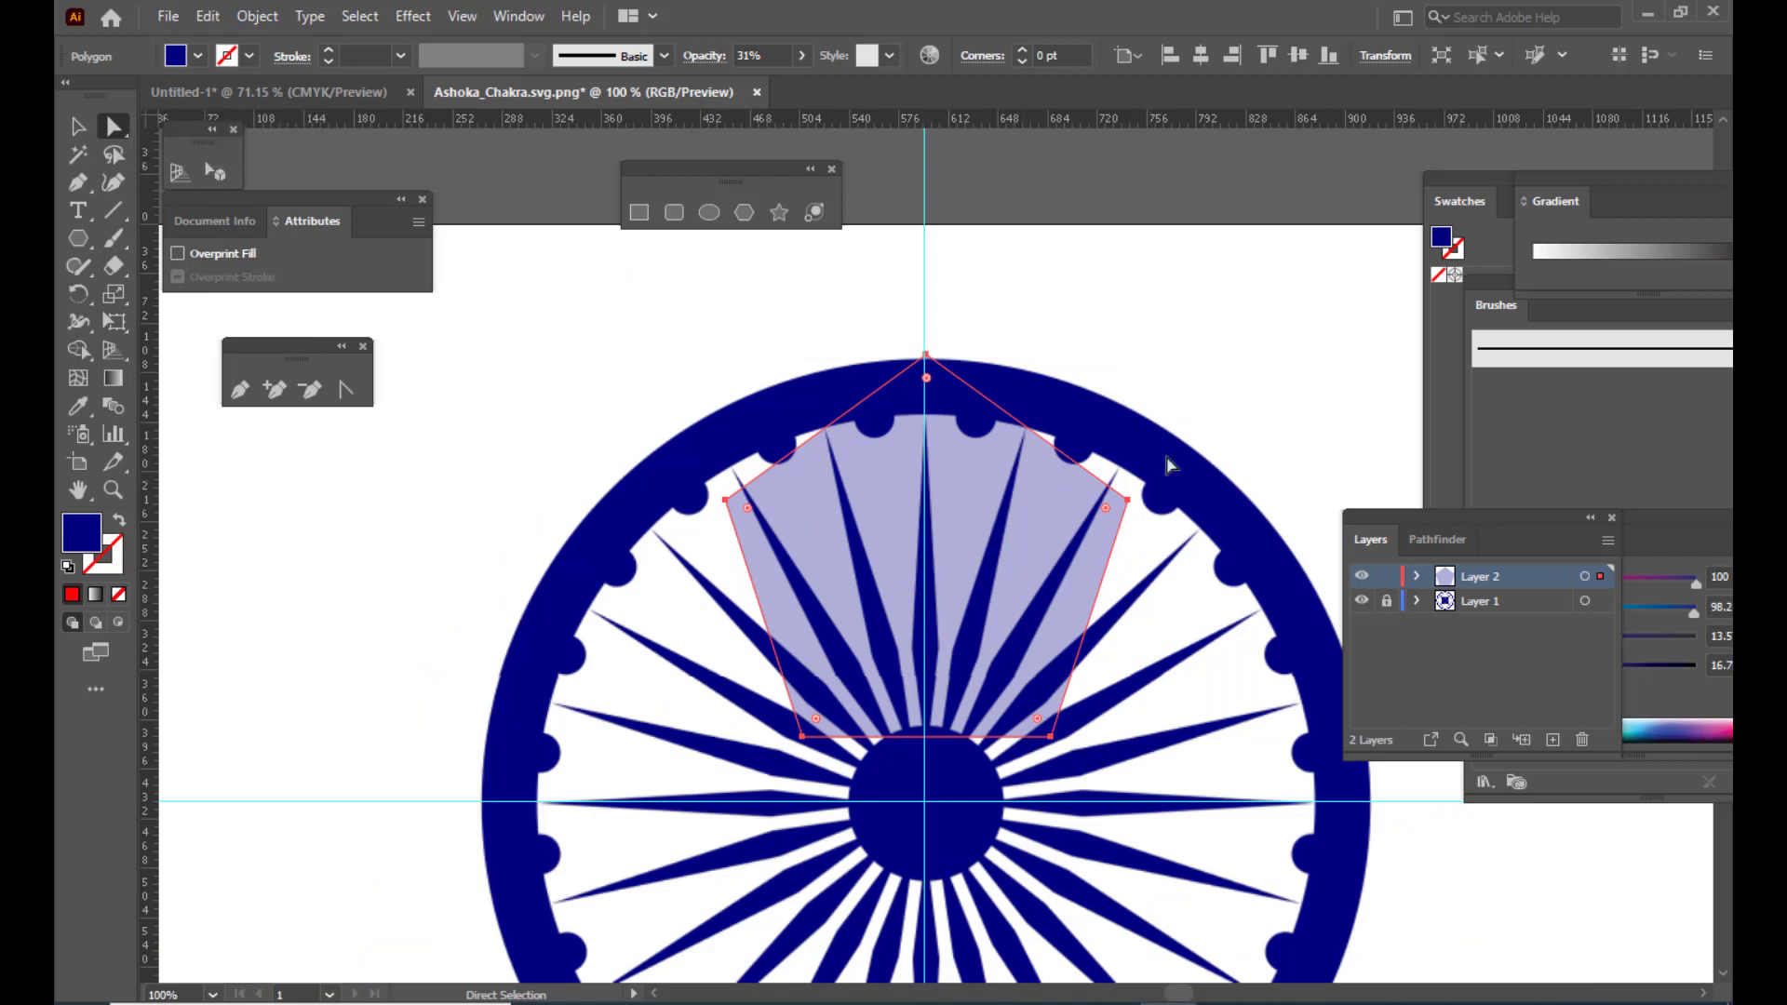
pyautogui.click(1171, 428)
pyautogui.click(1089, 523)
pyautogui.click(1133, 506)
pyautogui.click(1126, 503)
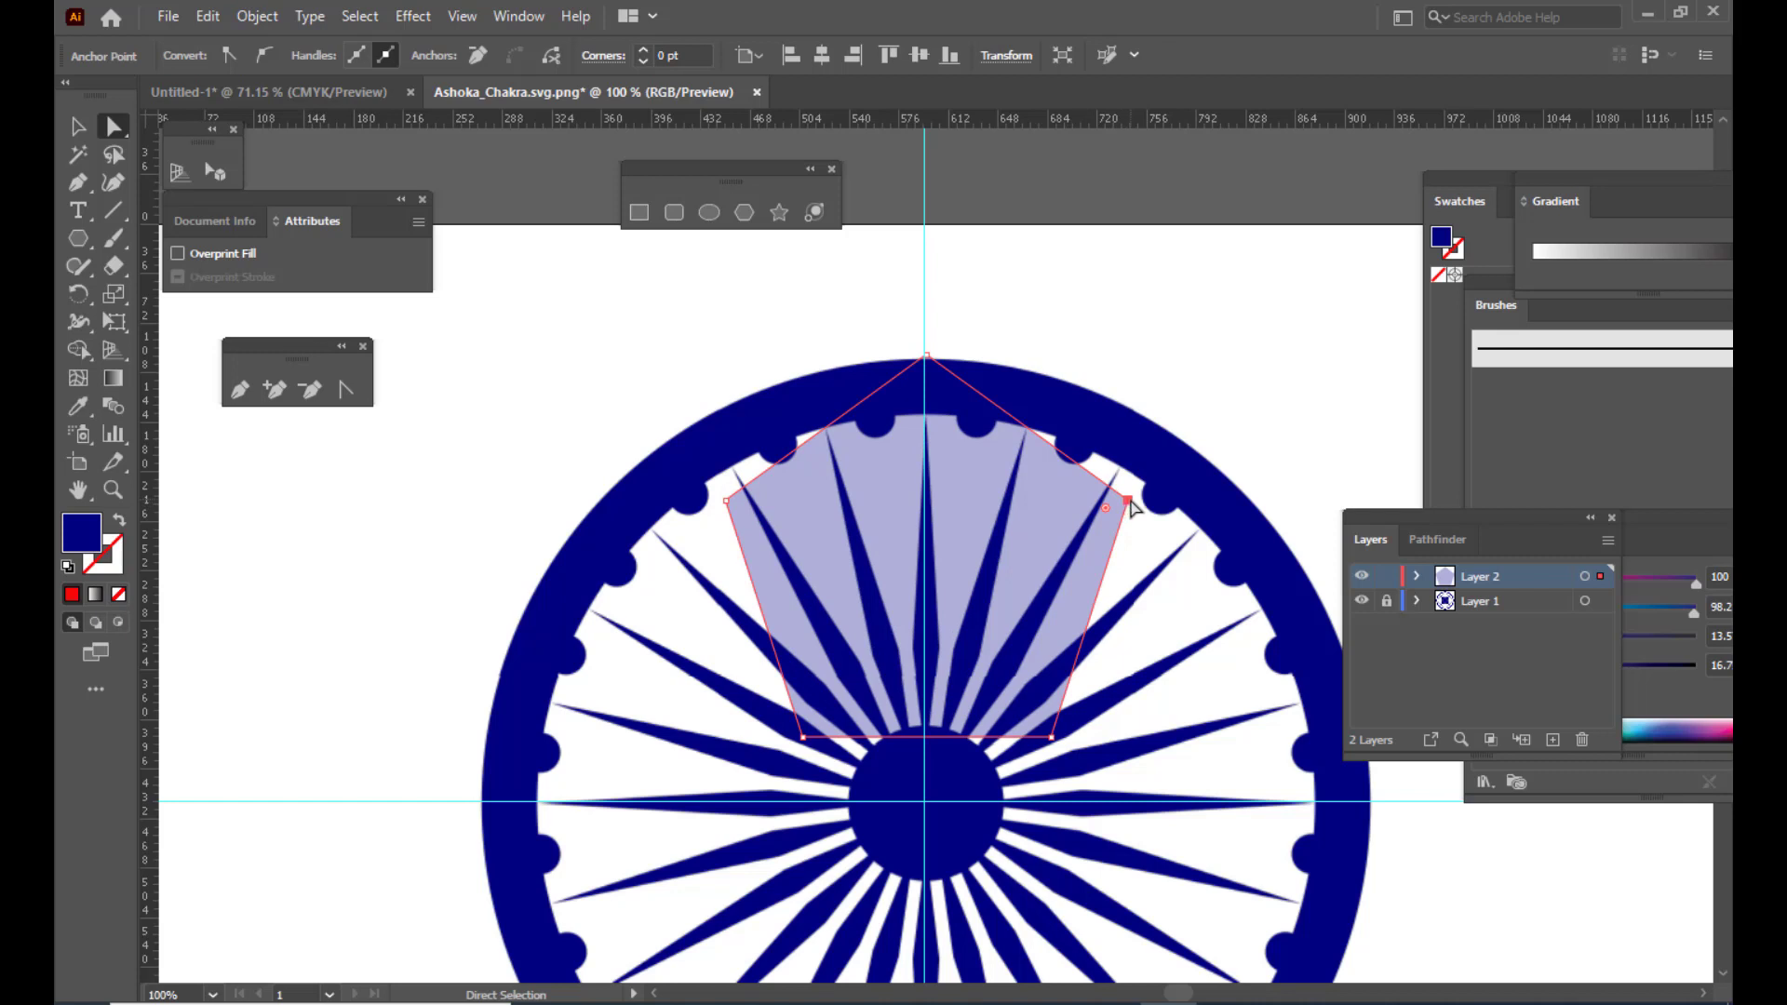
pyautogui.moveTo(1126, 504); pyautogui.dragTo(935, 651)
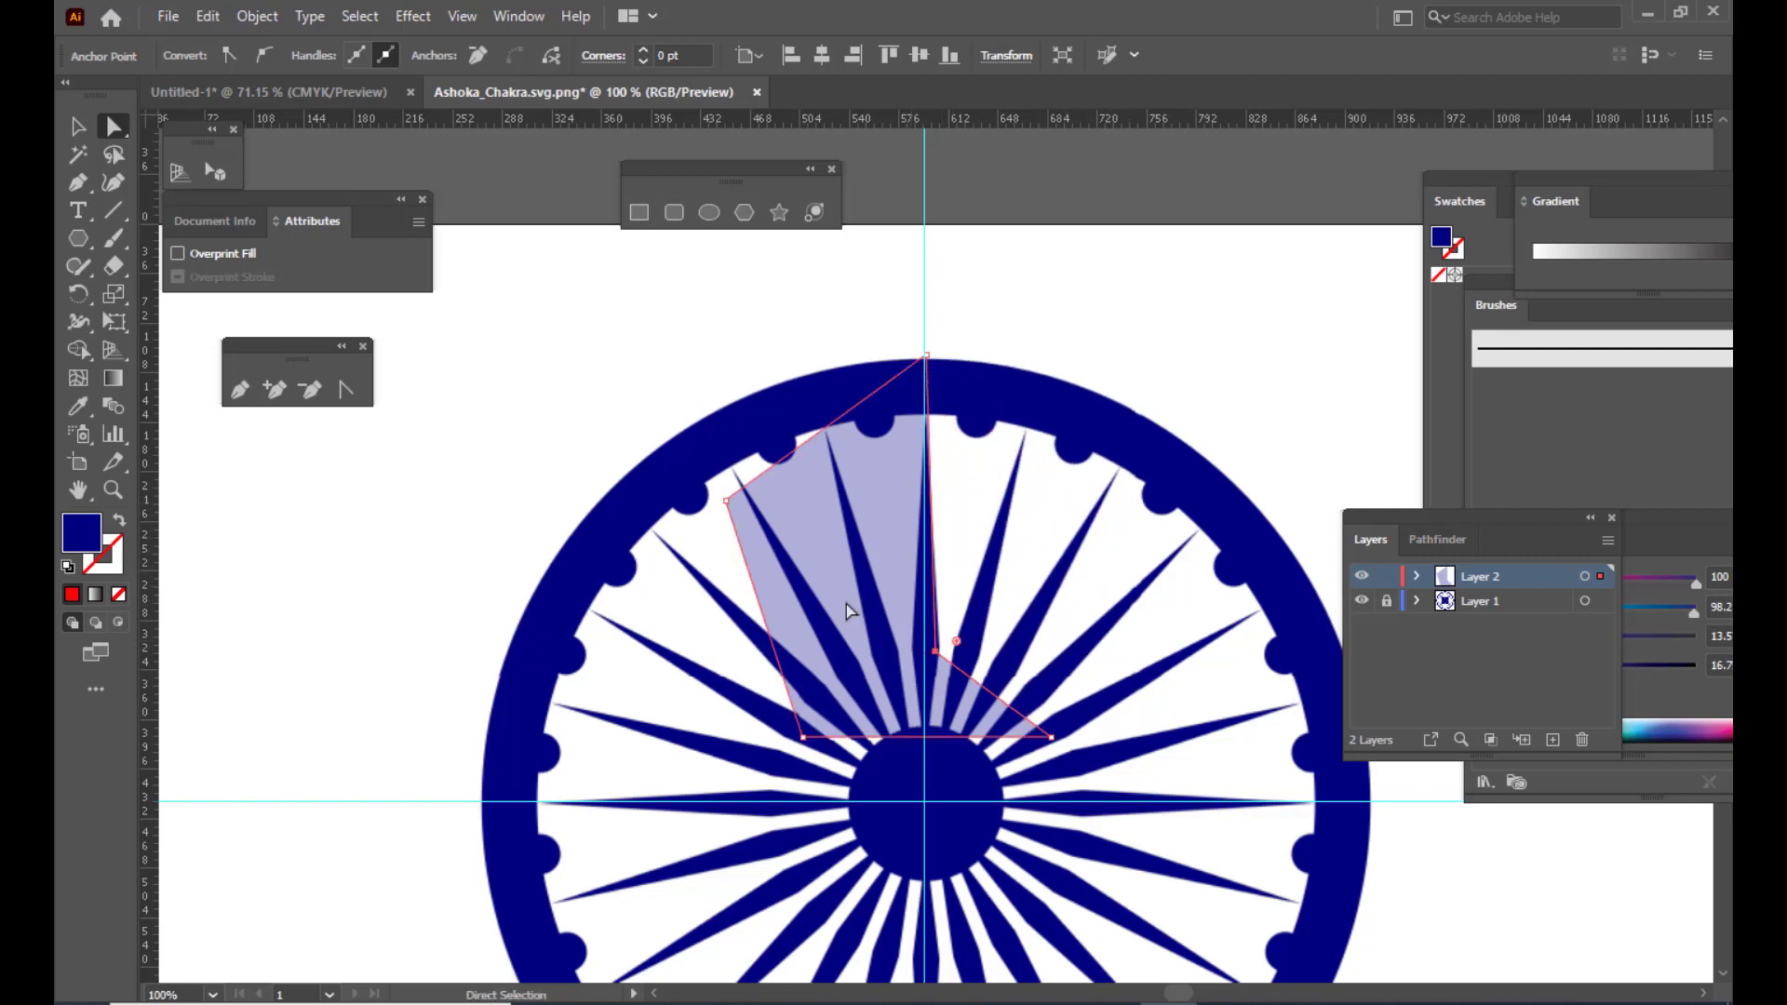
pyautogui.moveTo(726, 501); pyautogui.dragTo(911, 656)
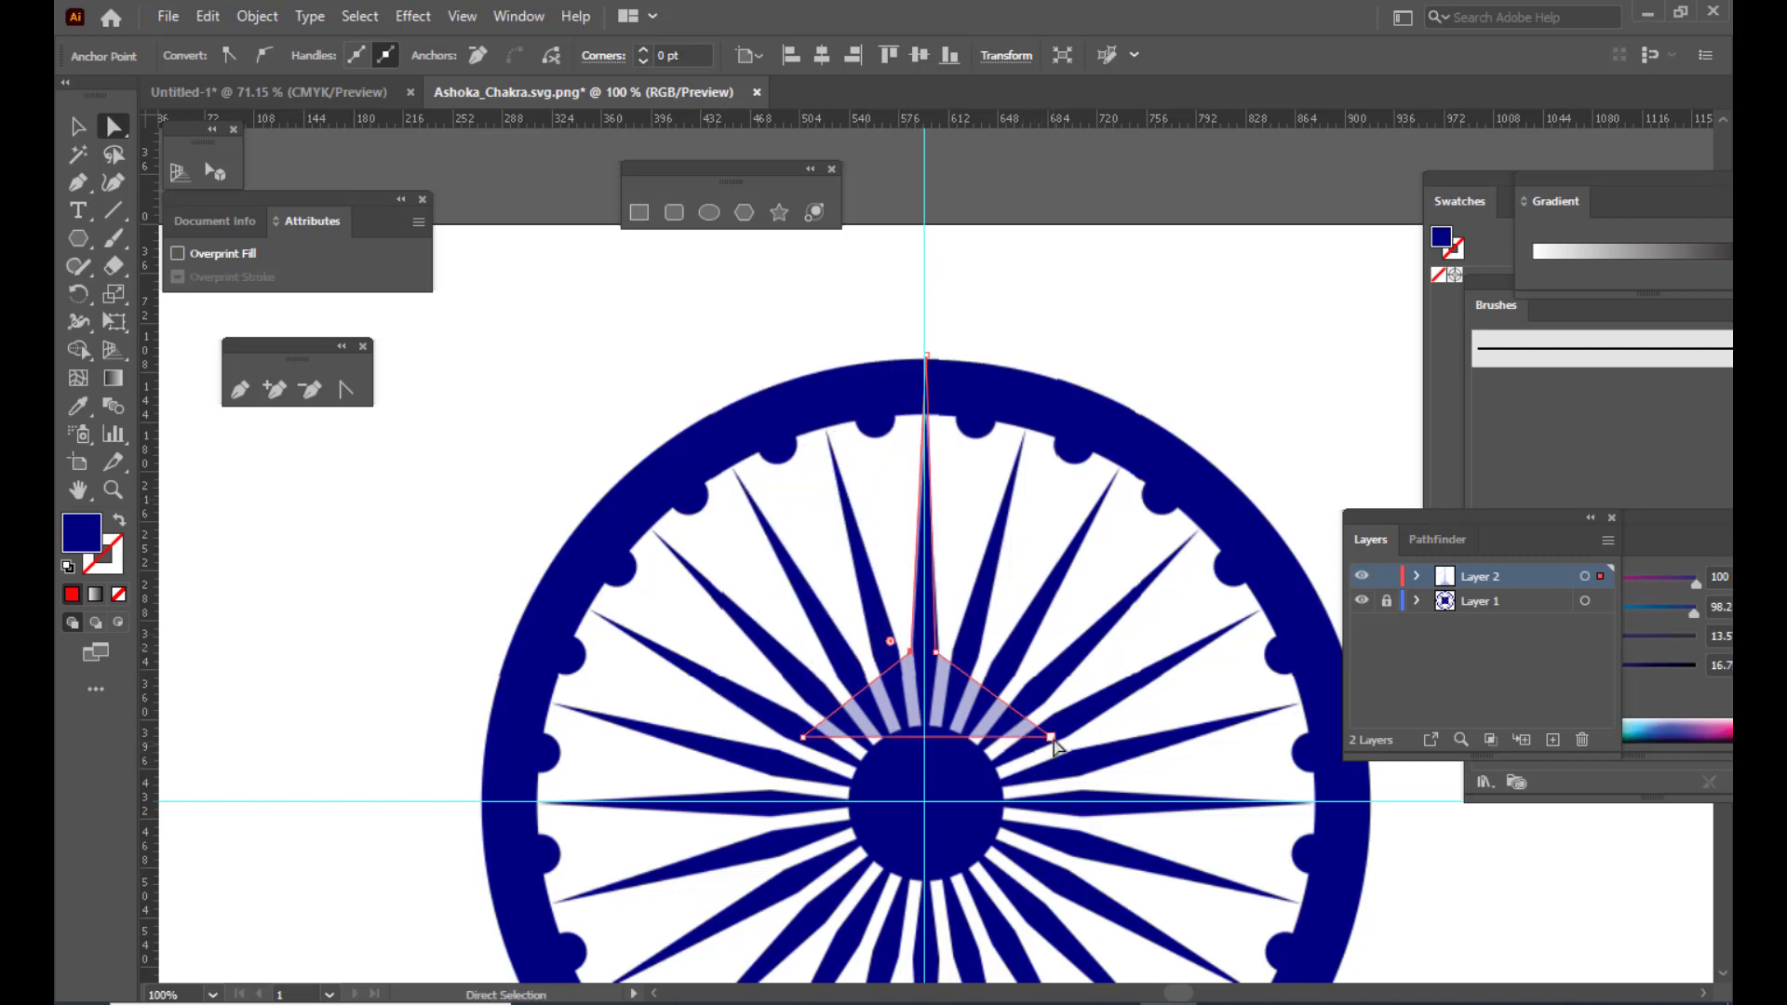
# Move the pentagon's two lower anchor points to the base of the vertical spoke at the hub
pyautogui.moveTo(1056, 742); pyautogui.dragTo(934, 726)
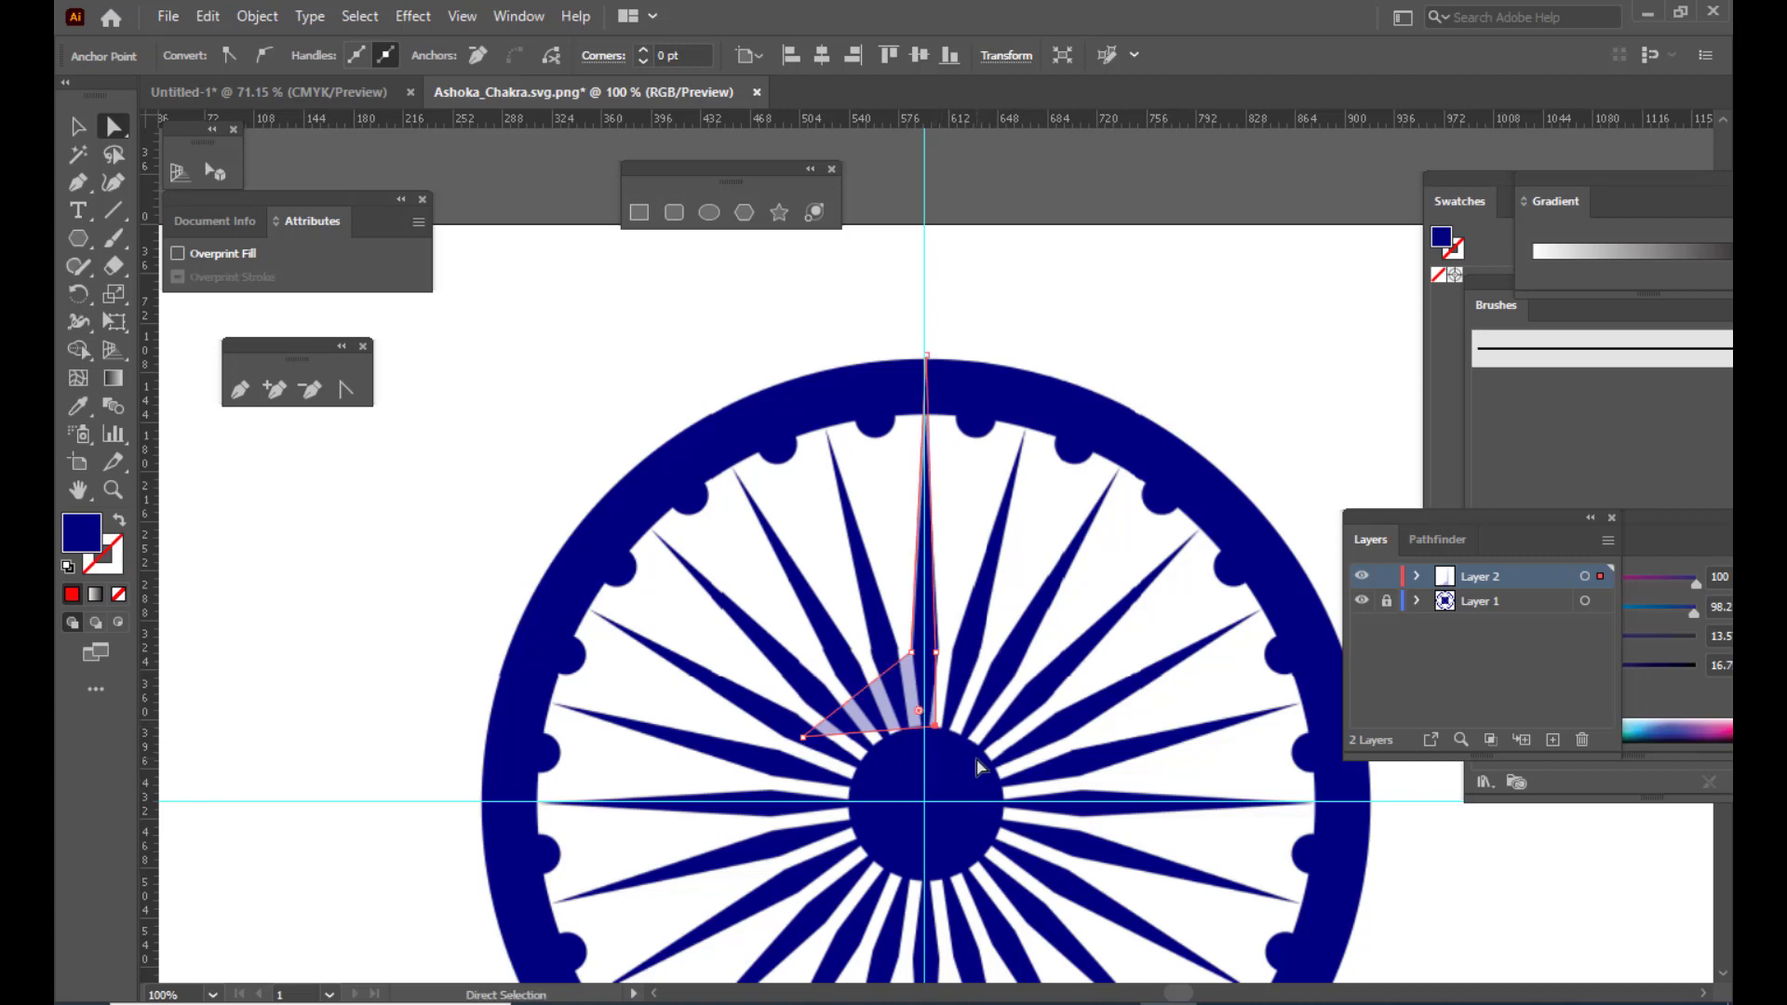
pyautogui.scroll(1, 982, 764)
pyautogui.moveTo(803, 765); pyautogui.dragTo(924, 761)
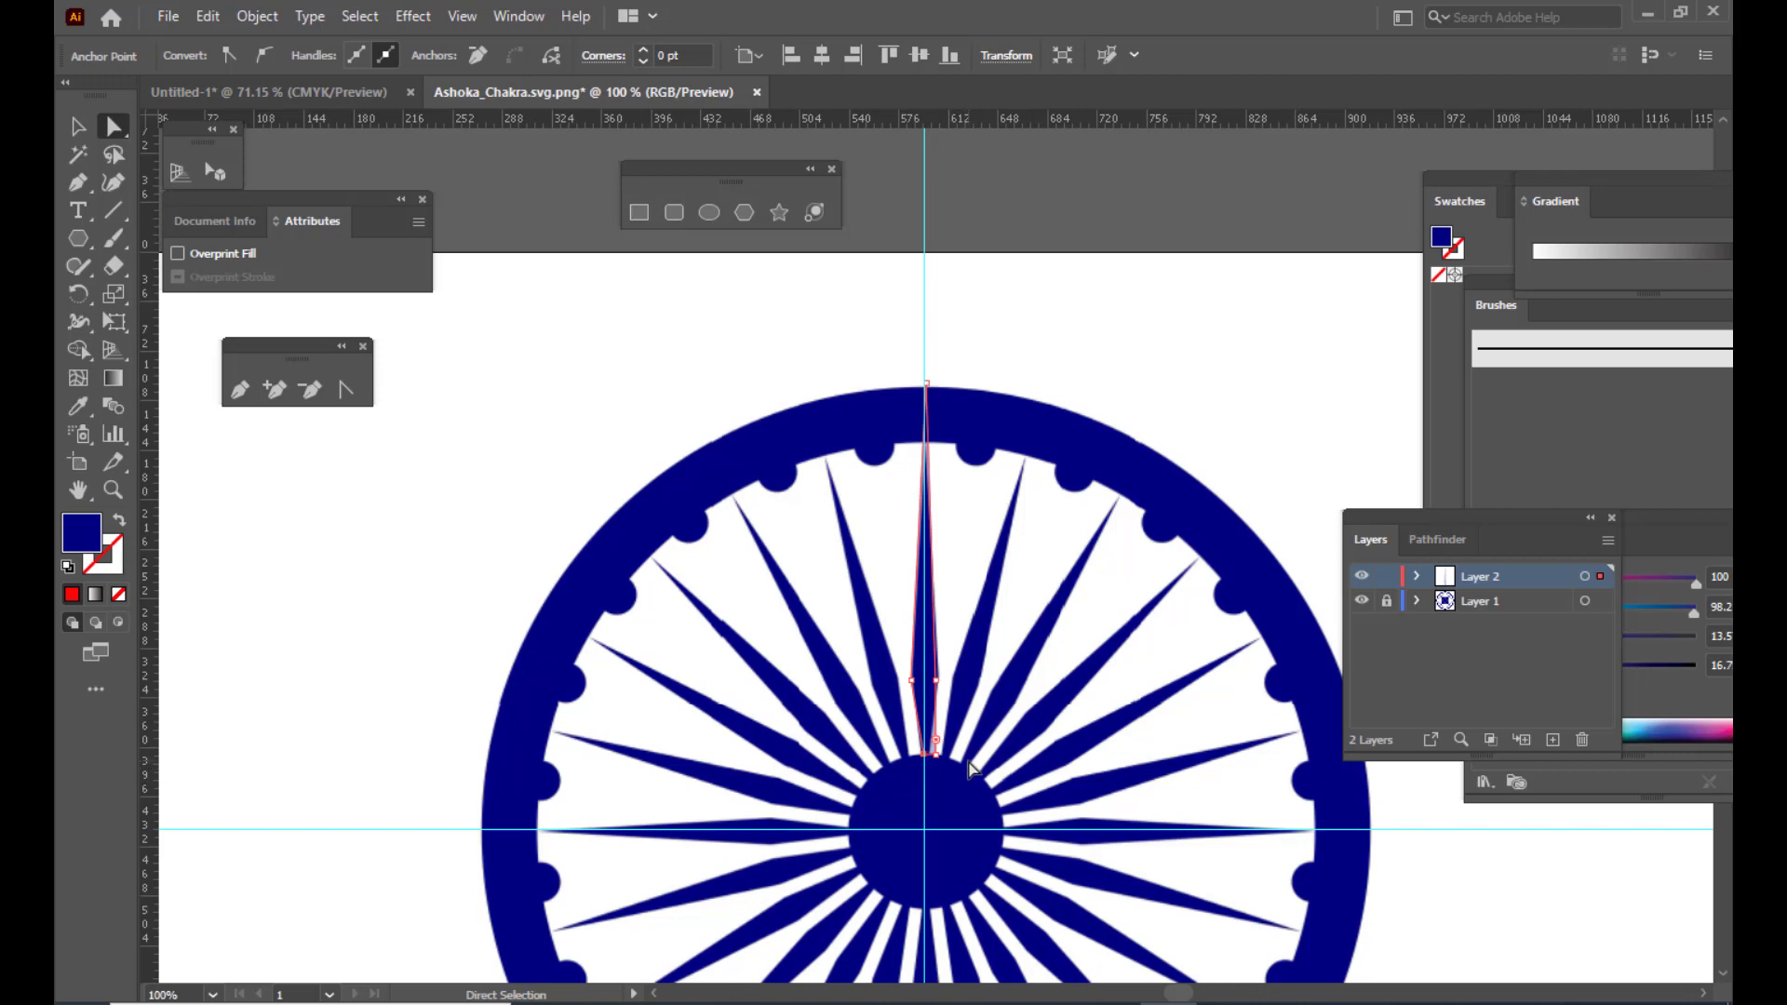
# Turn off Snap to Grid and fit the two lower anchor points exactly to the corners of the spoke's base
pyautogui.hotkey('ctrl', '+')
pyautogui.hotkey('ctrl', '+')
pyautogui.hotkey('ctrl', '+')
pyautogui.hotkey('ctrl', '+')
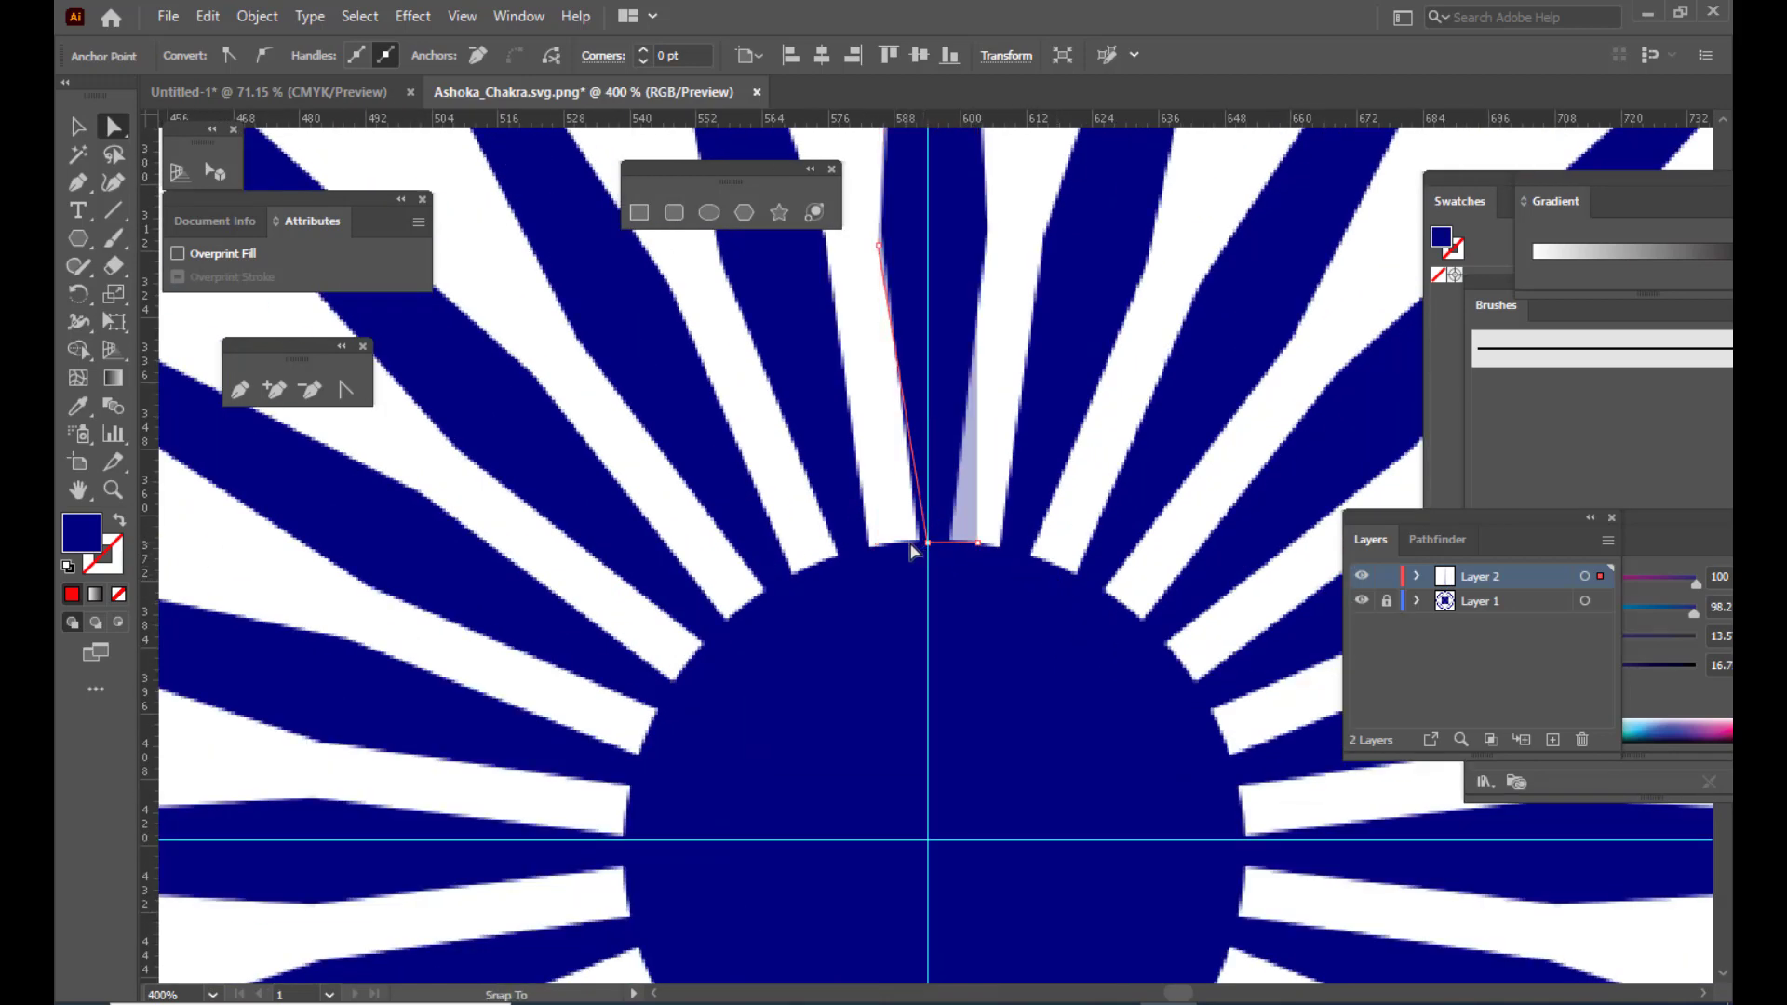
pyautogui.click(459, 16)
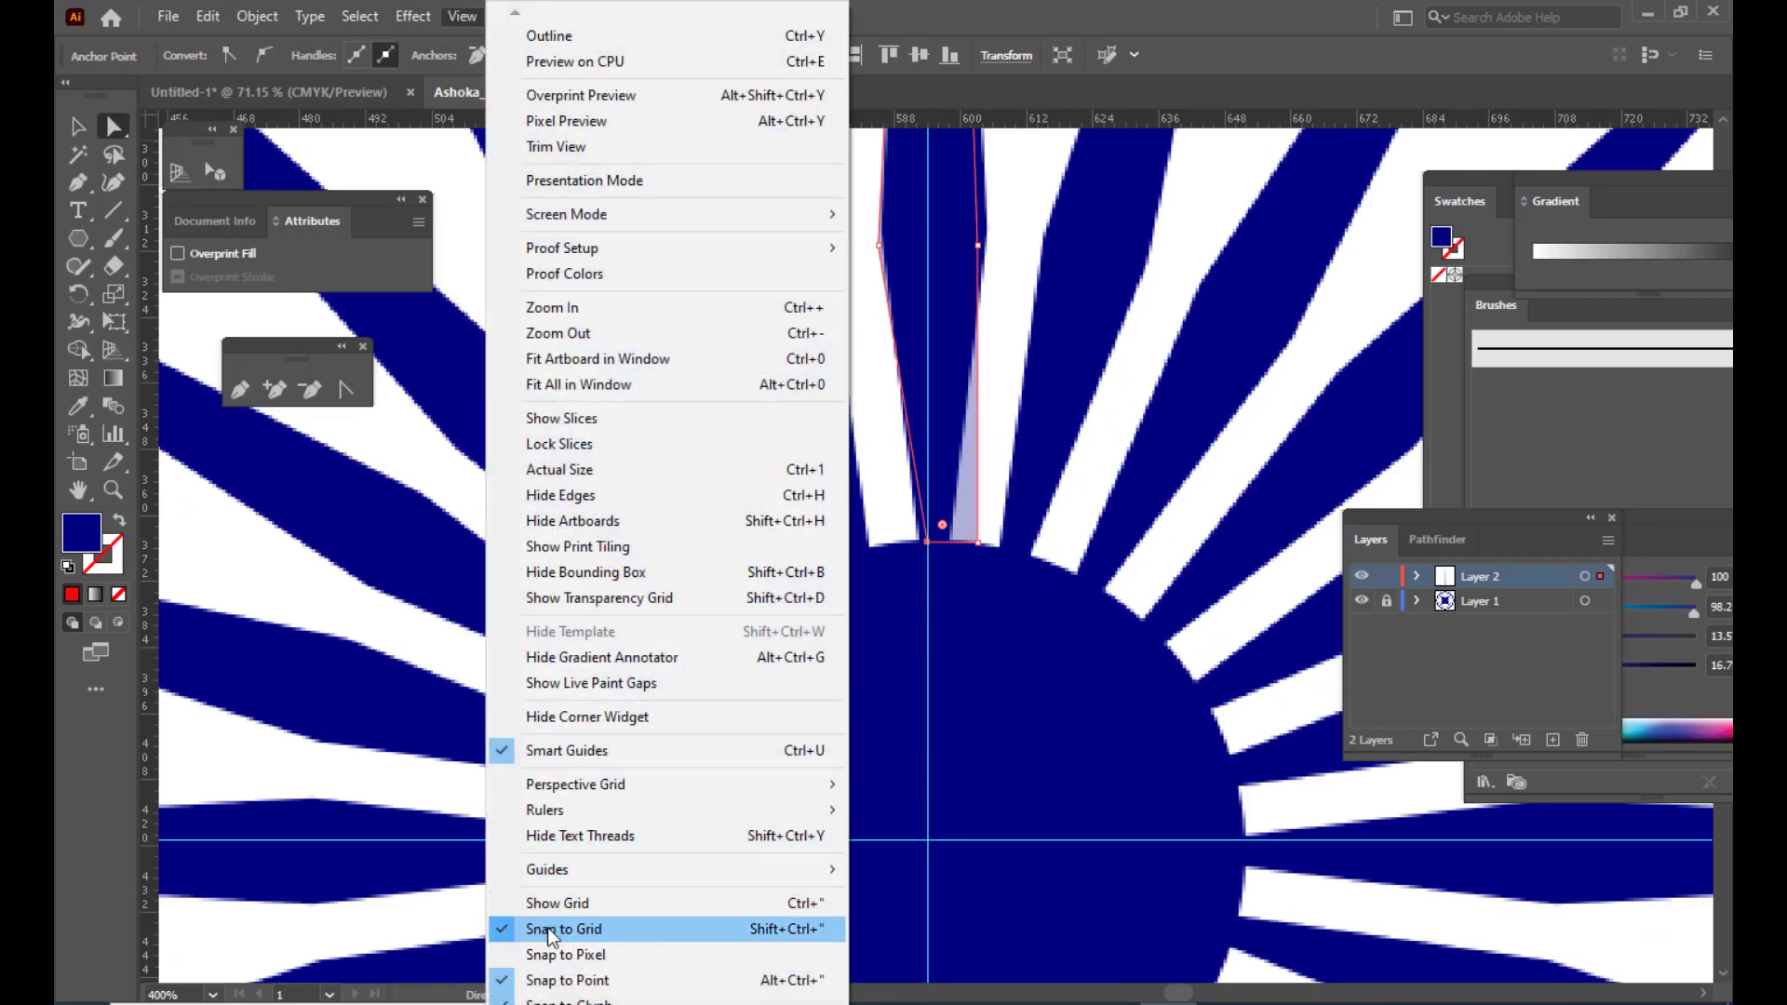
pyautogui.click(582, 929)
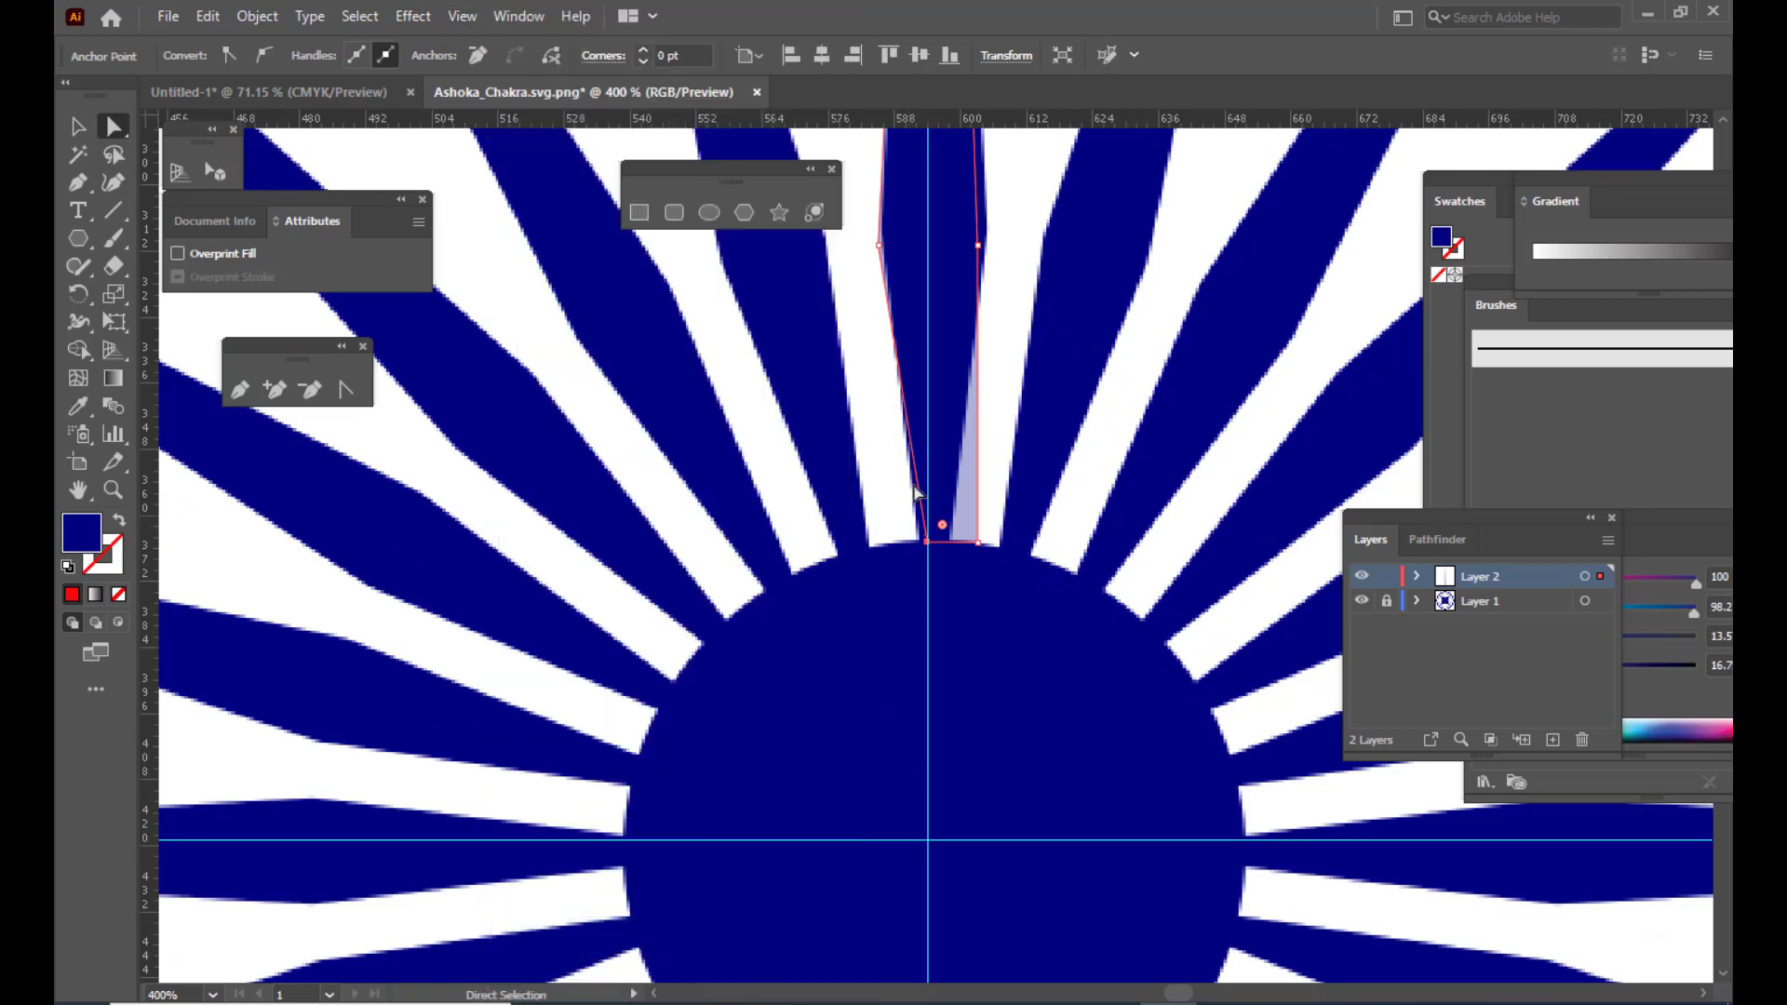
pyautogui.moveTo(926, 541)
pyautogui.mouseDown()
pyautogui.moveTo(910, 547)
pyautogui.moveTo(960, 546)
pyautogui.moveTo(928, 532)
pyautogui.moveTo(918, 547)
pyautogui.mouseUp()
# Fine-tune the shape's side anchor points to match the spoke's widest corners
pyautogui.scroll(3, 1001, 423)
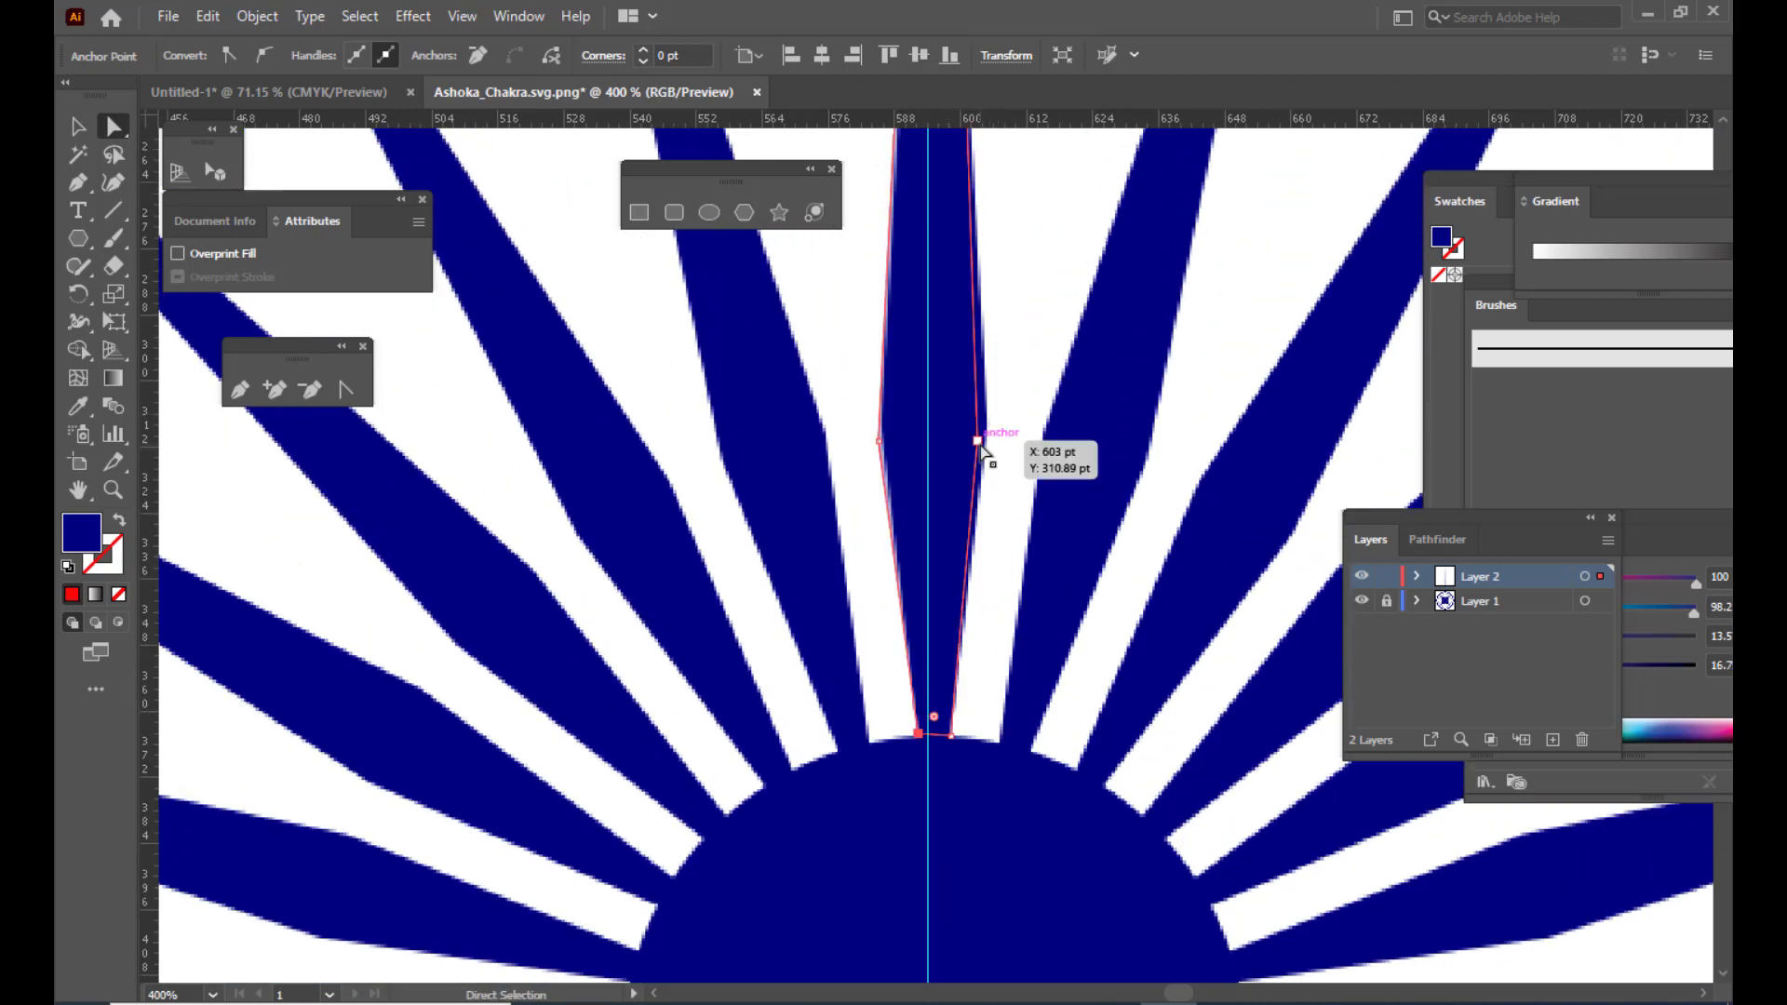
pyautogui.moveTo(983, 451); pyautogui.dragTo(983, 444)
pyautogui.moveTo(881, 443); pyautogui.dragTo(988, 447)
pyautogui.scroll(3, 1008, 433)
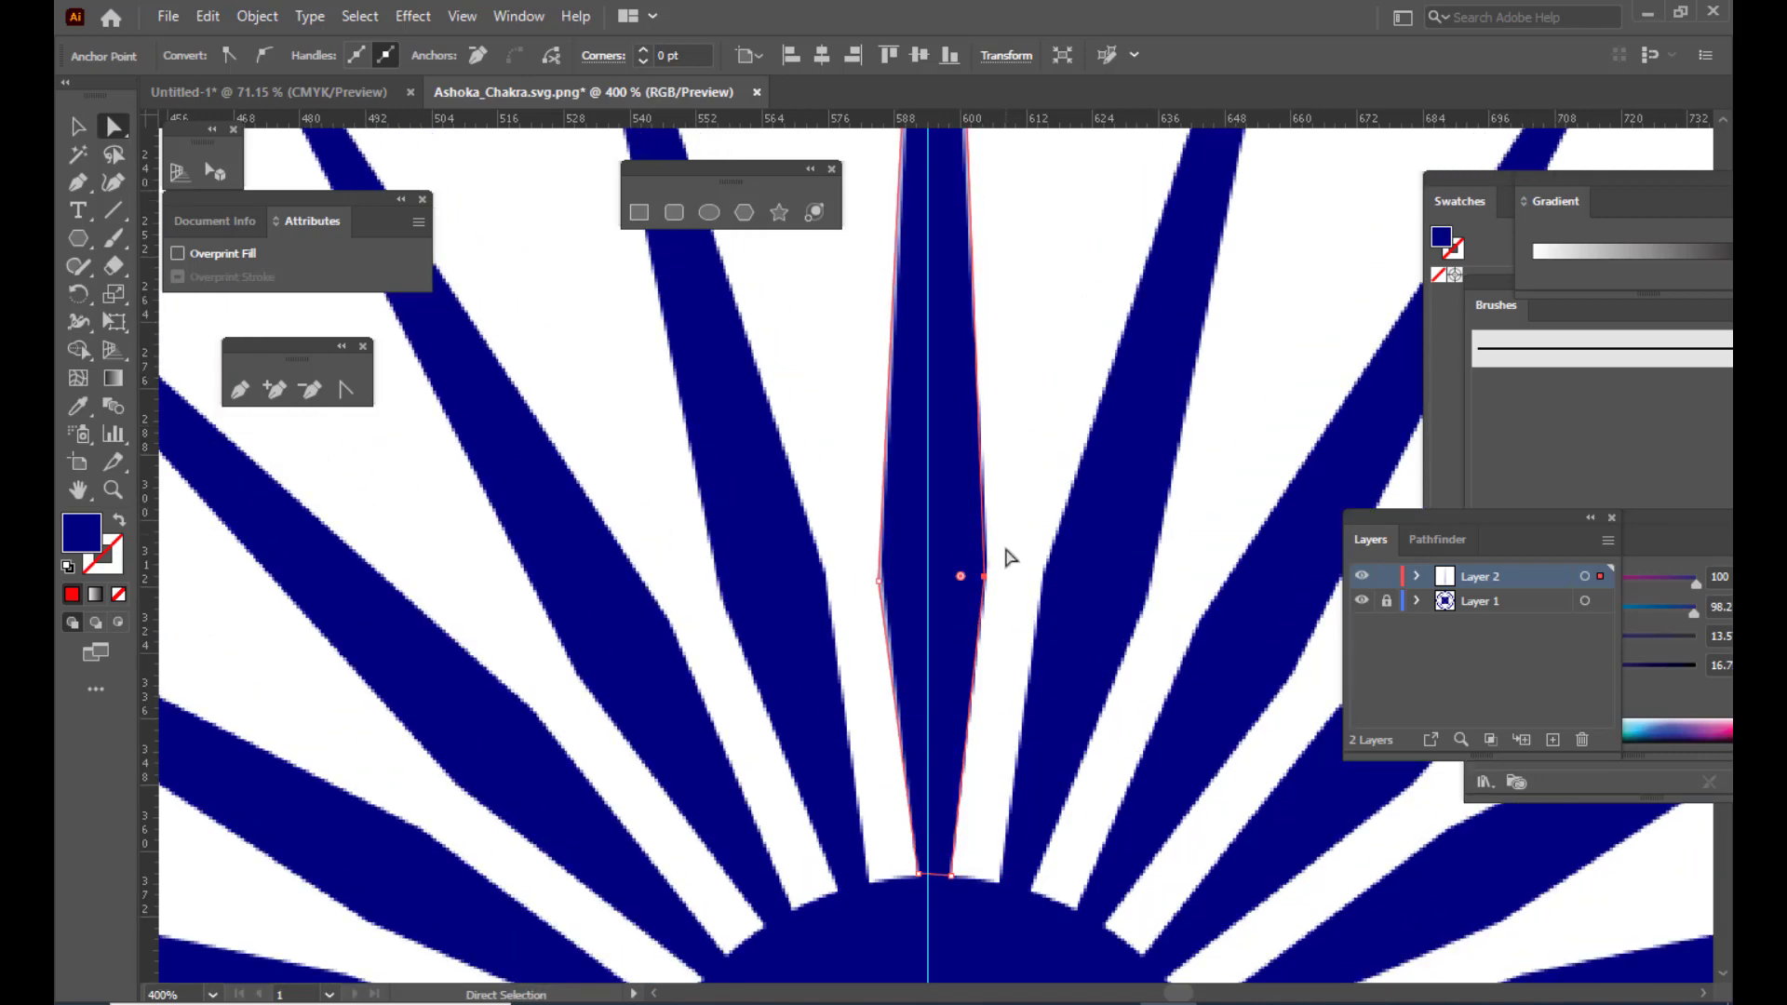
# Nudge the shape's two side anchor points outward and move its top anchor point down onto the spoke's tip at the rim's inner edge
pyautogui.moveTo(984, 576)
pyautogui.mouseDown()
pyautogui.moveTo(1021, 570)
pyautogui.moveTo(988, 570)
pyautogui.mouseUp()
pyautogui.moveTo(880, 586); pyautogui.dragTo(882, 584)
pyautogui.scroll(10, 1057, 458)
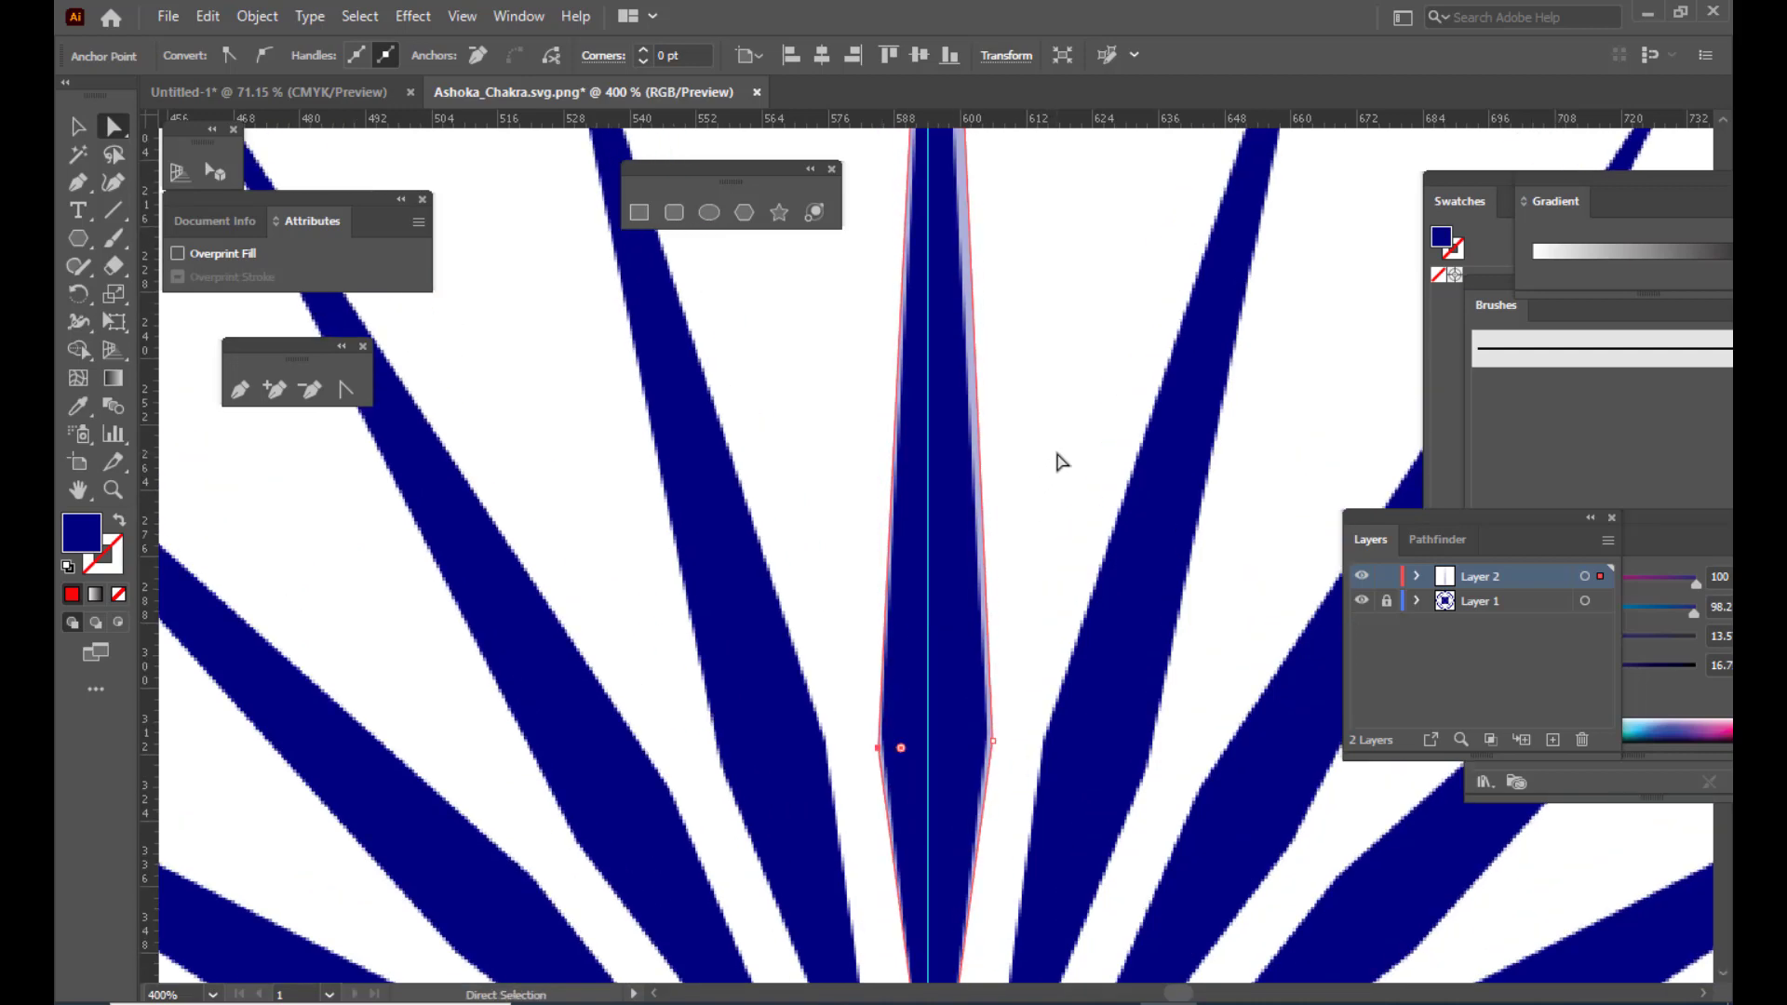
pyautogui.scroll(3, 1058, 460)
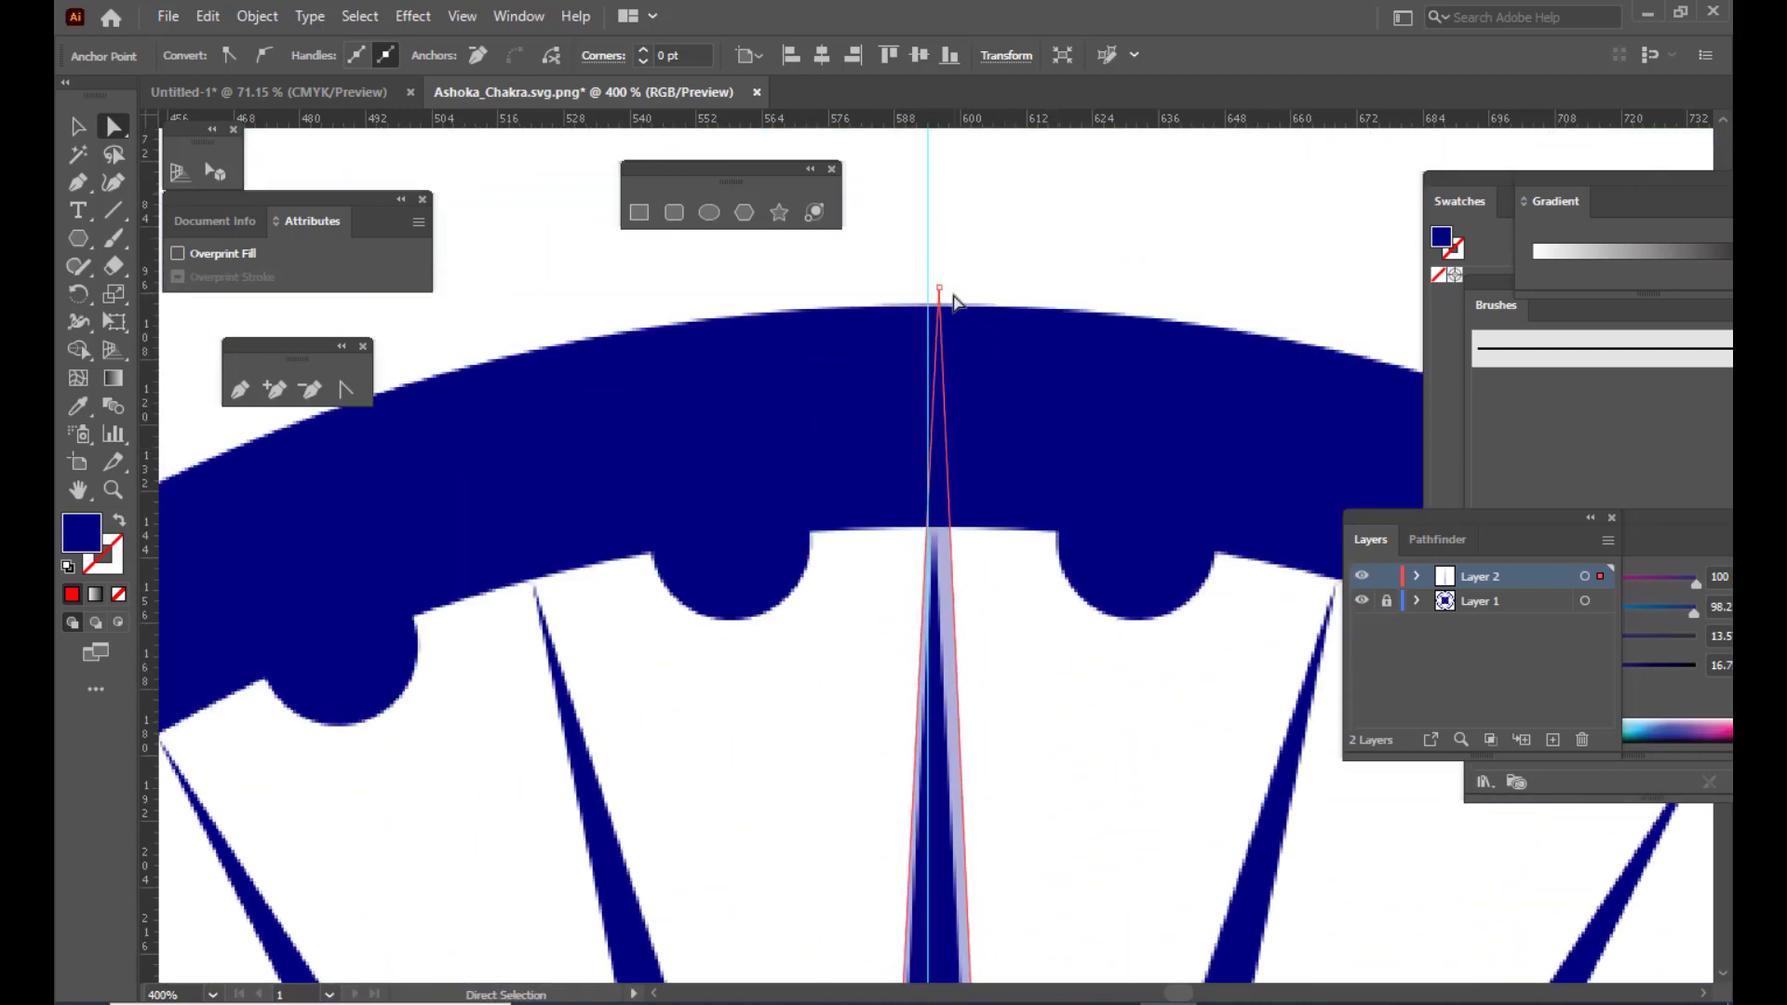
pyautogui.moveTo(940, 289); pyautogui.dragTo(935, 531)
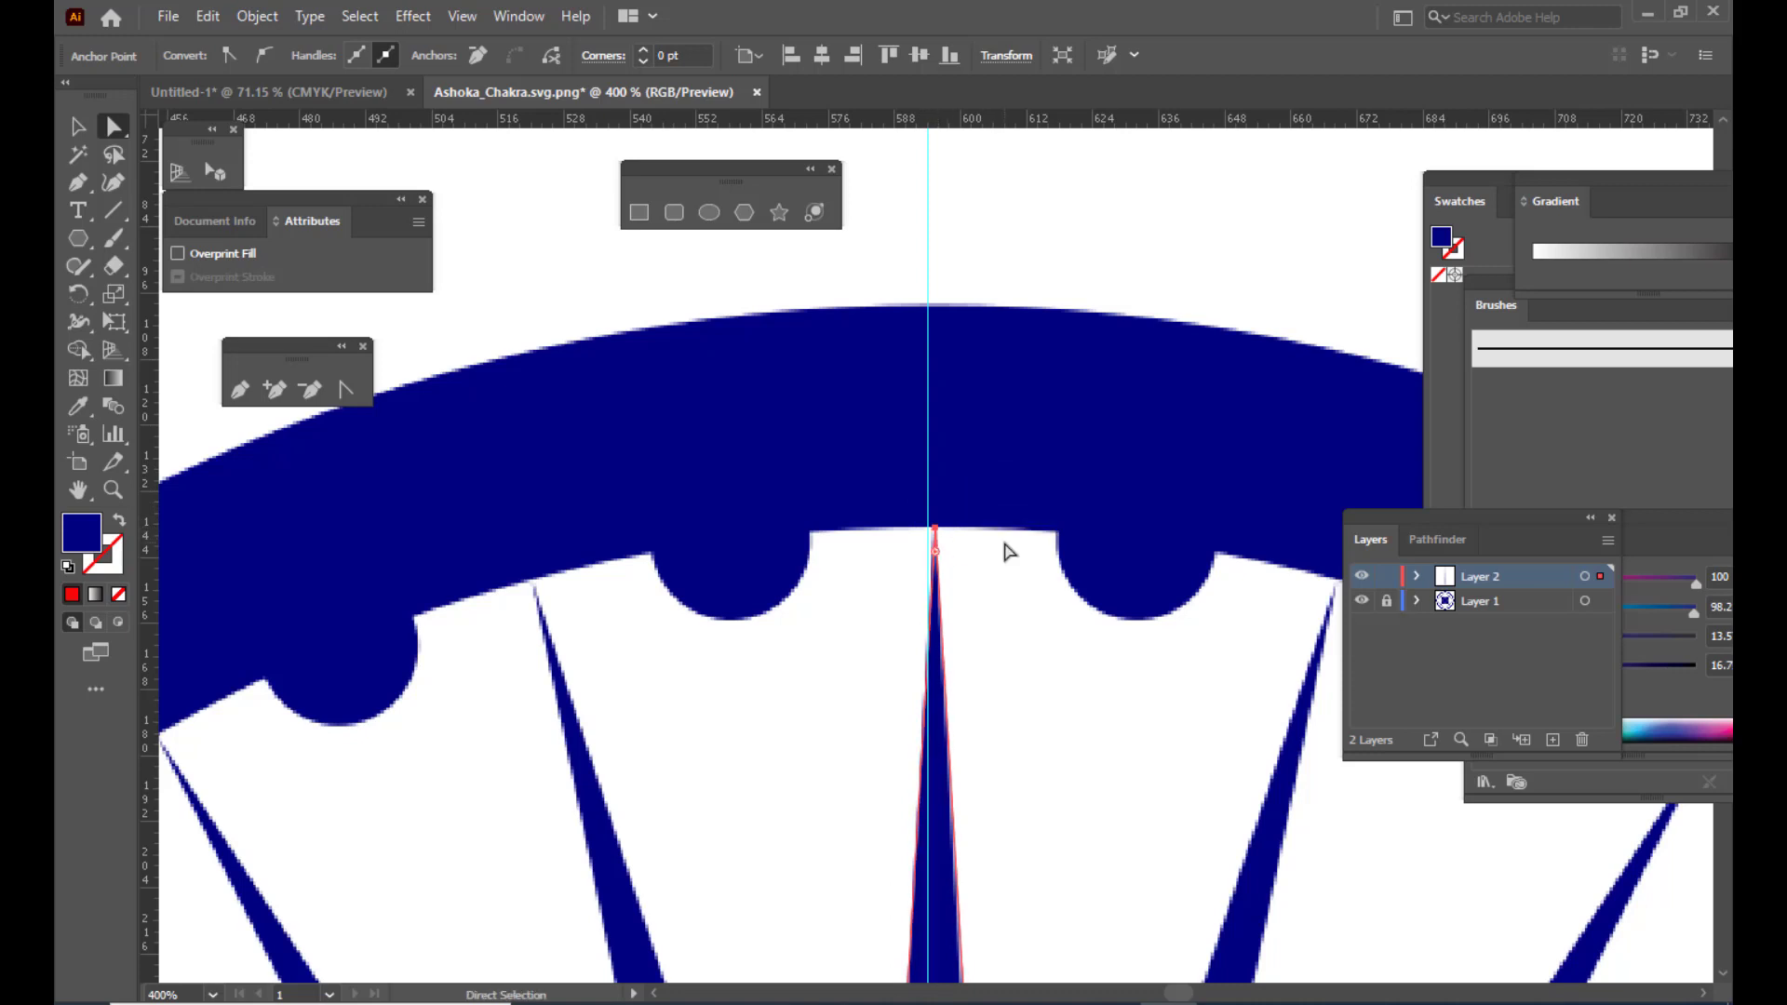
# Realign the shape's right side anchor point with the widest corner of the vertical spoke
pyautogui.scroll(-3, 1008, 549)
pyautogui.scroll(-4, 1011, 547)
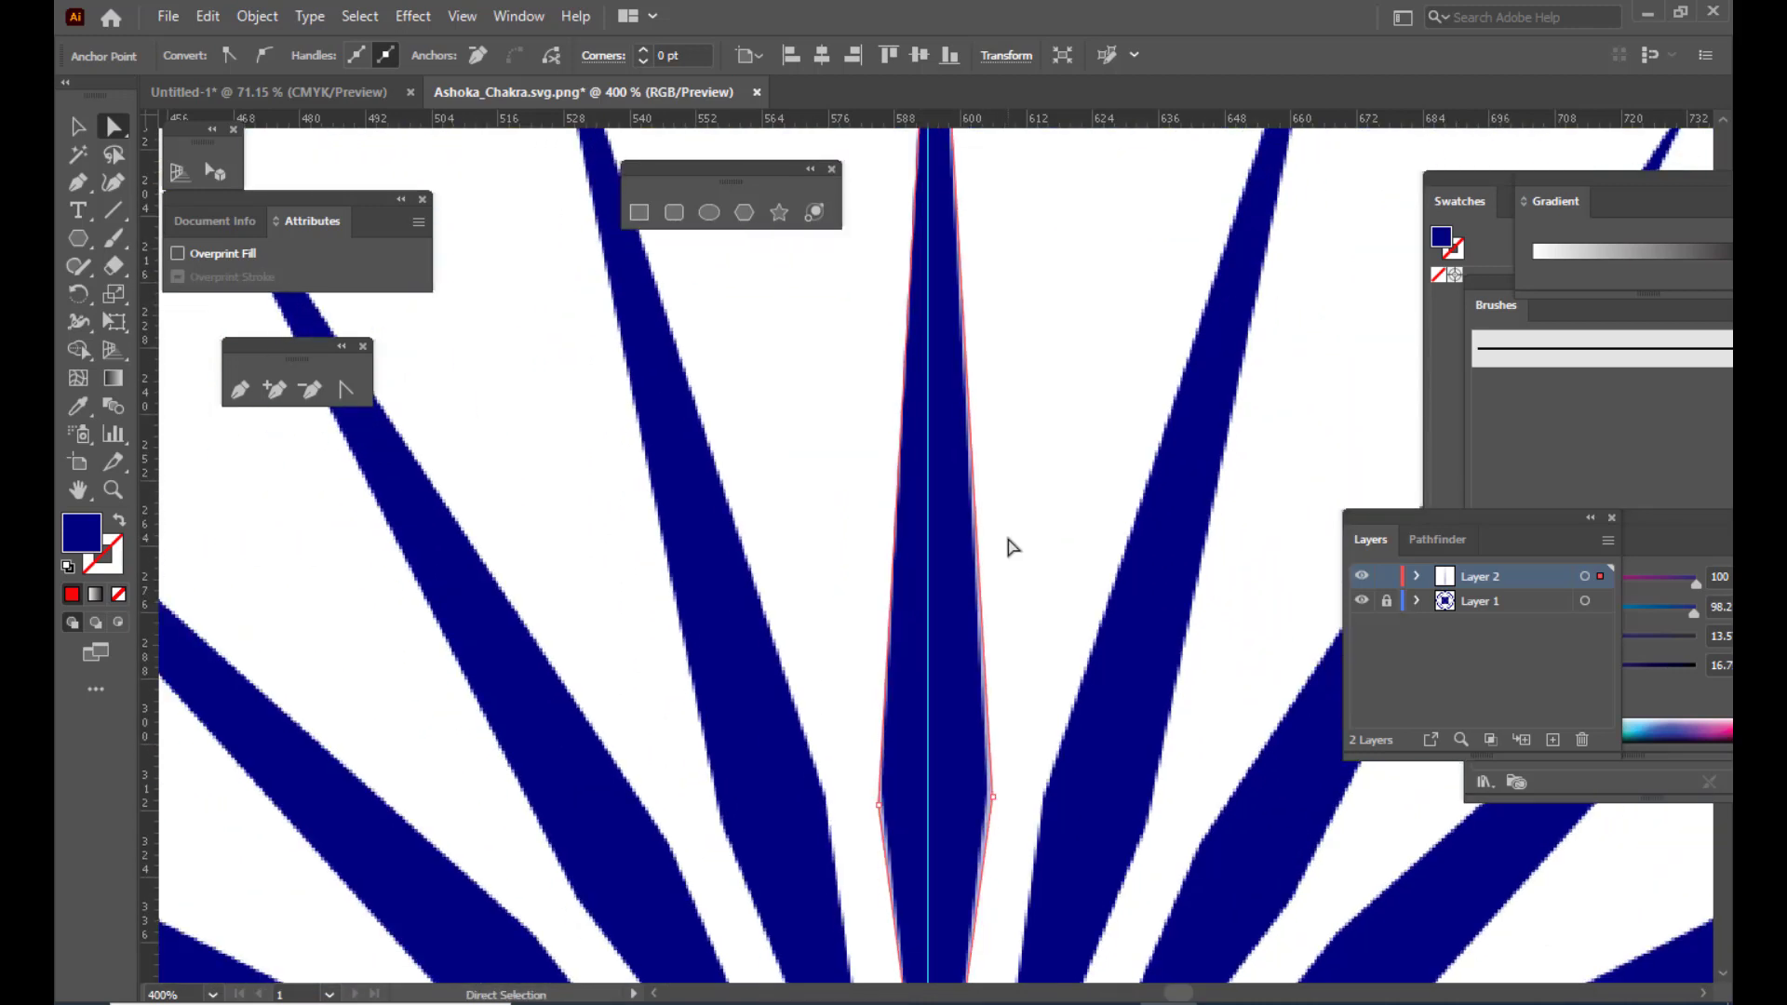
pyautogui.scroll(-2, 1061, 832)
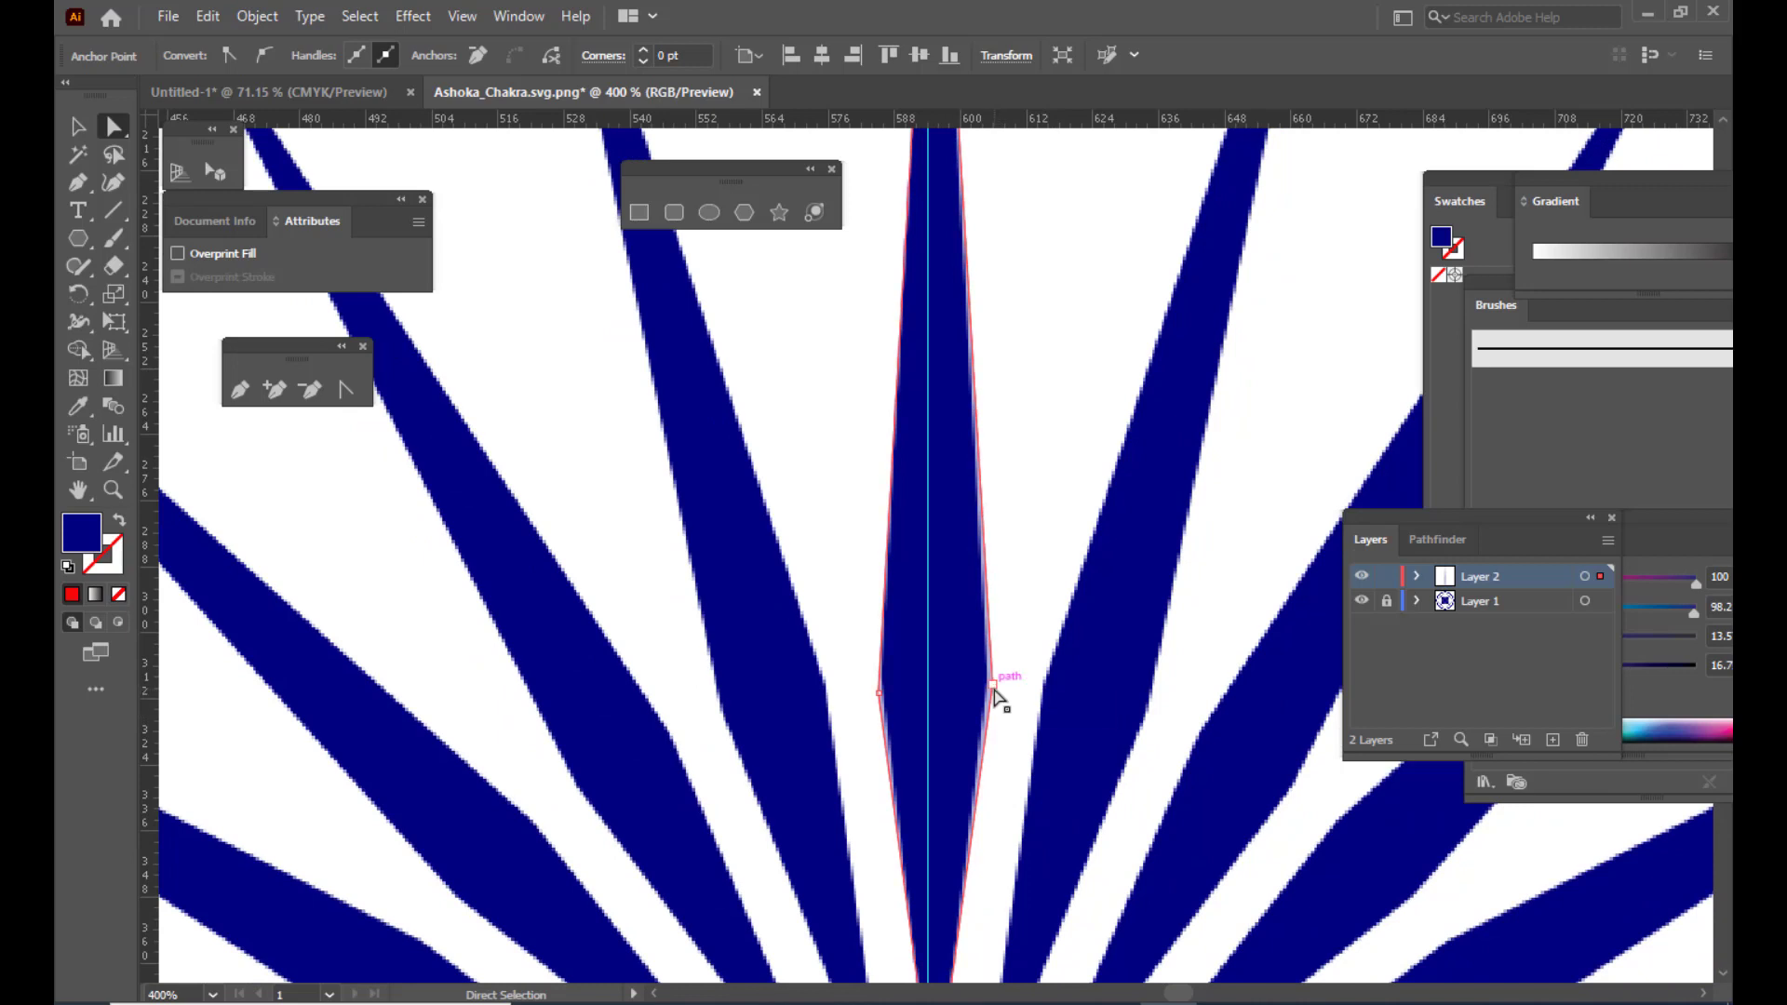
pyautogui.moveTo(992, 687); pyautogui.dragTo(992, 698)
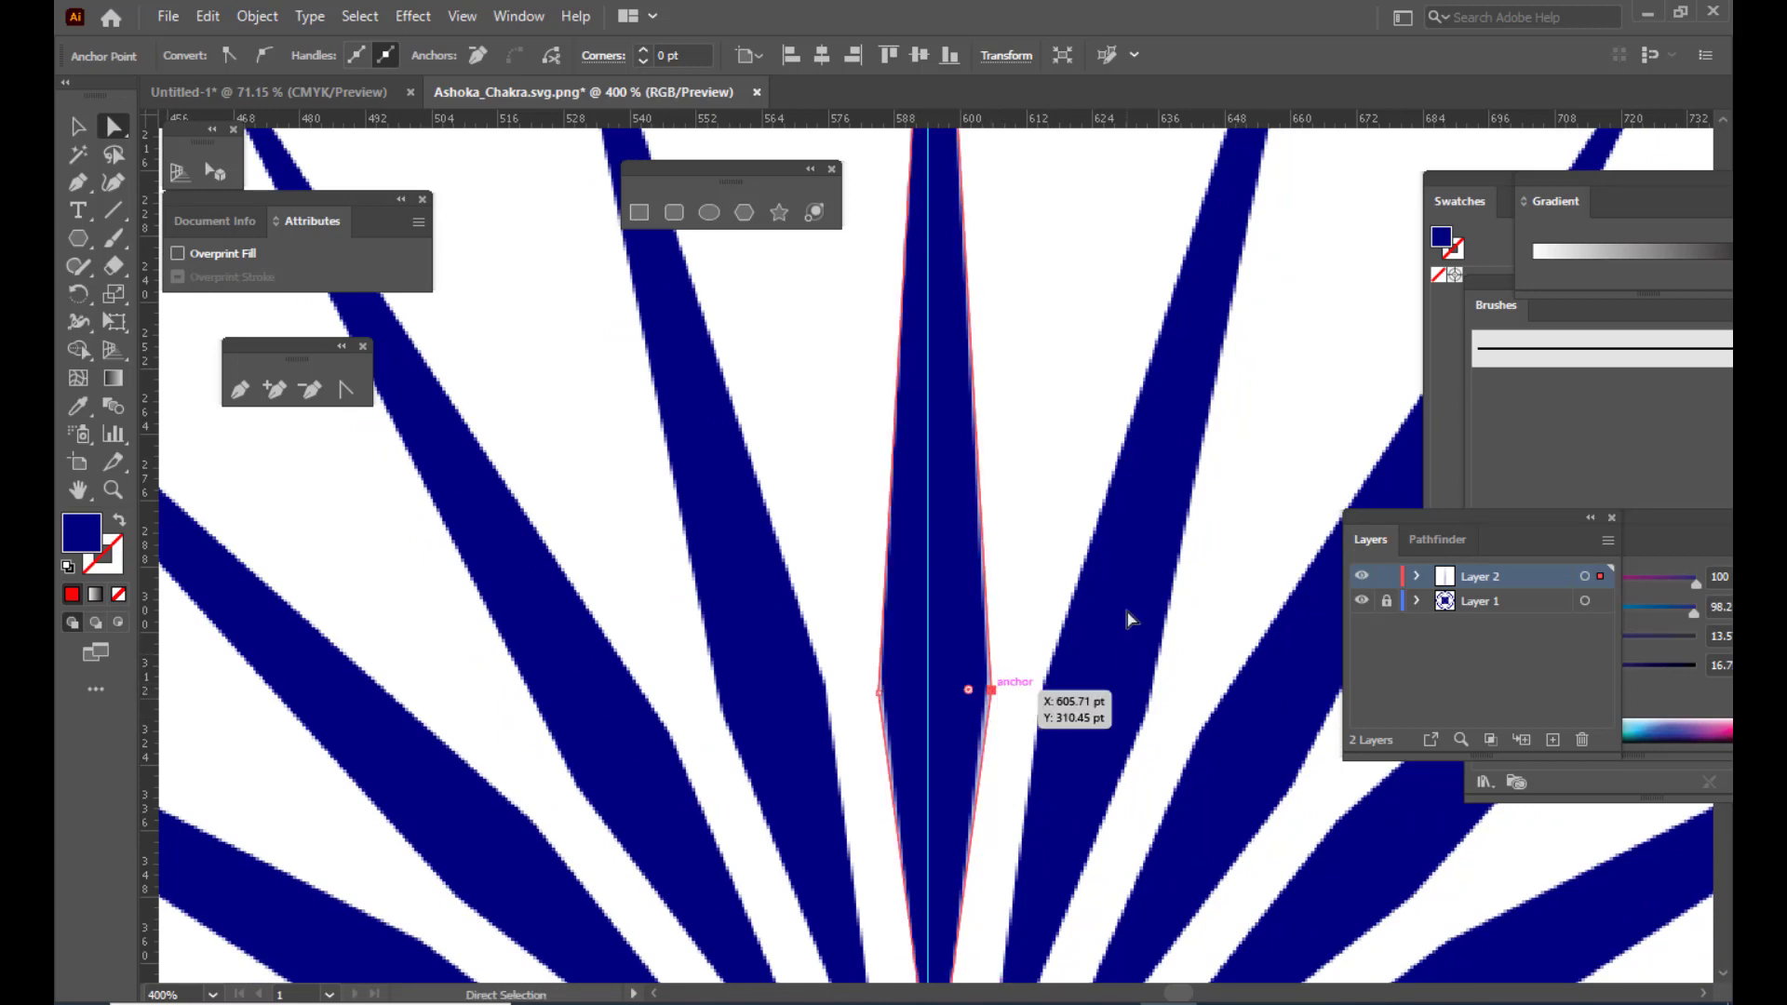
pyautogui.scroll(3, 1125, 473)
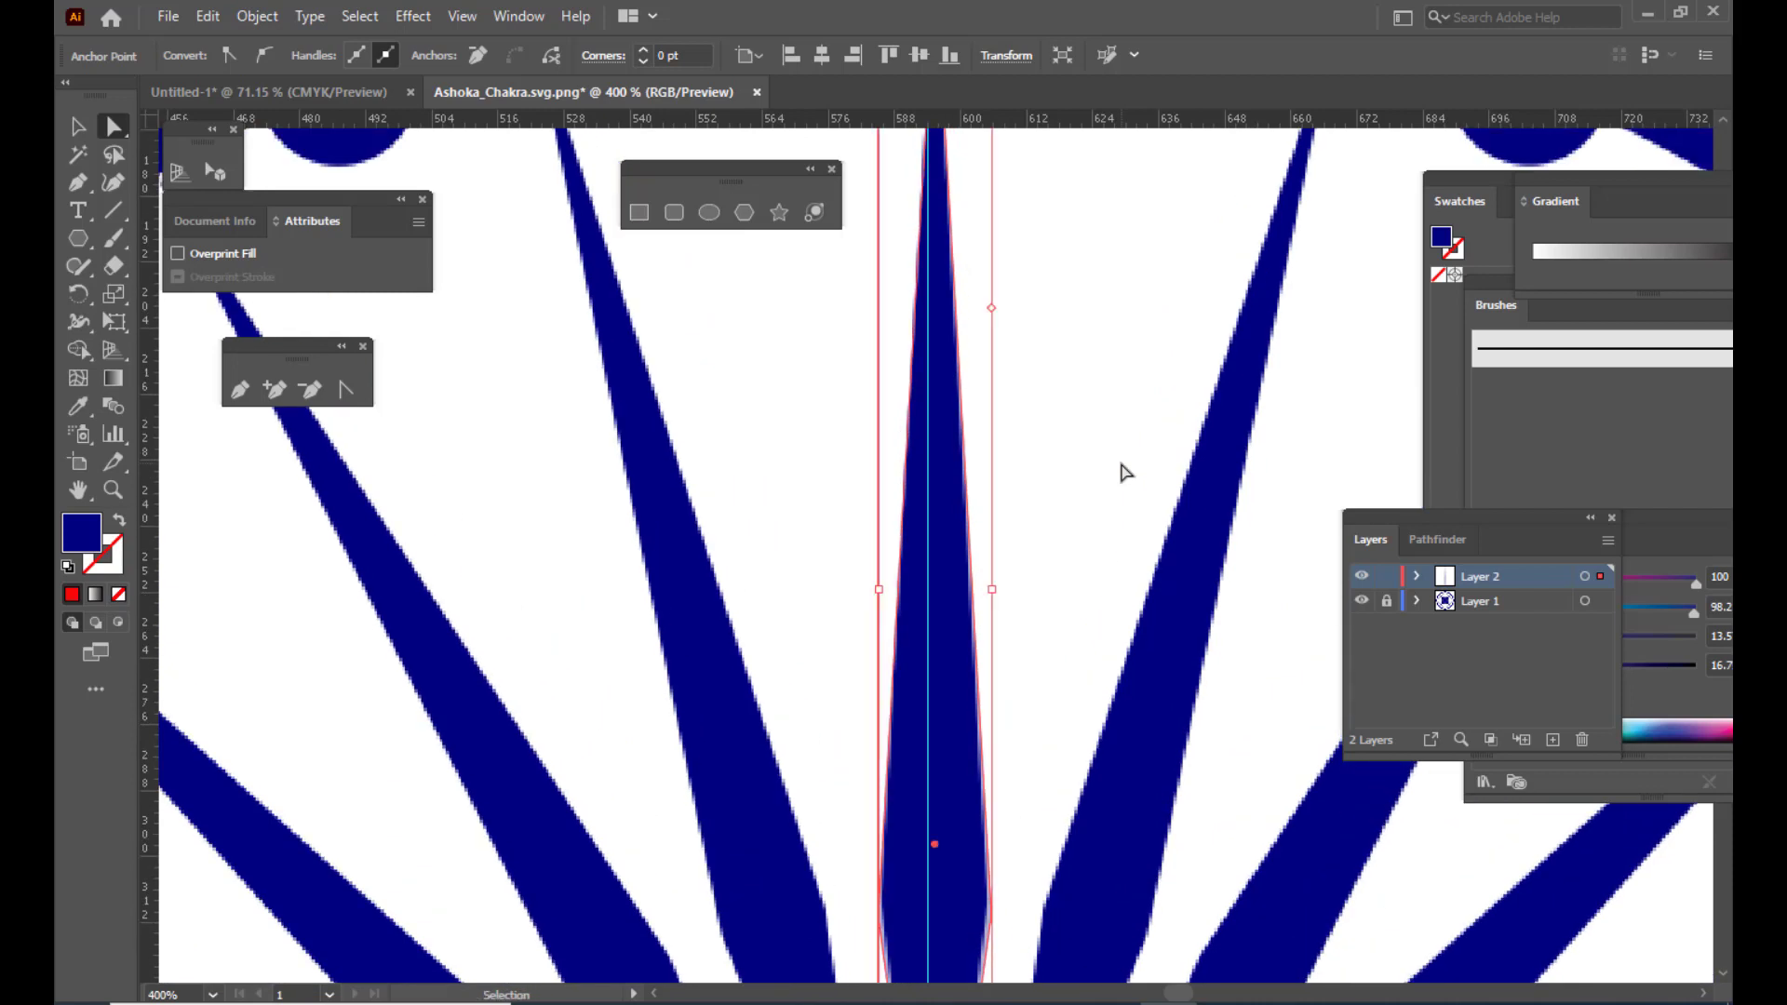
# Set the traced spoke shape's opacity to 100% and deselect it
pyautogui.hotkey('ctrl', '-')
pyautogui.hotkey('ctrl', '-')
pyautogui.hotkey('ctrl', '-')
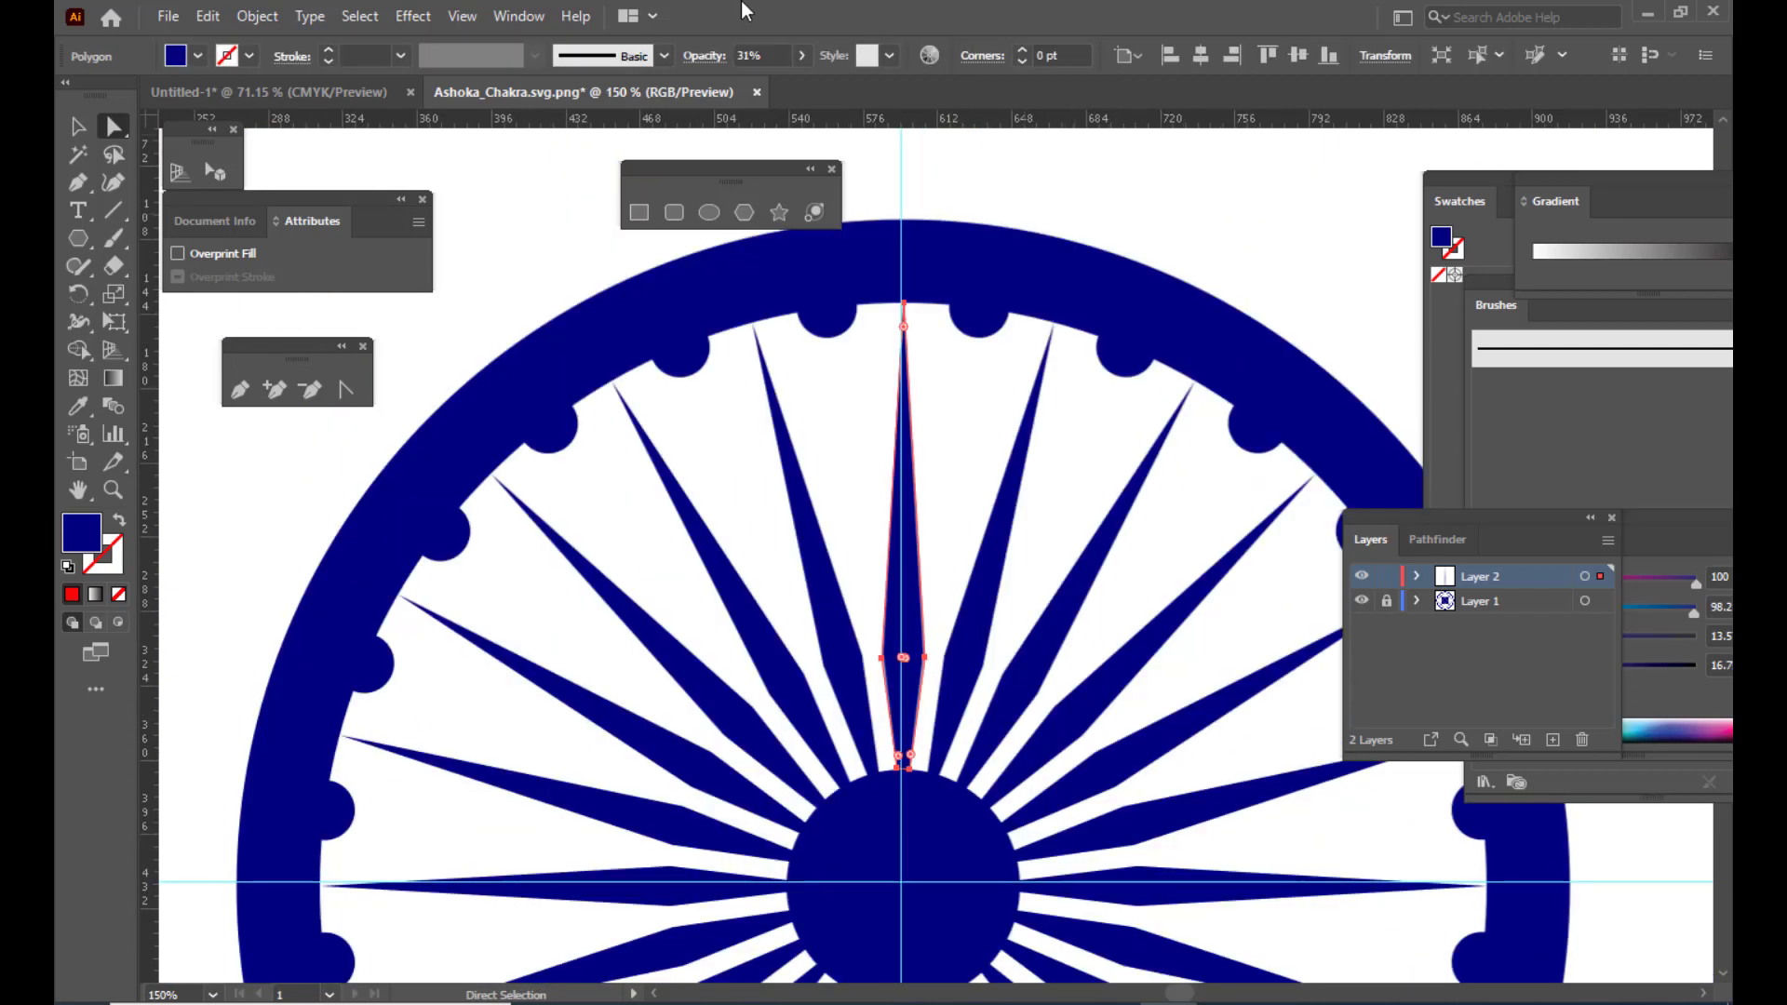
pyautogui.click(803, 56)
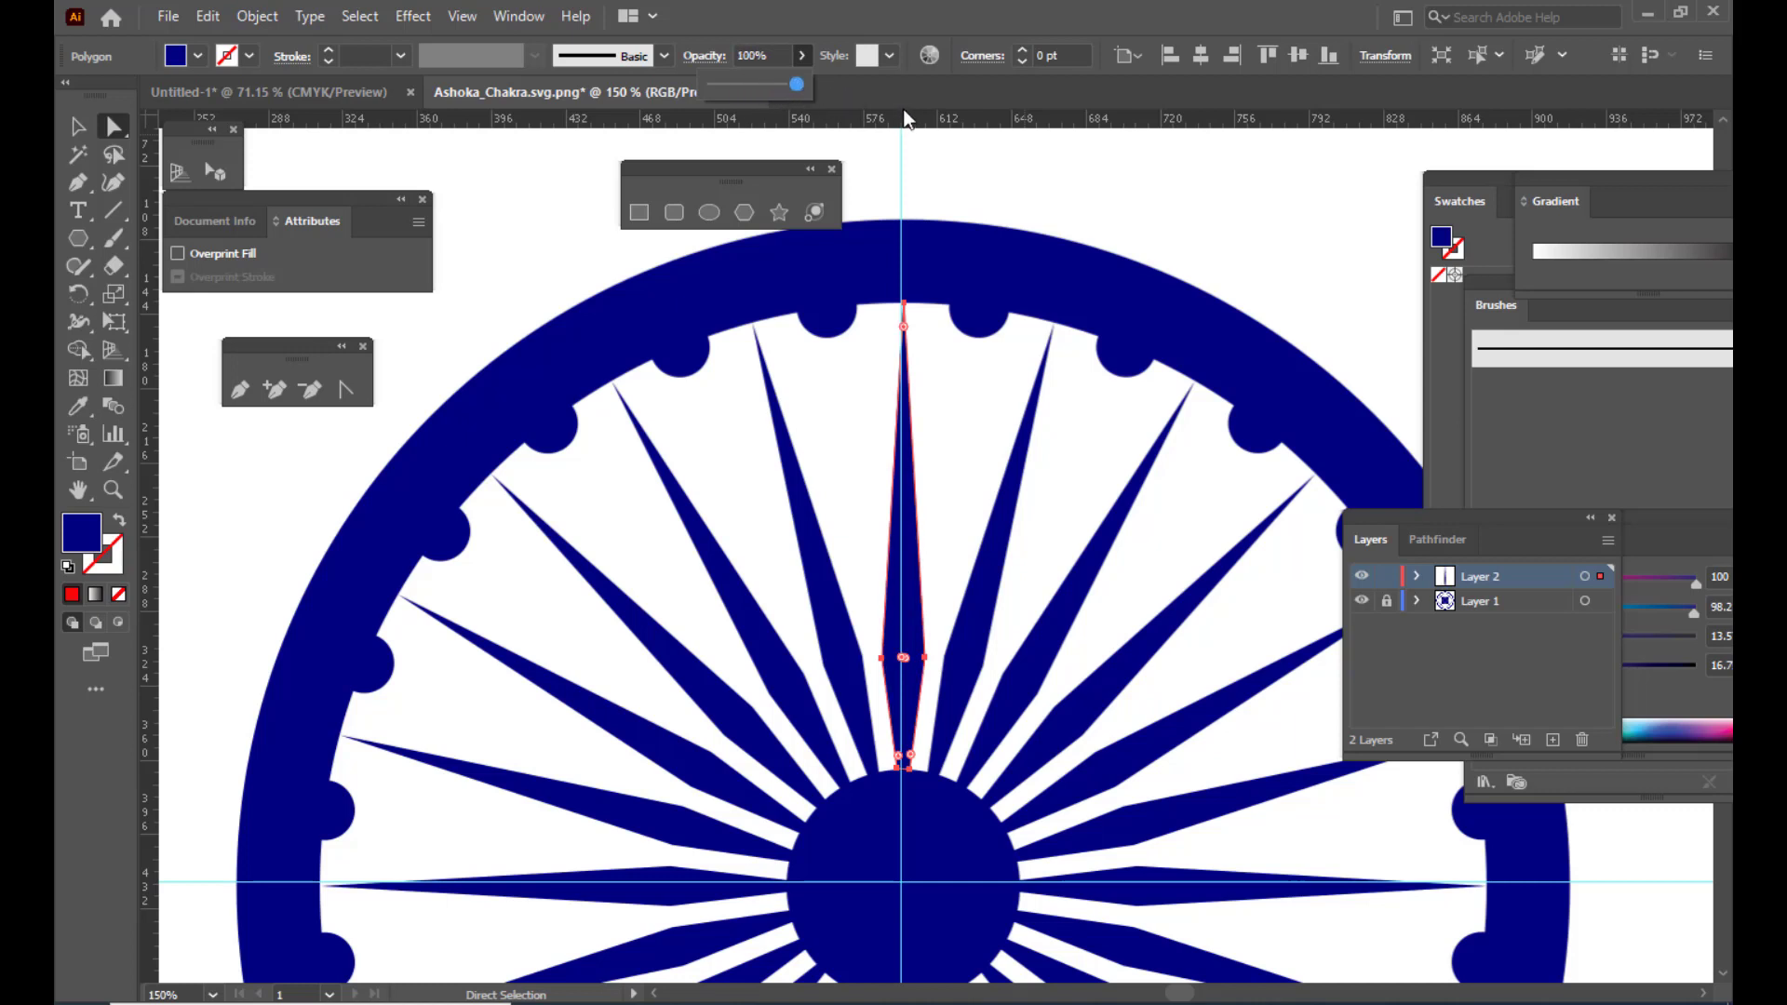
pyautogui.click(66, 125)
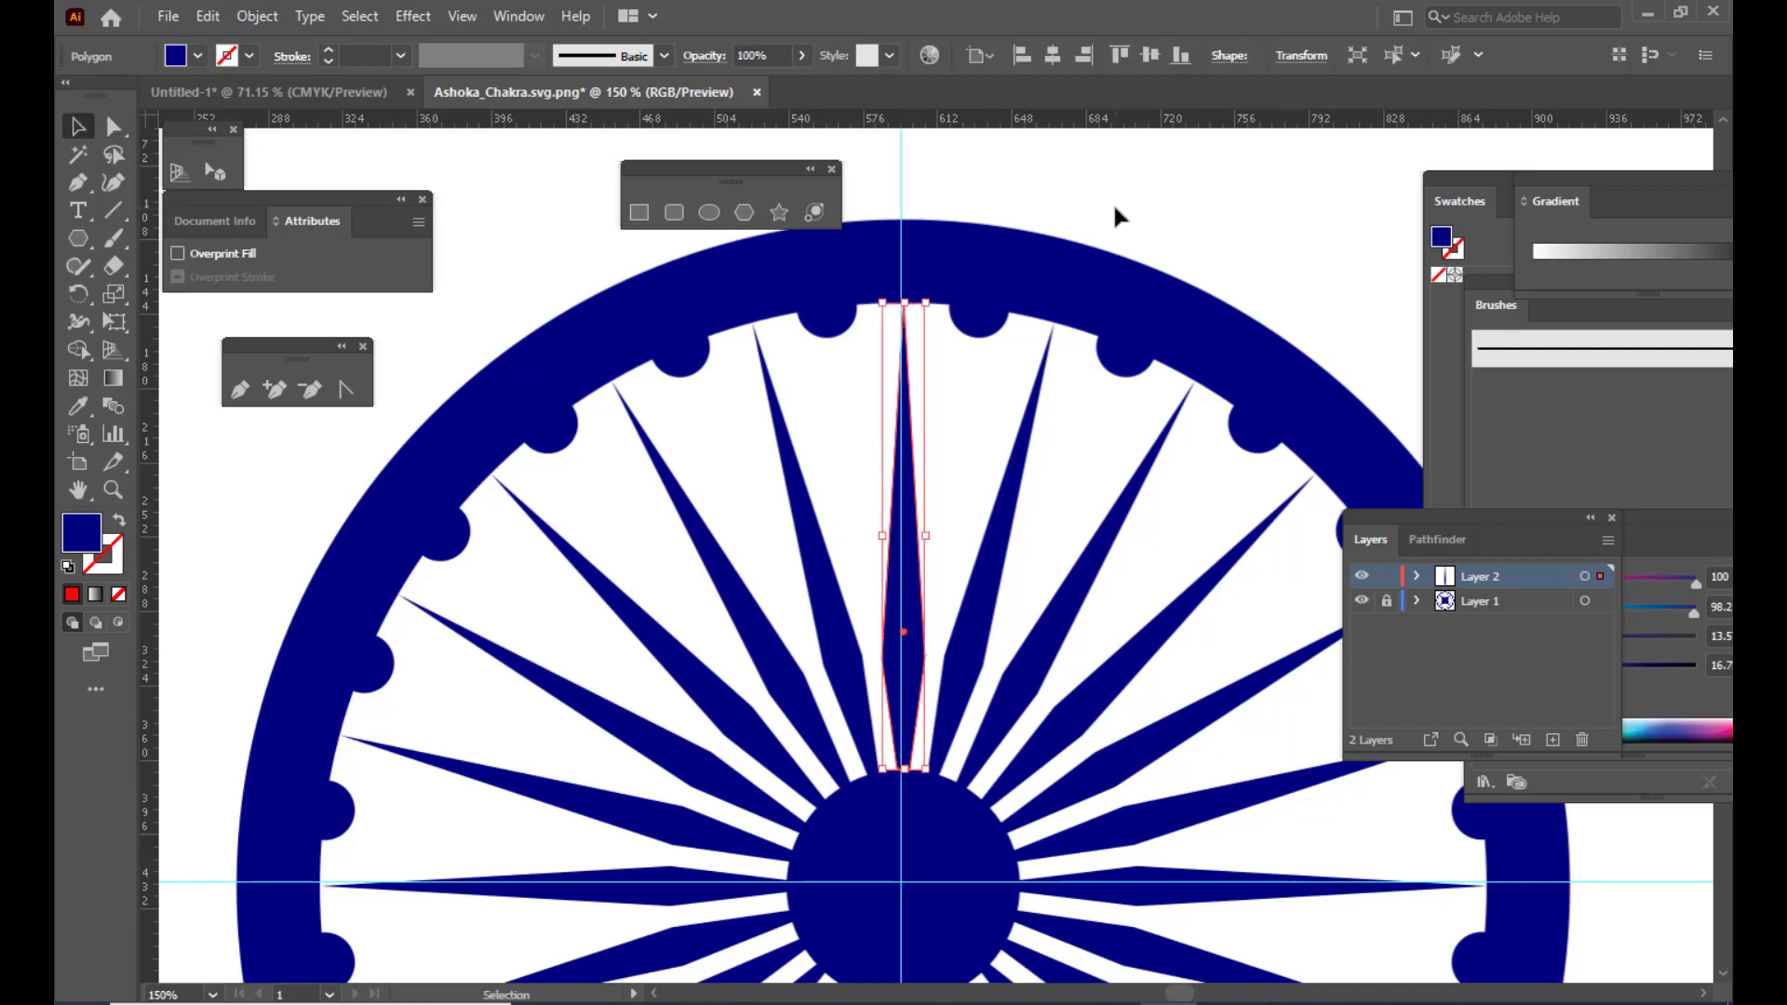
pyautogui.click(1113, 201)
# Select the whole spoke shape and set its rotation centre at the guide intersection in the hub, opening the Rotate options
pyautogui.click(921, 642)
pyautogui.scroll(-3, 1071, 430)
pyautogui.scroll(2, 1071, 430)
pyautogui.press('a')
pyautogui.hotkey('ctrl', '-')
pyautogui.hotkey('ctrl', '-')
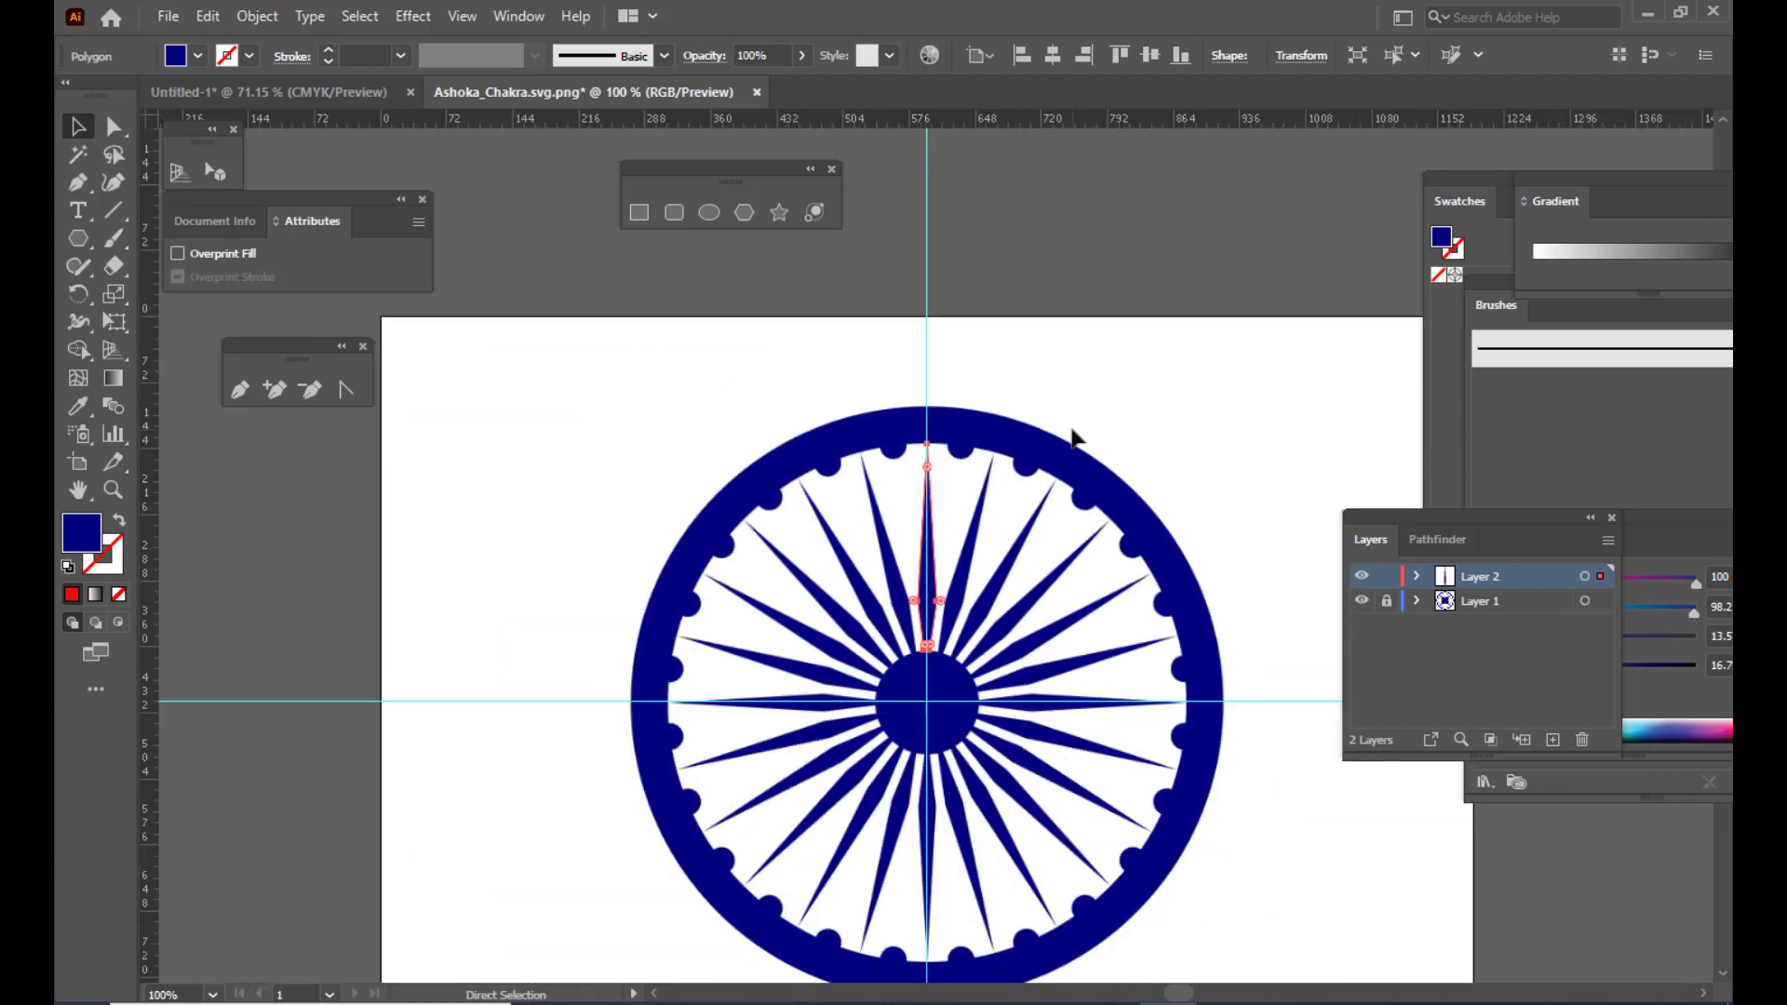
pyautogui.press('v')
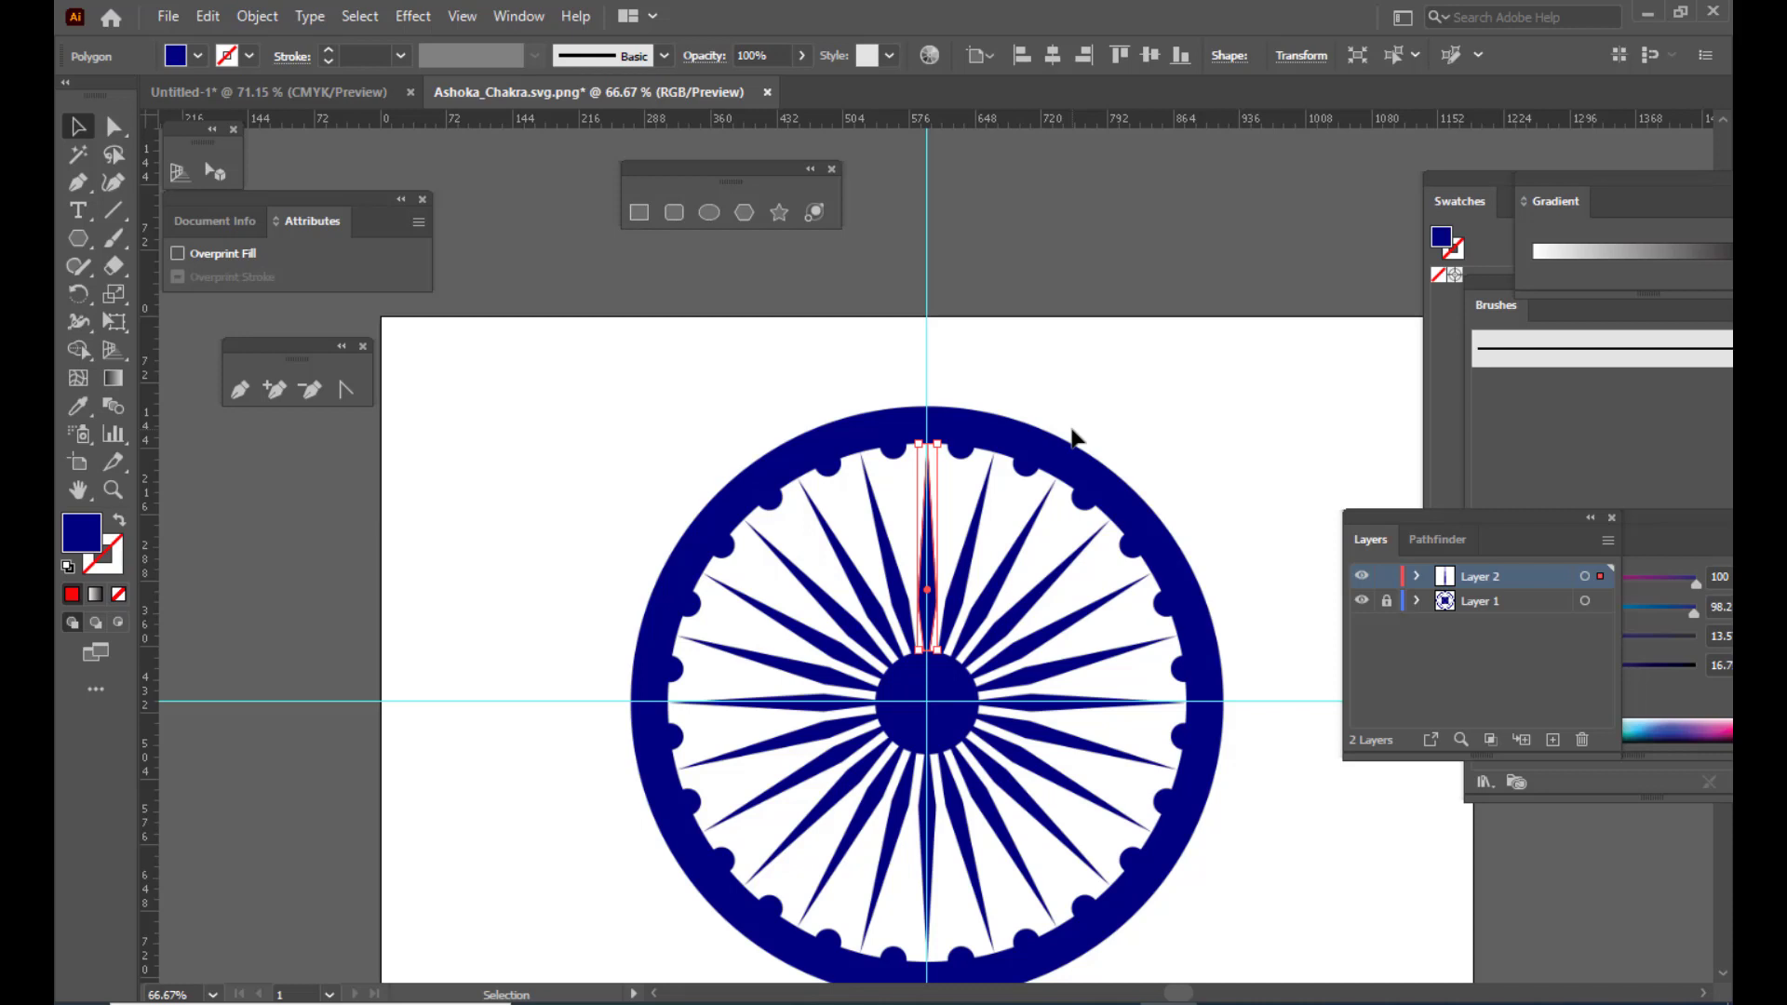
pyautogui.click(75, 294)
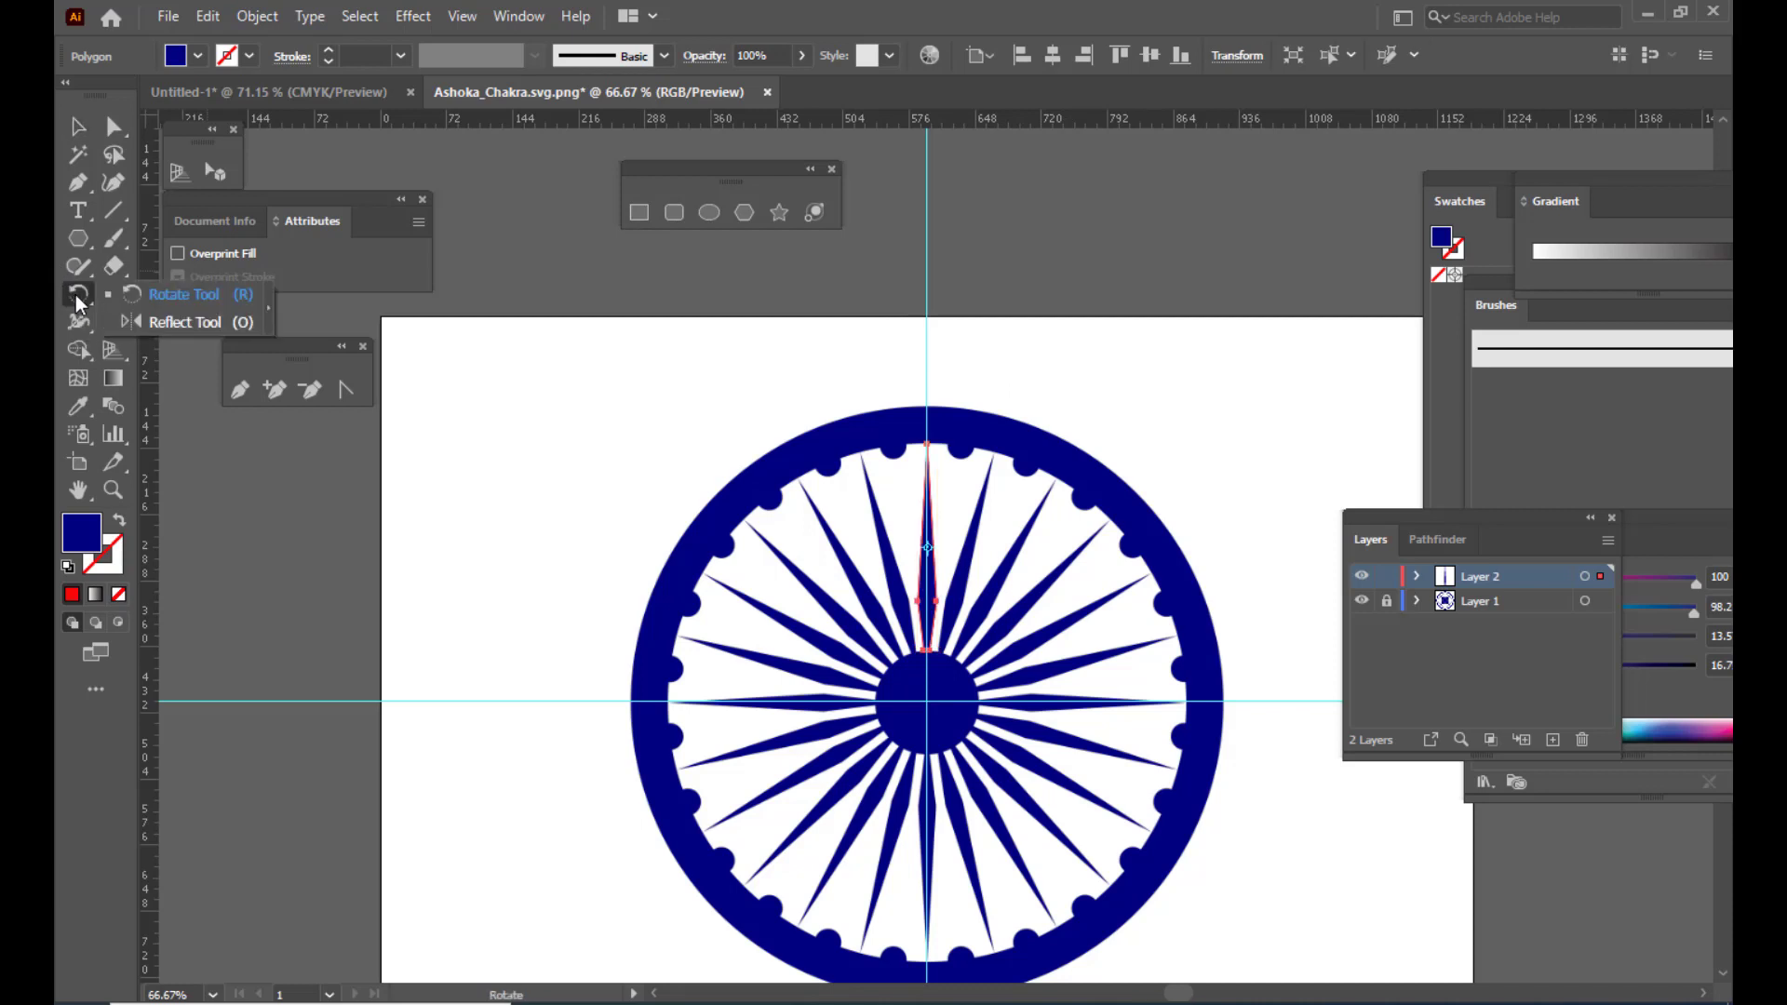
pyautogui.click(188, 299)
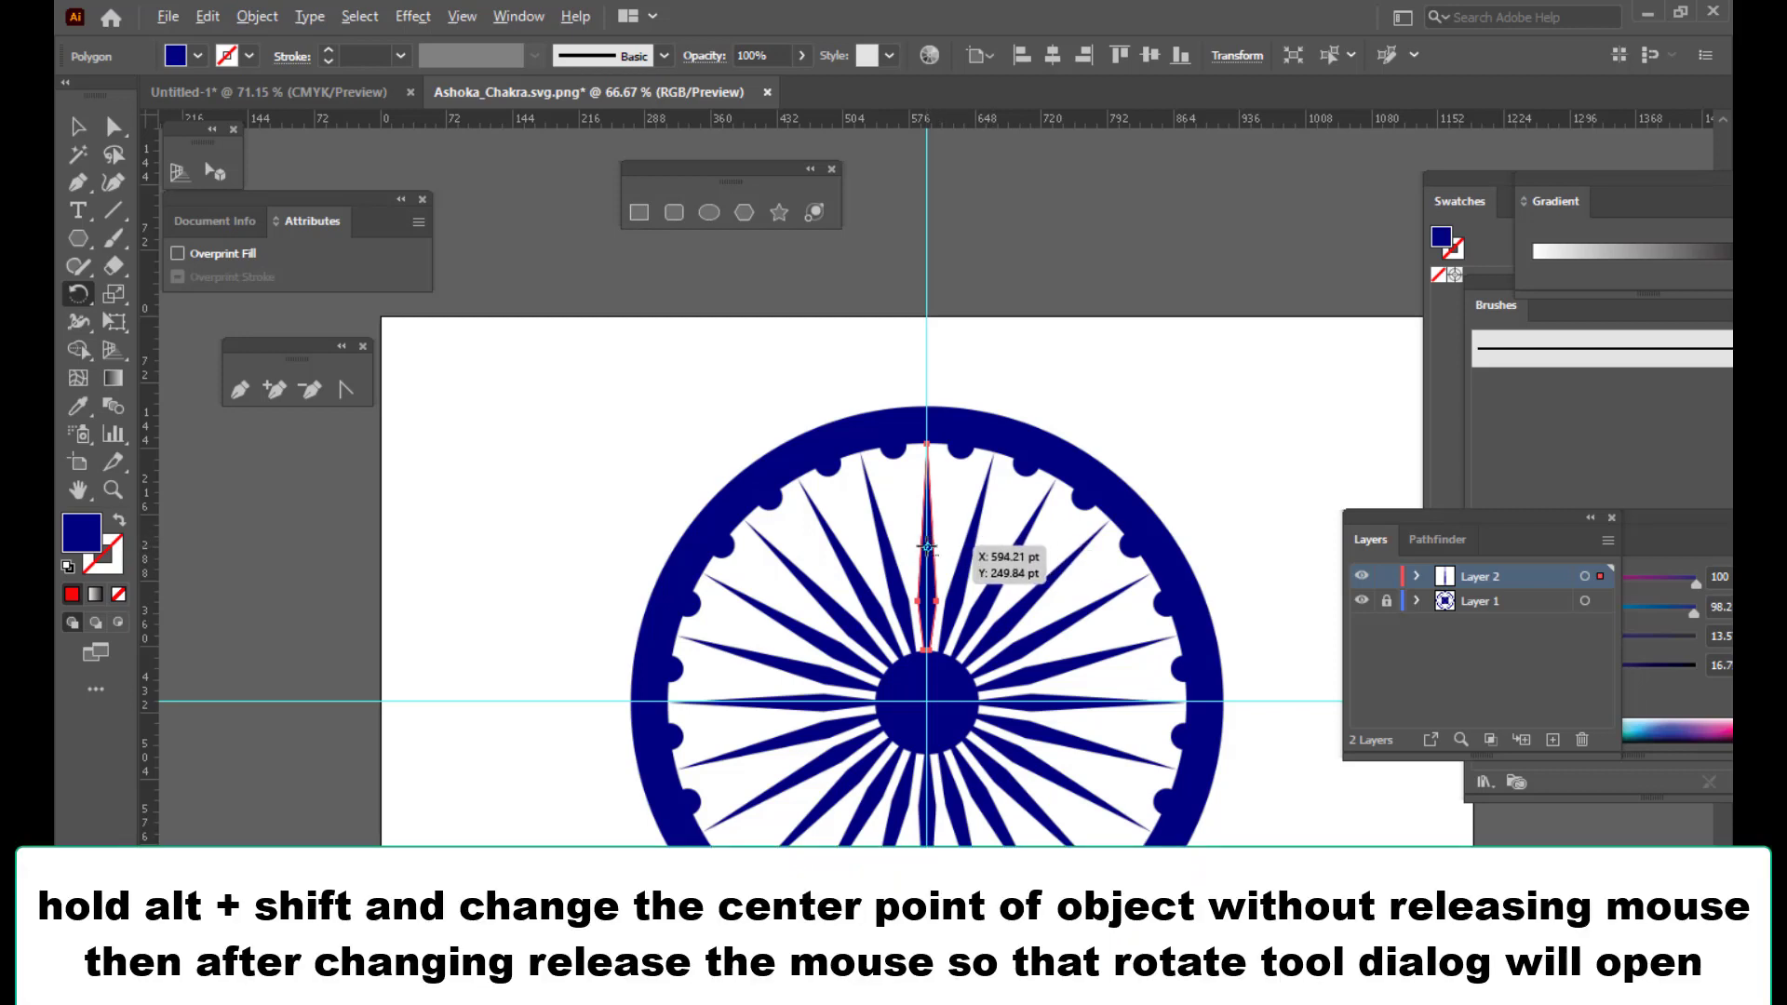
pyautogui.moveTo(927, 547); pyautogui.dragTo(926, 702)
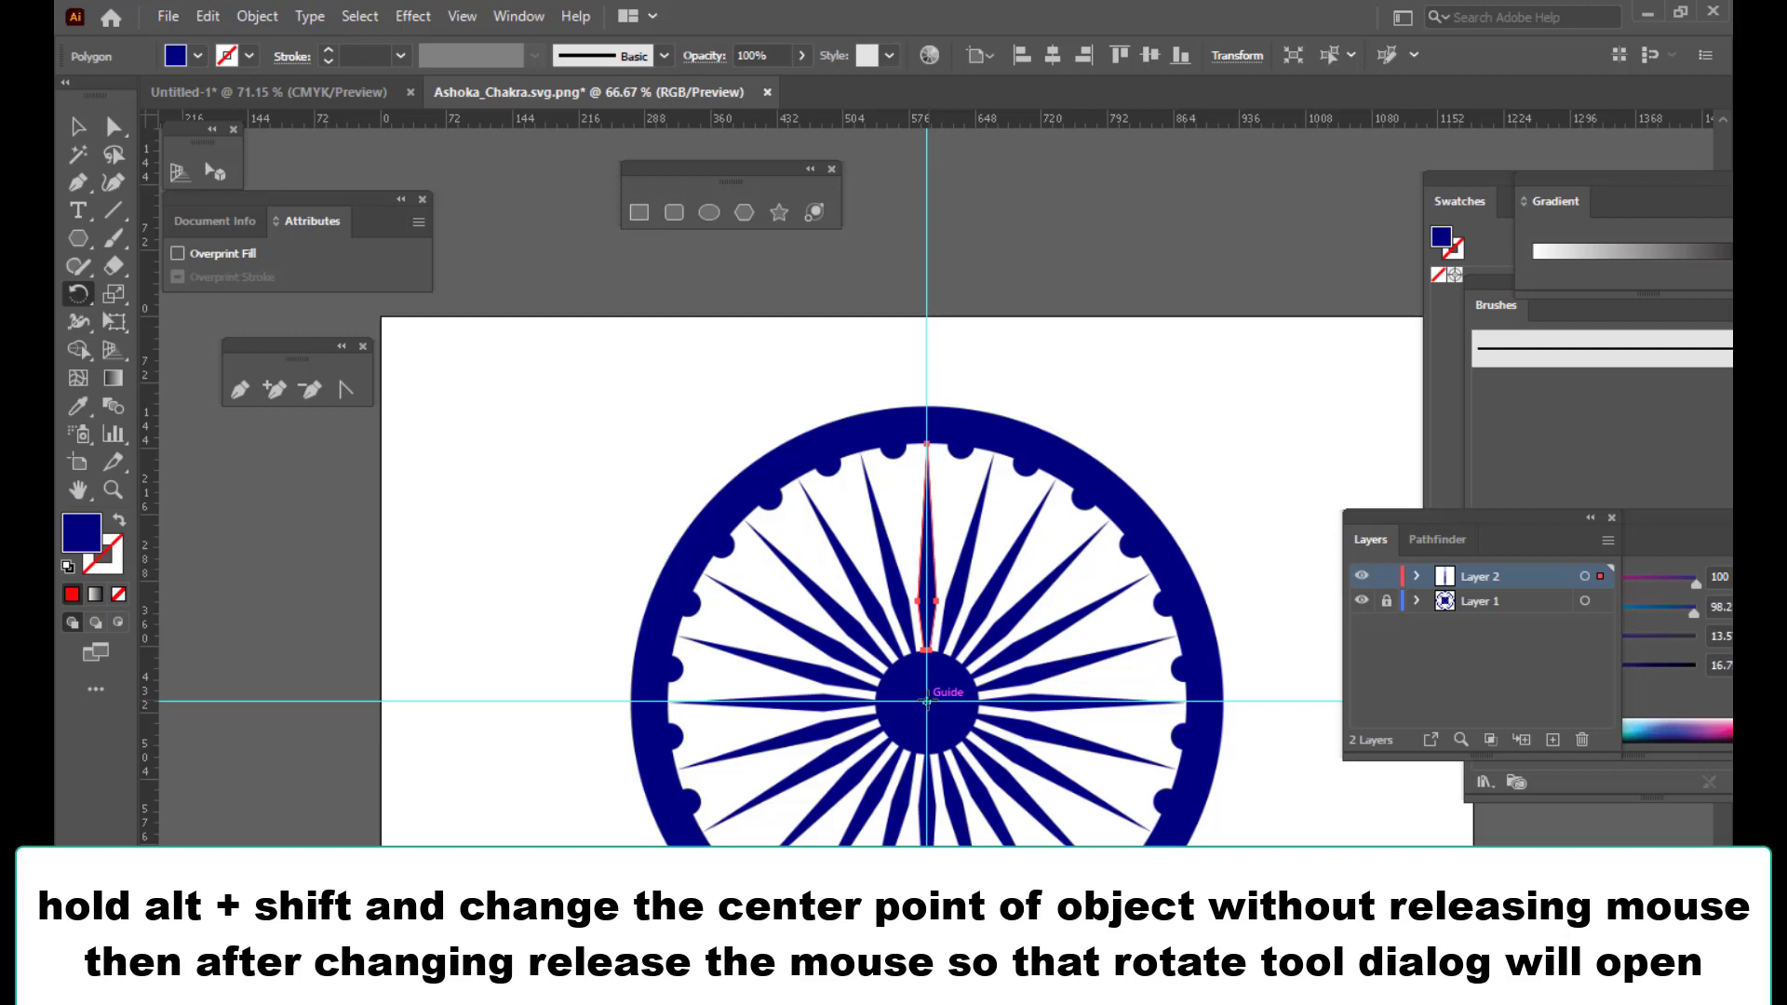
pyautogui.moveTo(926, 702); pyautogui.dragTo(925, 703)
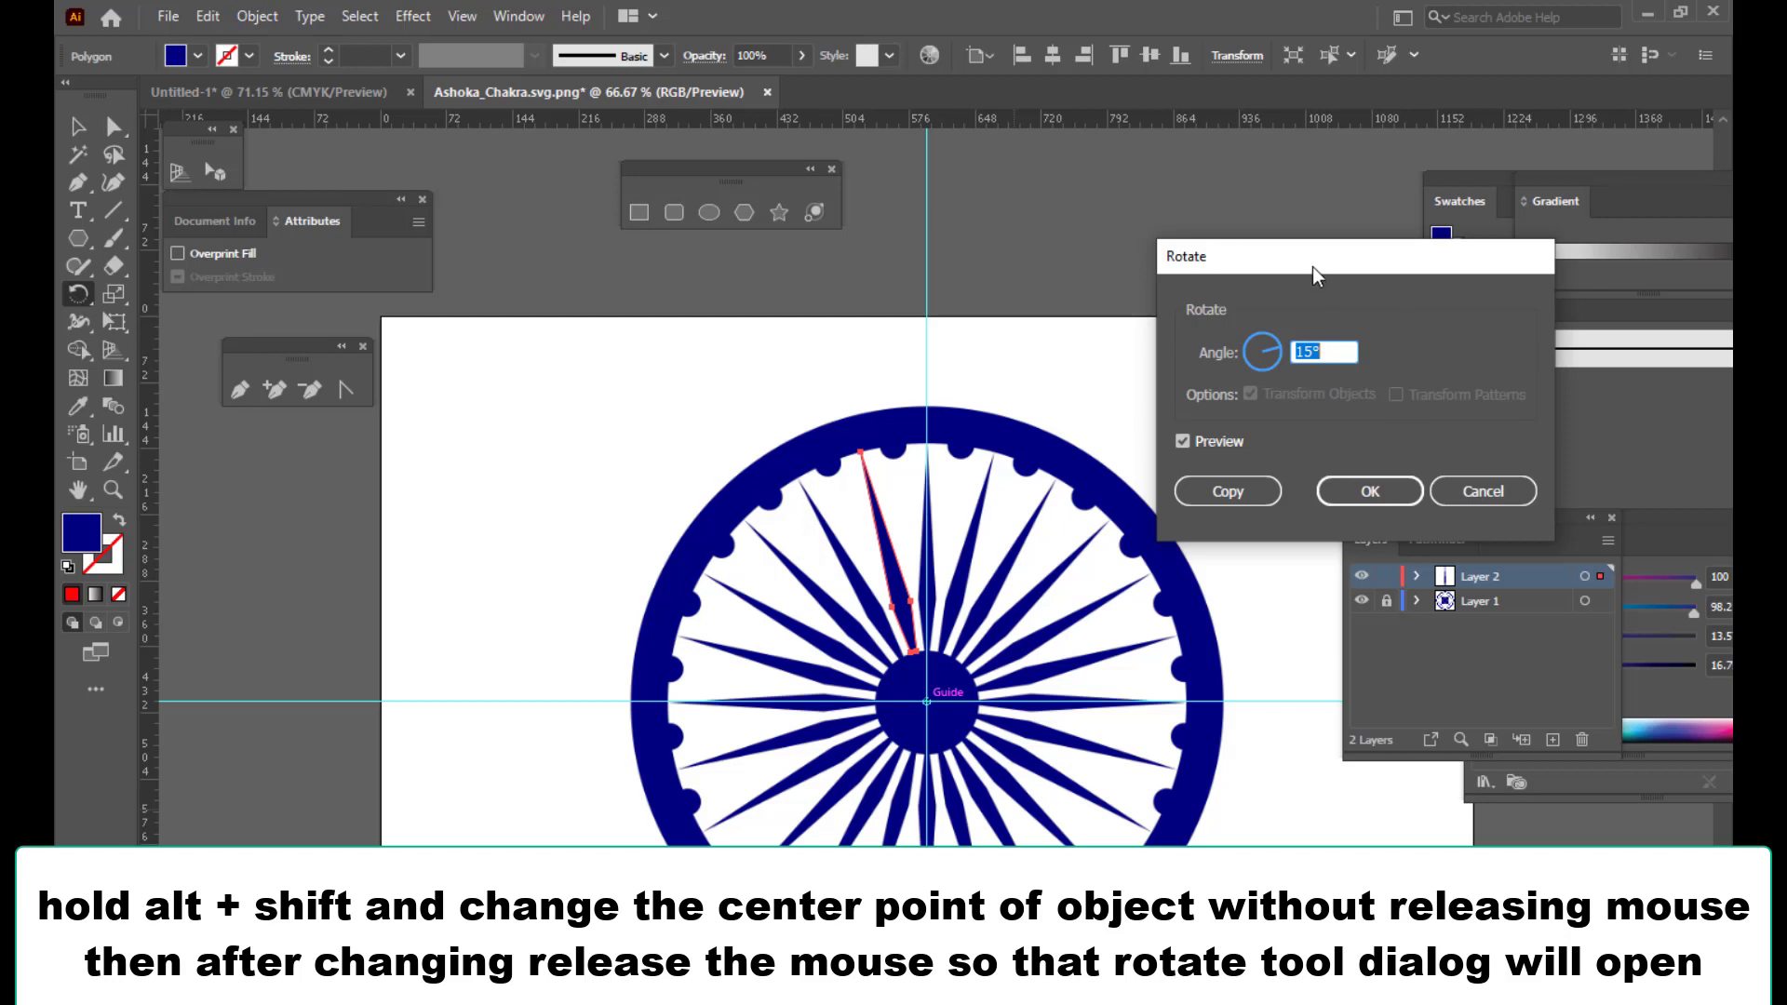
pyautogui.moveTo(1312, 266); pyautogui.dragTo(1265, 265)
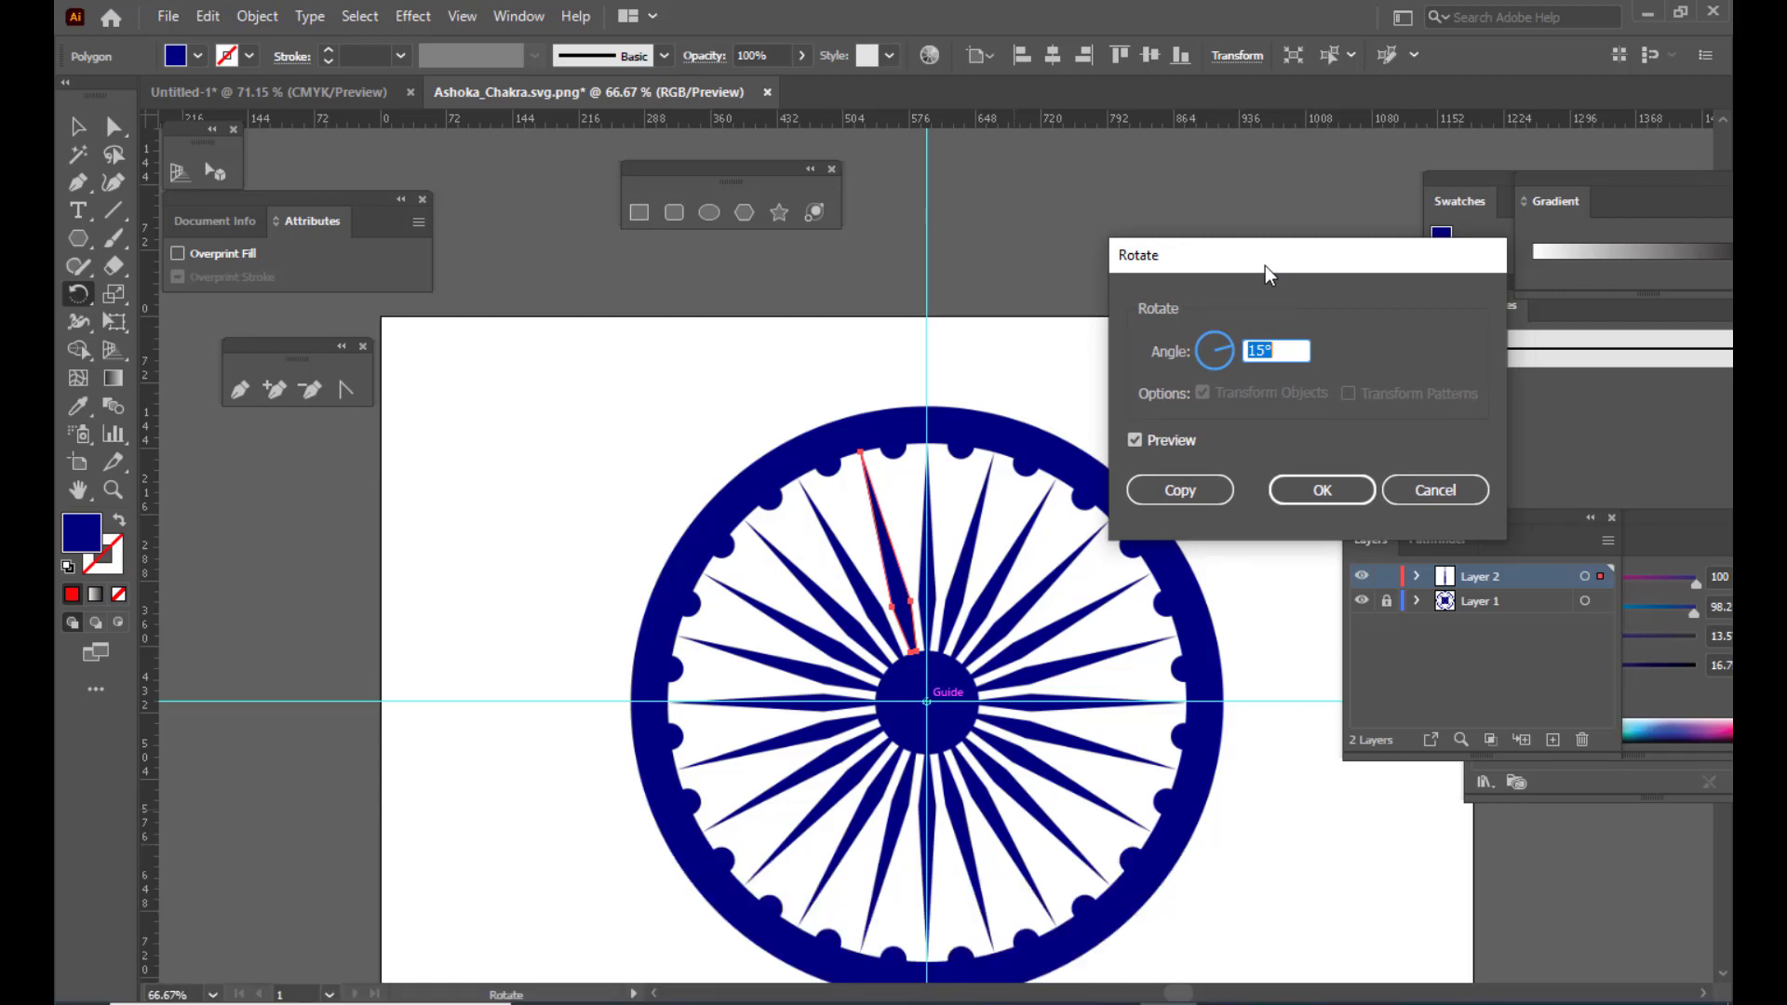
pyautogui.moveTo(1265, 265); pyautogui.dragTo(1244, 268)
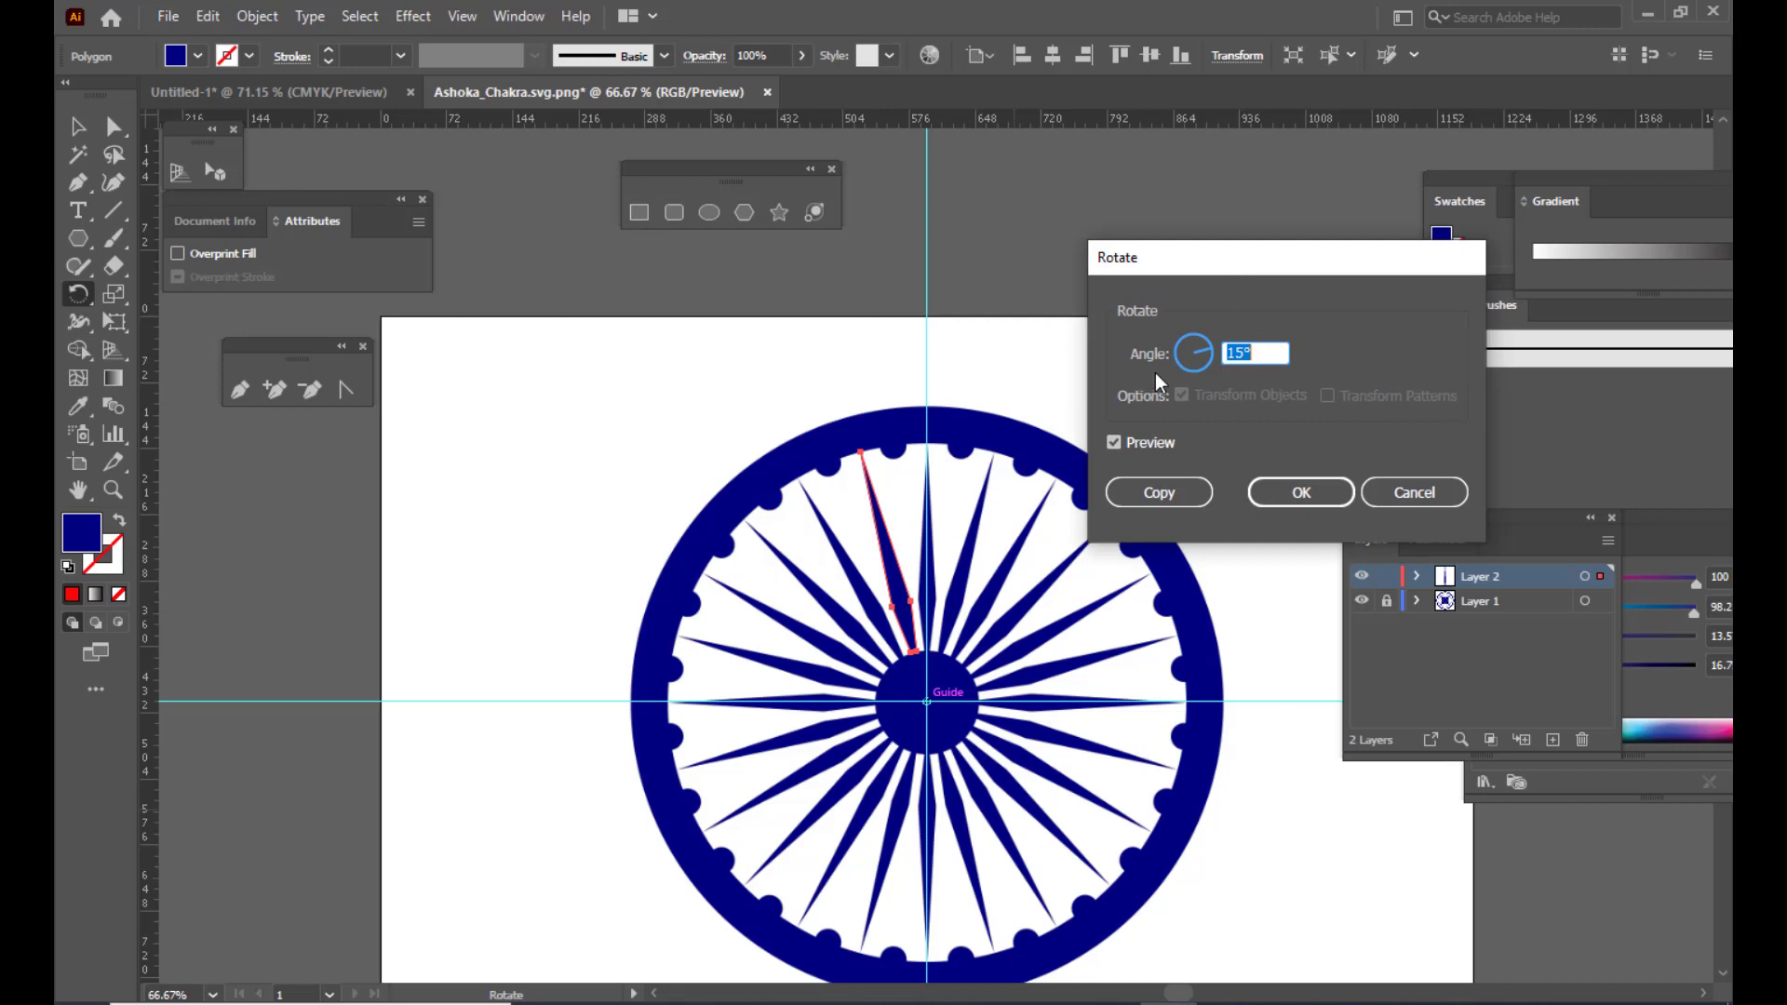
pyautogui.moveTo(1249, 259); pyautogui.dragTo(1216, 259)
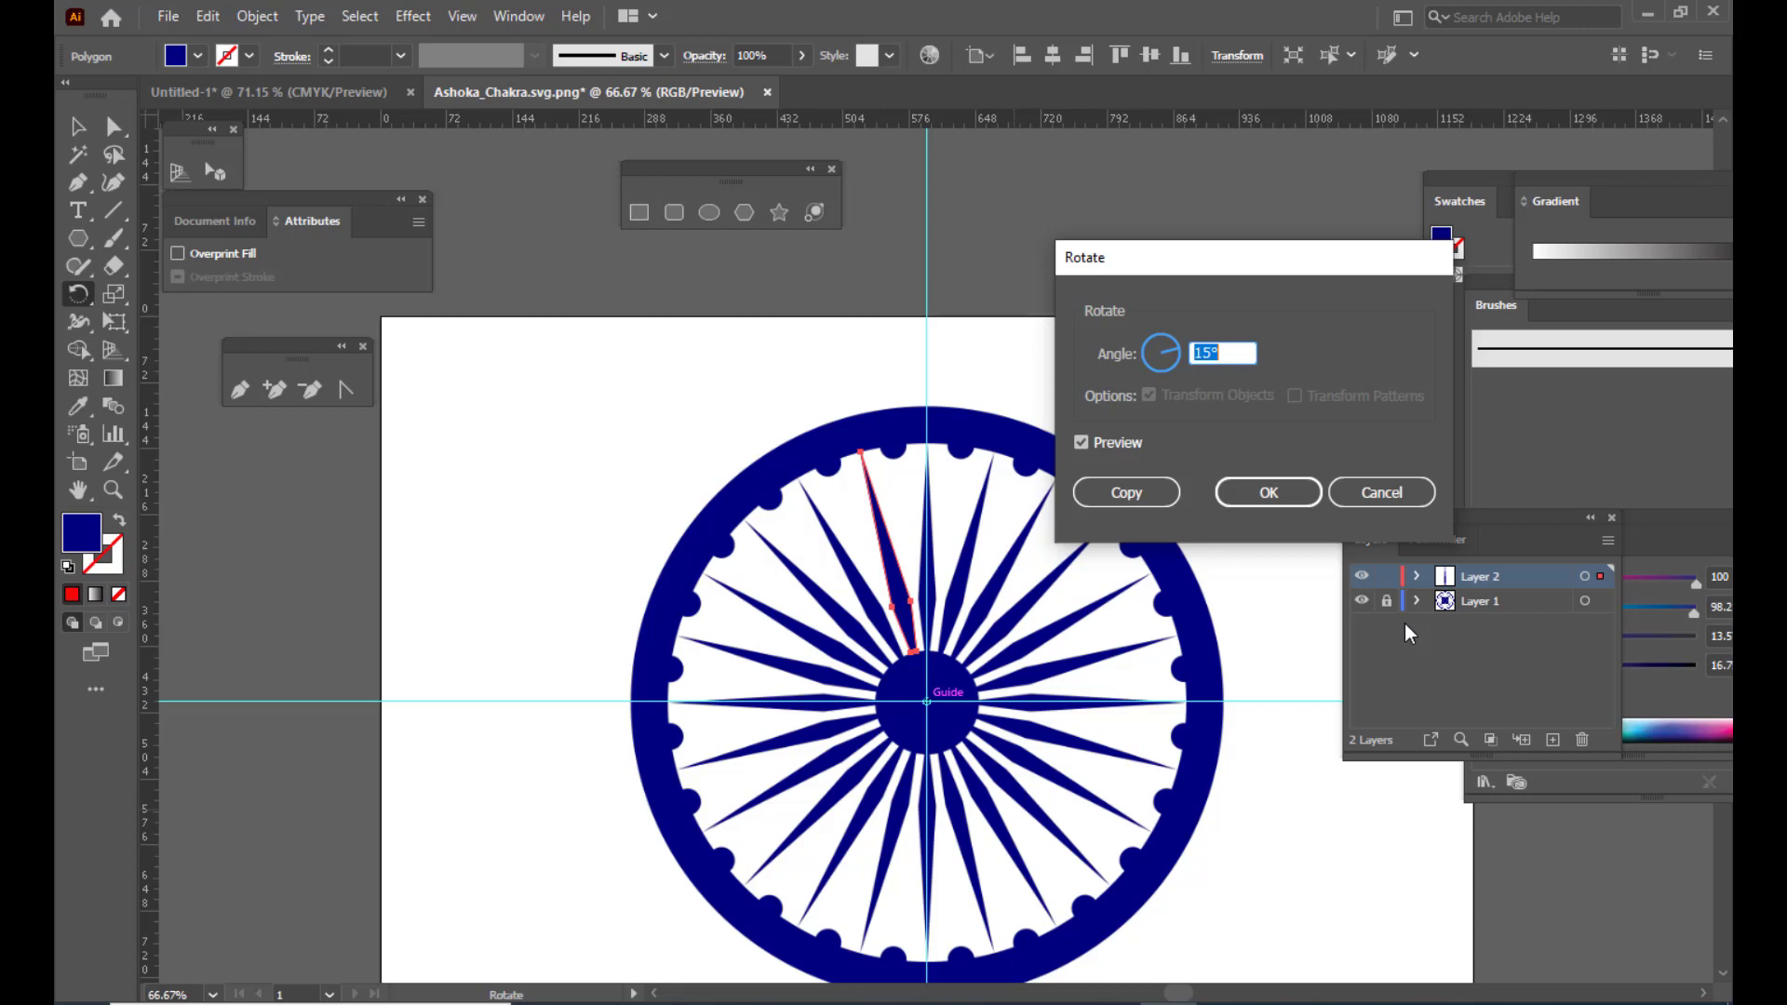
# Switch to Calculator, clear the old result and divide 360 by 24 to work out the angle between spokes
pyautogui.click(1225, 1003)
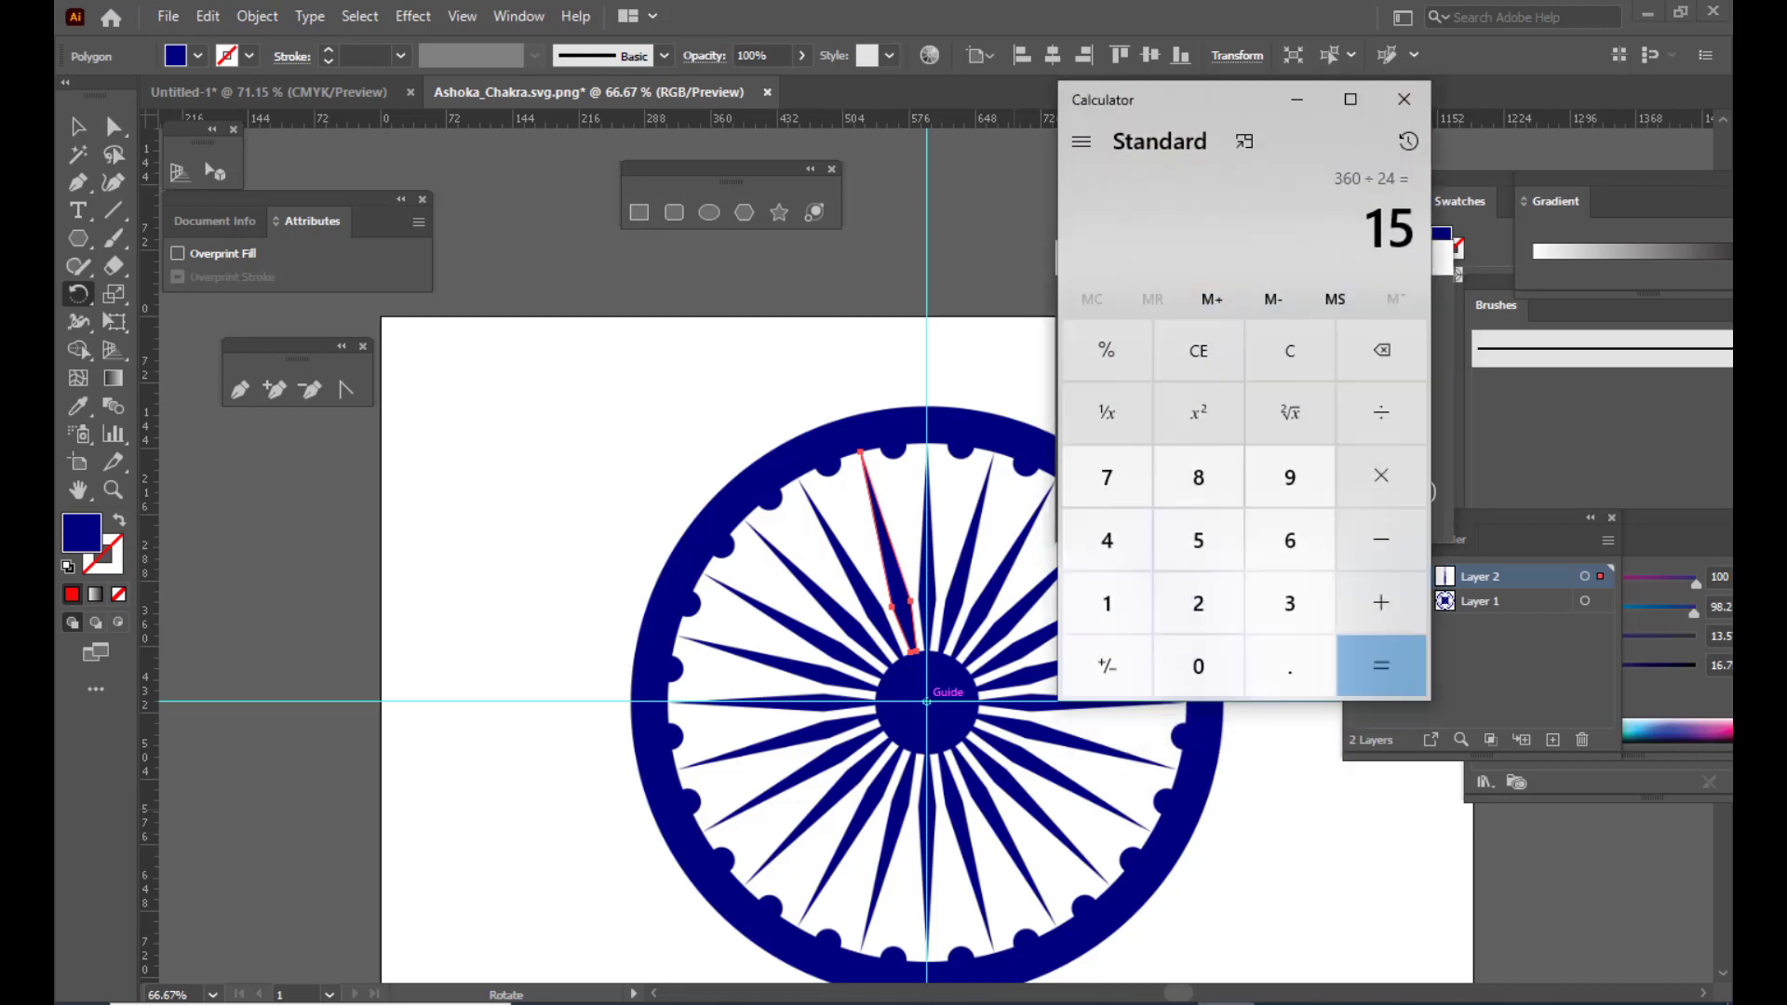
pyautogui.moveTo(1191, 96); pyautogui.dragTo(1158, 104)
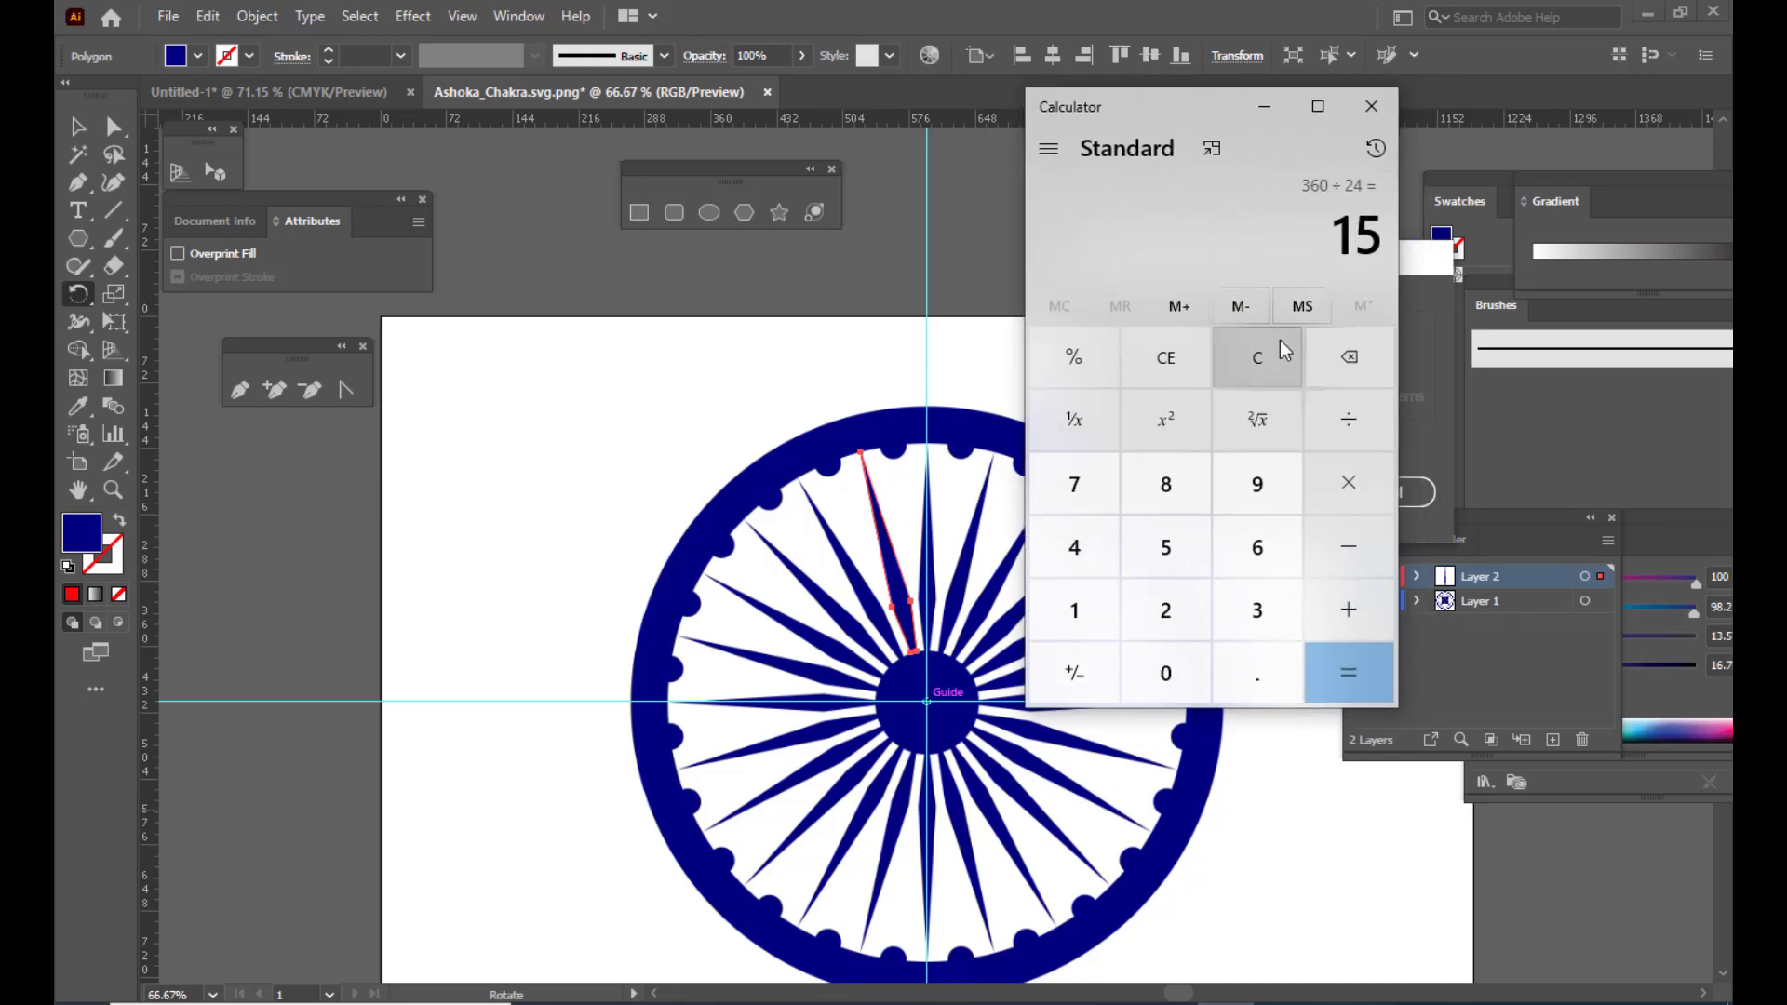
pyautogui.click(1250, 350)
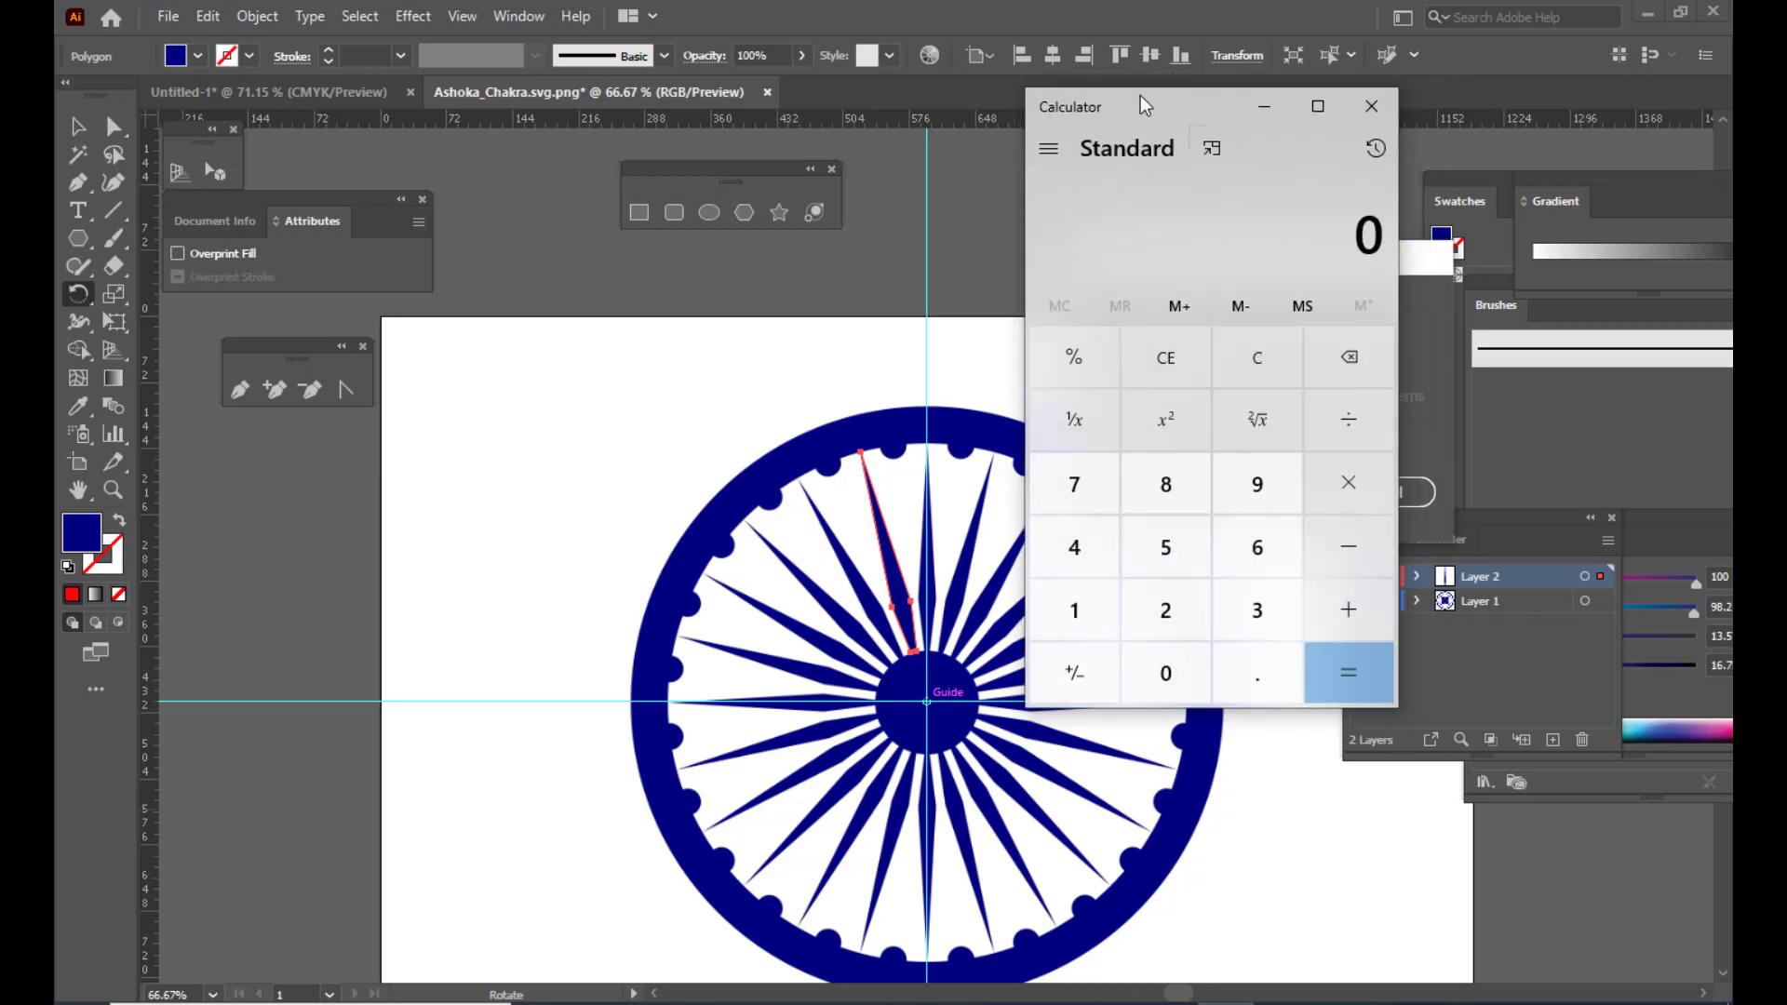
pyautogui.moveTo(1132, 96); pyautogui.dragTo(1142, 95)
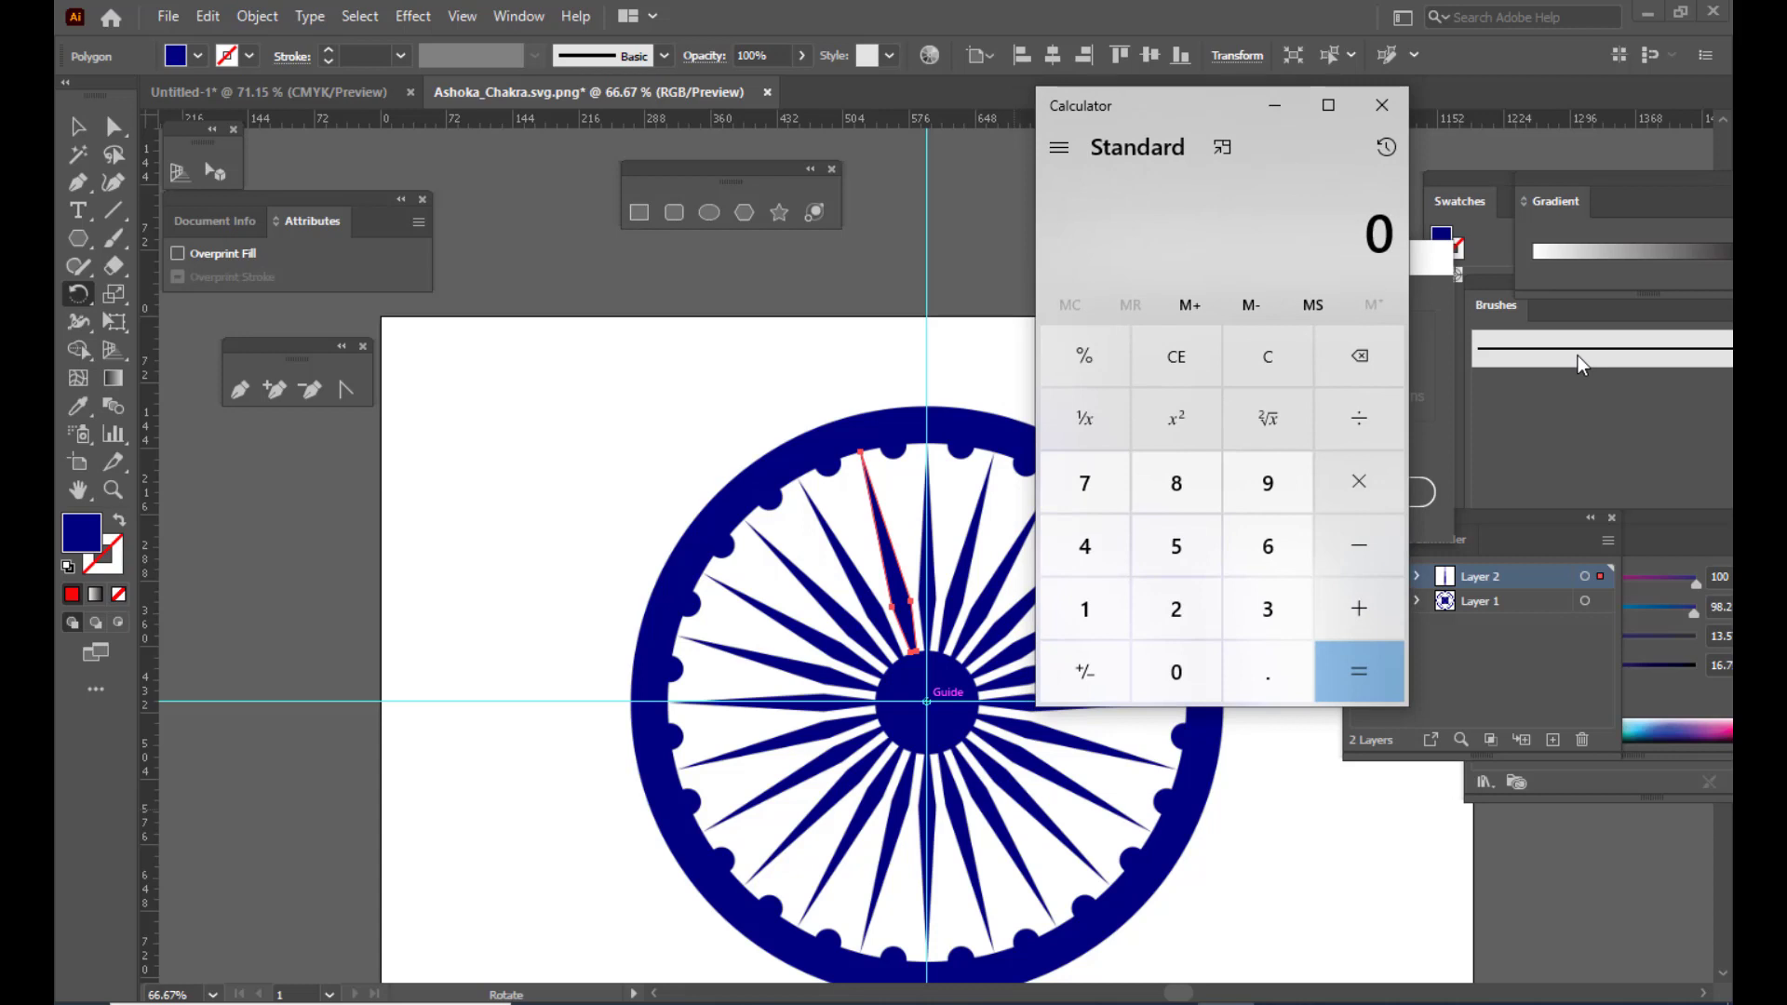
pyautogui.click(1272, 616)
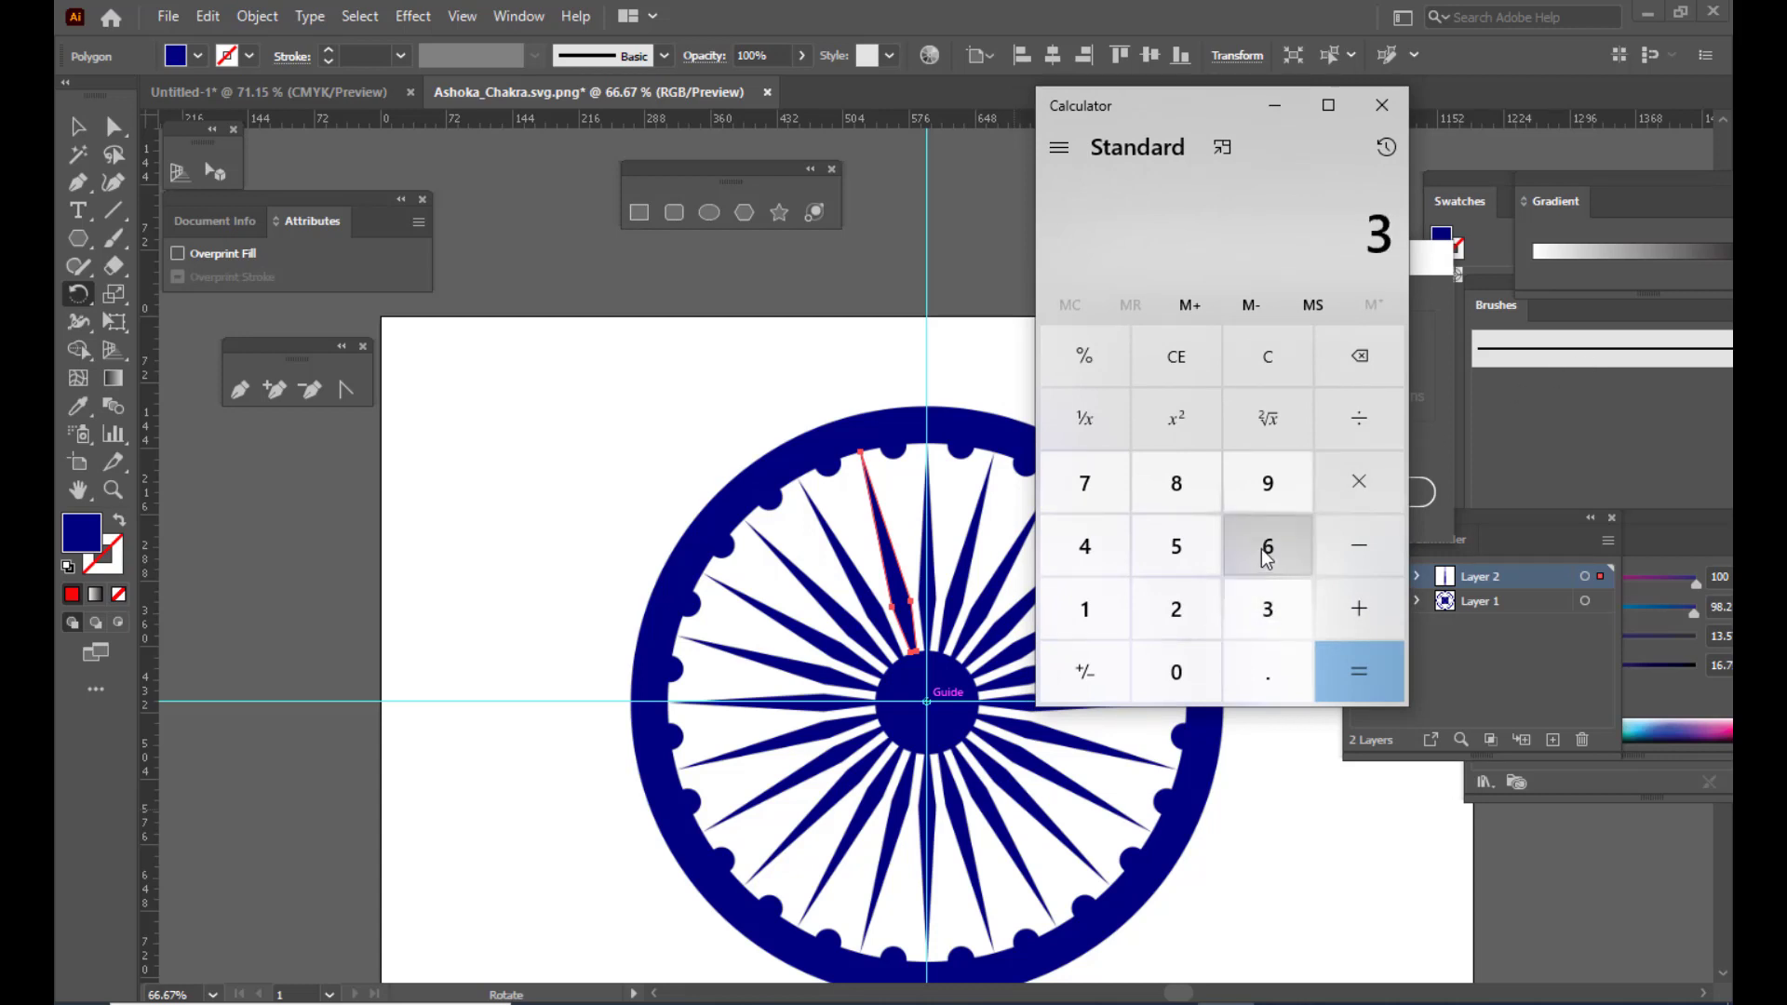
pyautogui.click(1269, 549)
pyautogui.click(1187, 667)
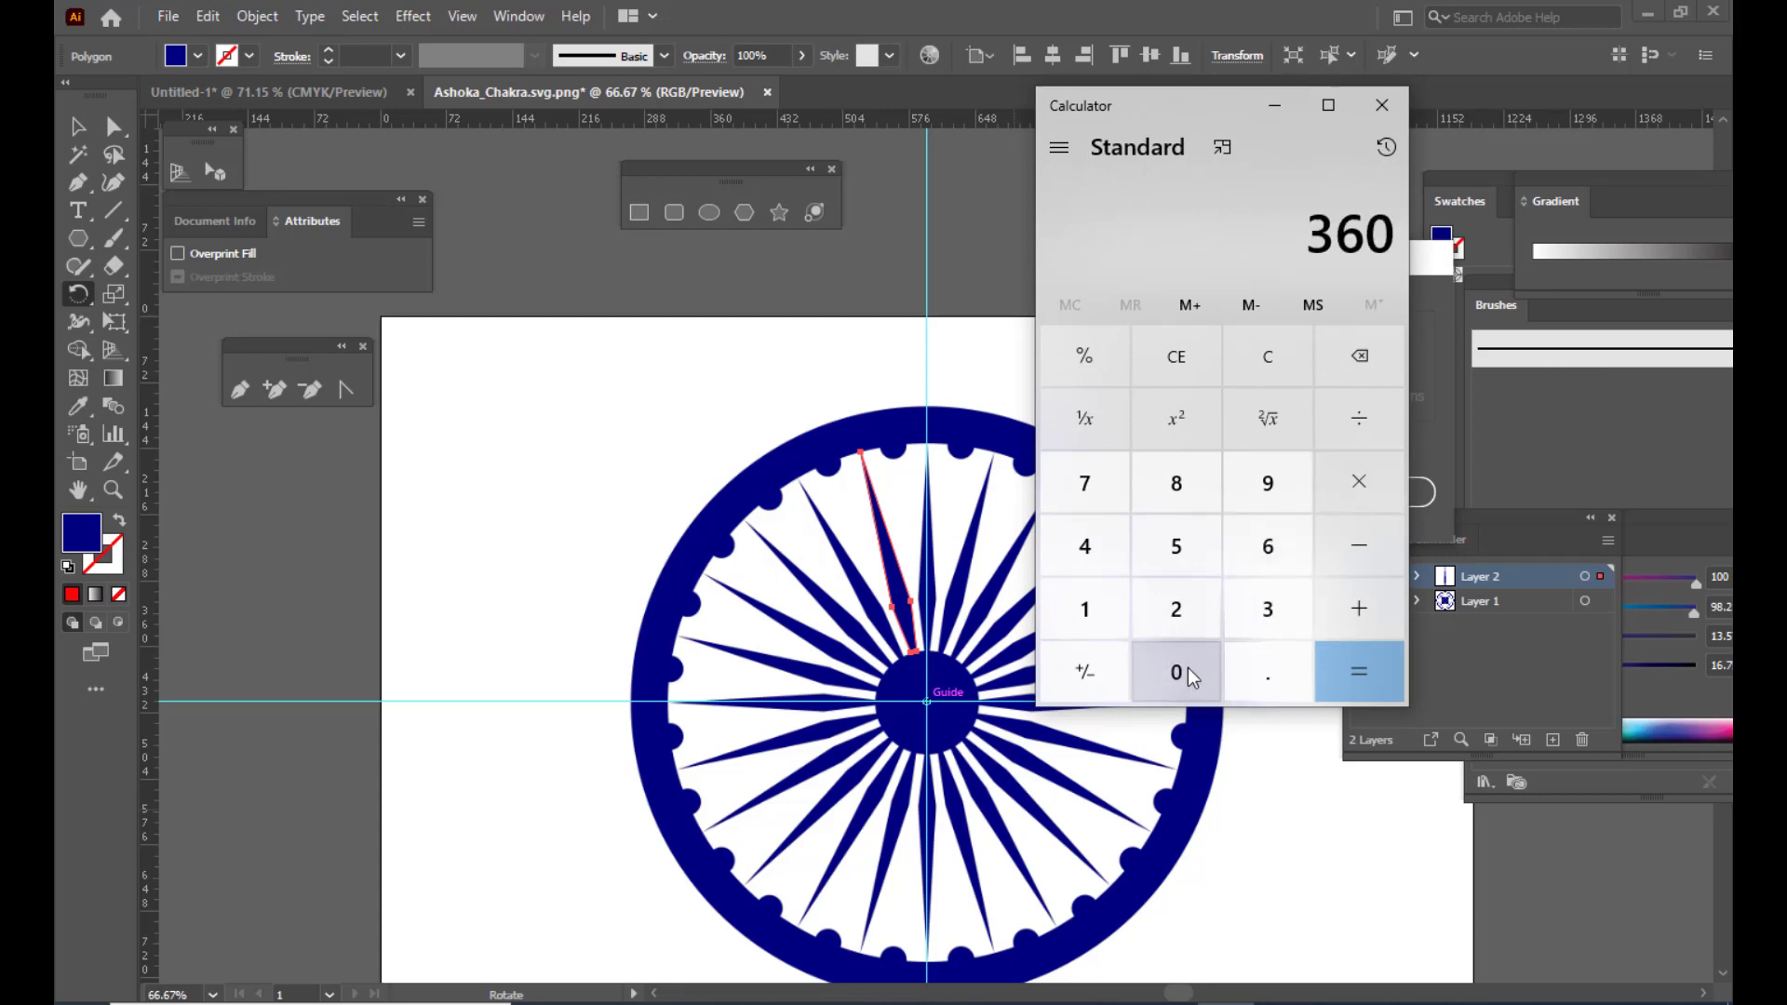
pyautogui.click(1390, 440)
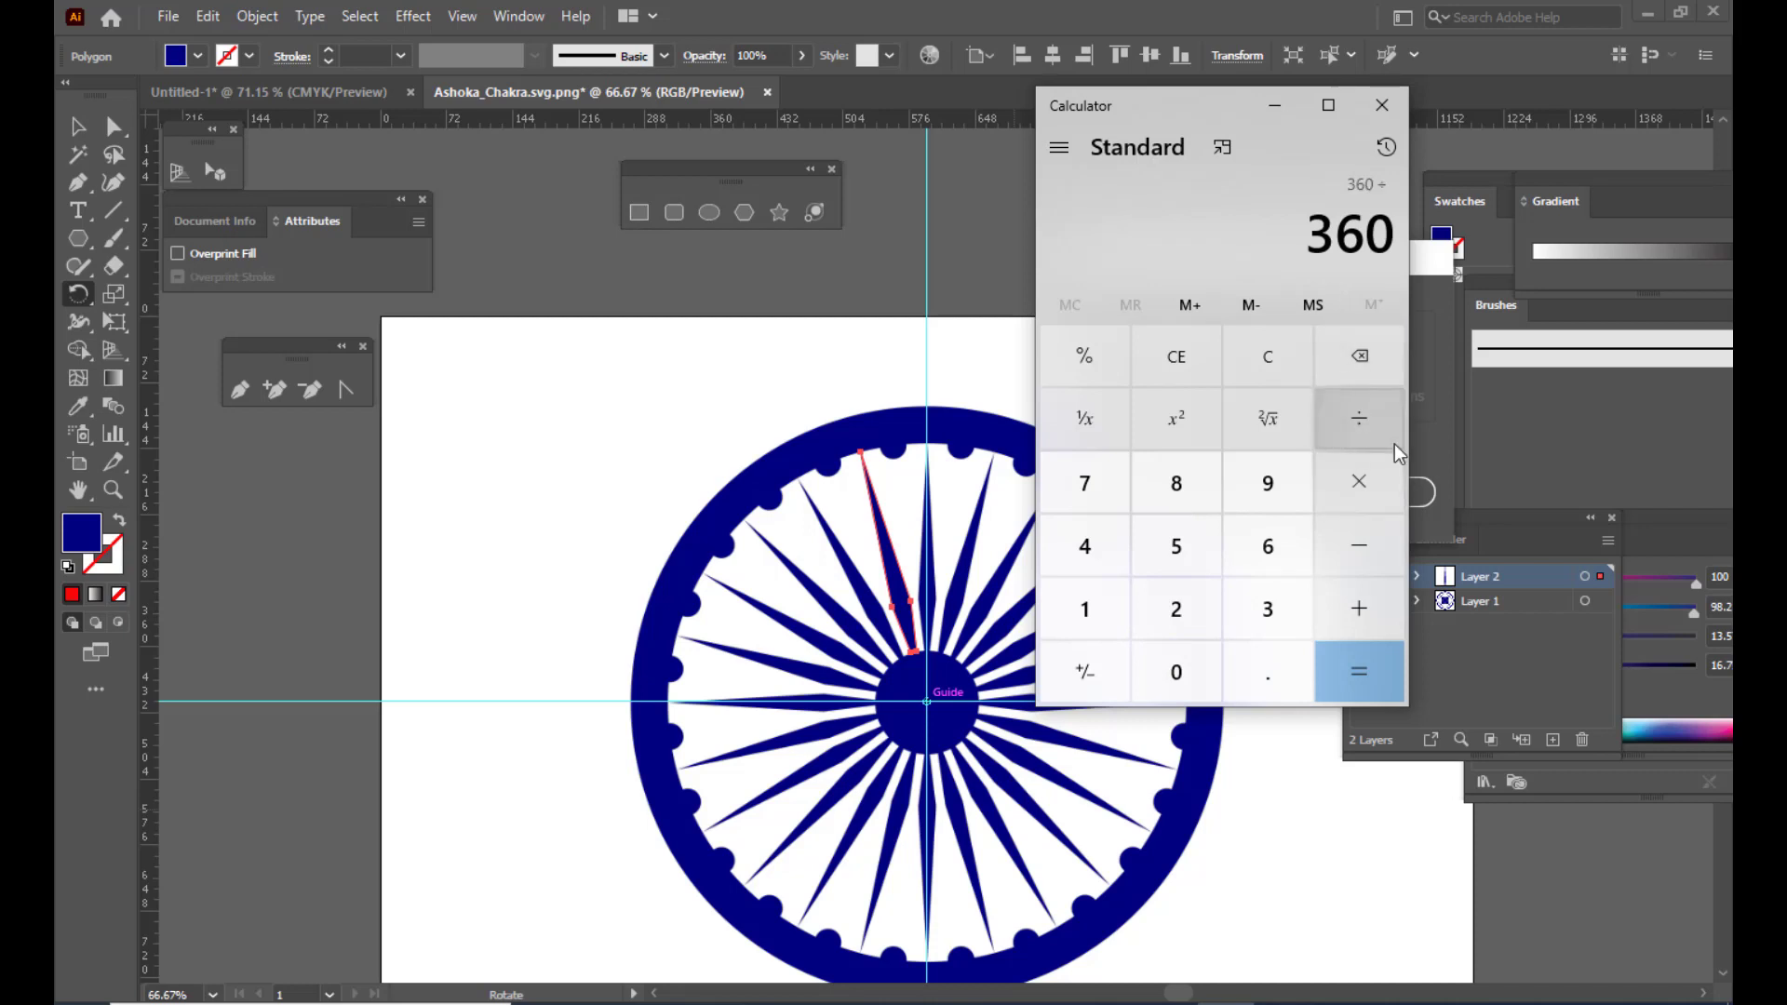
pyautogui.click(1195, 603)
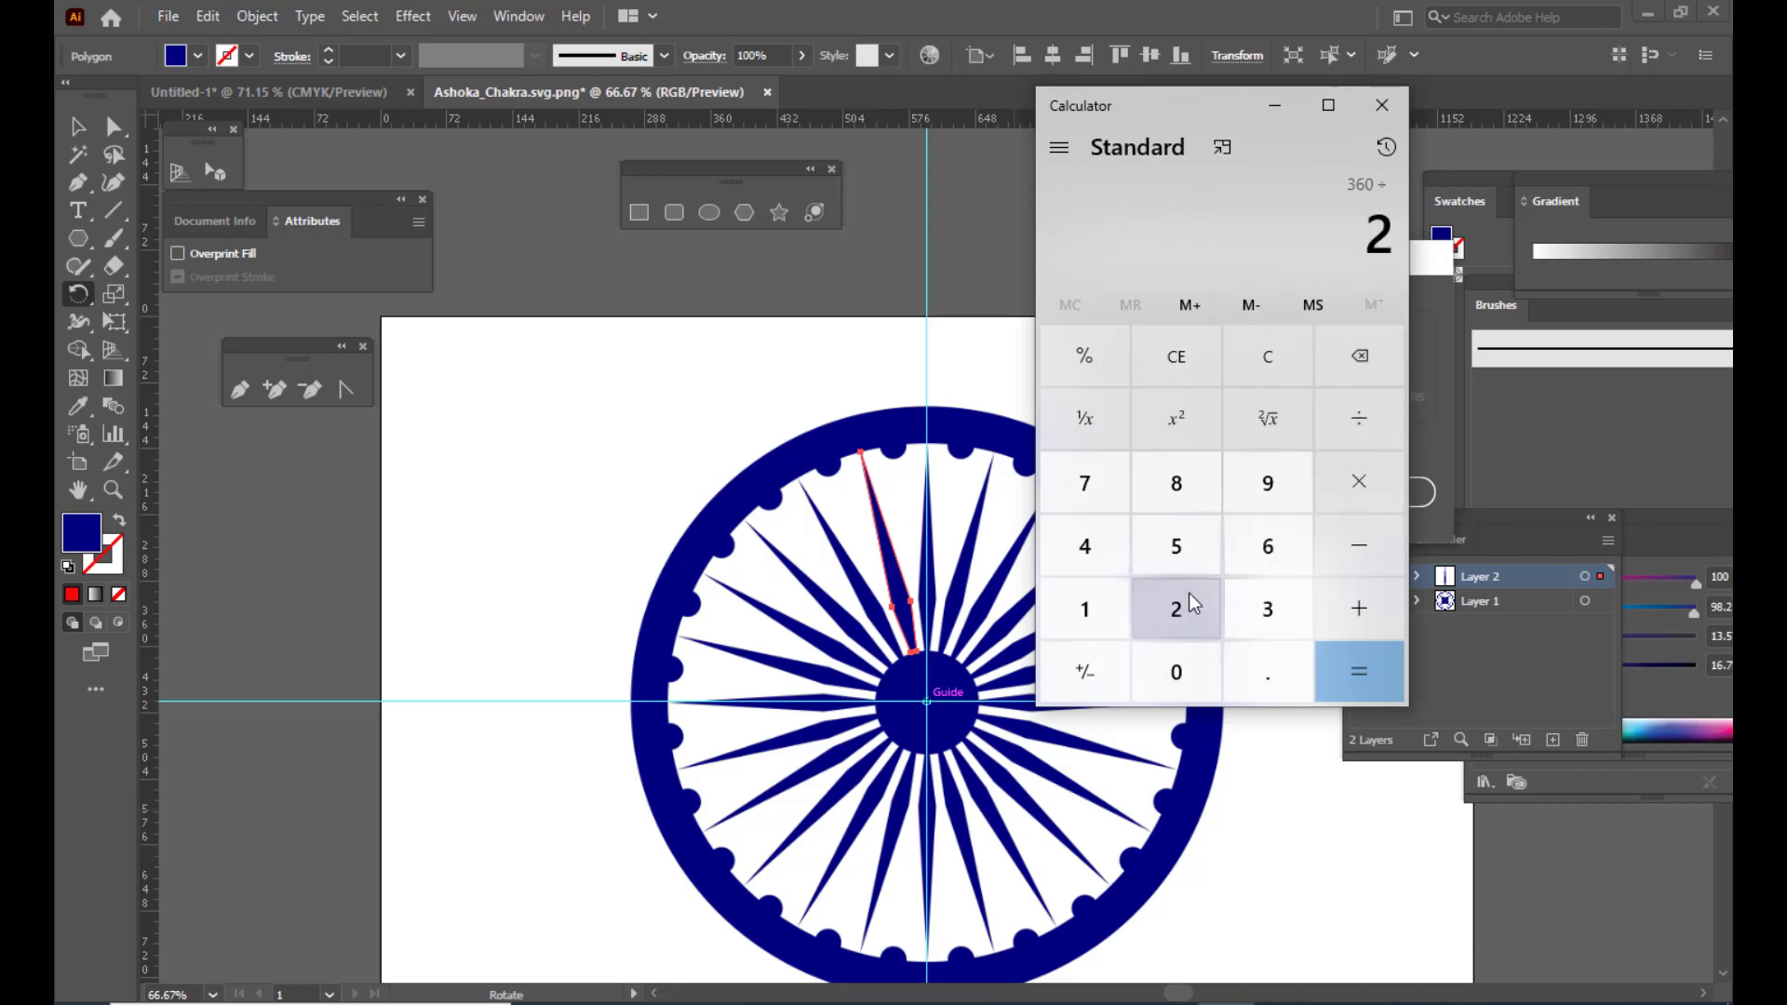
pyautogui.click(1085, 550)
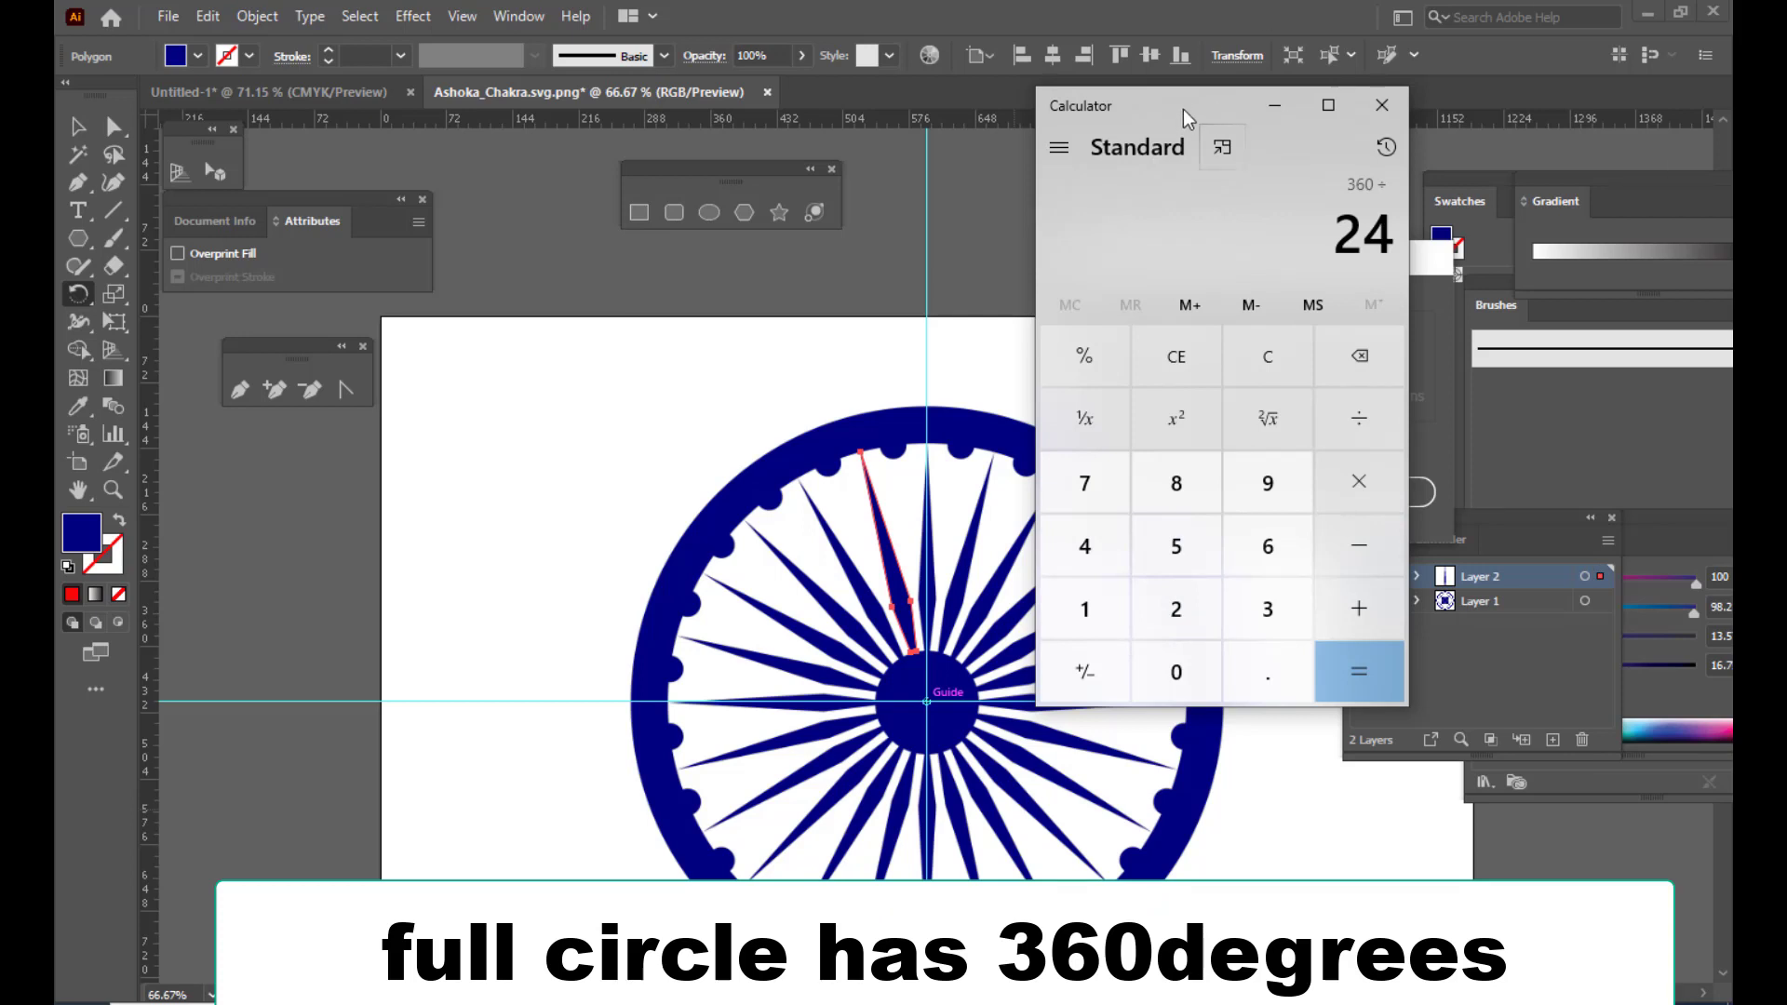
pyautogui.moveTo(1182, 109); pyautogui.dragTo(1169, 110)
pyautogui.click(1364, 662)
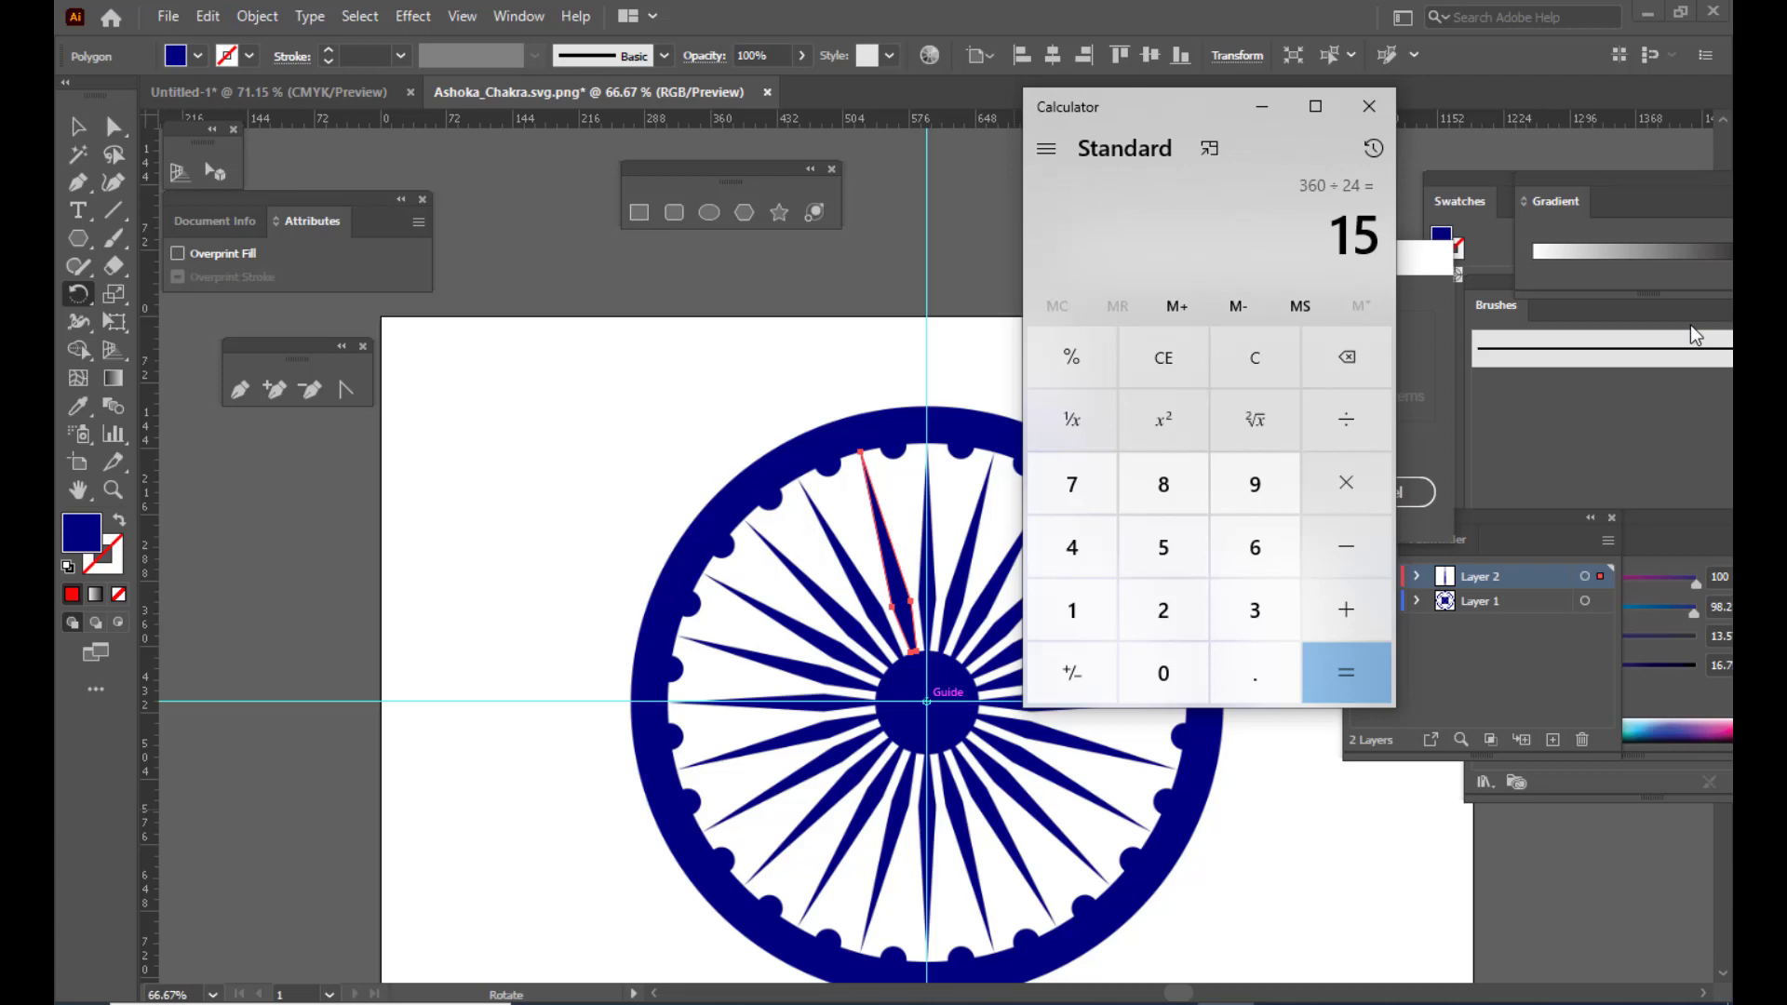
pyautogui.click(1262, 108)
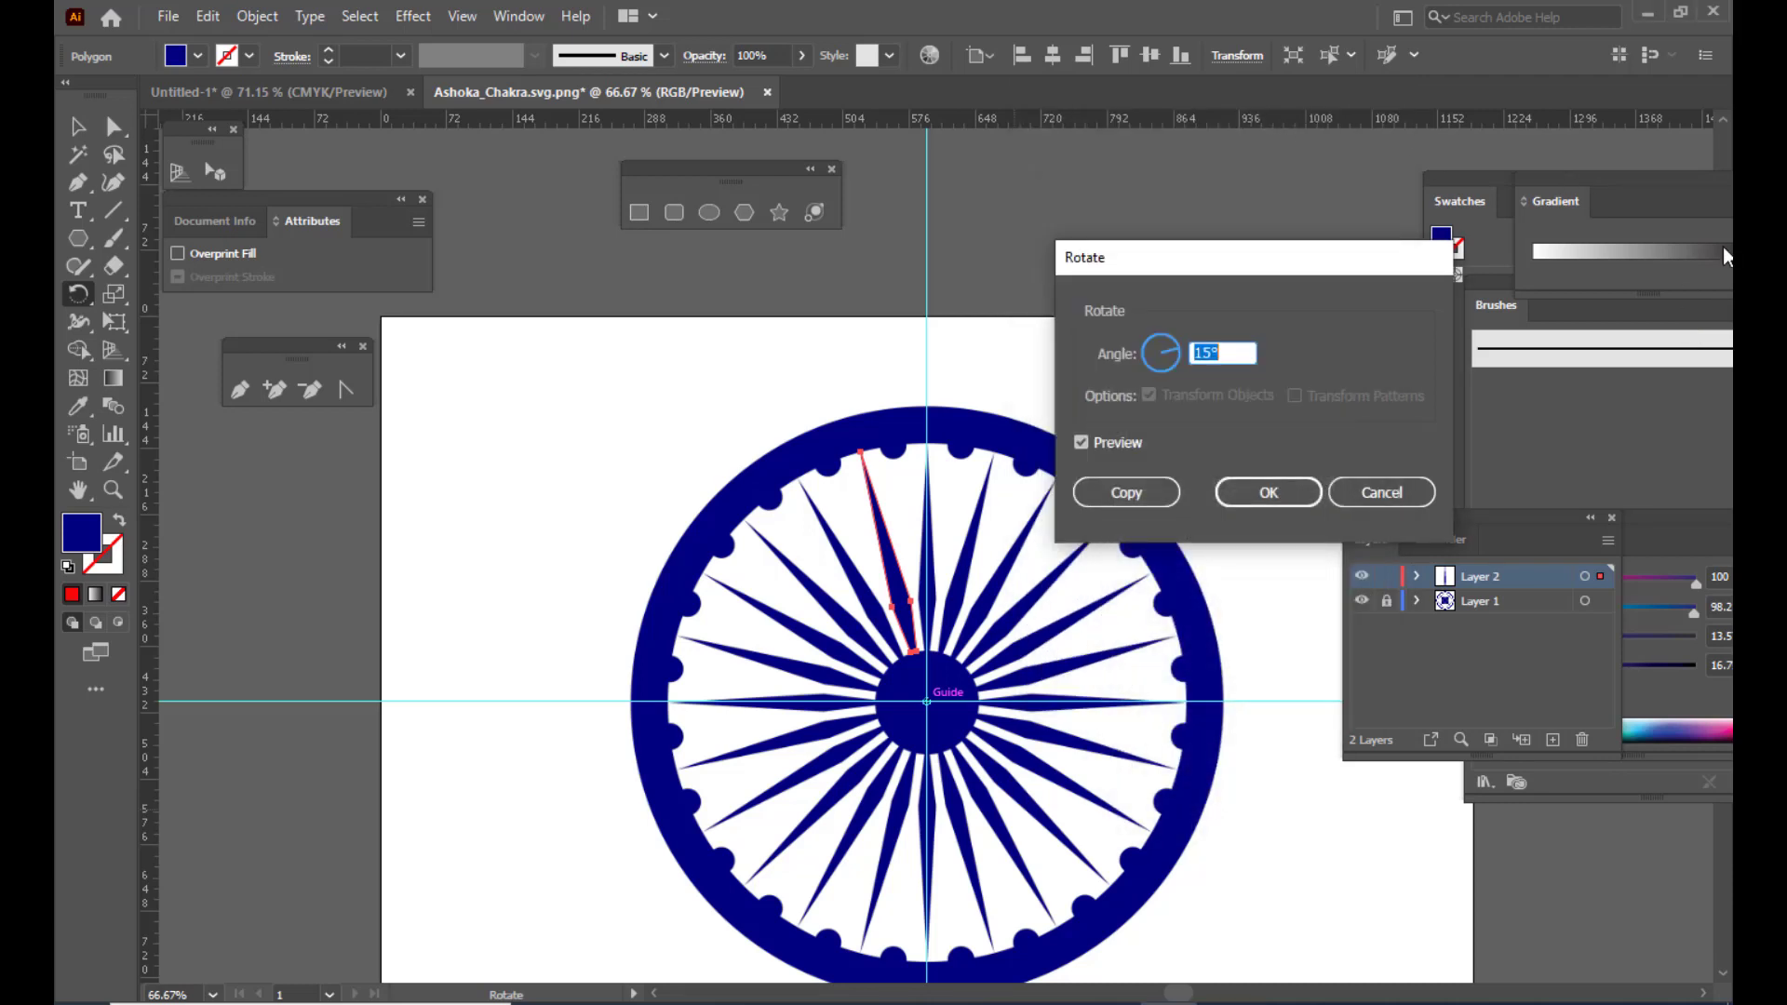
# Create a copy of the spoke rotated by 15° about the wheel's centre
pyautogui.moveTo(1182, 255); pyautogui.dragTo(1194, 255)
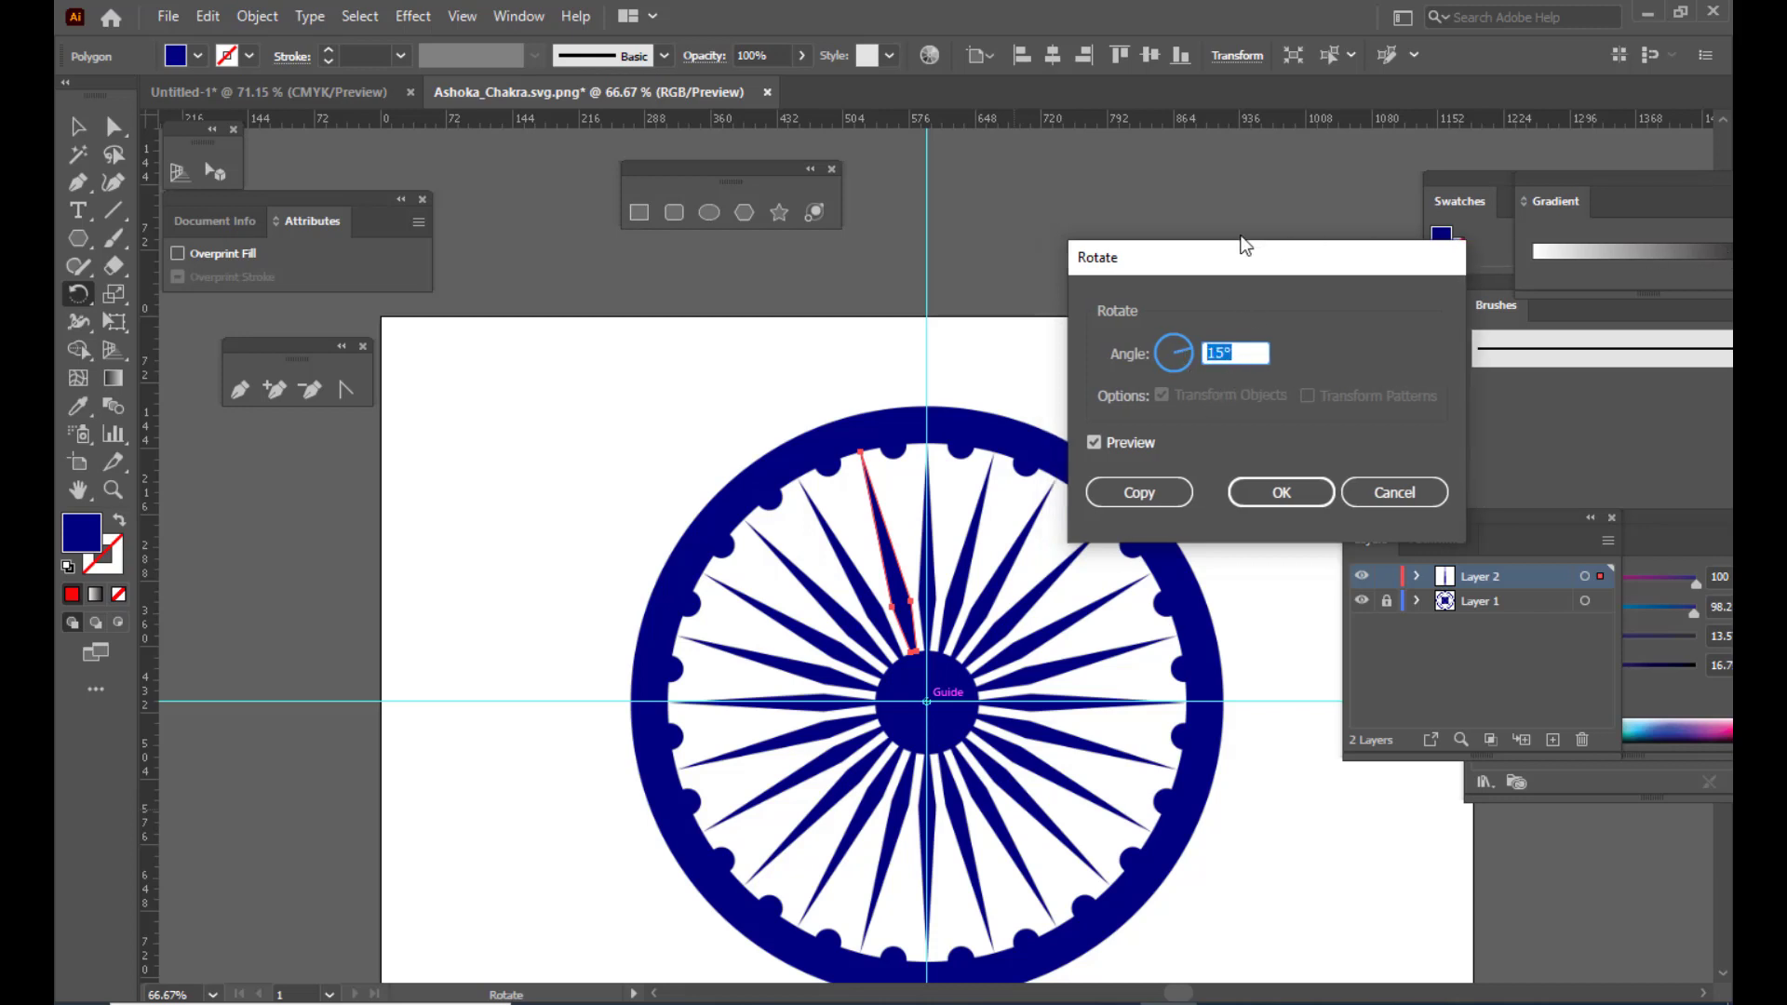
pyautogui.moveTo(1233, 255); pyautogui.dragTo(1229, 236)
pyautogui.click(1153, 462)
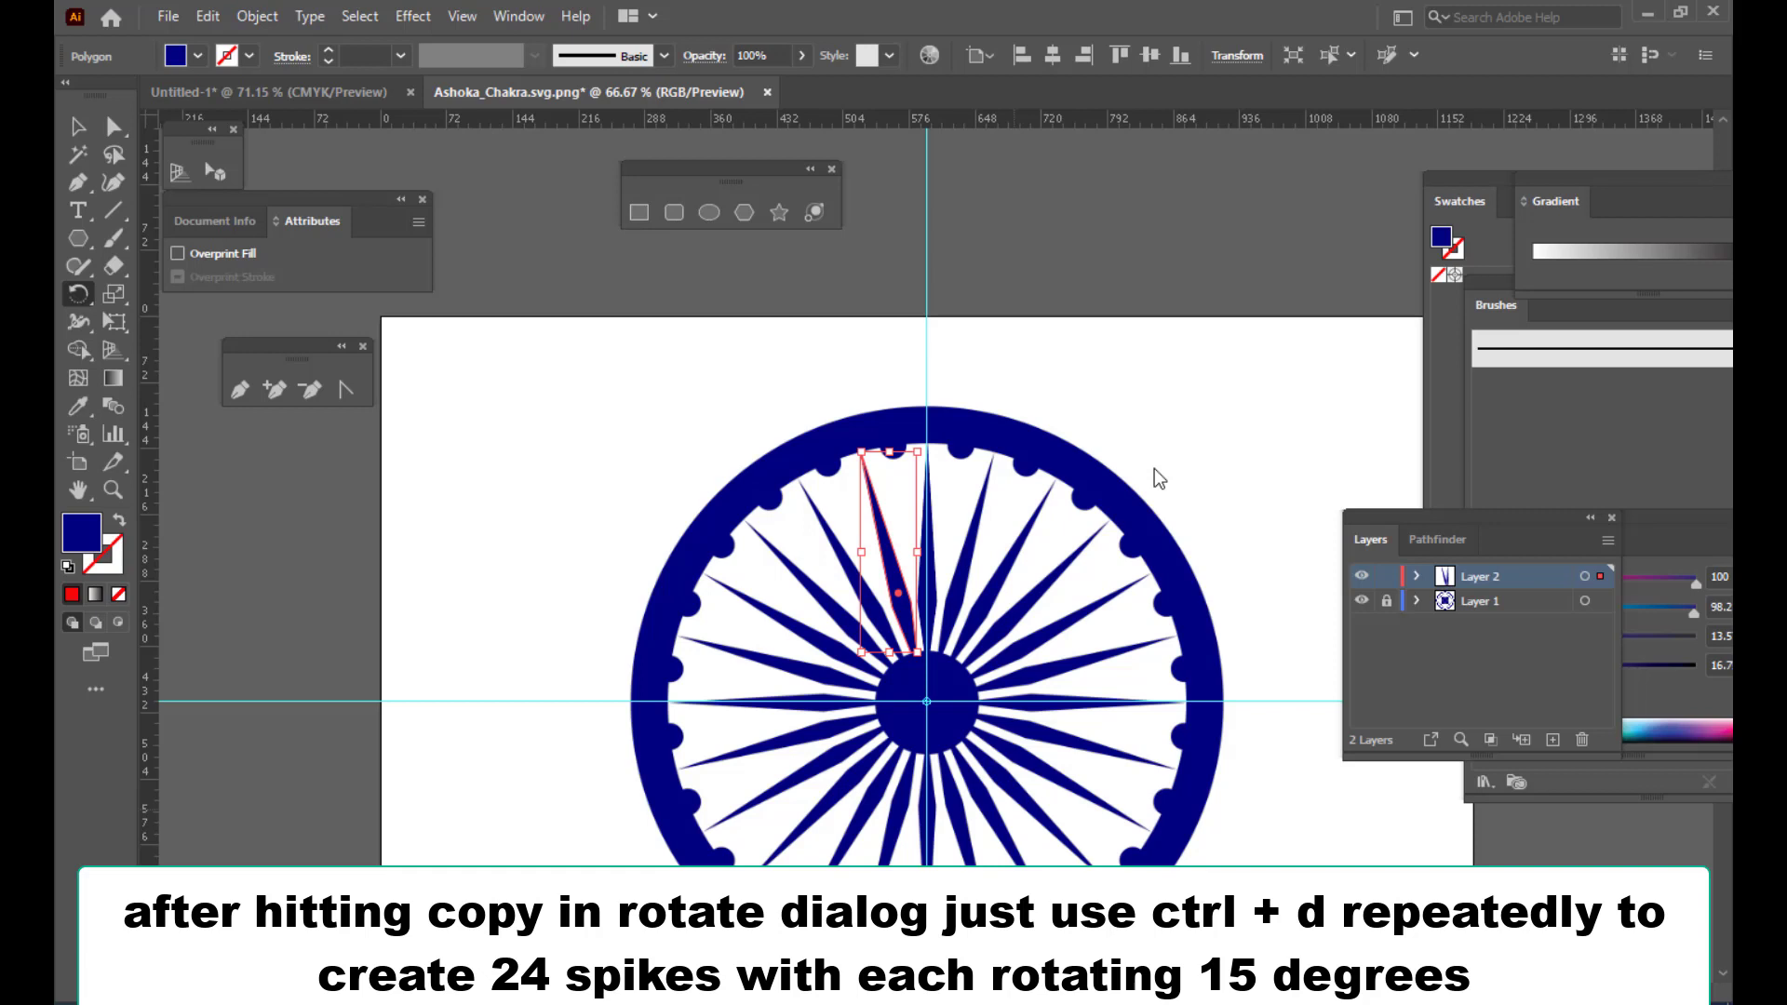
# Repeat the 15° rotated copy of the spoke around the hub until all 24 spokes are in place
pyautogui.hotkey('ctrl', 'd')
pyautogui.hotkey('ctrl', 'd')
pyautogui.hotkey('ctrl', 'd')
pyautogui.hotkey('ctrl', 'd')
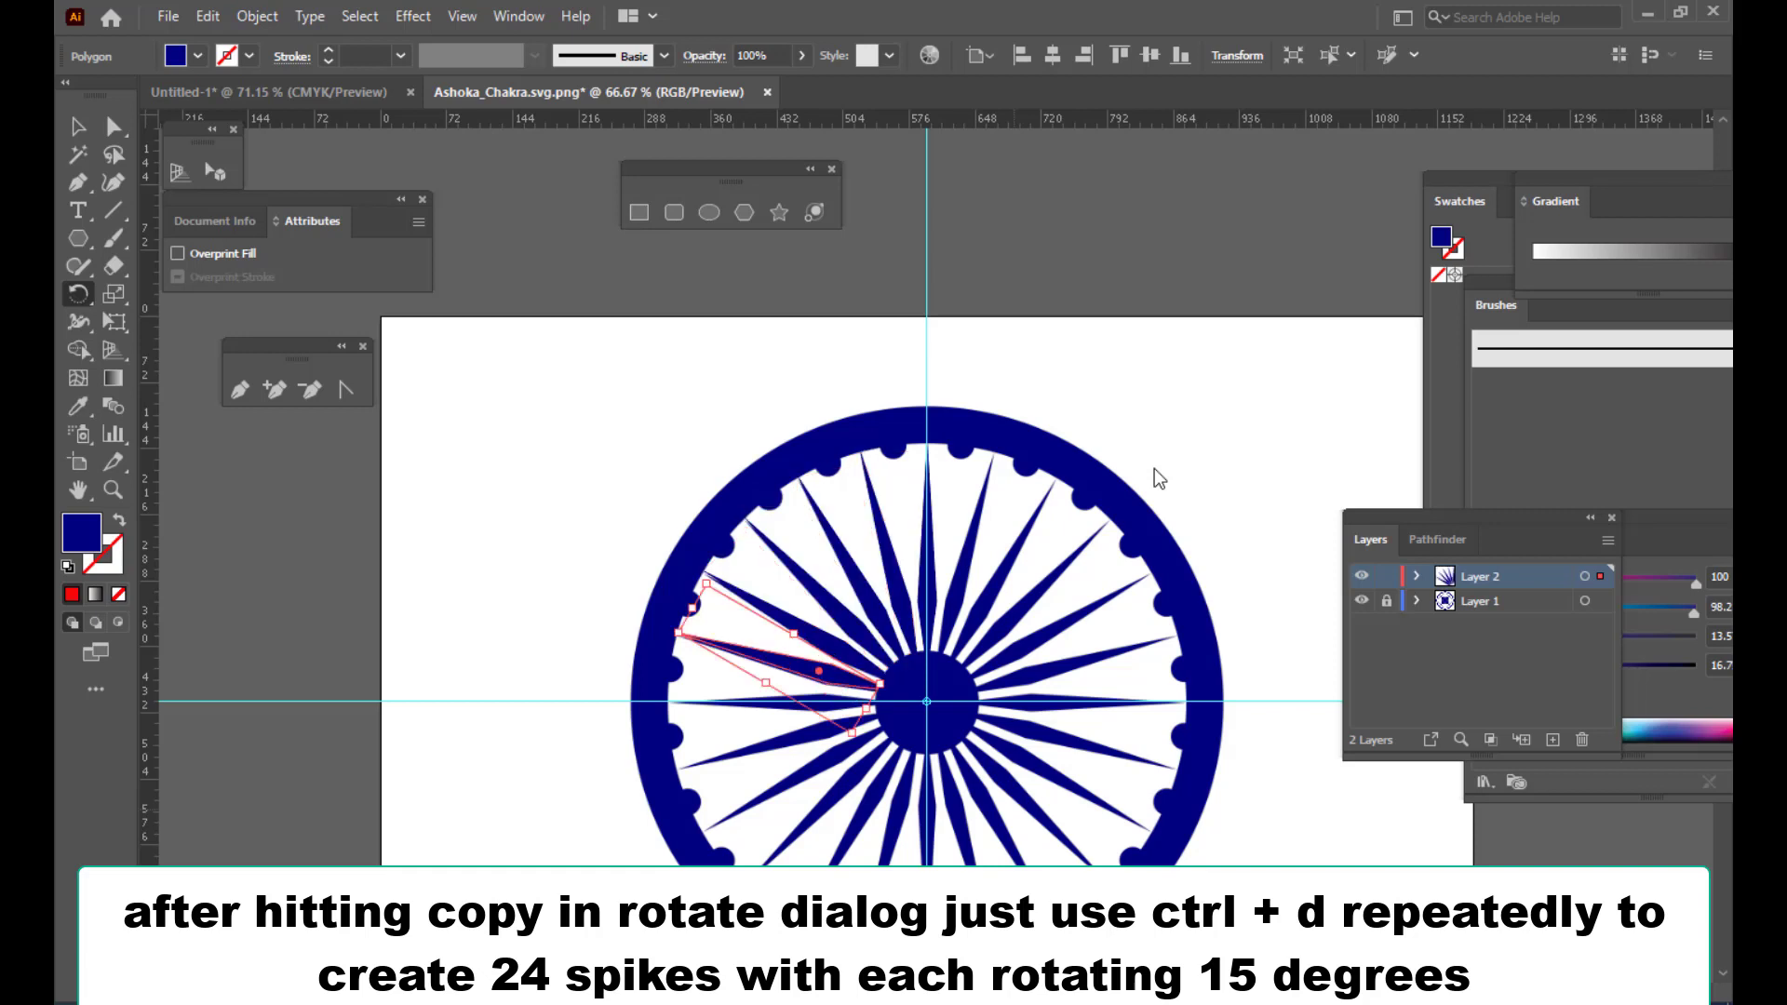
pyautogui.hotkey('ctrl', 'd')
pyautogui.hotkey('ctrl', 'd')
pyautogui.hotkey('ctrl', 'd')
pyautogui.hotkey('ctrl', 'd')
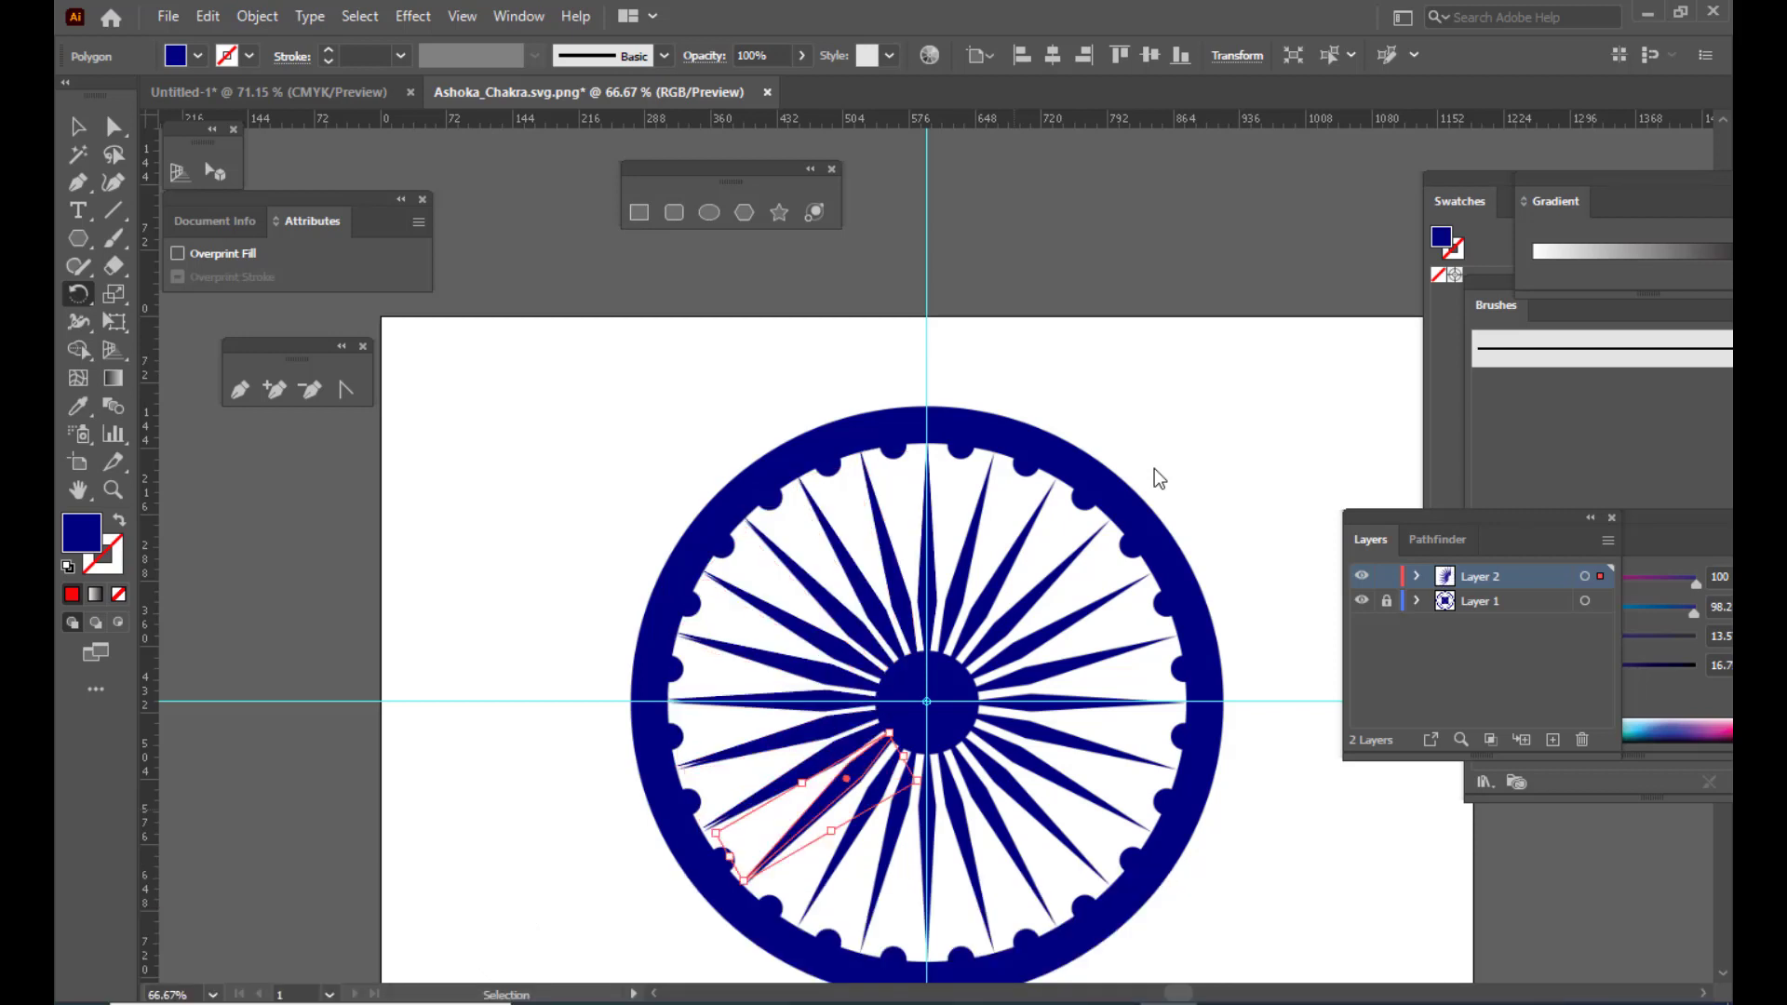
pyautogui.hotkey('ctrl', 'd')
pyautogui.hotkey('ctrl', 'd')
pyautogui.hotkey('ctrl', 'd')
pyautogui.hotkey('ctrl', 'd')
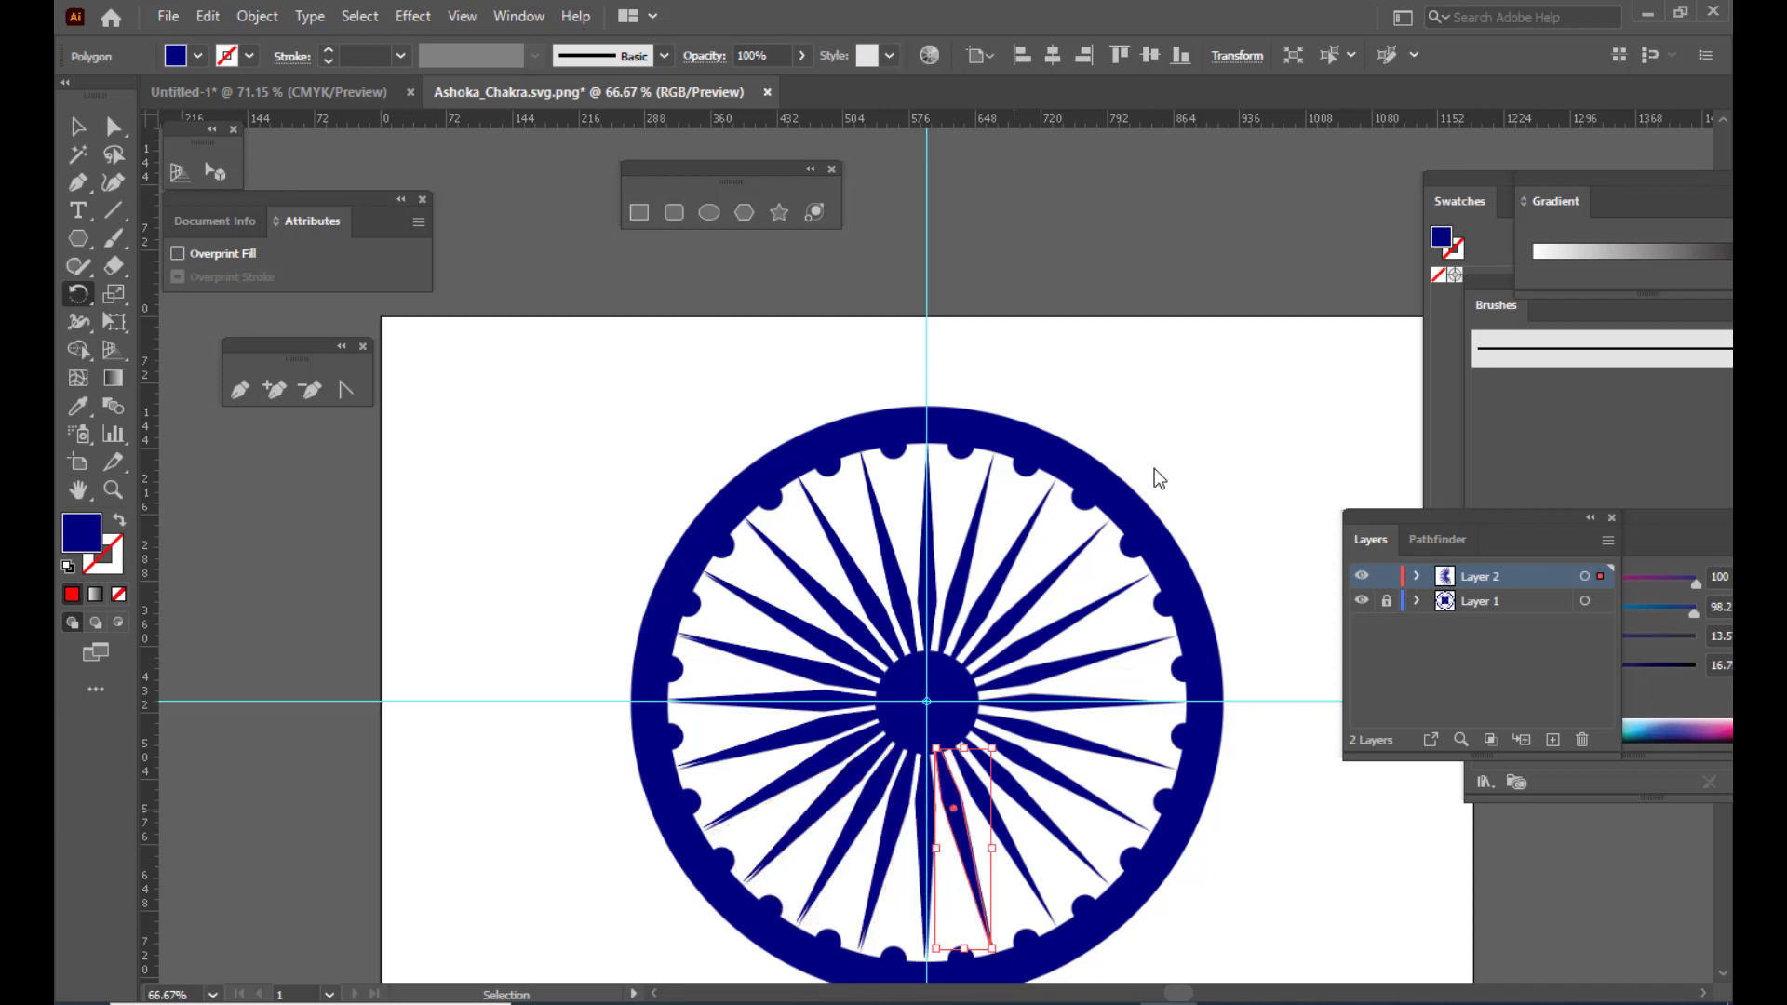
pyautogui.hotkey('ctrl', 'd')
pyautogui.hotkey('ctrl', 'd')
pyautogui.hotkey('ctrl', 'd')
pyautogui.hotkey('ctrl', 'd')
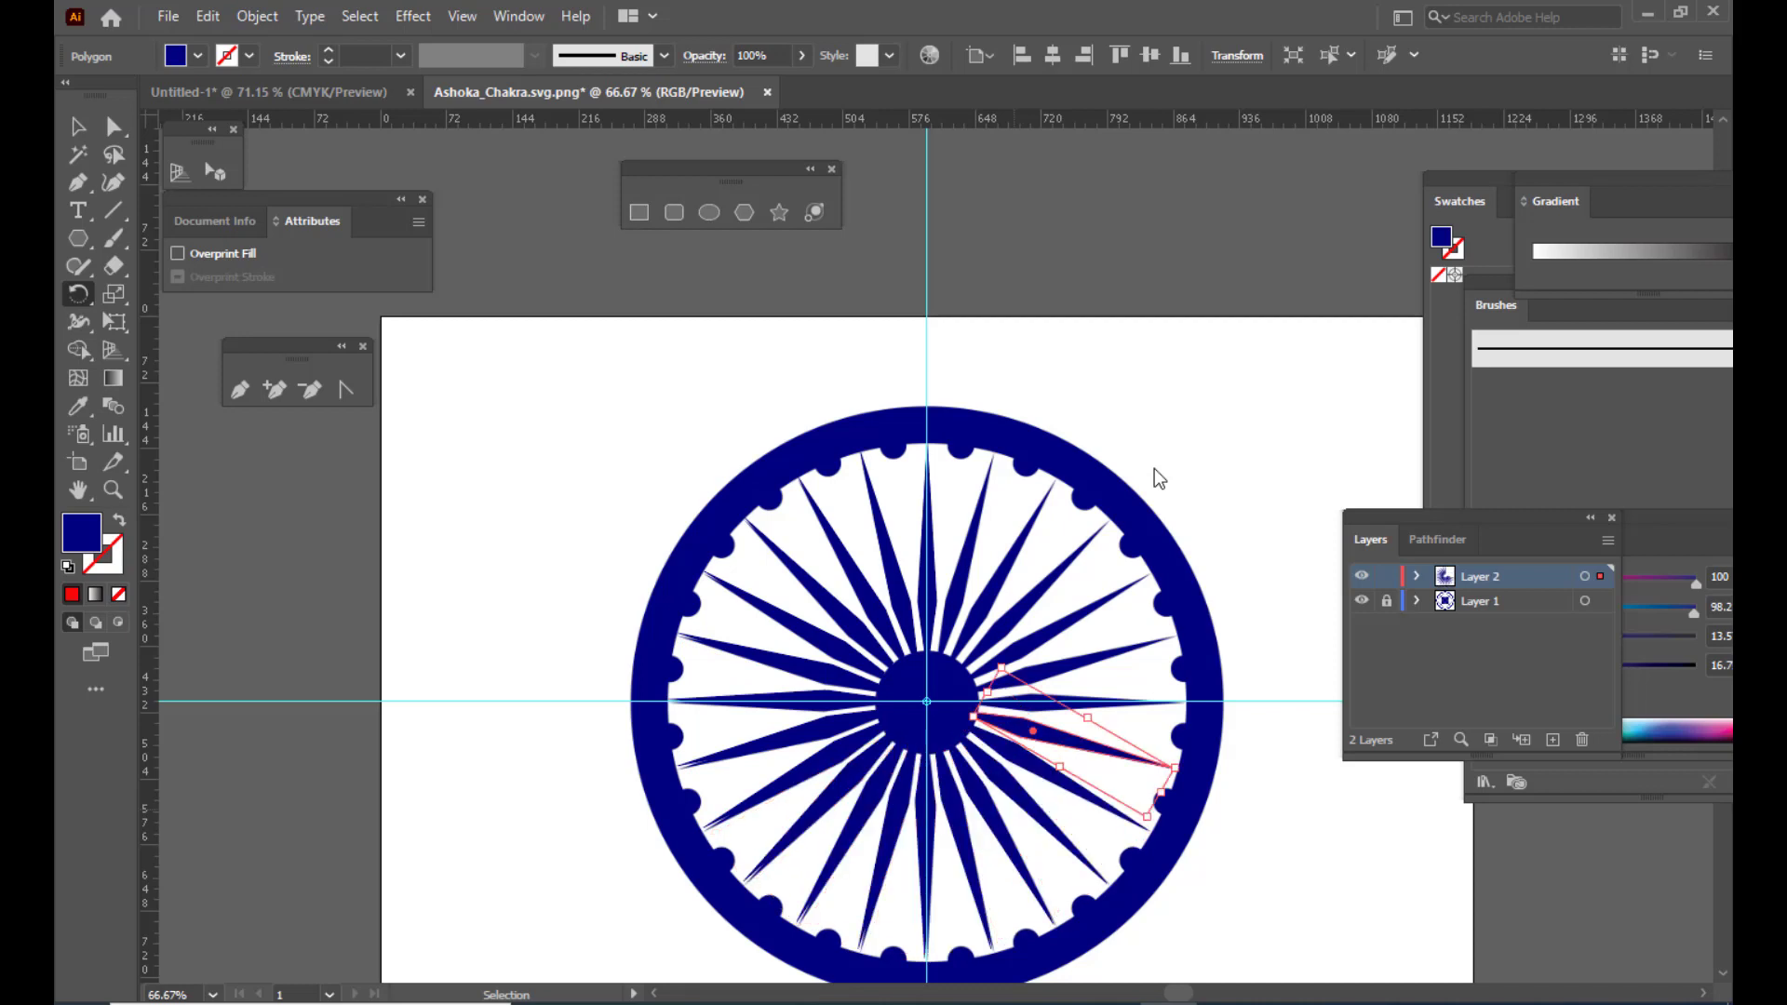
pyautogui.hotkey('ctrl', 'd')
pyautogui.hotkey('ctrl', 'd')
pyautogui.hotkey('ctrl', 'd')
pyautogui.hotkey('ctrl', 'd')
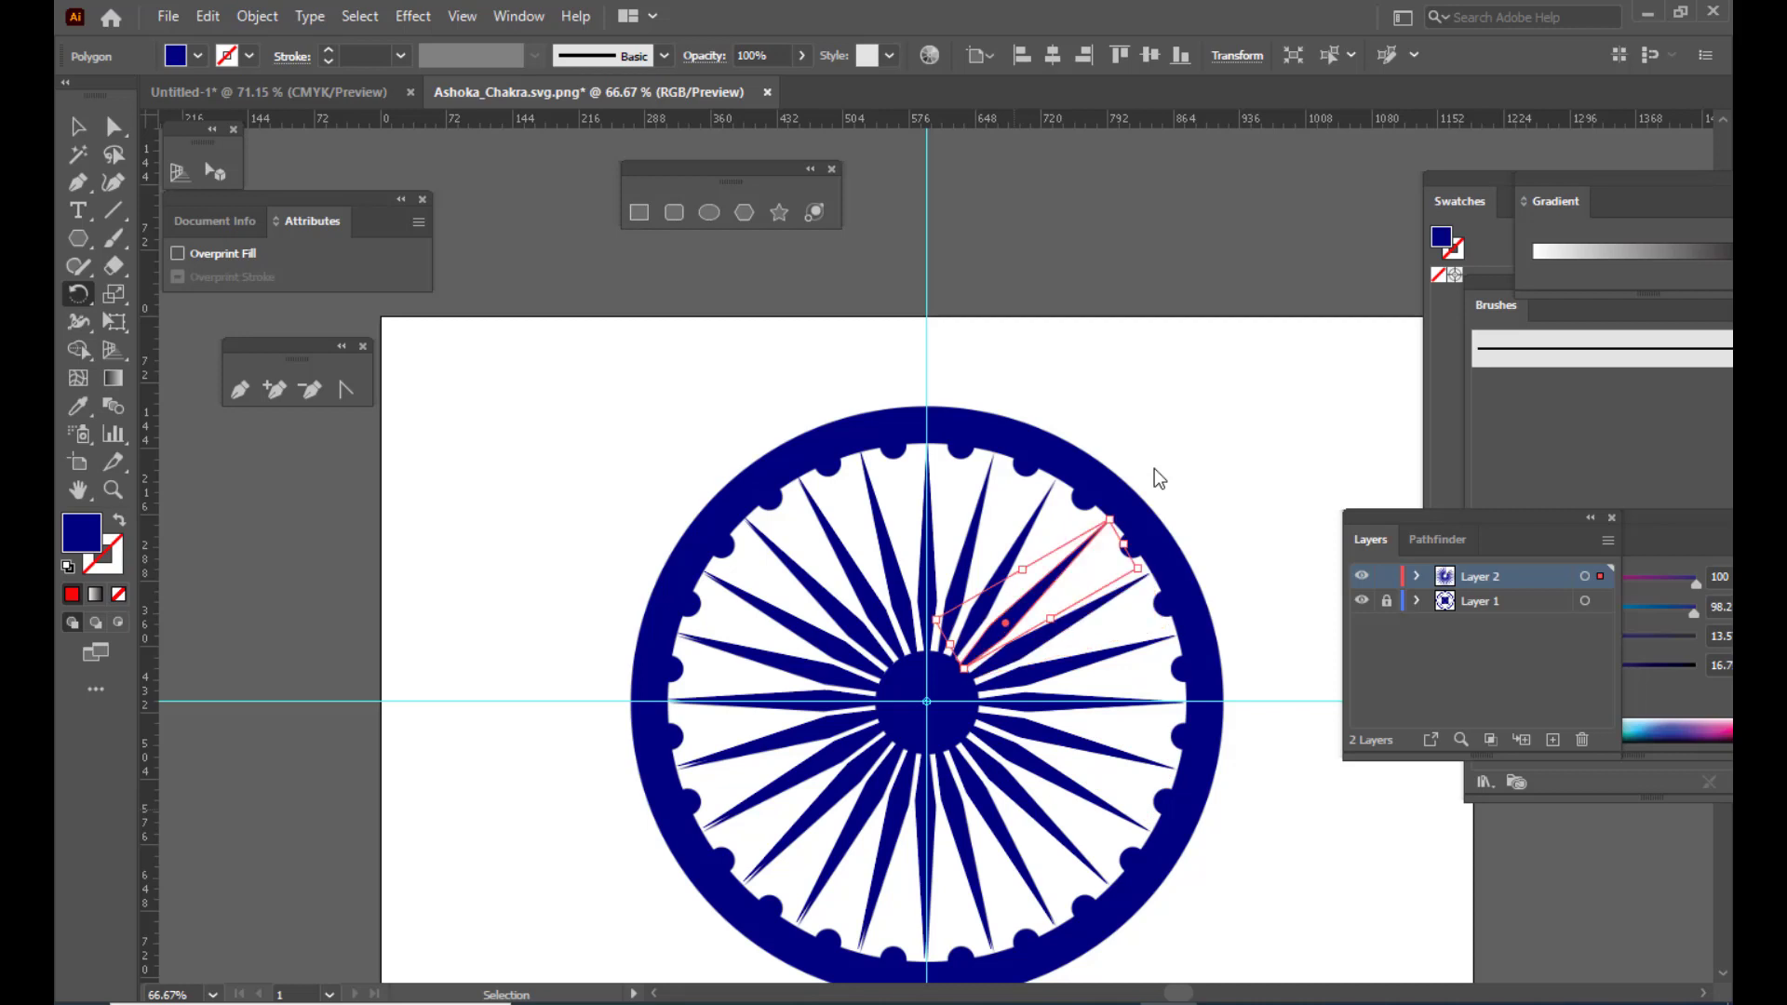
pyautogui.hotkey('ctrl', 'd')
pyautogui.hotkey('ctrl', 'd')
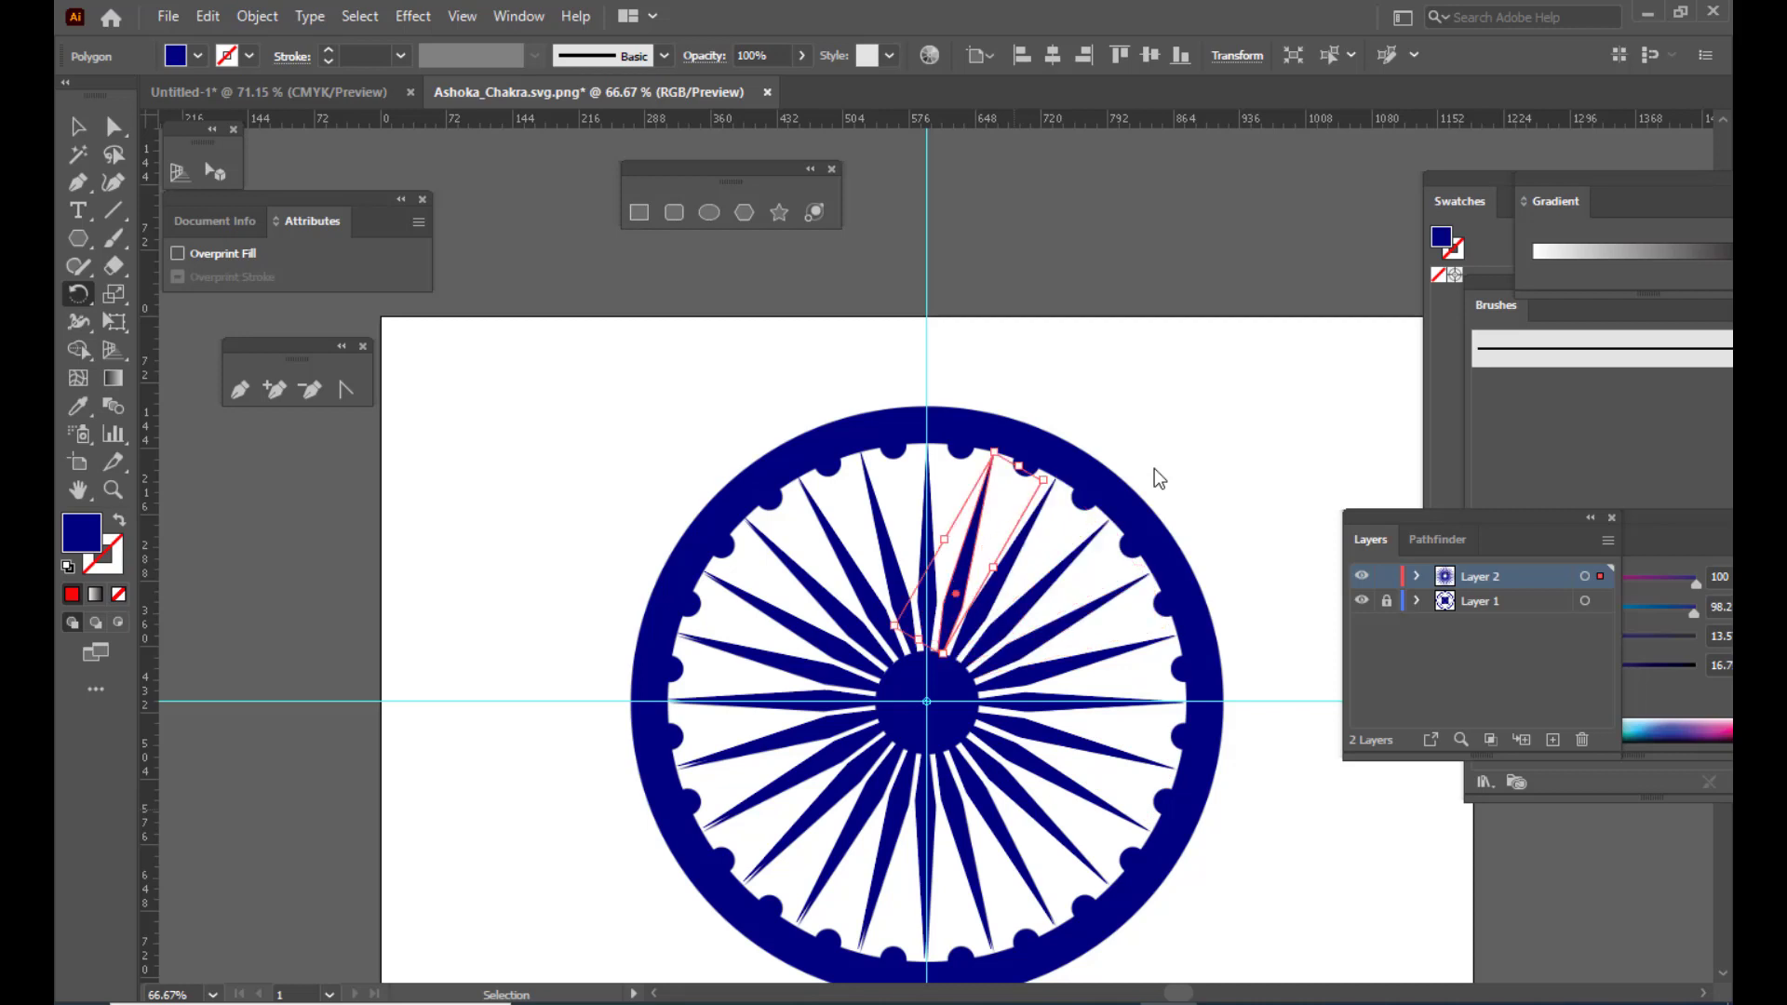
pyautogui.hotkey('ctrl', 'd')
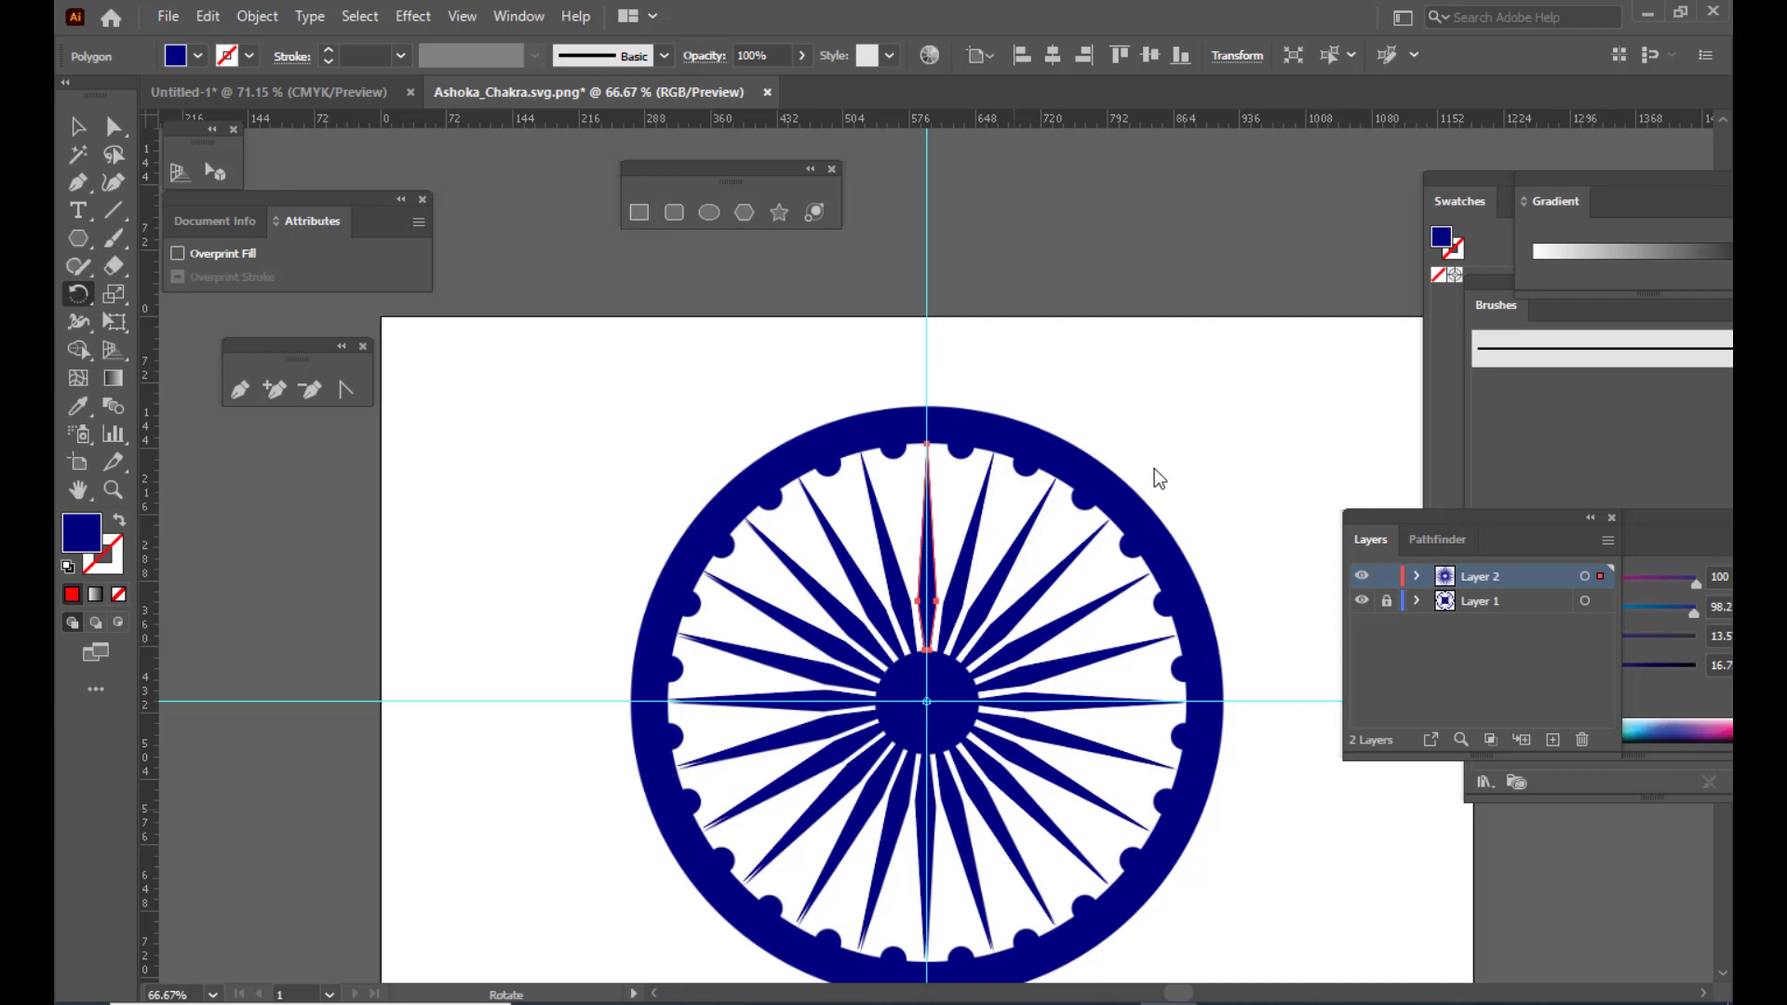
# Hide and show Layer 1 and Layer 2 in turn to compare the traced spokes with the reference image
pyautogui.moveTo(1392, 510); pyautogui.dragTo(1343, 505)
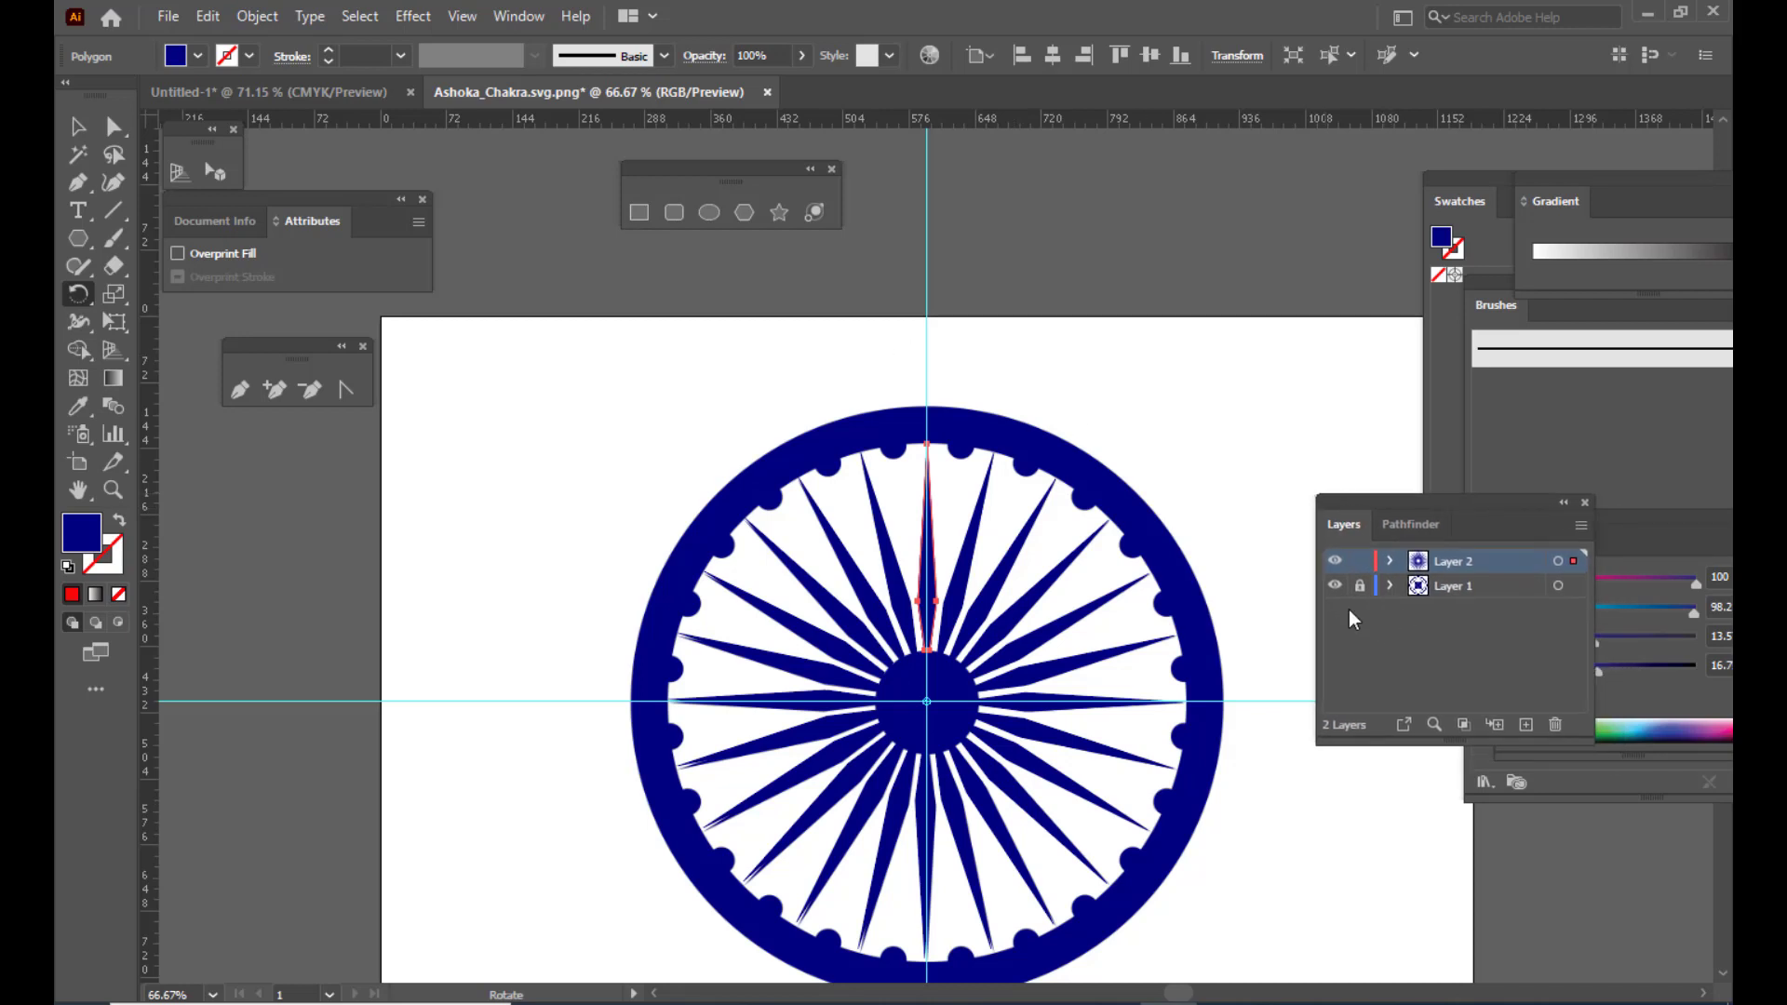
pyautogui.click(1334, 586)
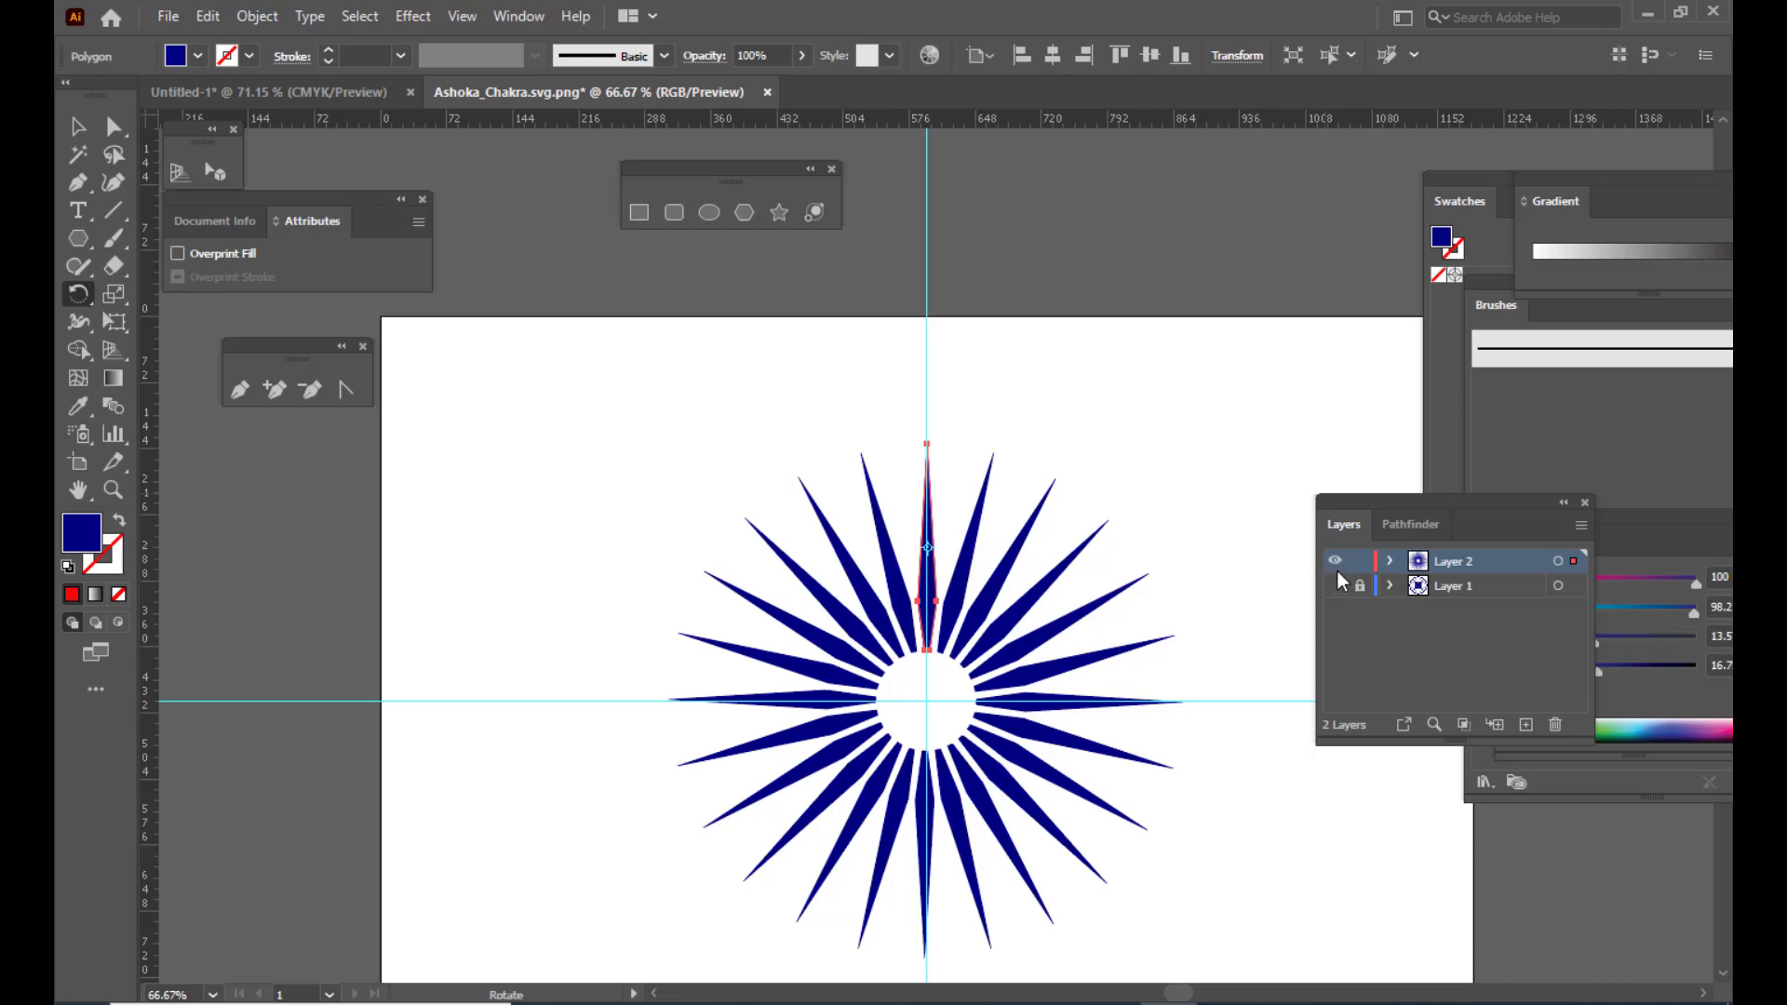
pyautogui.click(1336, 561)
pyautogui.click(1336, 585)
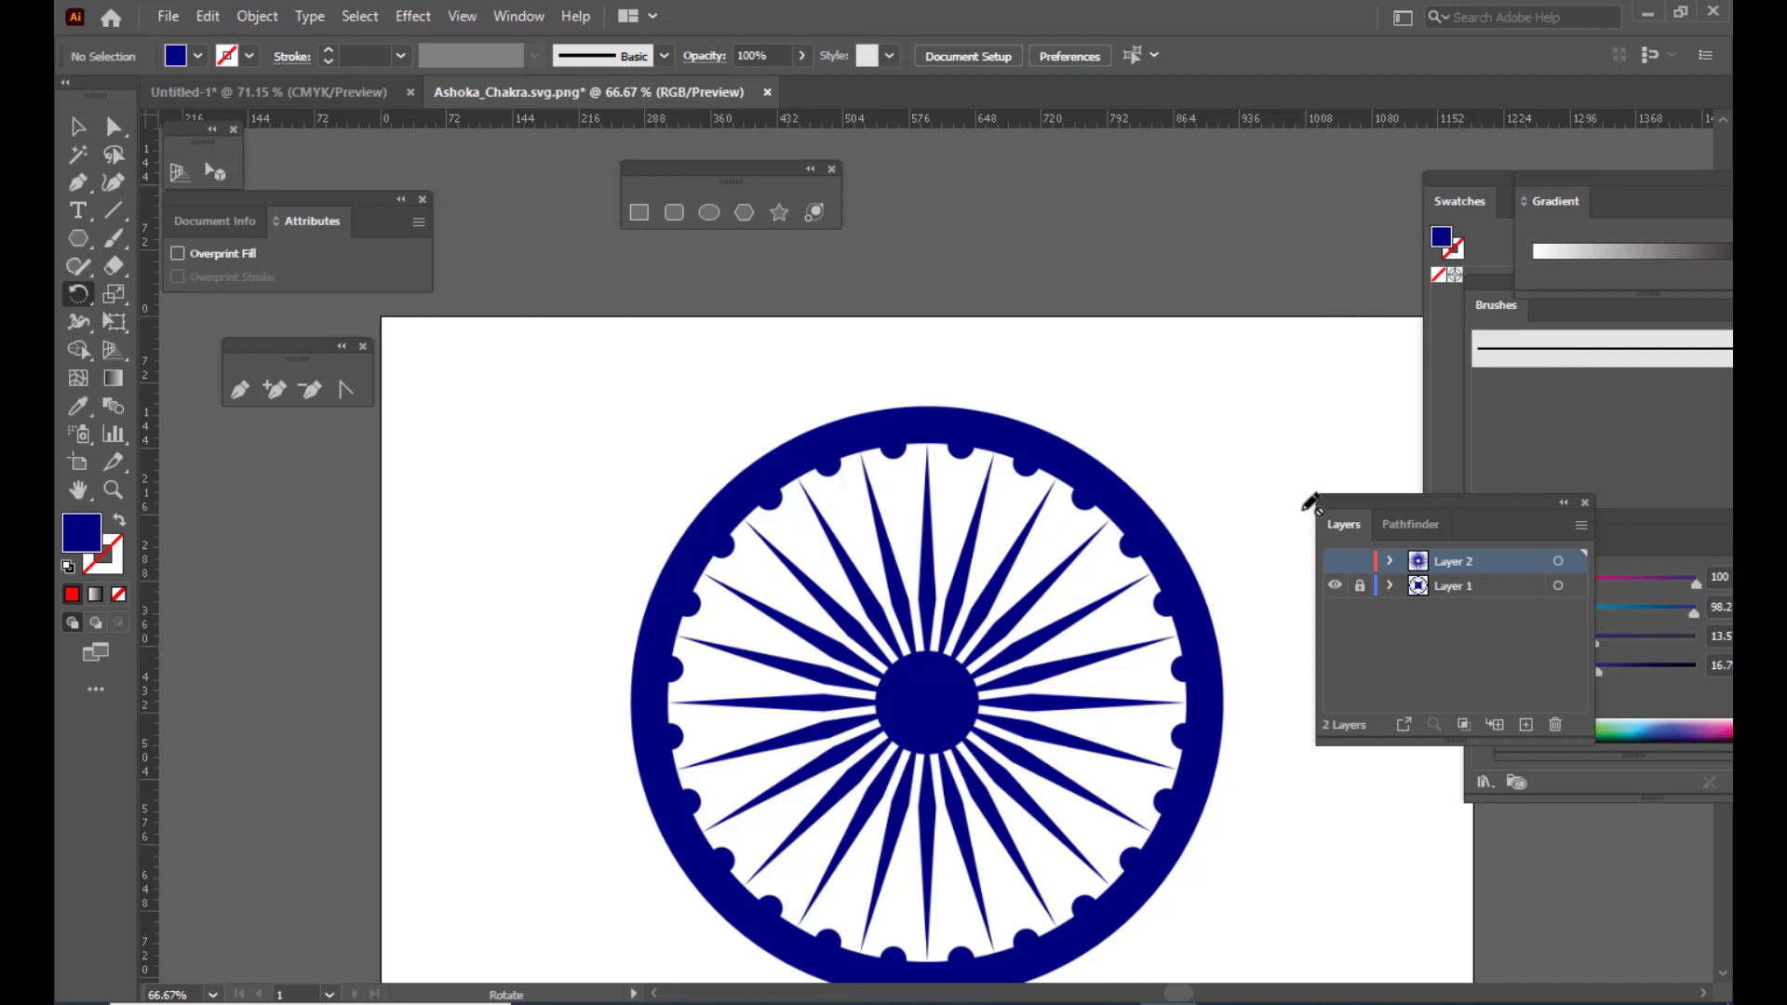
pyautogui.click(1334, 561)
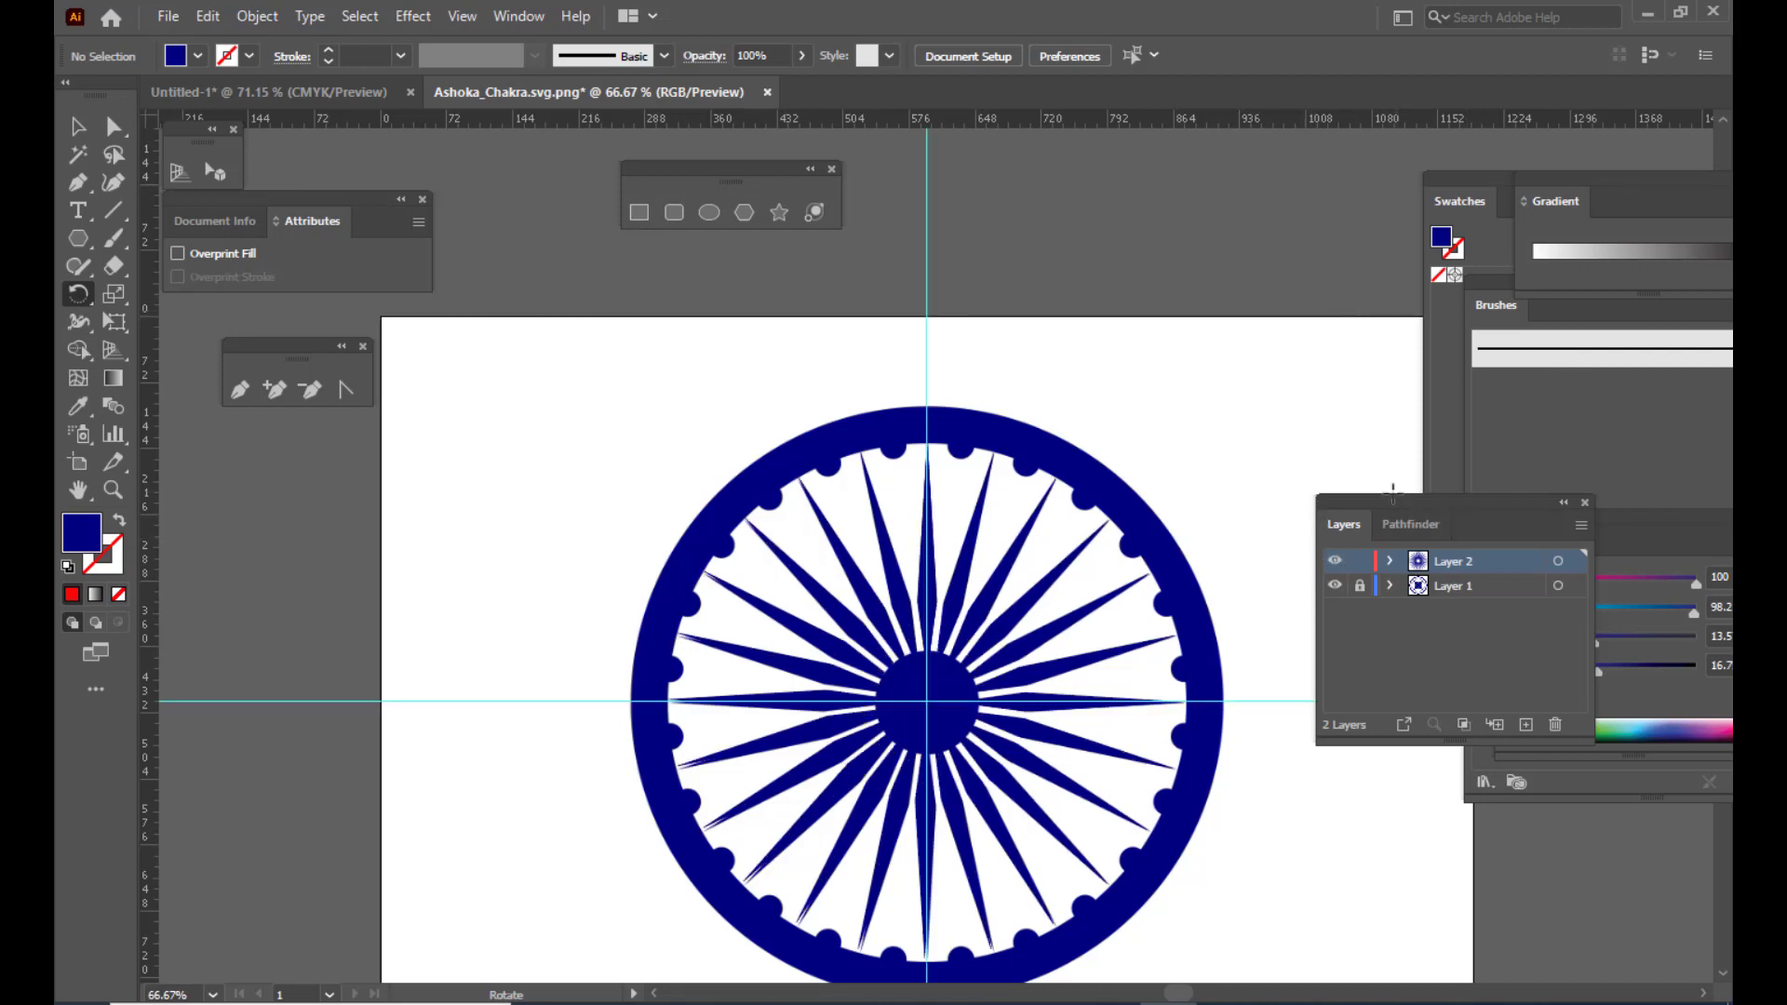
# Add a new layer above Layer 2 for the rim's bumps
pyautogui.moveTo(1390, 495)
pyautogui.mouseDown()
pyautogui.moveTo(1359, 480)
pyautogui.moveTo(1409, 467)
pyautogui.moveTo(1386, 461)
pyautogui.mouseUp()
pyautogui.click(1497, 679)
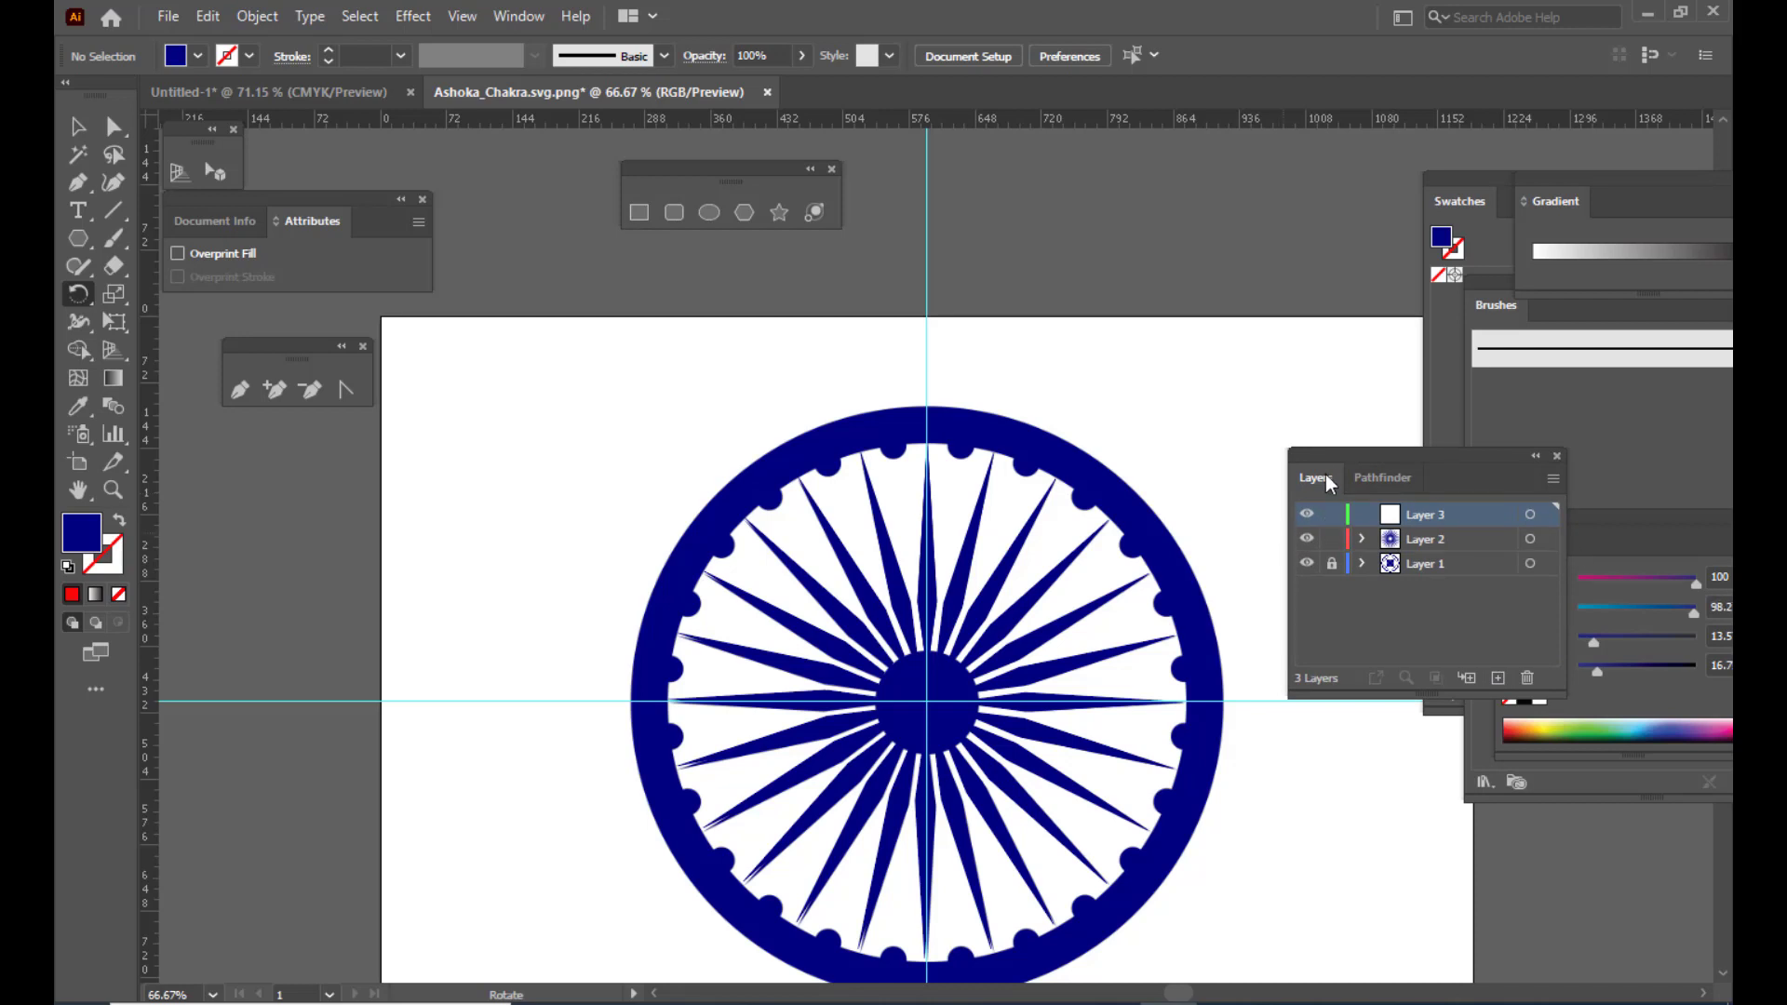
pyautogui.moveTo(1330, 455); pyautogui.dragTo(1340, 454)
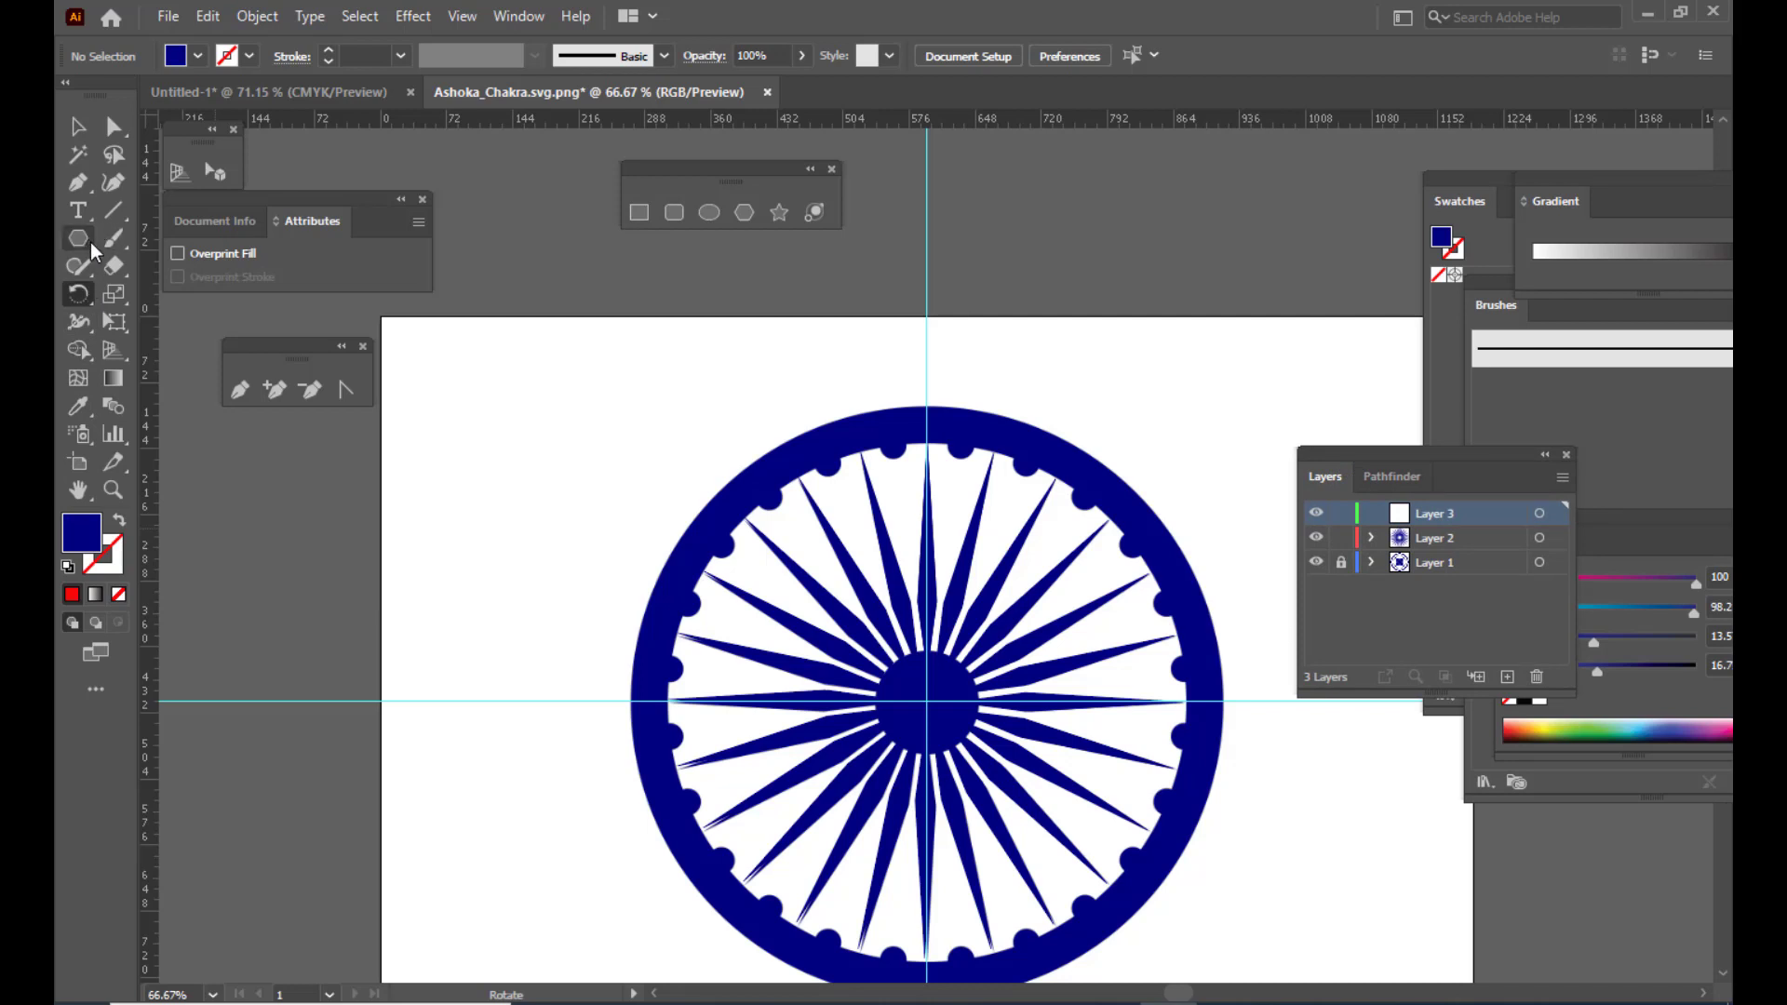
# Draw a small circle with the Ellipse tool and move it over the first rim bump clockwise of the vertical guide
pyautogui.moveTo(710, 164); pyautogui.dragTo(688, 167)
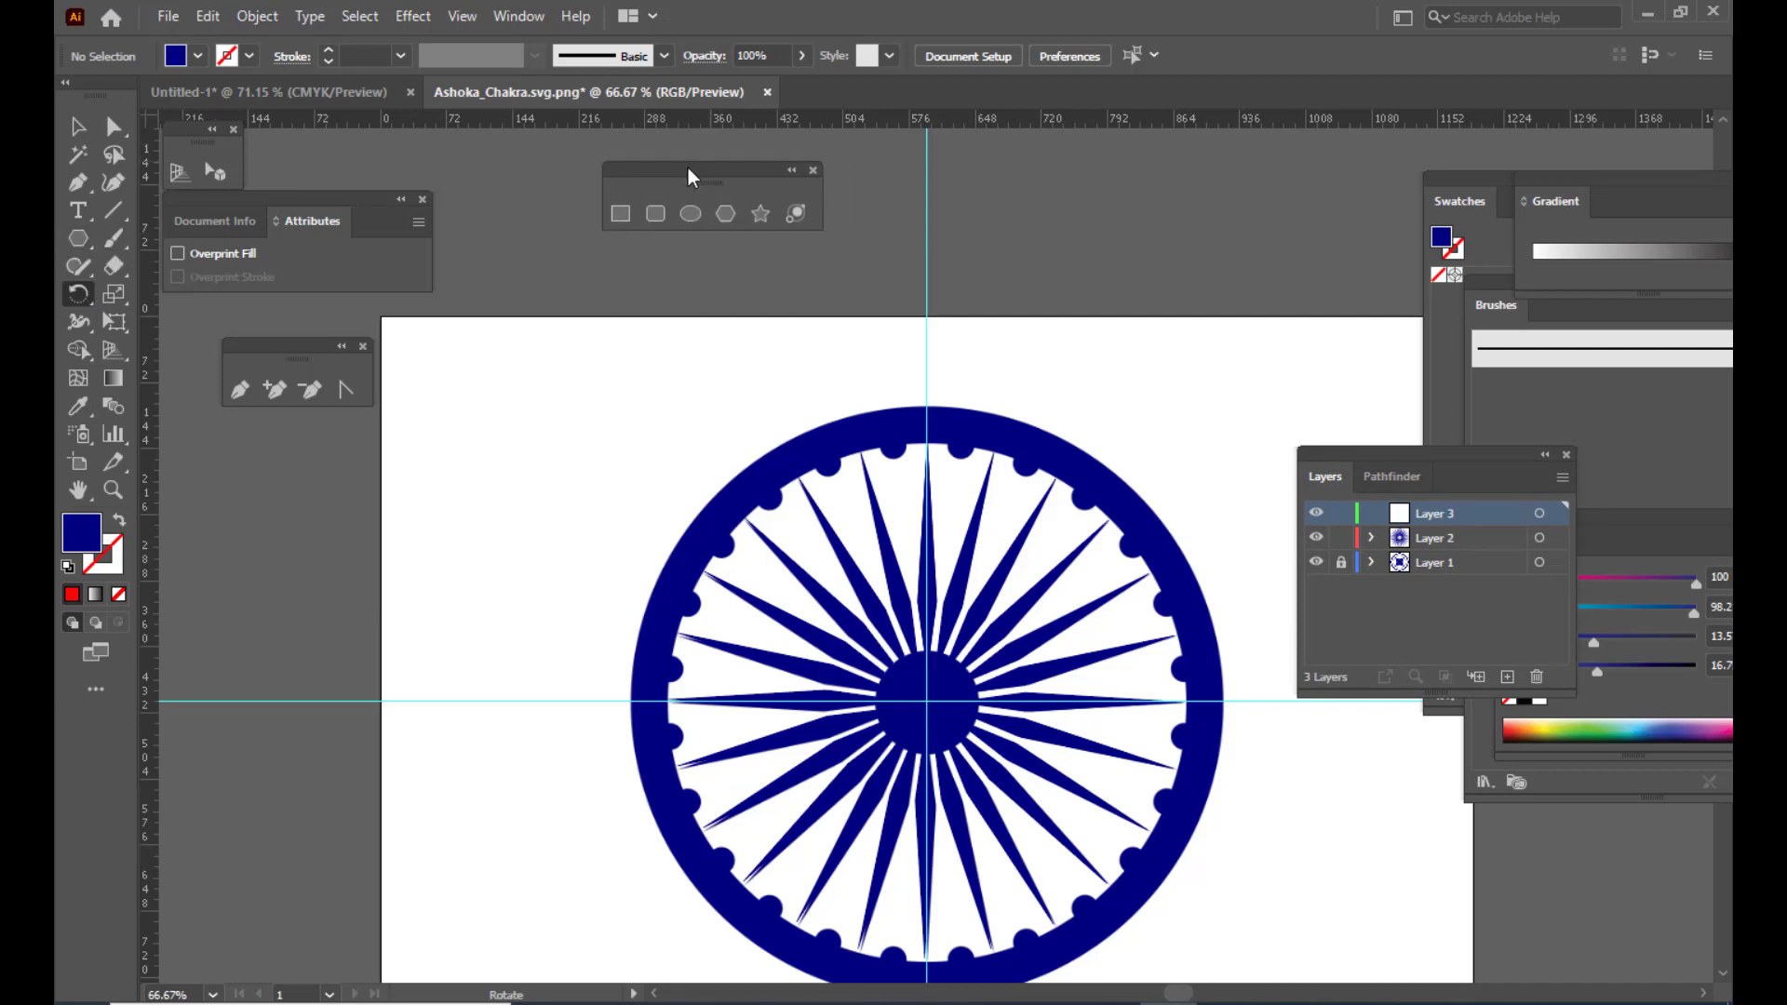
pyautogui.click(686, 214)
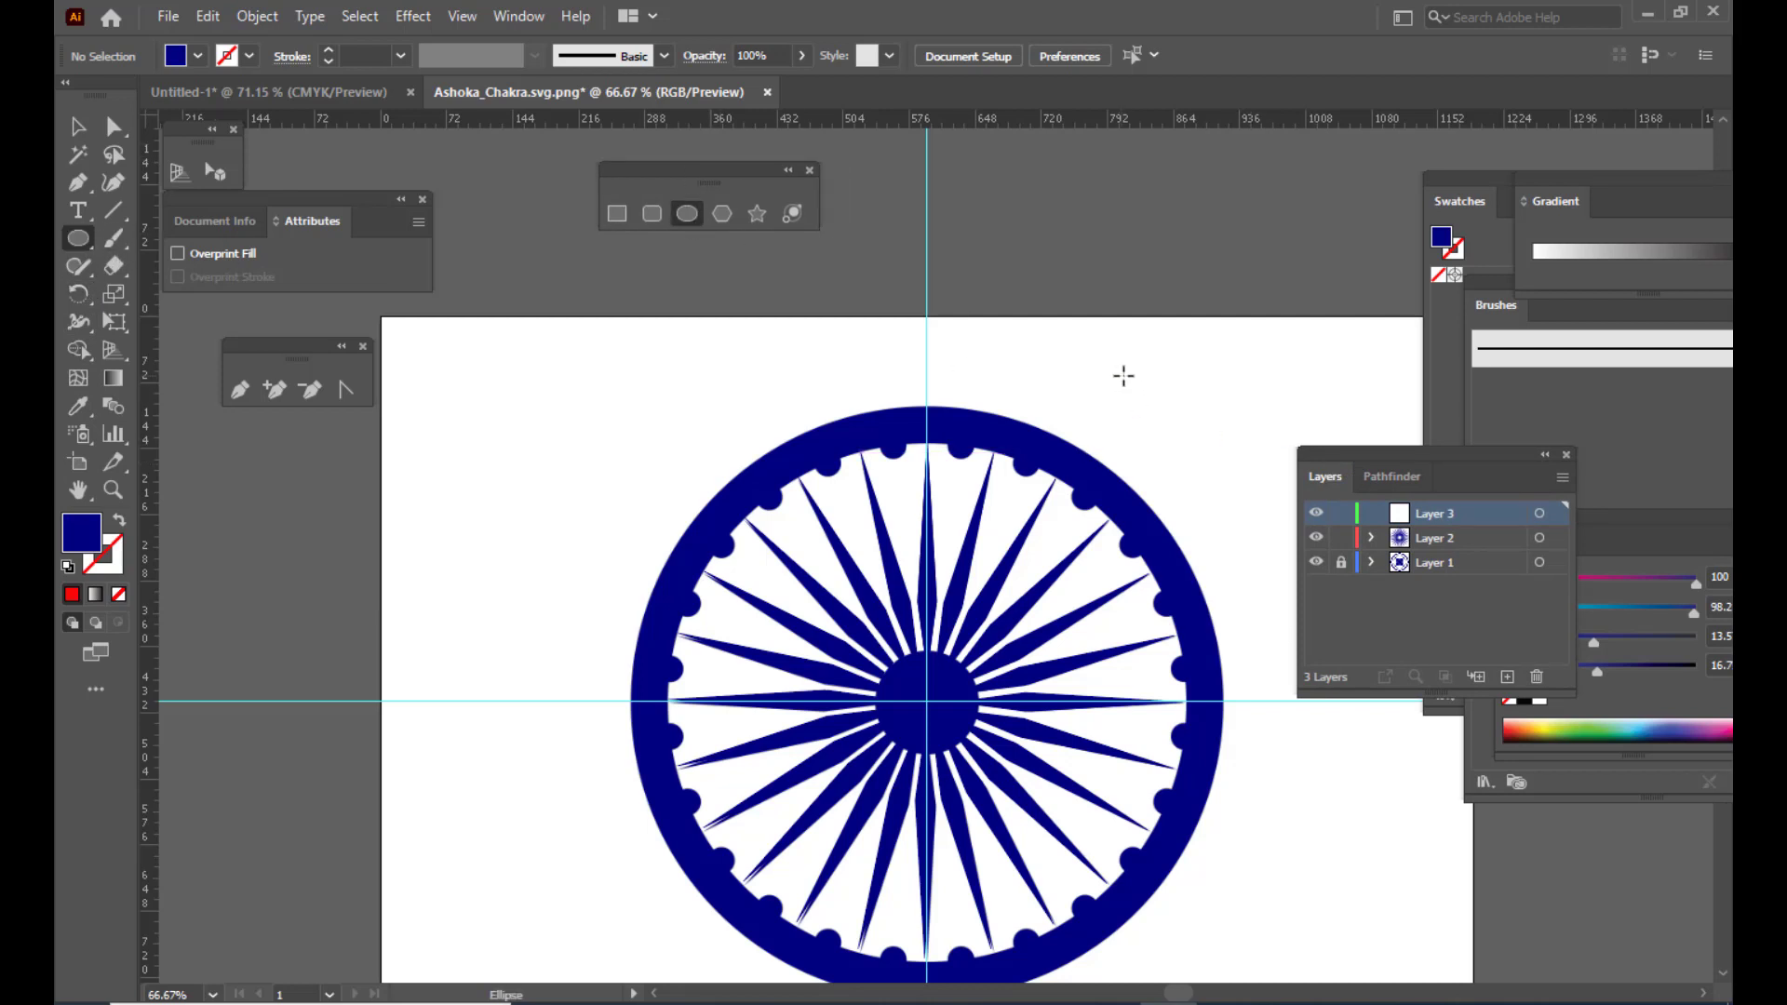
pyautogui.moveTo(1144, 370); pyautogui.dragTo(1205, 438)
pyautogui.press('v')
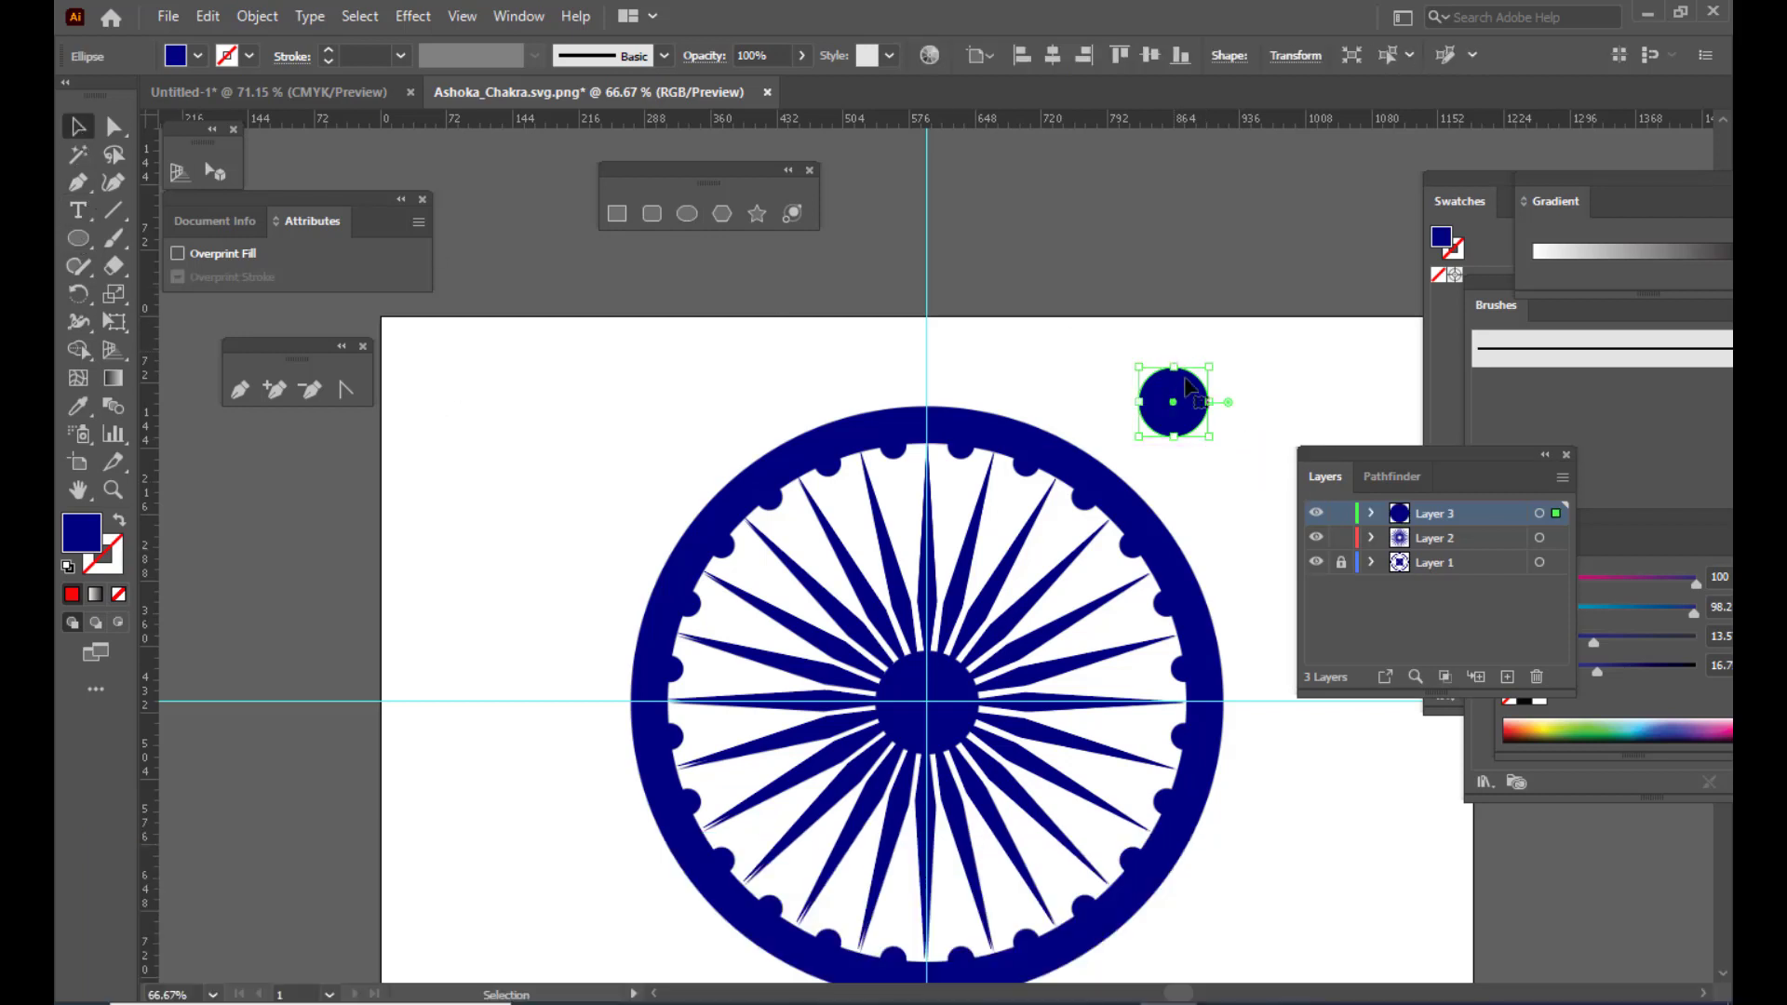
pyautogui.moveTo(1200, 399); pyautogui.dragTo(992, 445)
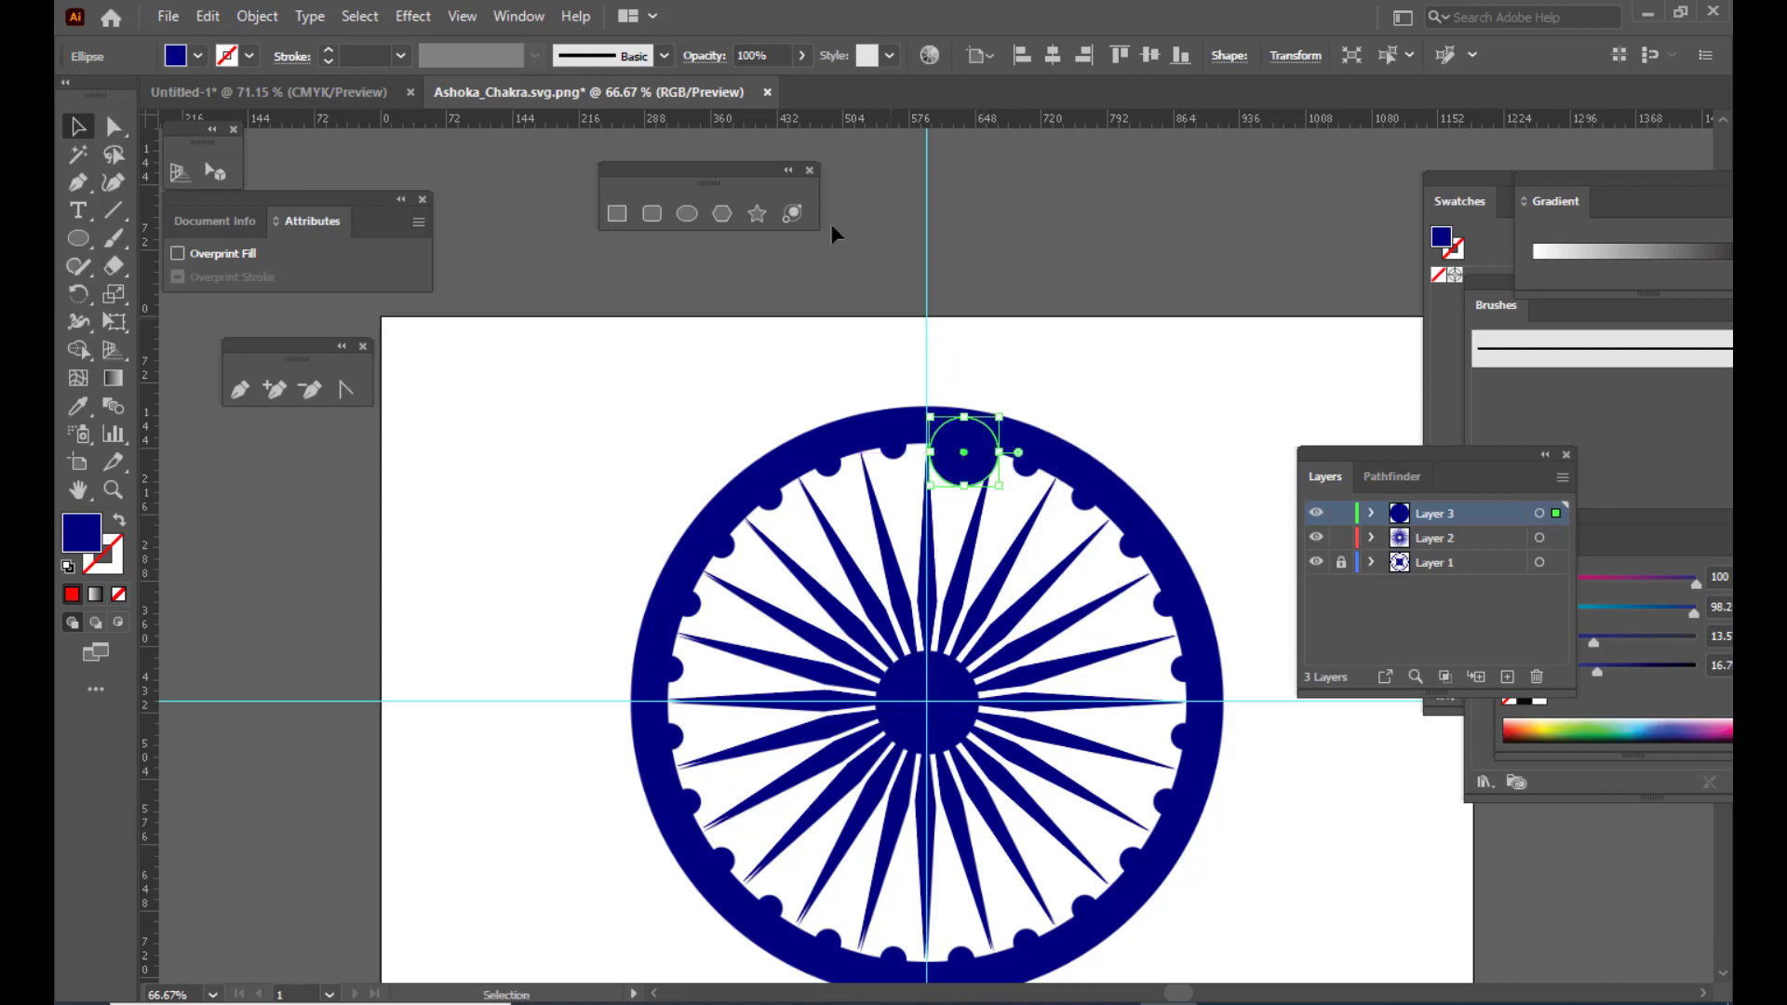
# Lower the circle's opacity to 25% so the bump underneath can be traced
pyautogui.click(800, 56)
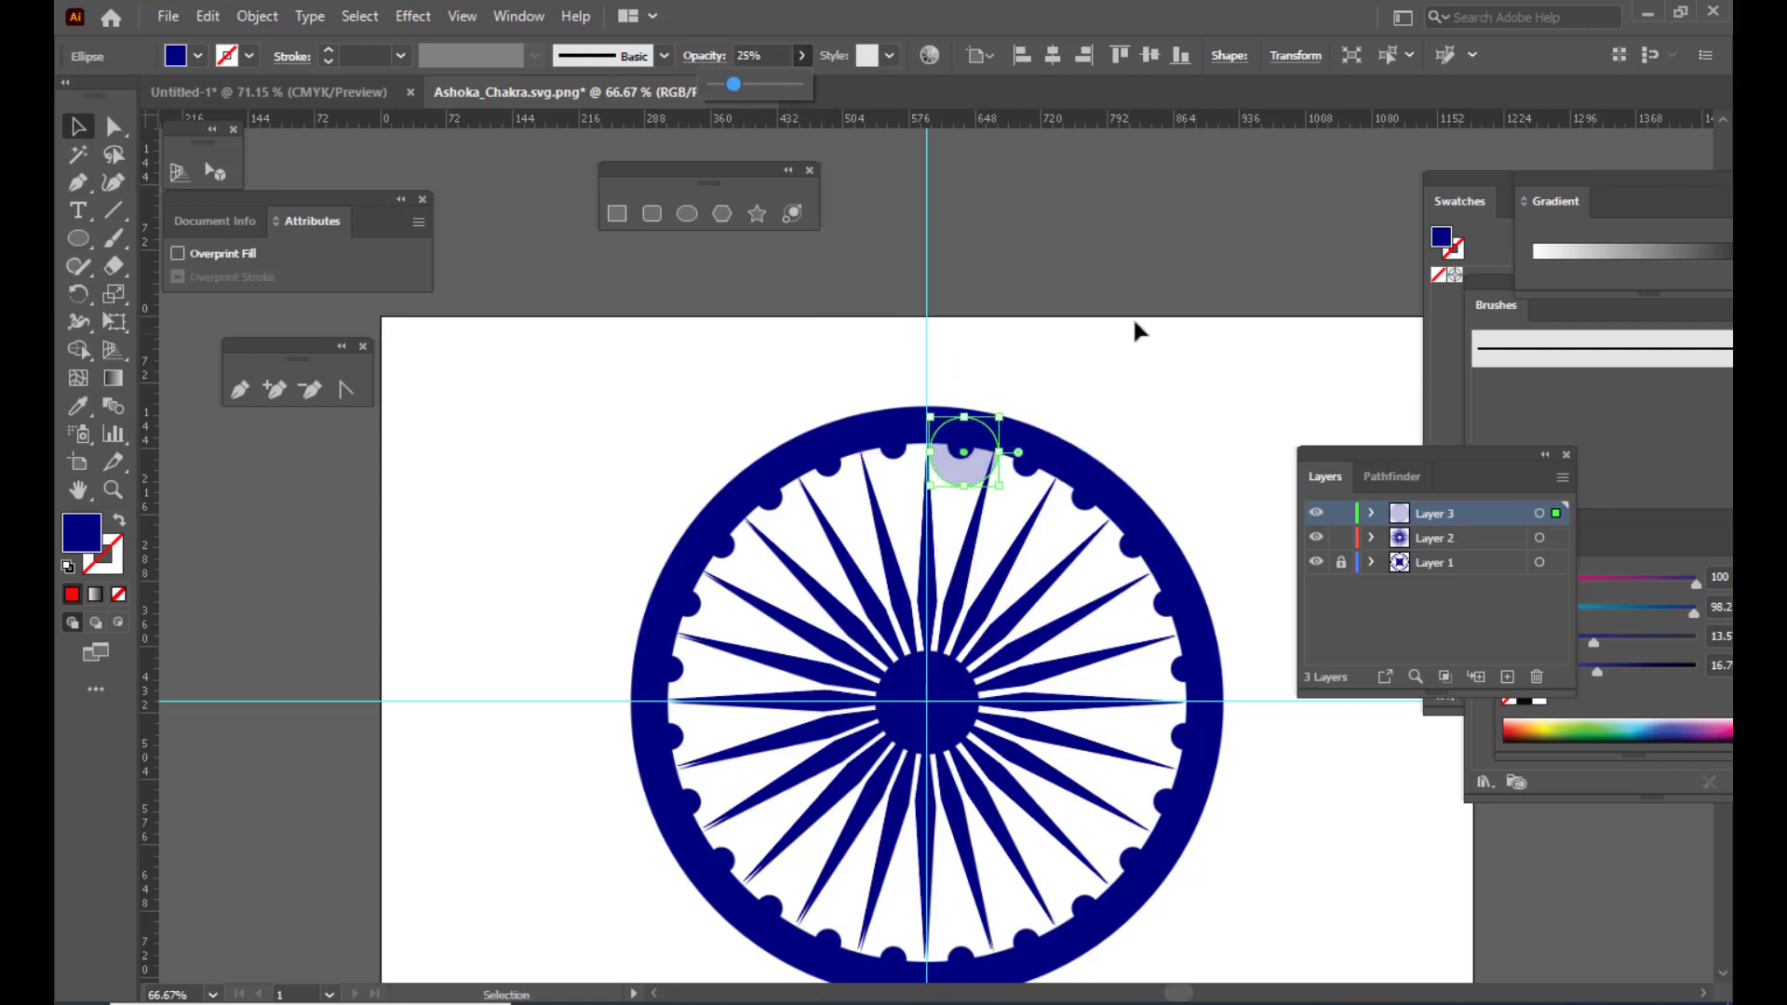
pyautogui.press('ctrl')
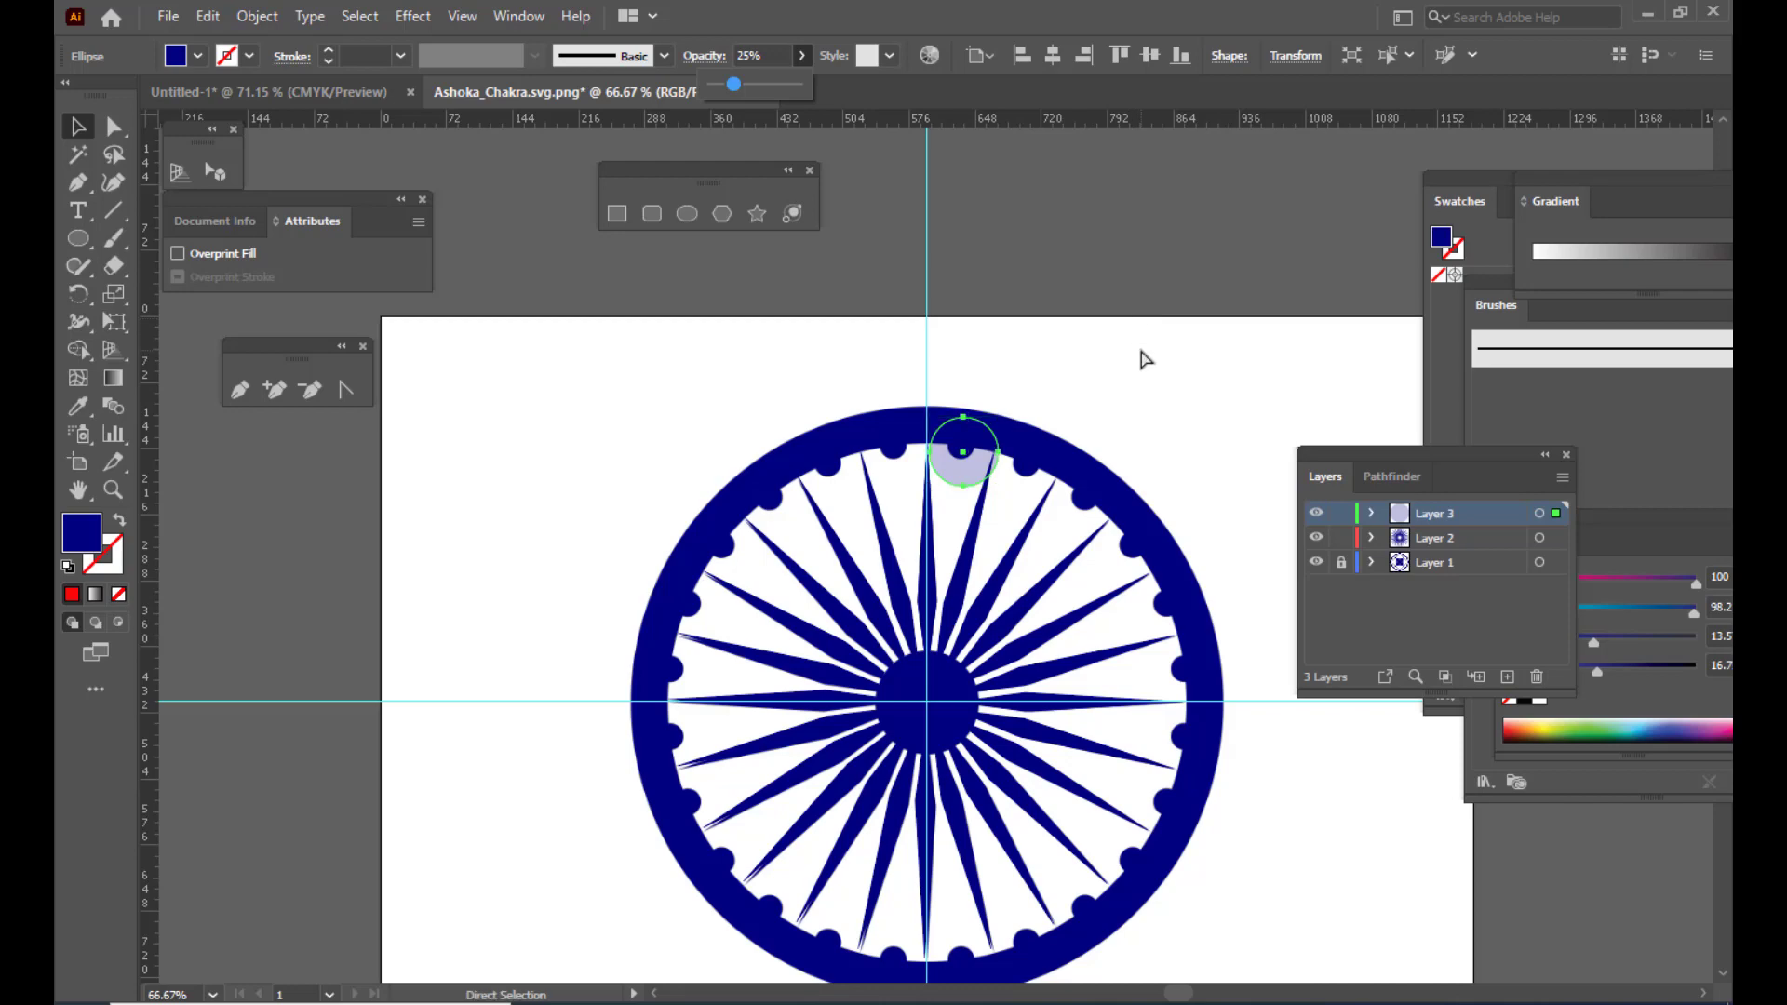
pyautogui.click(79, 128)
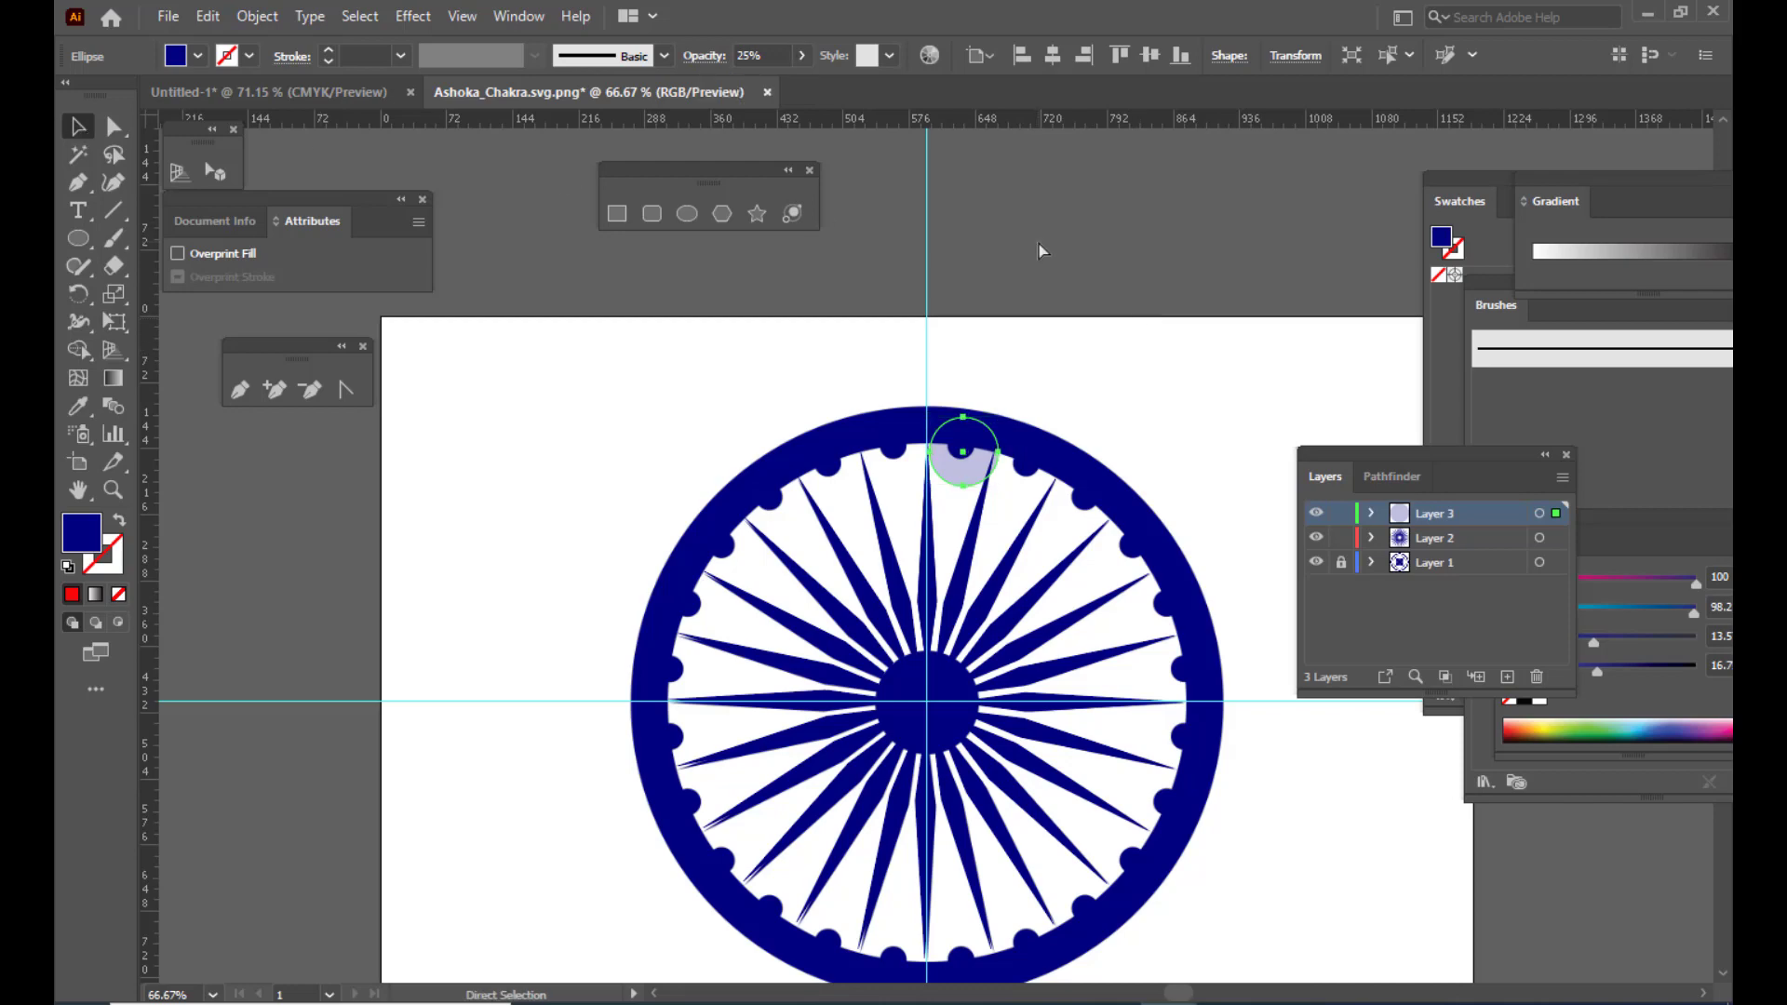
# Scale the circle down and reposition it to match the outline of the rim bump beneath it
pyautogui.hotkey('ctrl', '=')
pyautogui.hotkey('ctrl', '=')
pyautogui.hotkey('ctrl', '=')
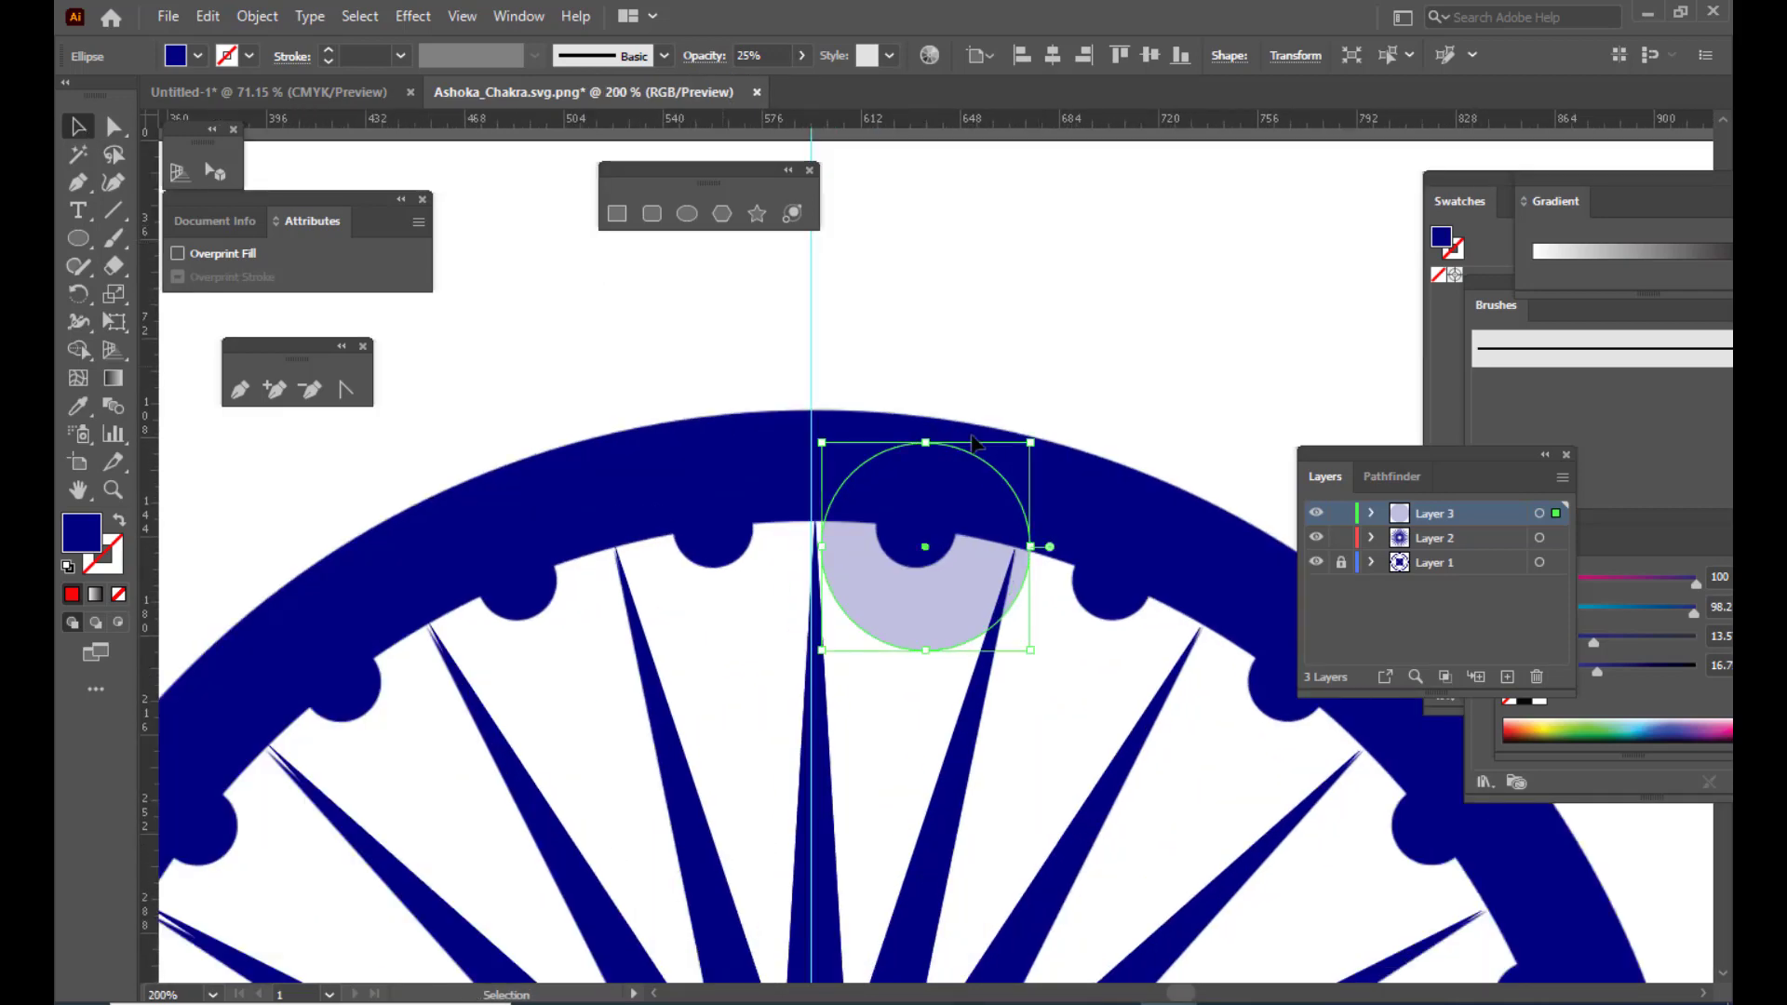
pyautogui.moveTo(1031, 441); pyautogui.dragTo(943, 530)
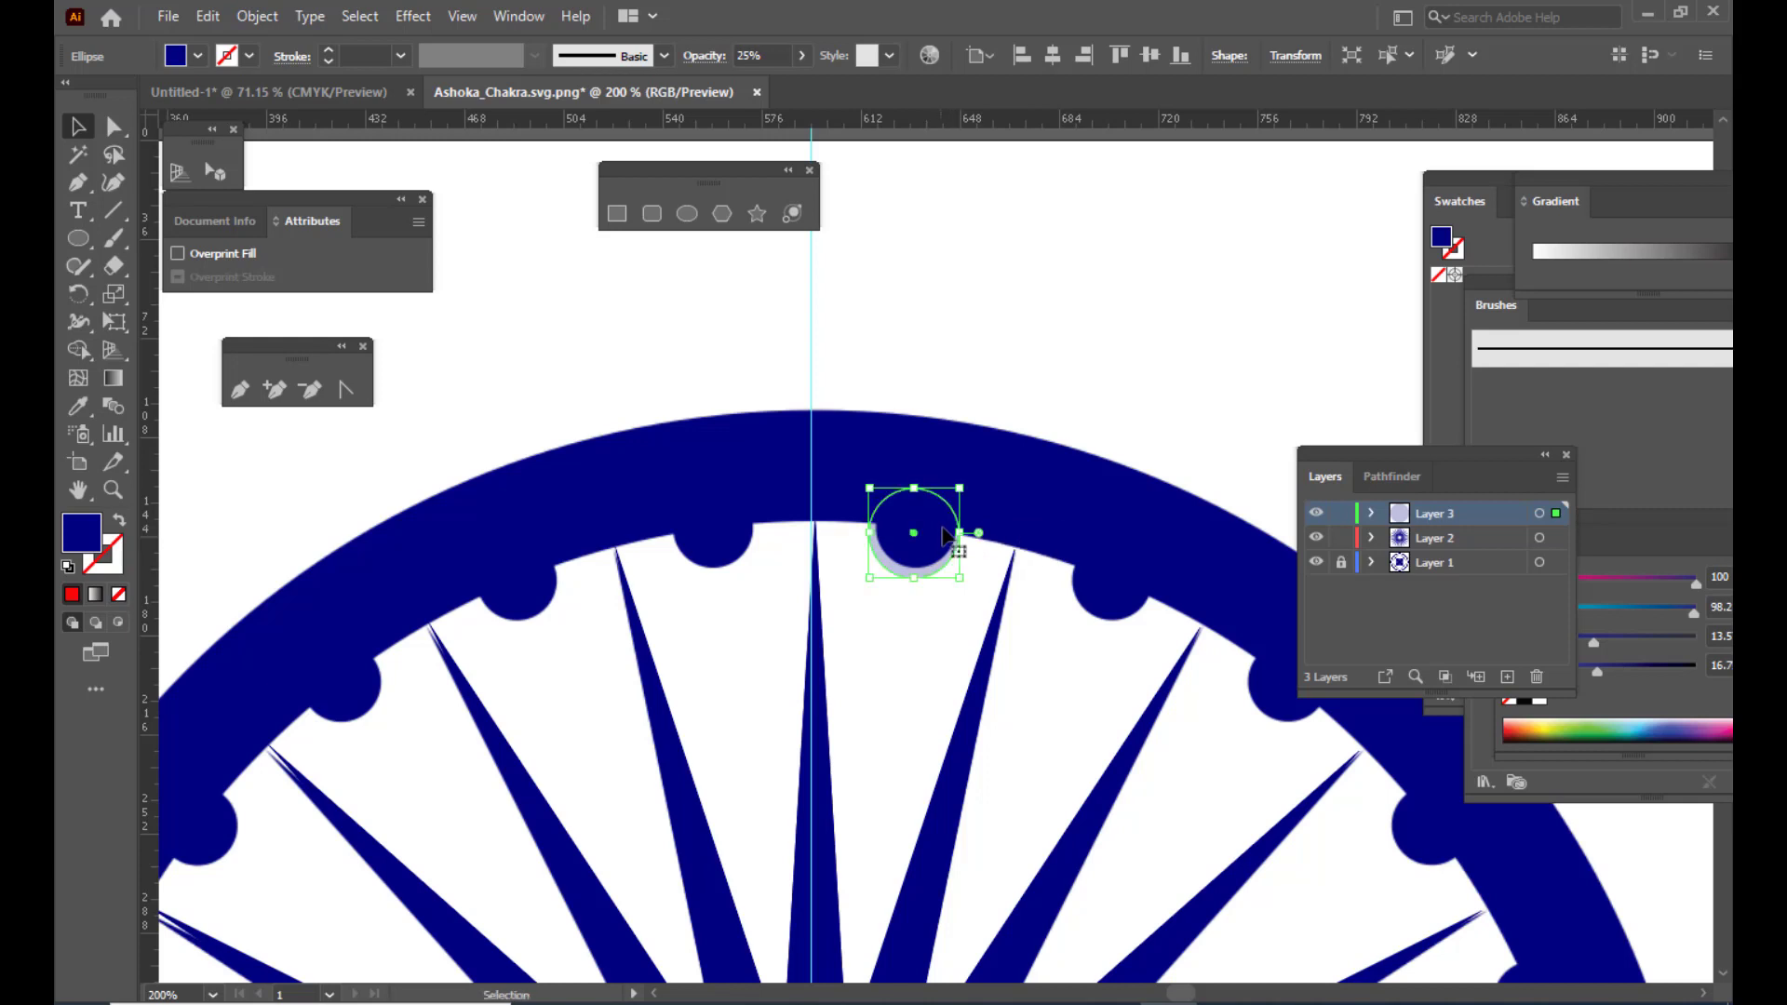
pyautogui.hotkey('ctrl', '+')
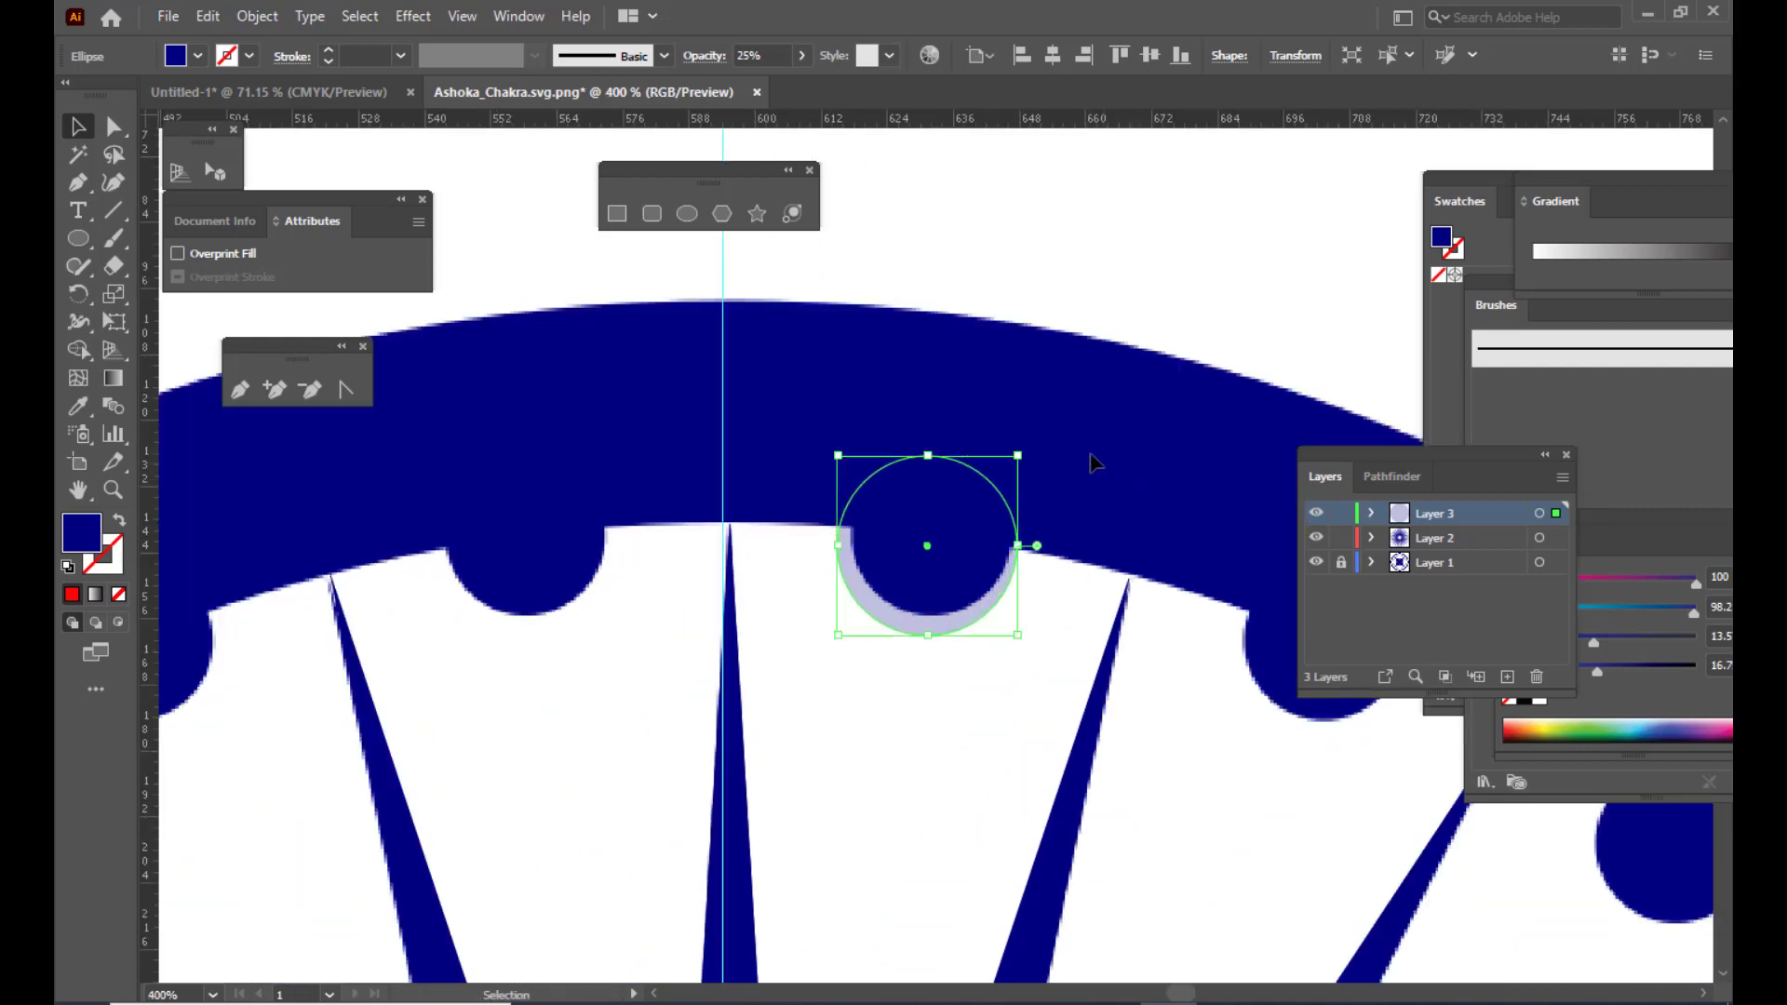
pyautogui.moveTo(1019, 453)
pyautogui.mouseDown()
pyautogui.moveTo(977, 526)
pyautogui.moveTo(1024, 463)
pyautogui.mouseUp()
pyautogui.moveTo(980, 526); pyautogui.dragTo(973, 527)
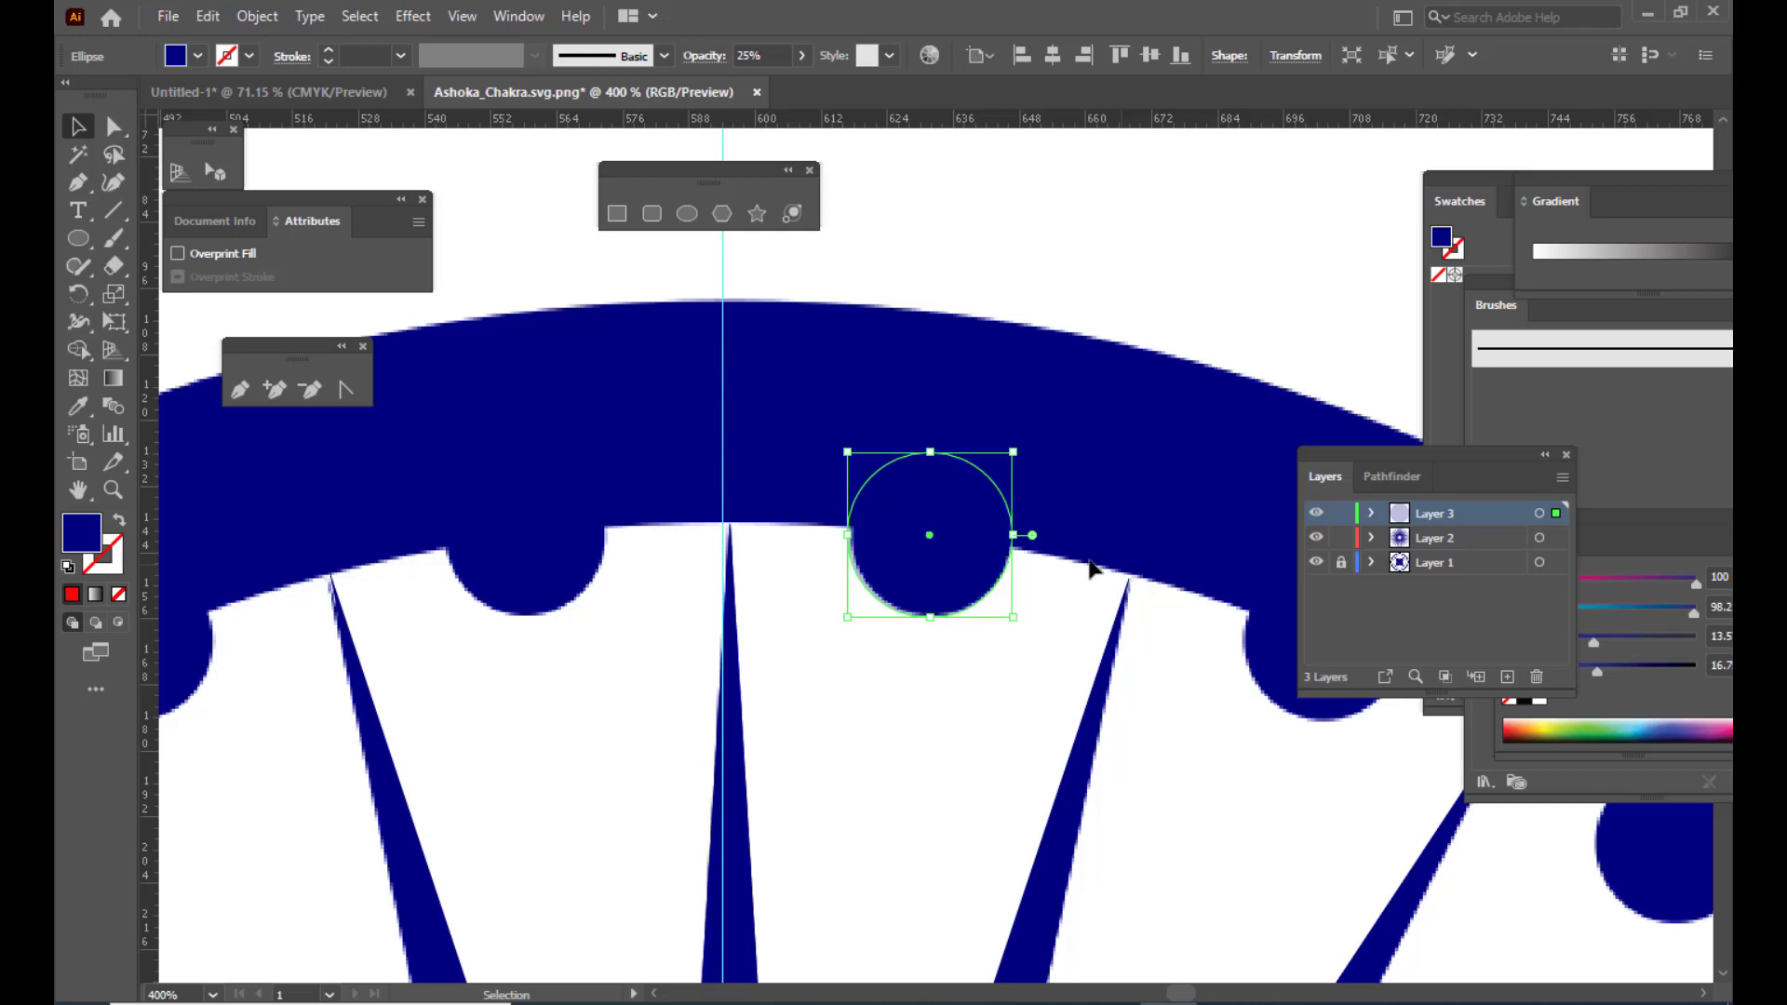
# Restore the fitted circle's opacity to 100%
pyautogui.click(801, 55)
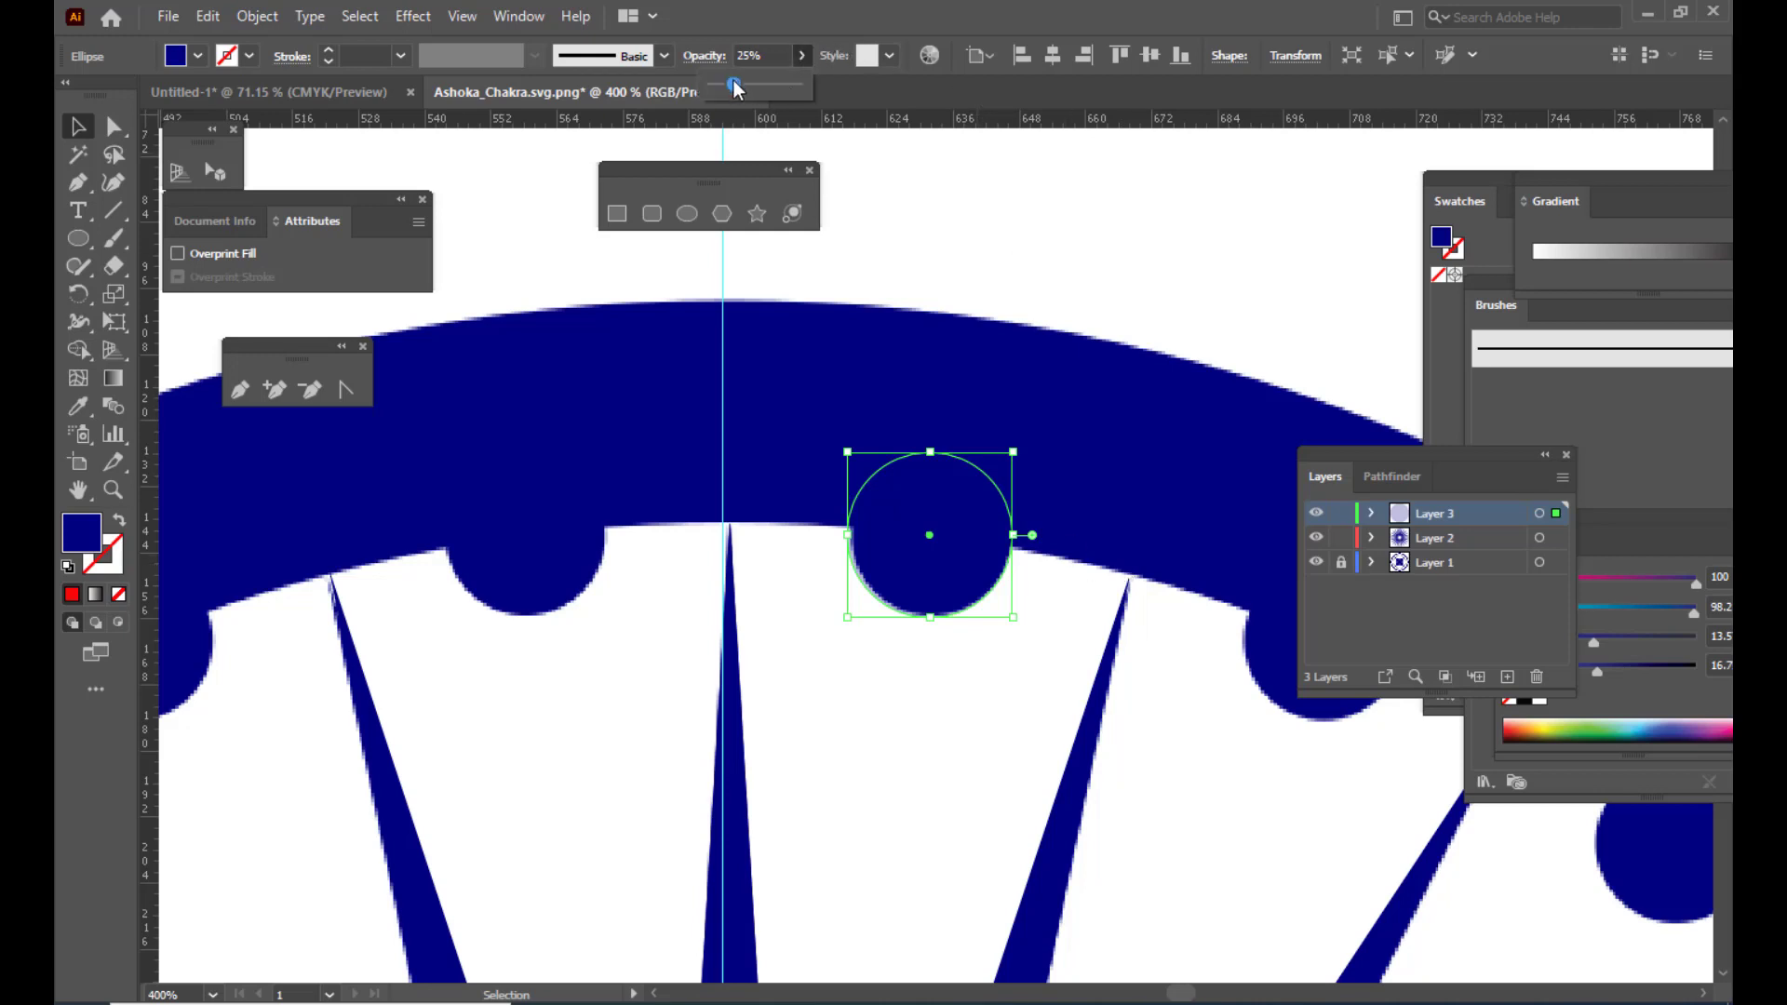
pyautogui.moveTo(738, 78); pyautogui.dragTo(751, 82)
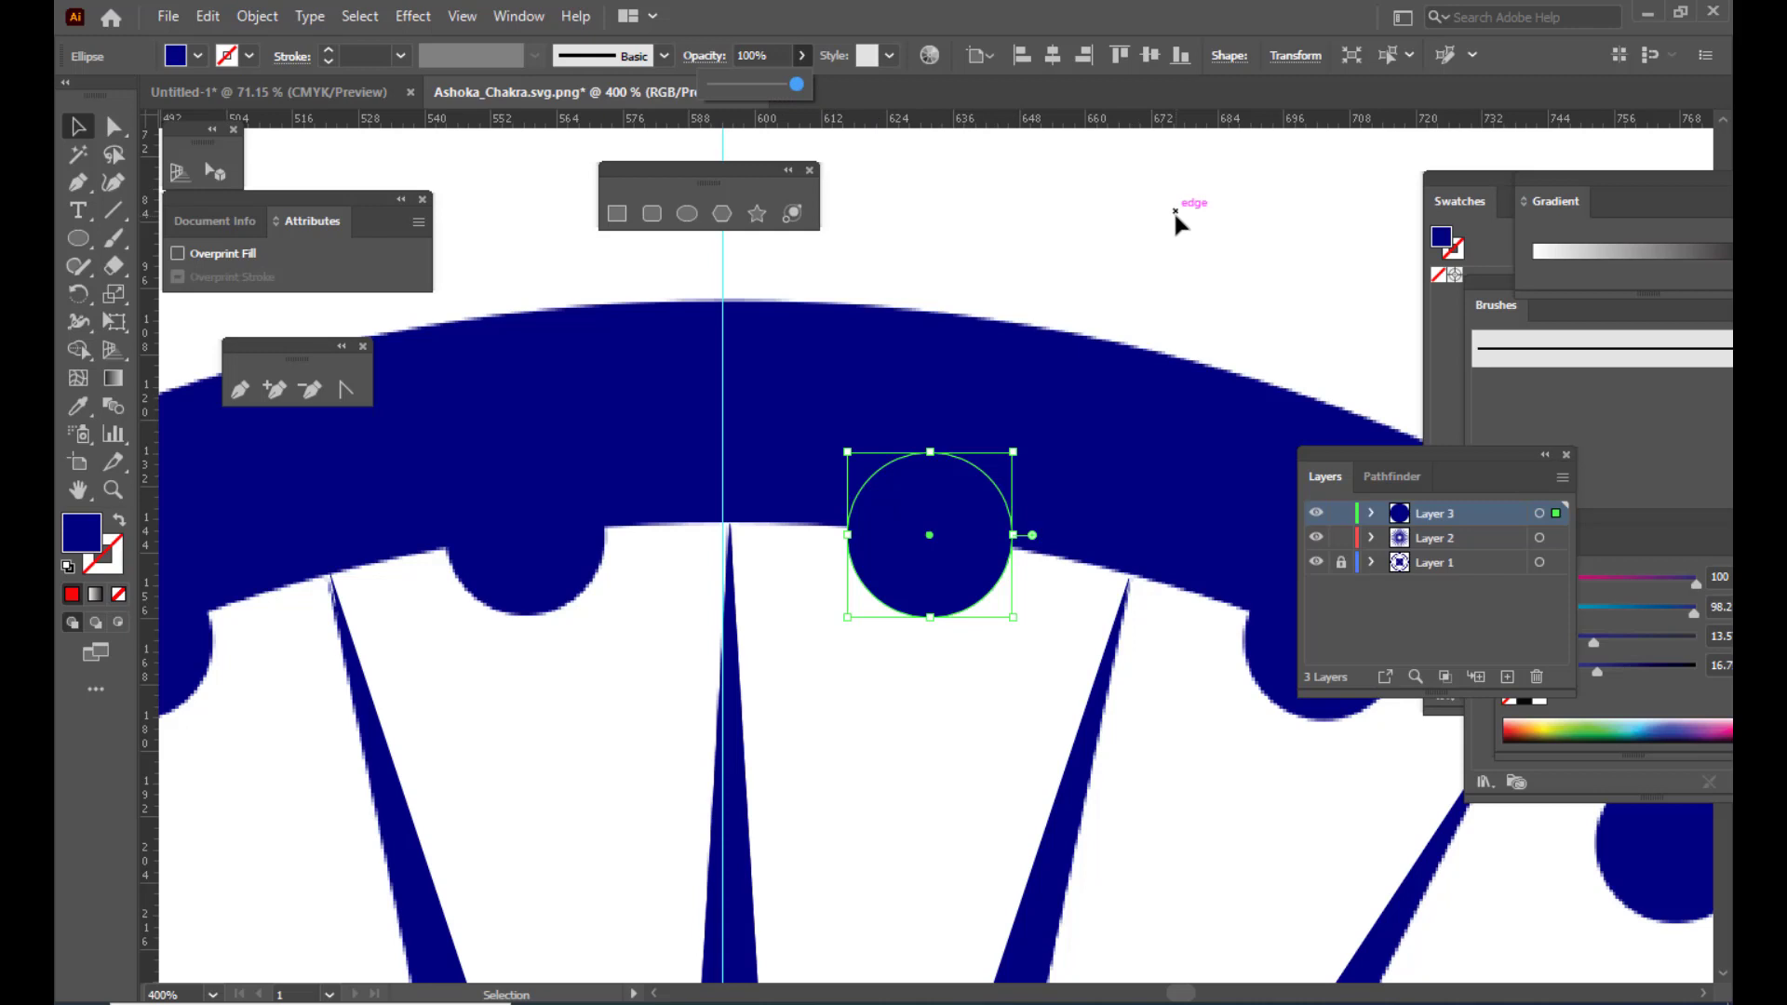
pyautogui.click(79, 126)
# Make a copy of the bump circle rotated 15° around the intersection of the guides at the hub centre
pyautogui.hotkey('ctrl', '-')
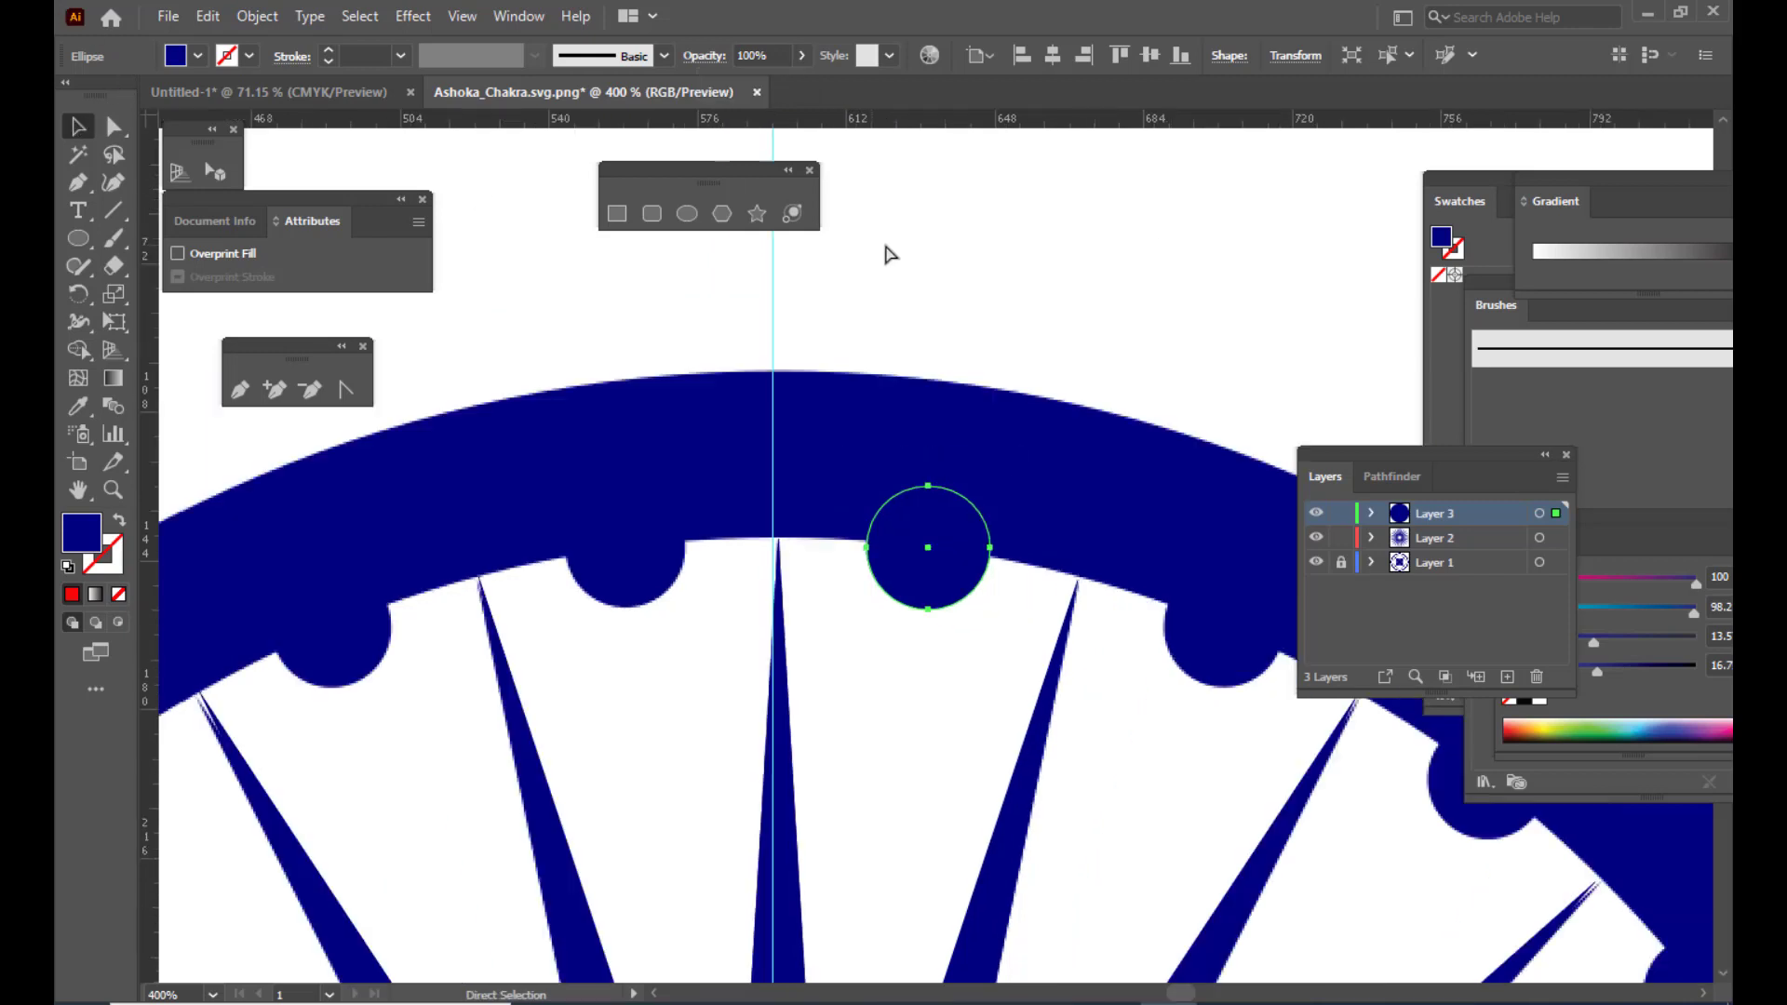
pyautogui.hotkey('ctrl', '-')
pyautogui.hotkey('ctrl', '-')
pyautogui.hotkey('ctrl', '-')
pyautogui.hotkey('ctrl', '-')
pyautogui.hotkey('ctrl', '-')
pyautogui.hotkey('ctrl', '-')
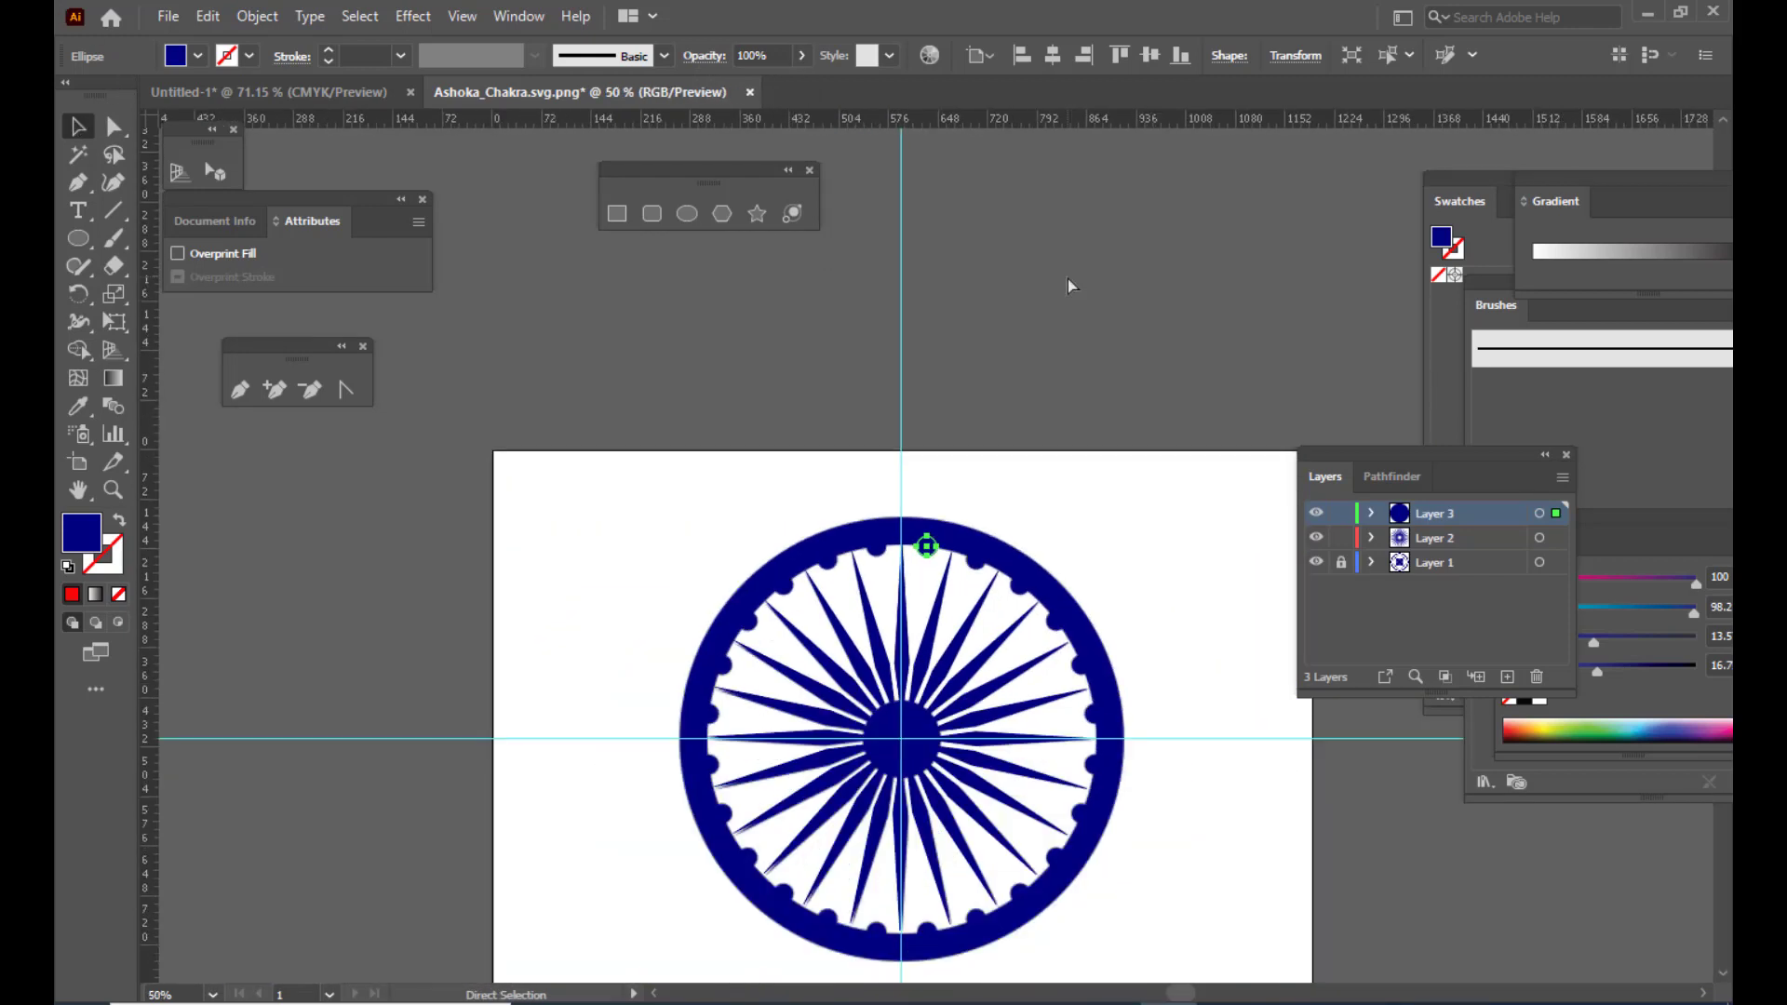
pyautogui.hotkey('ctrl', '+')
pyautogui.hotkey('ctrl', '+')
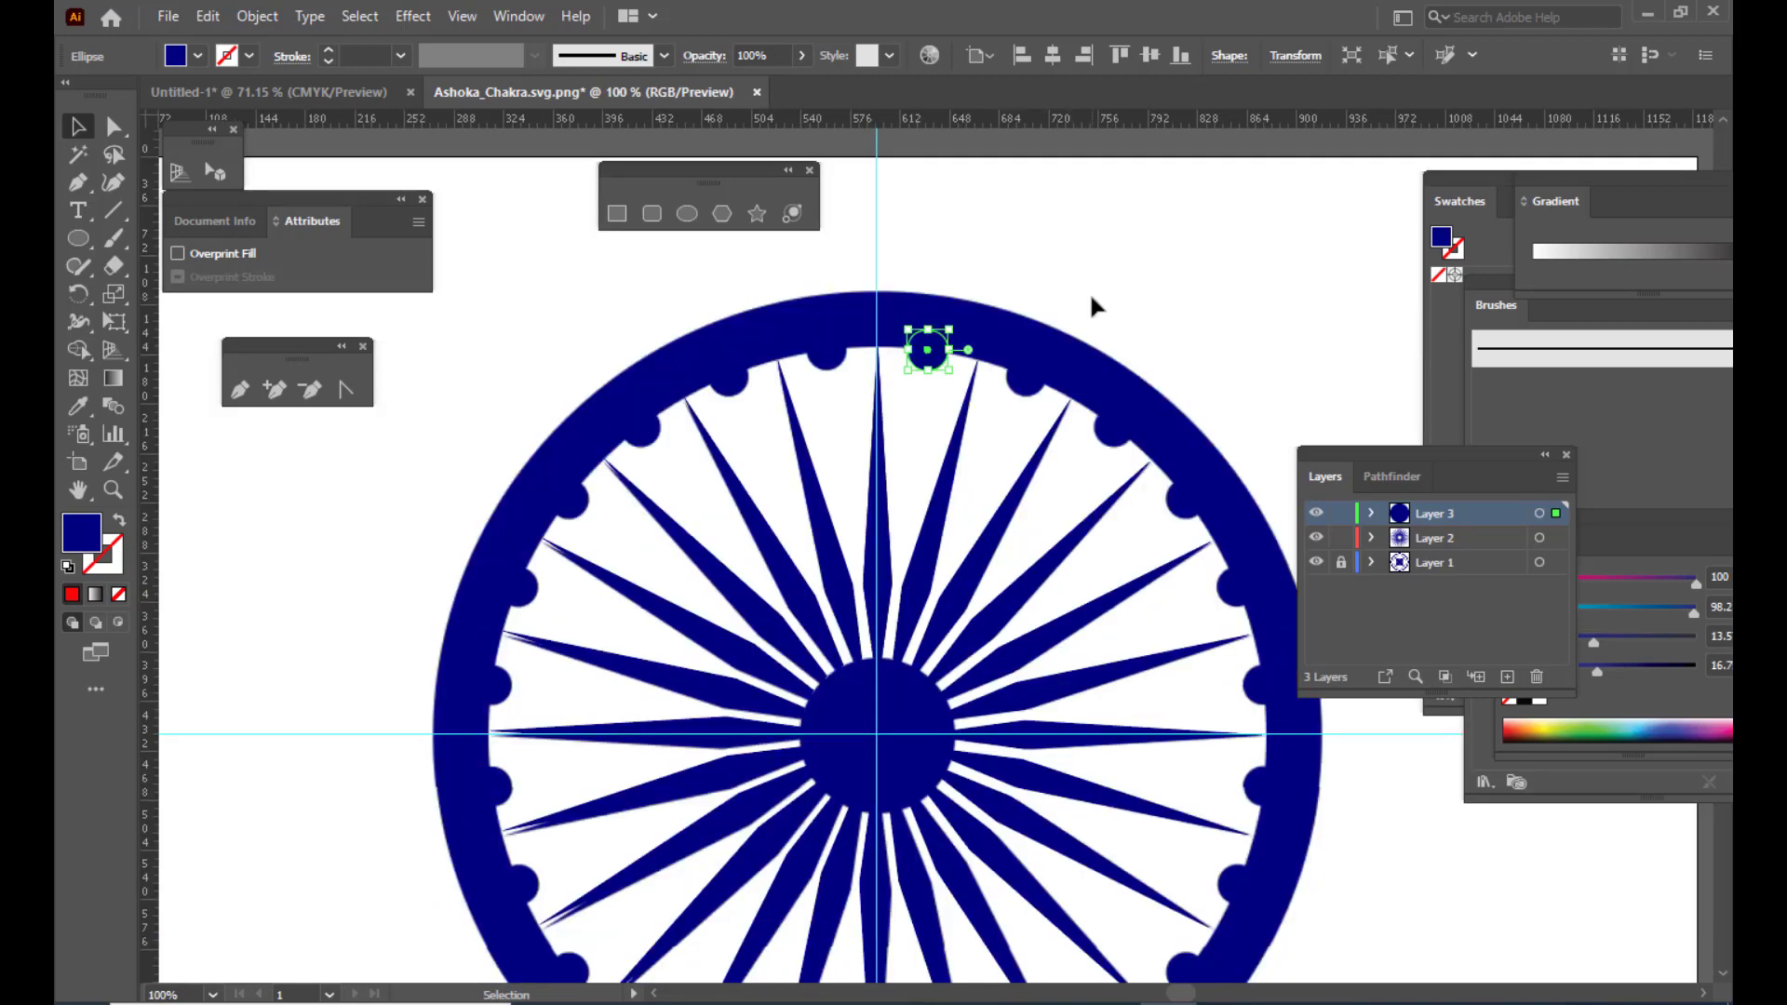
pyautogui.scroll(-2, 1093, 298)
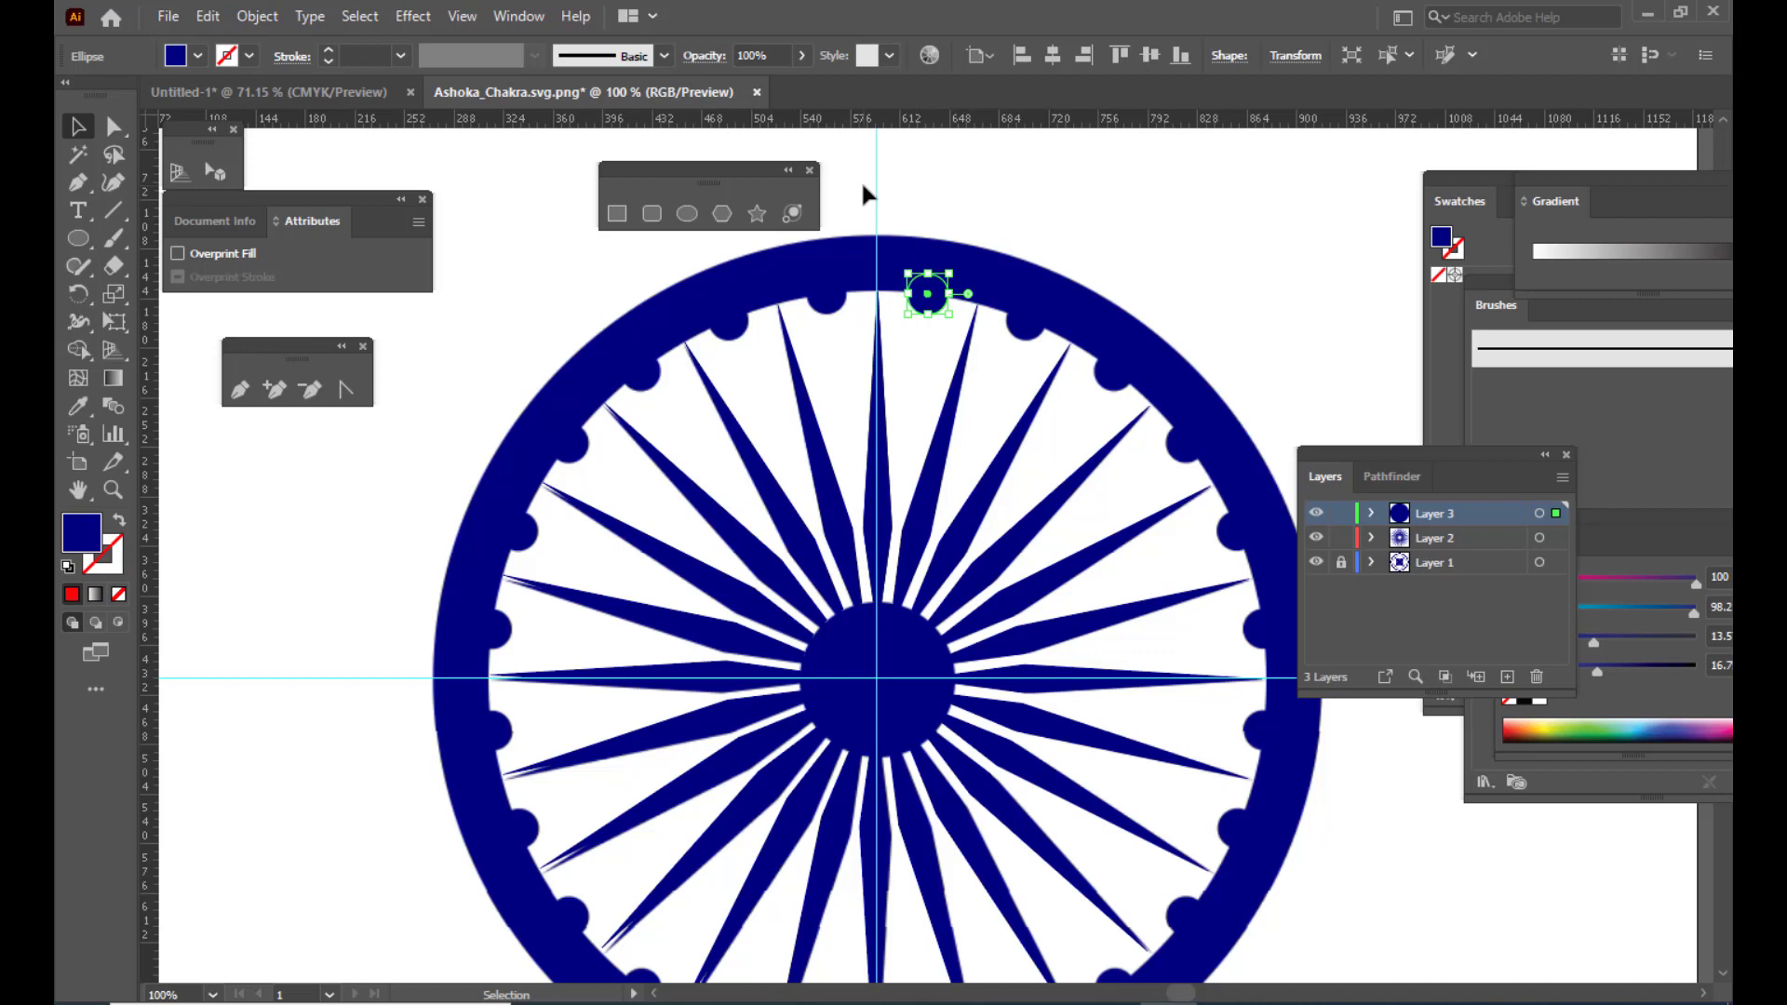
pyautogui.press('r')
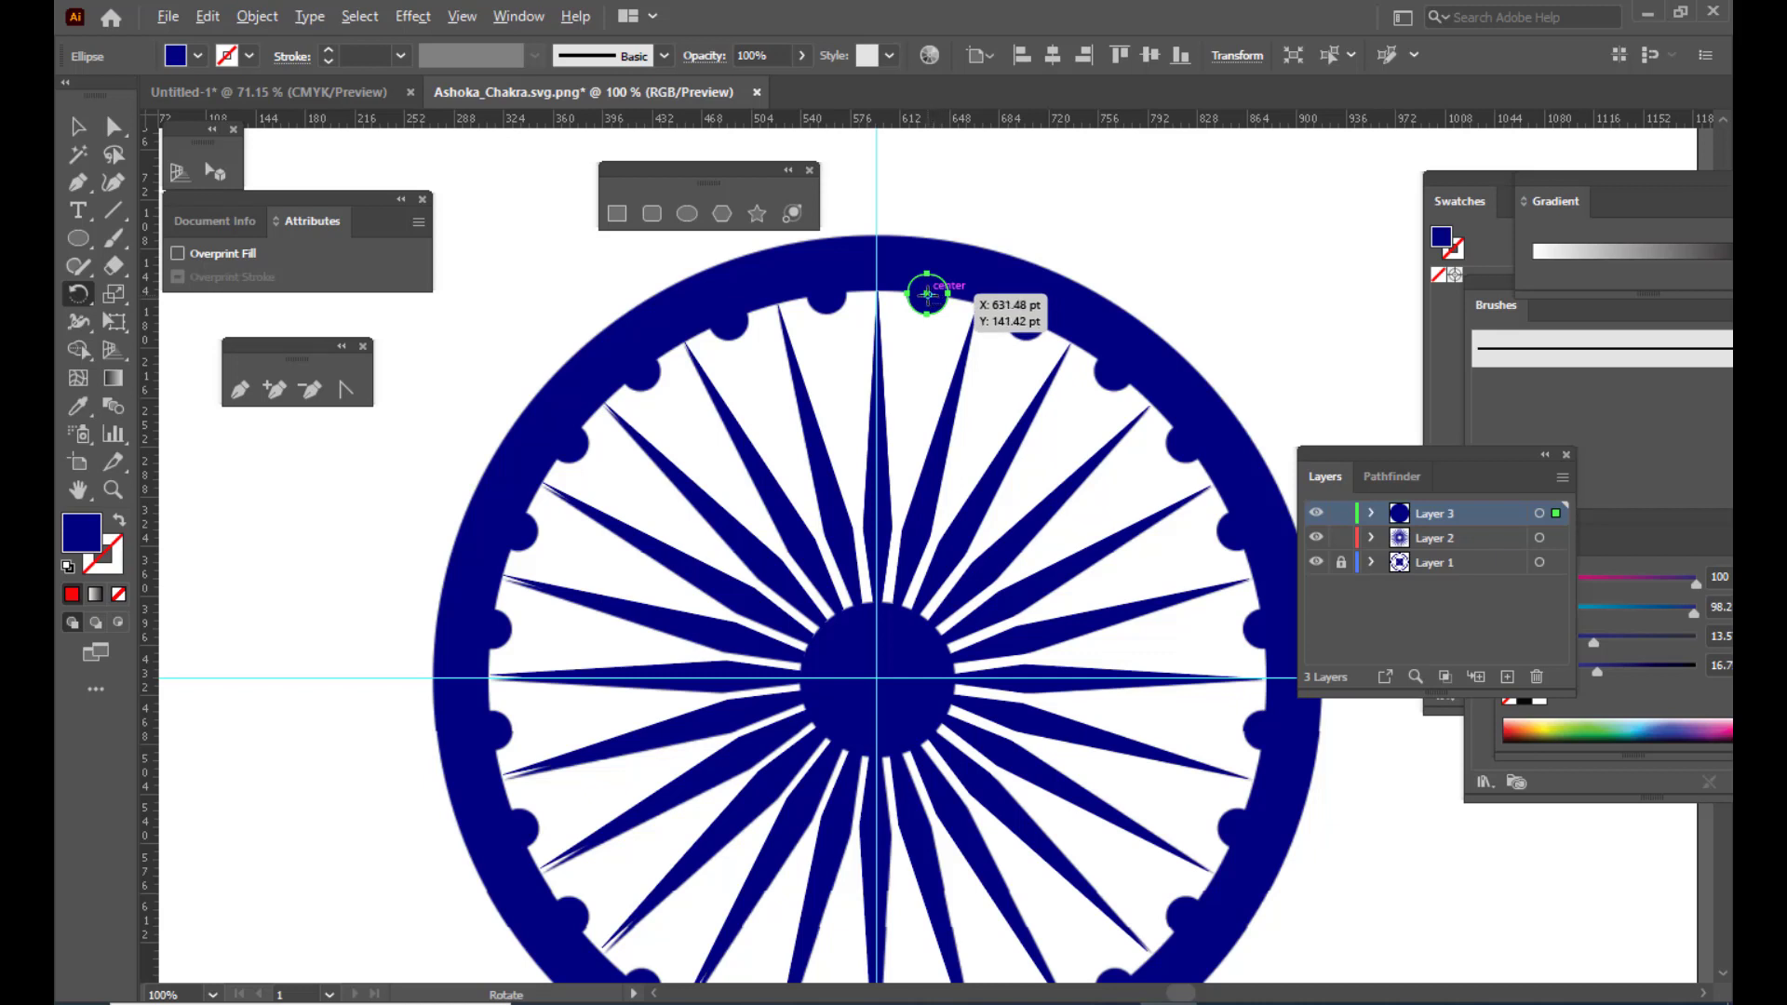
pyautogui.moveTo(926, 294); pyautogui.dragTo(876, 676)
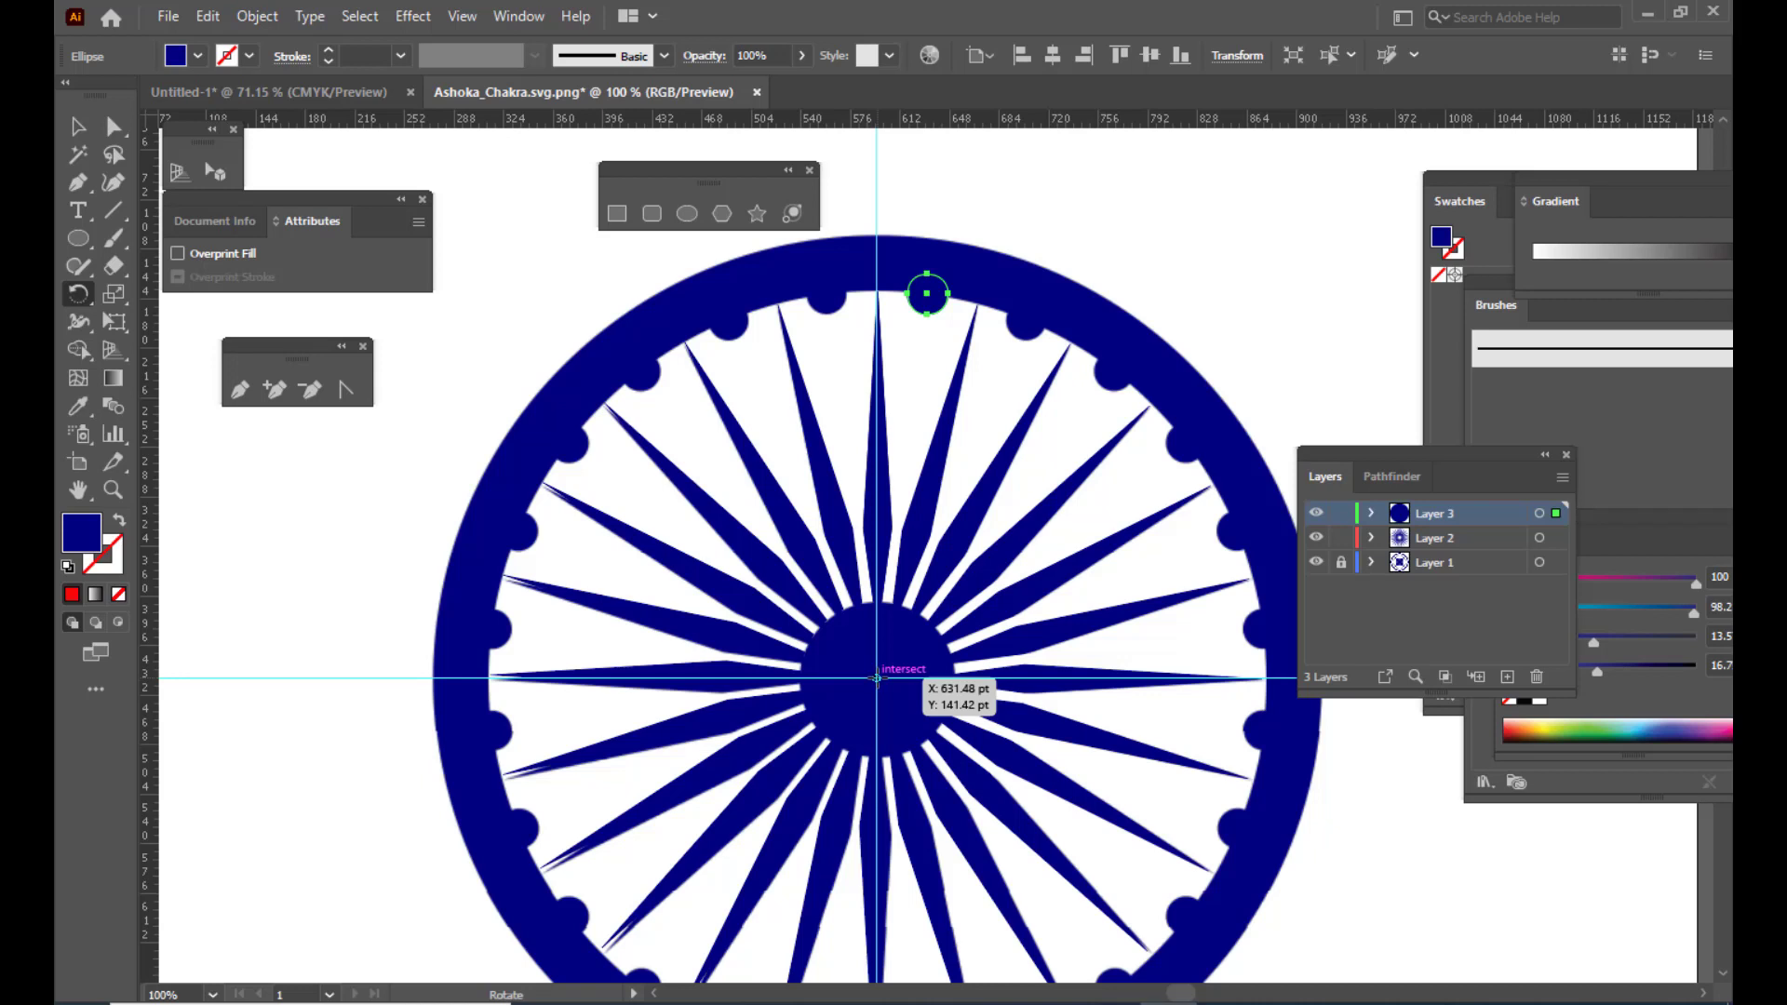
pyautogui.keyDown('alt'); pyautogui.click(876, 677); pyautogui.keyUp('alt')
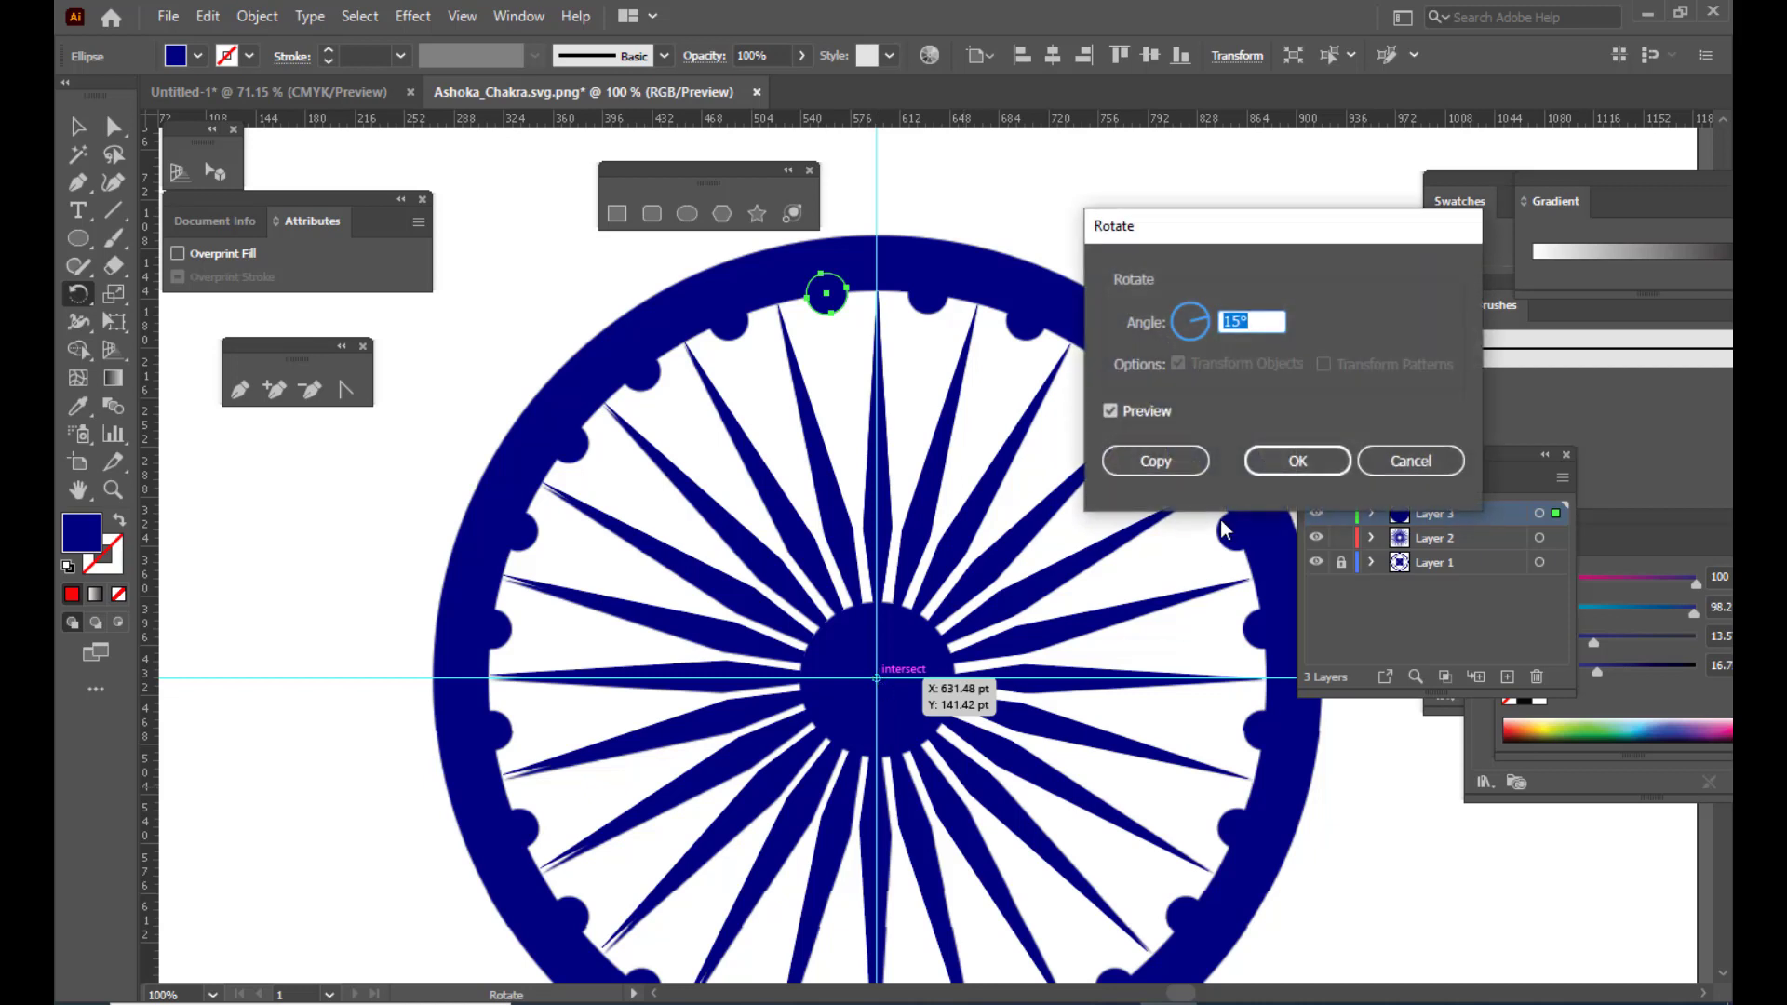
pyautogui.moveTo(1277, 228); pyautogui.dragTo(1202, 214)
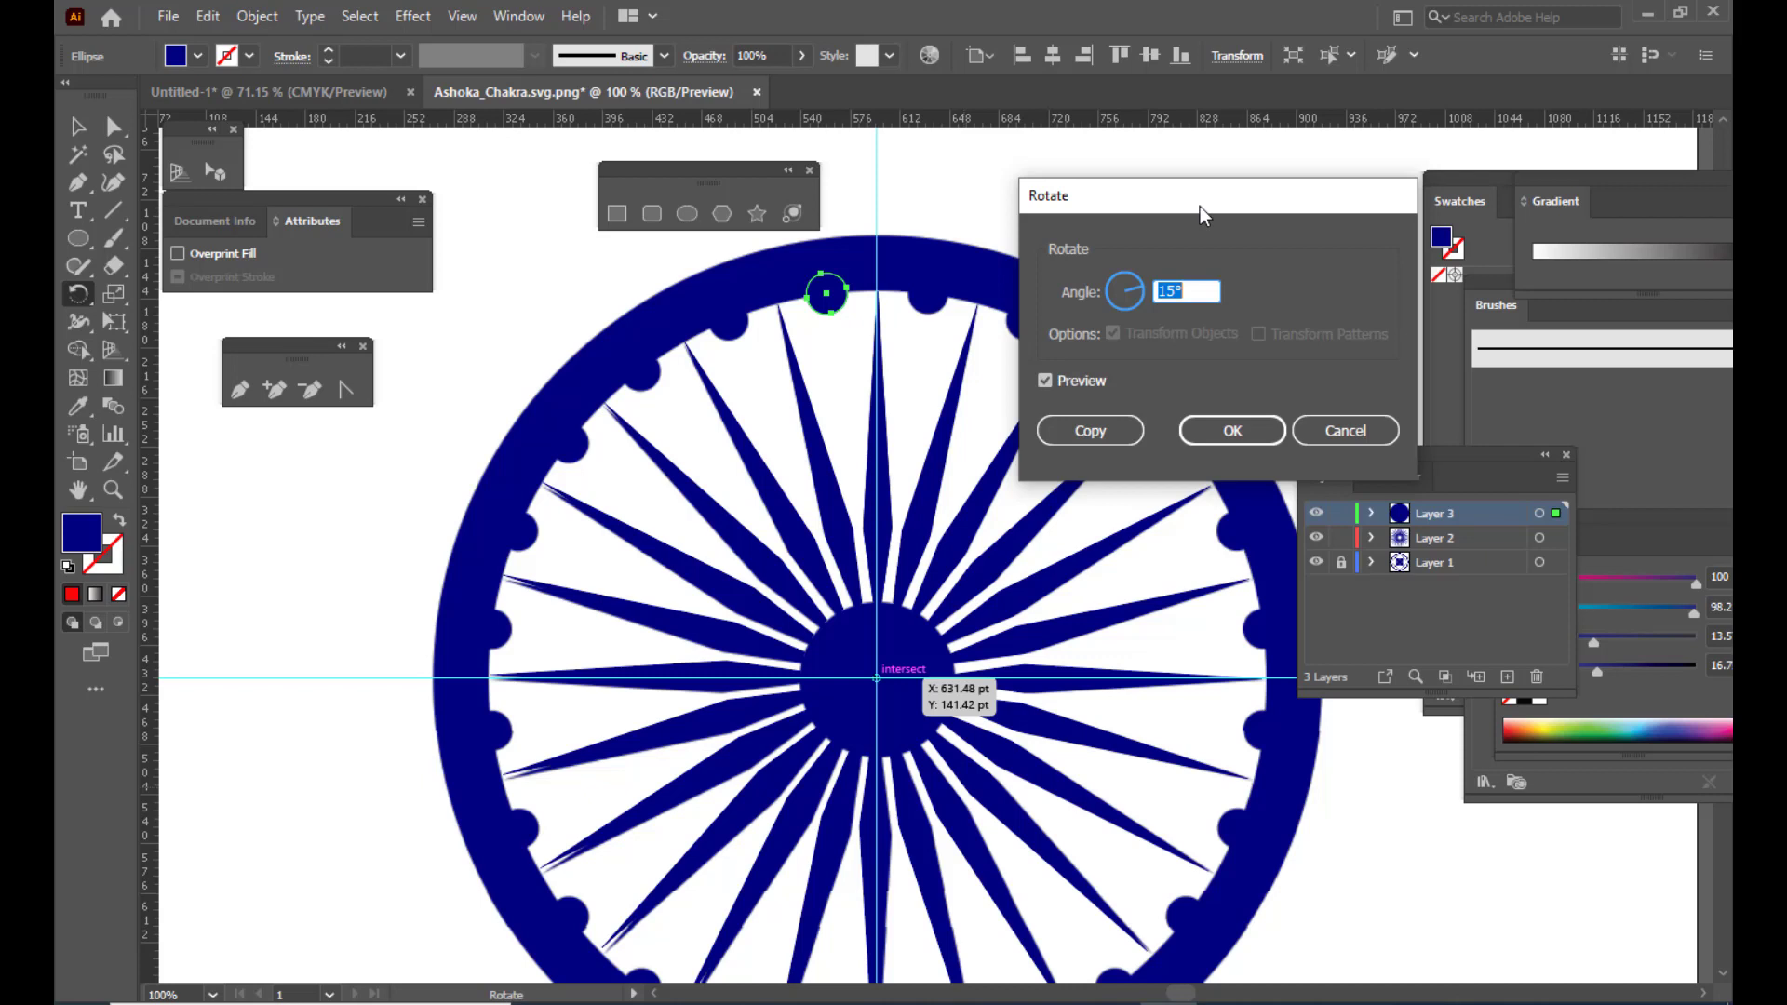
pyautogui.moveTo(1199, 206); pyautogui.dragTo(1222, 184)
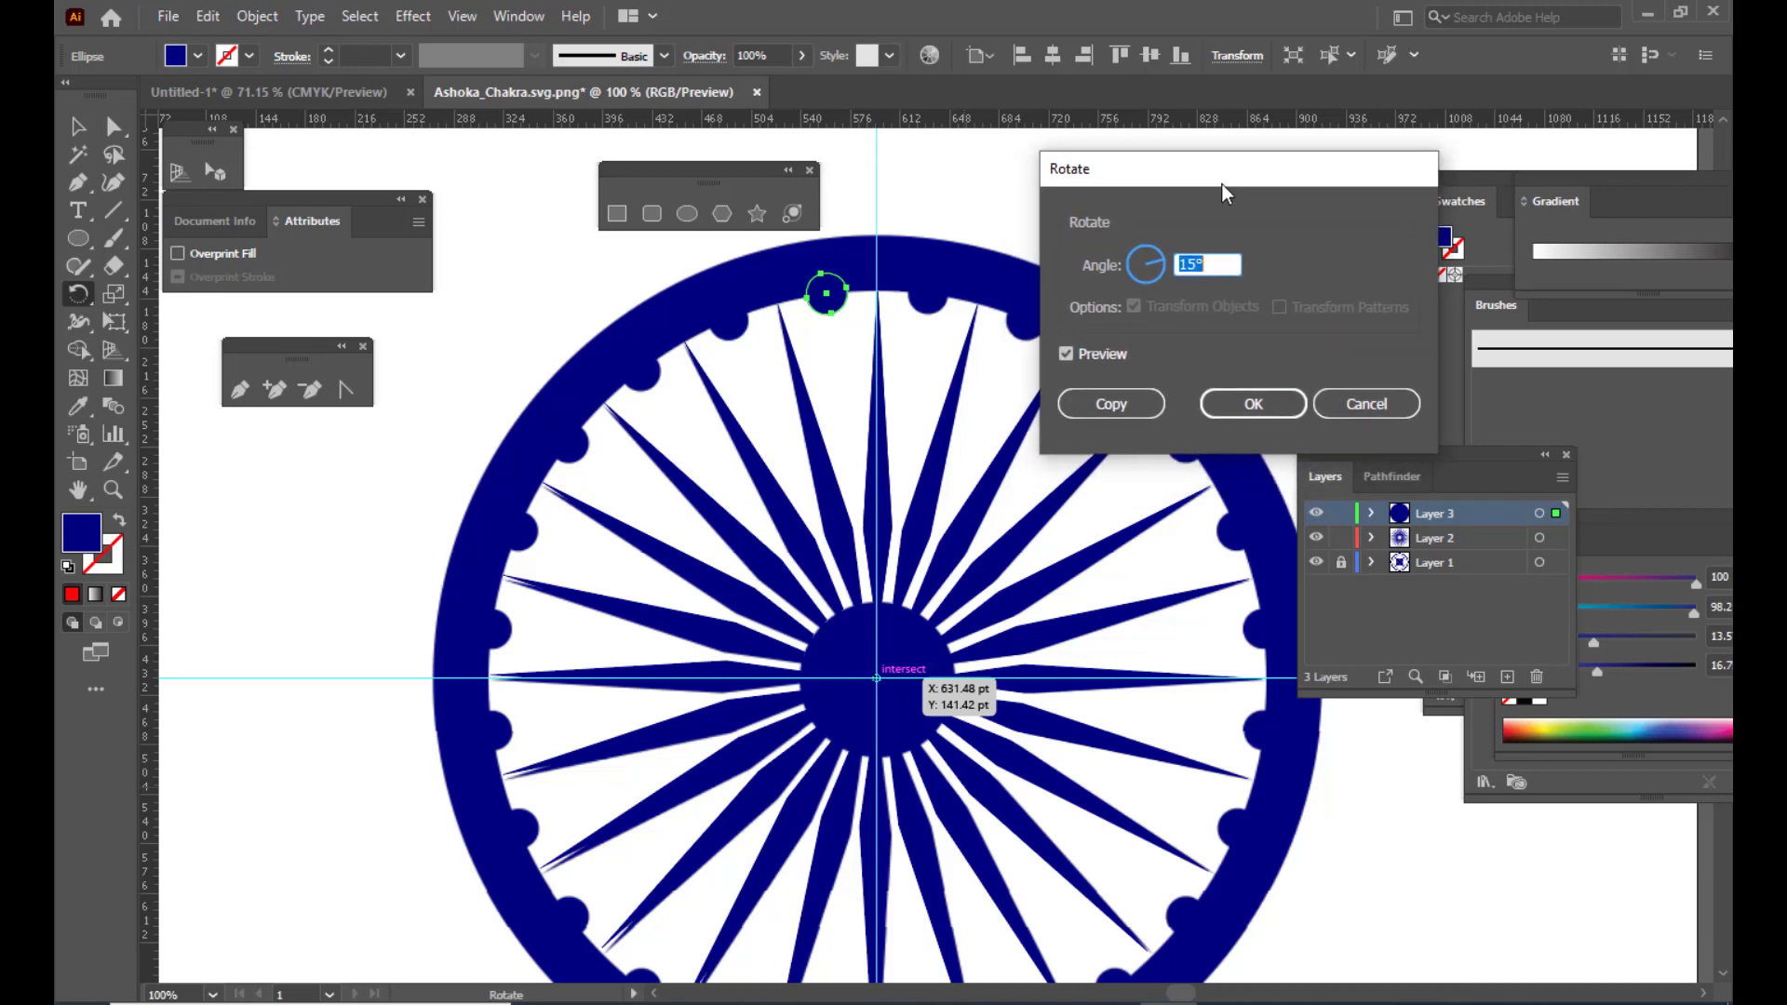
pyautogui.click(1118, 407)
pyautogui.press('ctrl')
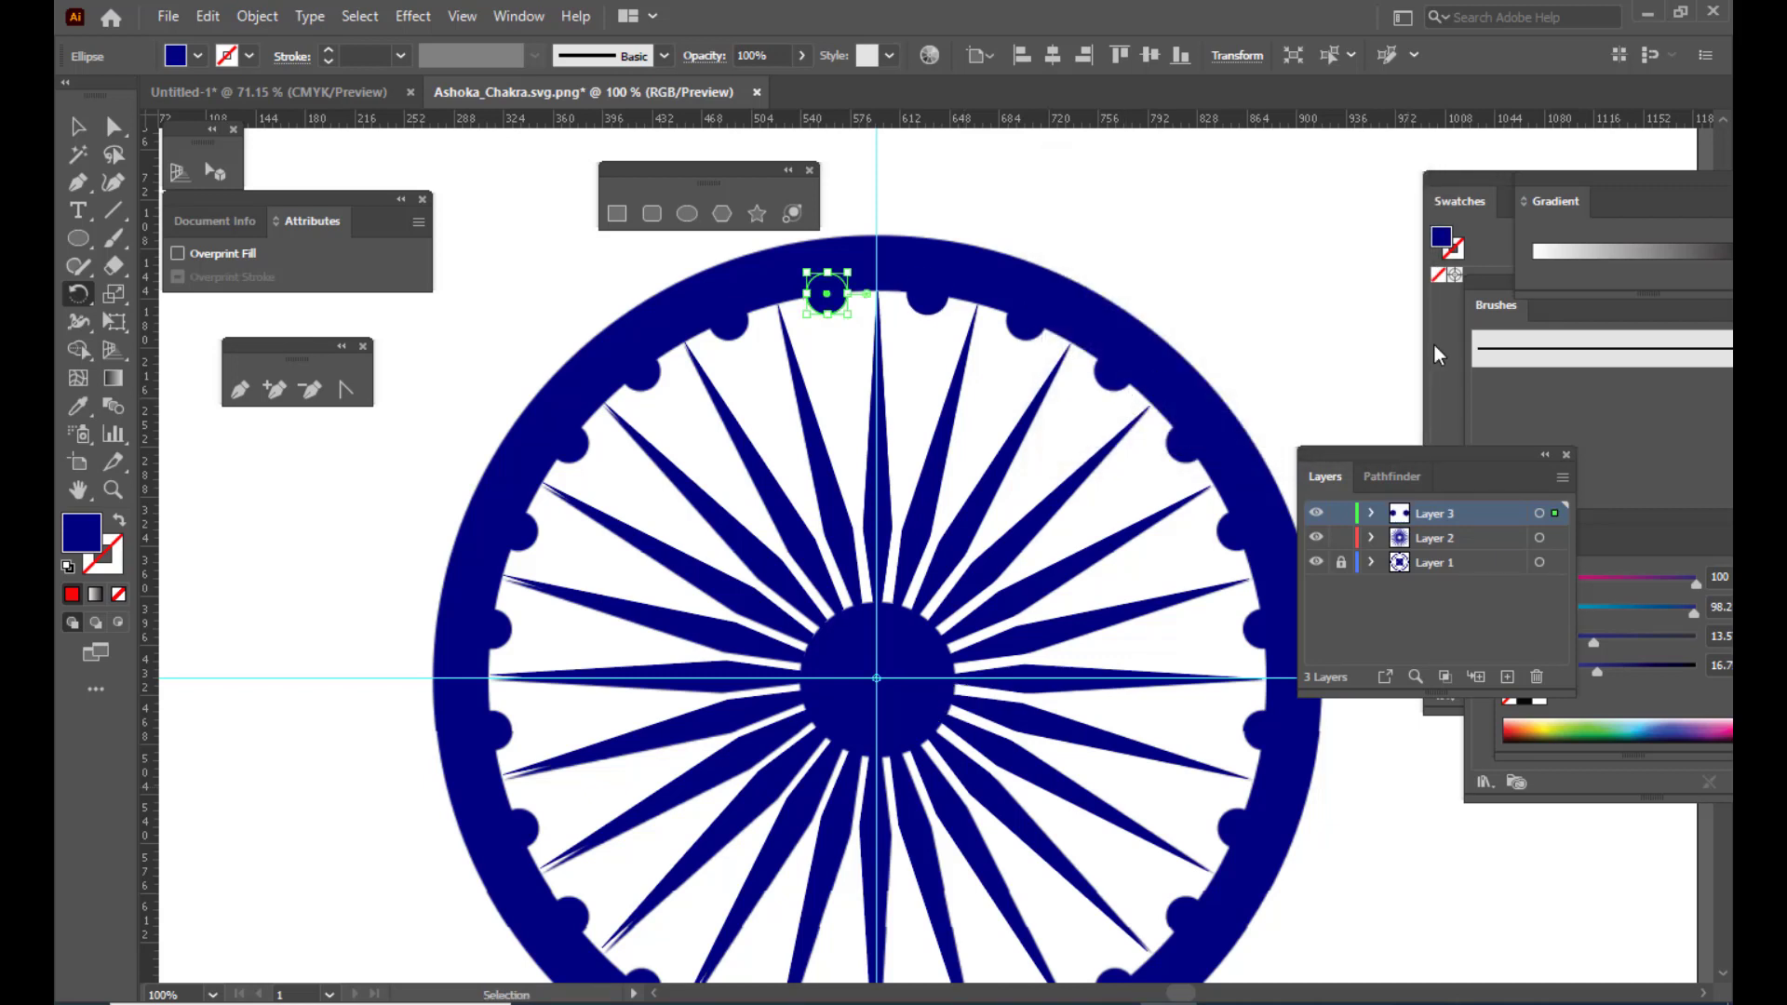
# Repeat the 15° rotated copy until bump circles cover the whole inner edge of the rim
pyautogui.hotkey('ctrl', 'd')
pyautogui.hotkey('ctrl', 'd')
pyautogui.hotkey('ctrl', 'd')
pyautogui.hotkey('ctrl', 'd')
pyautogui.hotkey('ctrl', 'd')
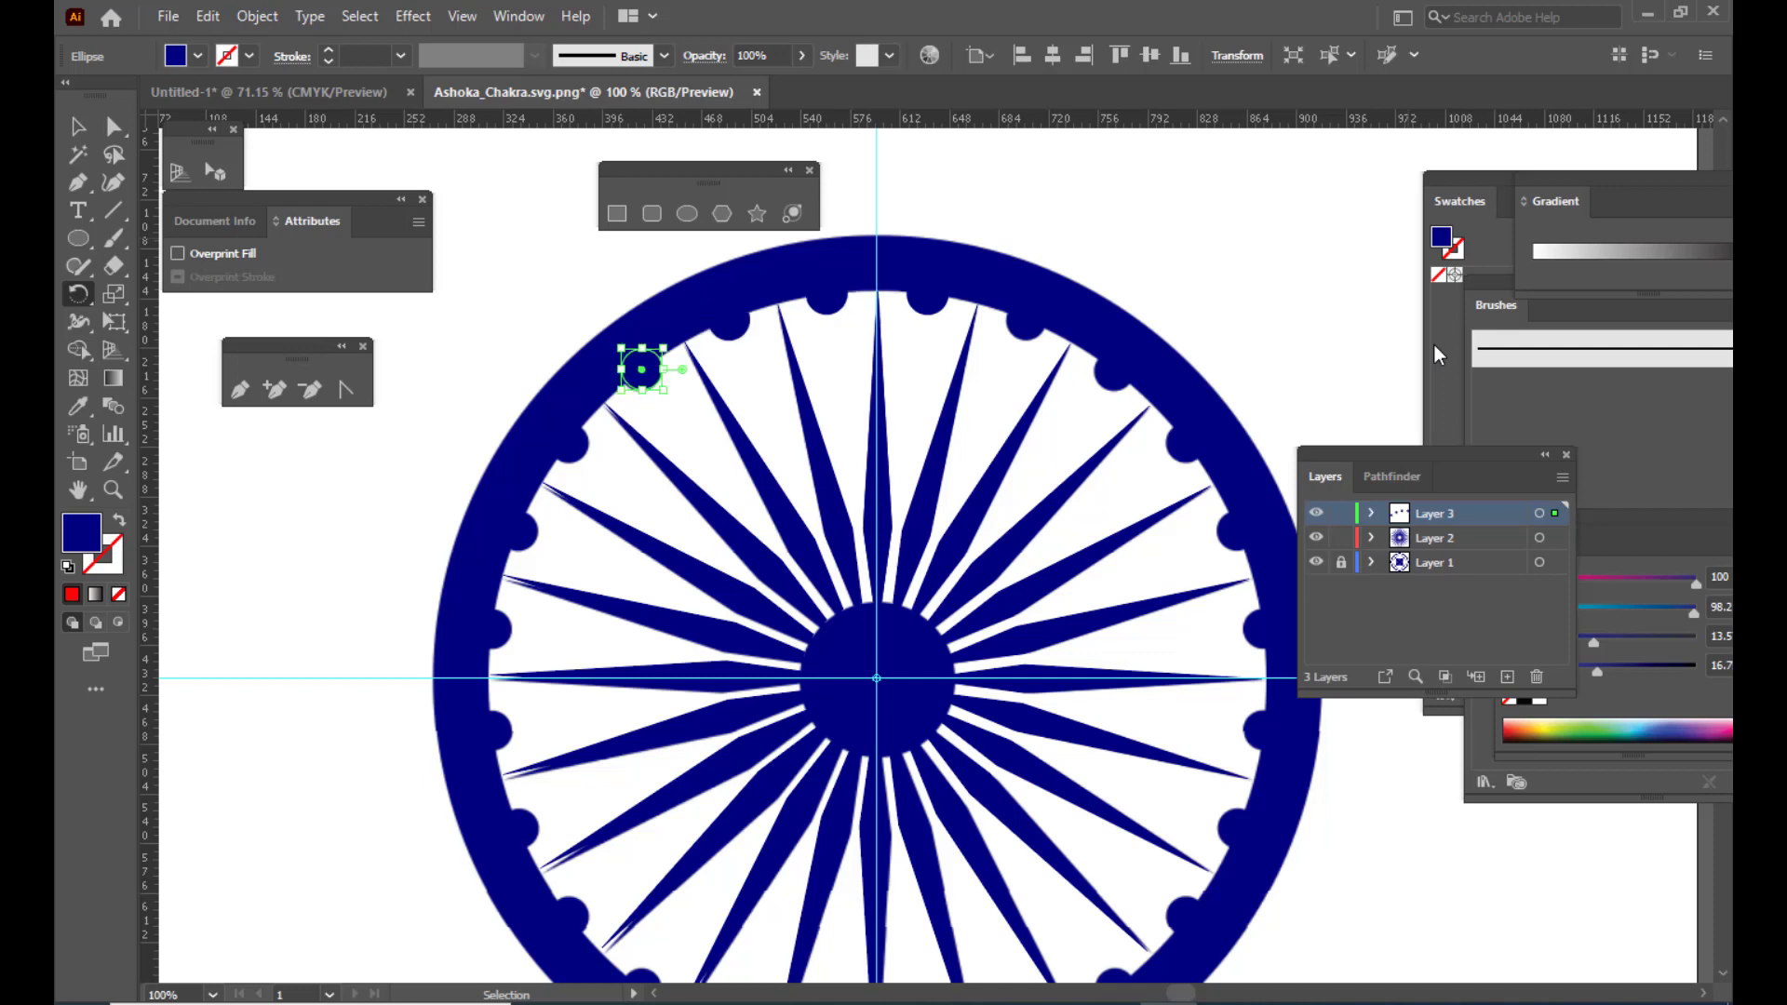
pyautogui.hotkey('ctrl', 'd')
pyautogui.hotkey('ctrl', 'd')
pyautogui.hotkey('ctrl', 'd')
pyautogui.hotkey('ctrl', 'd')
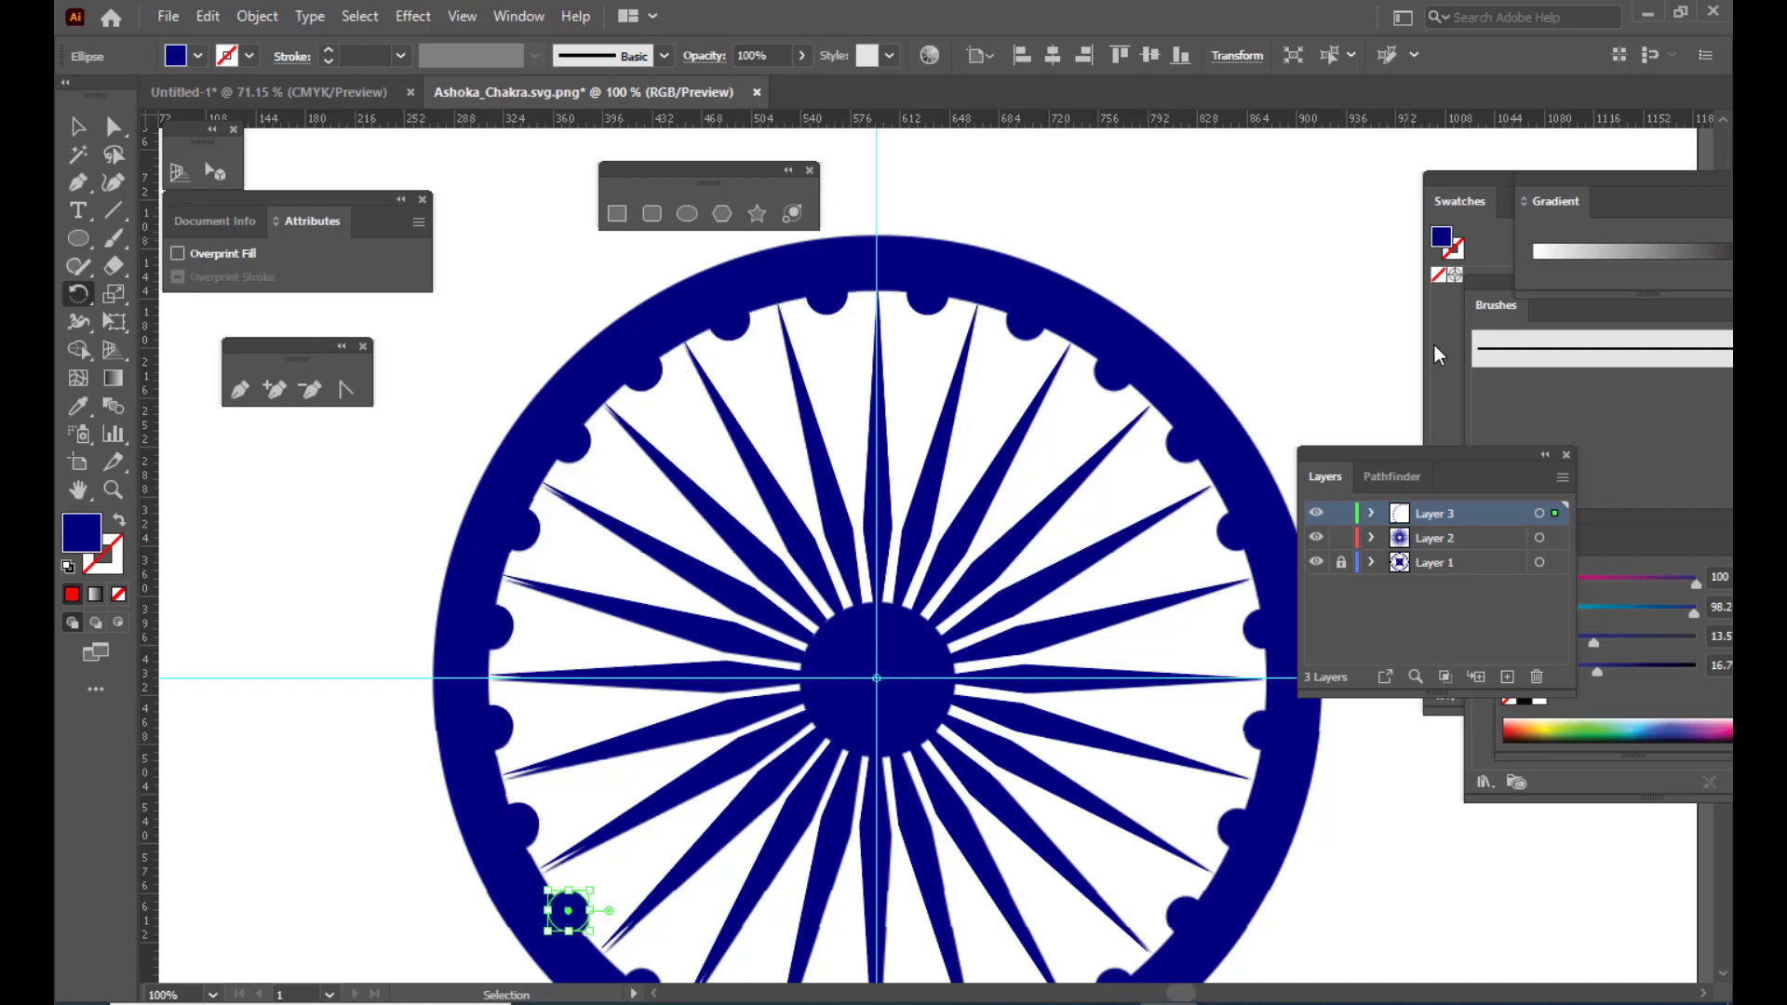
pyautogui.hotkey('ctrl', 'd')
pyautogui.hotkey('ctrl', 'd')
pyautogui.hotkey('ctrl', 'd')
pyautogui.hotkey('ctrl', 'd')
pyautogui.hotkey('ctrl', 'd')
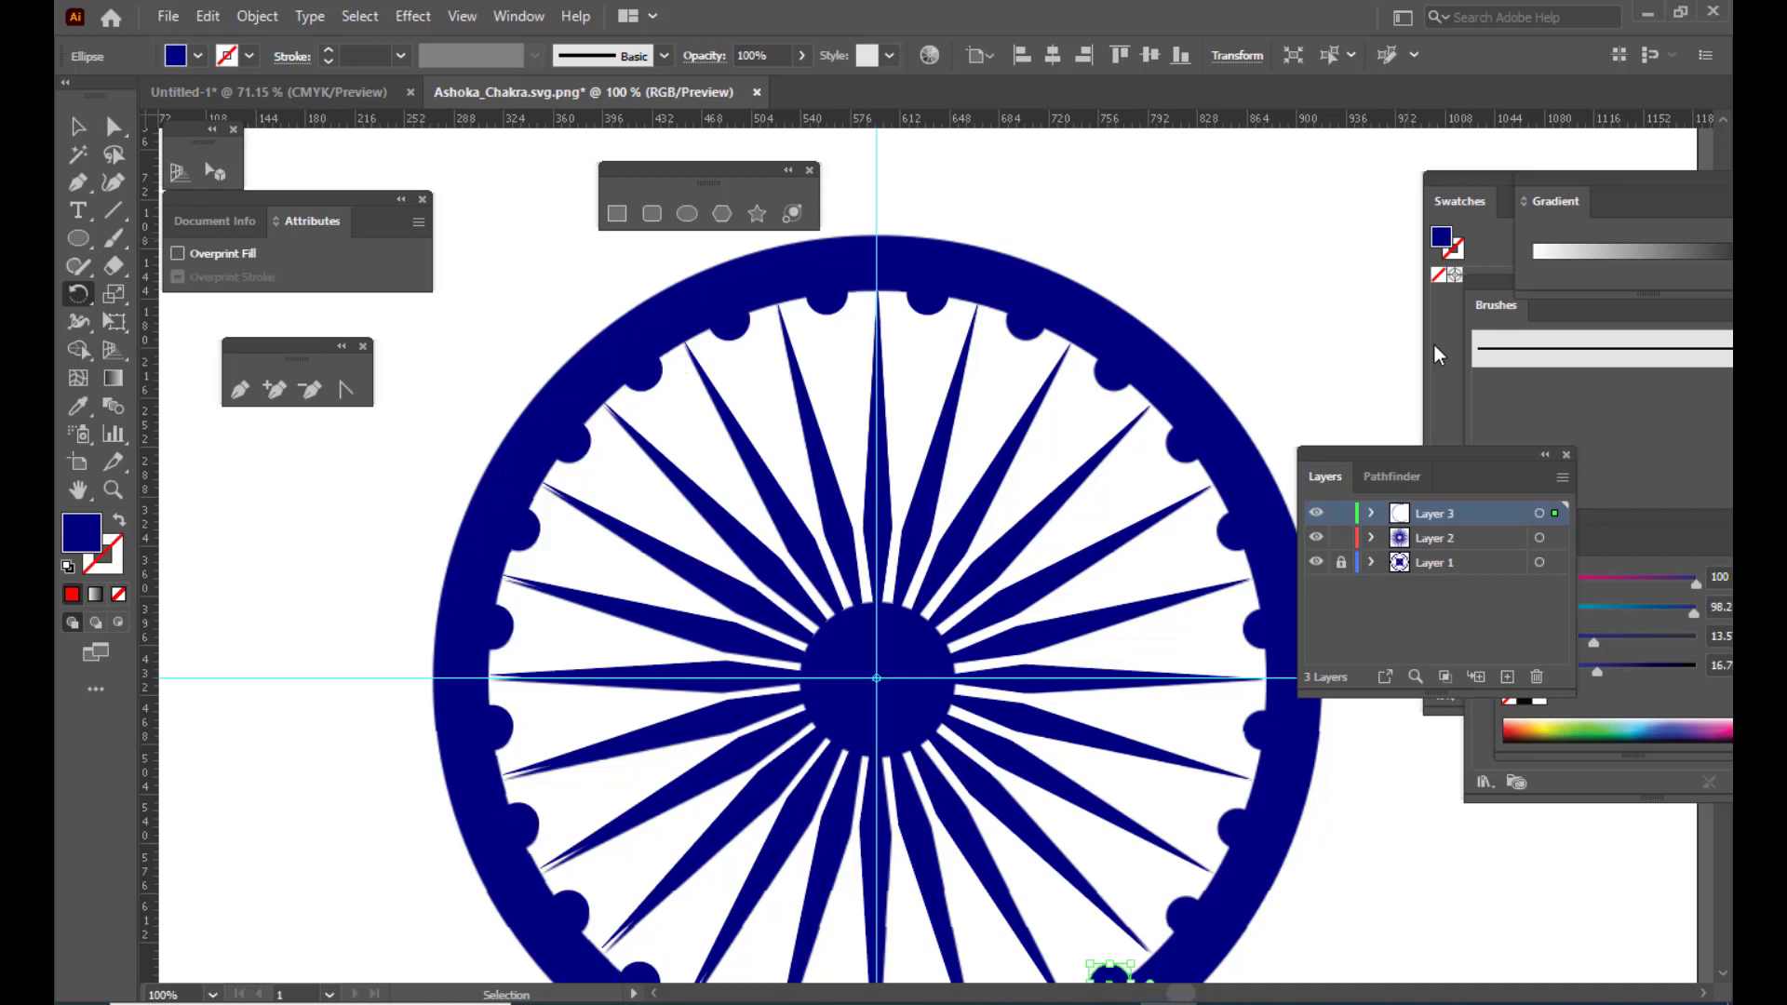
pyautogui.hotkey('ctrl', 'd')
pyautogui.hotkey('ctrl', 'd')
pyautogui.hotkey('ctrl', 'd')
pyautogui.hotkey('ctrl', 'd')
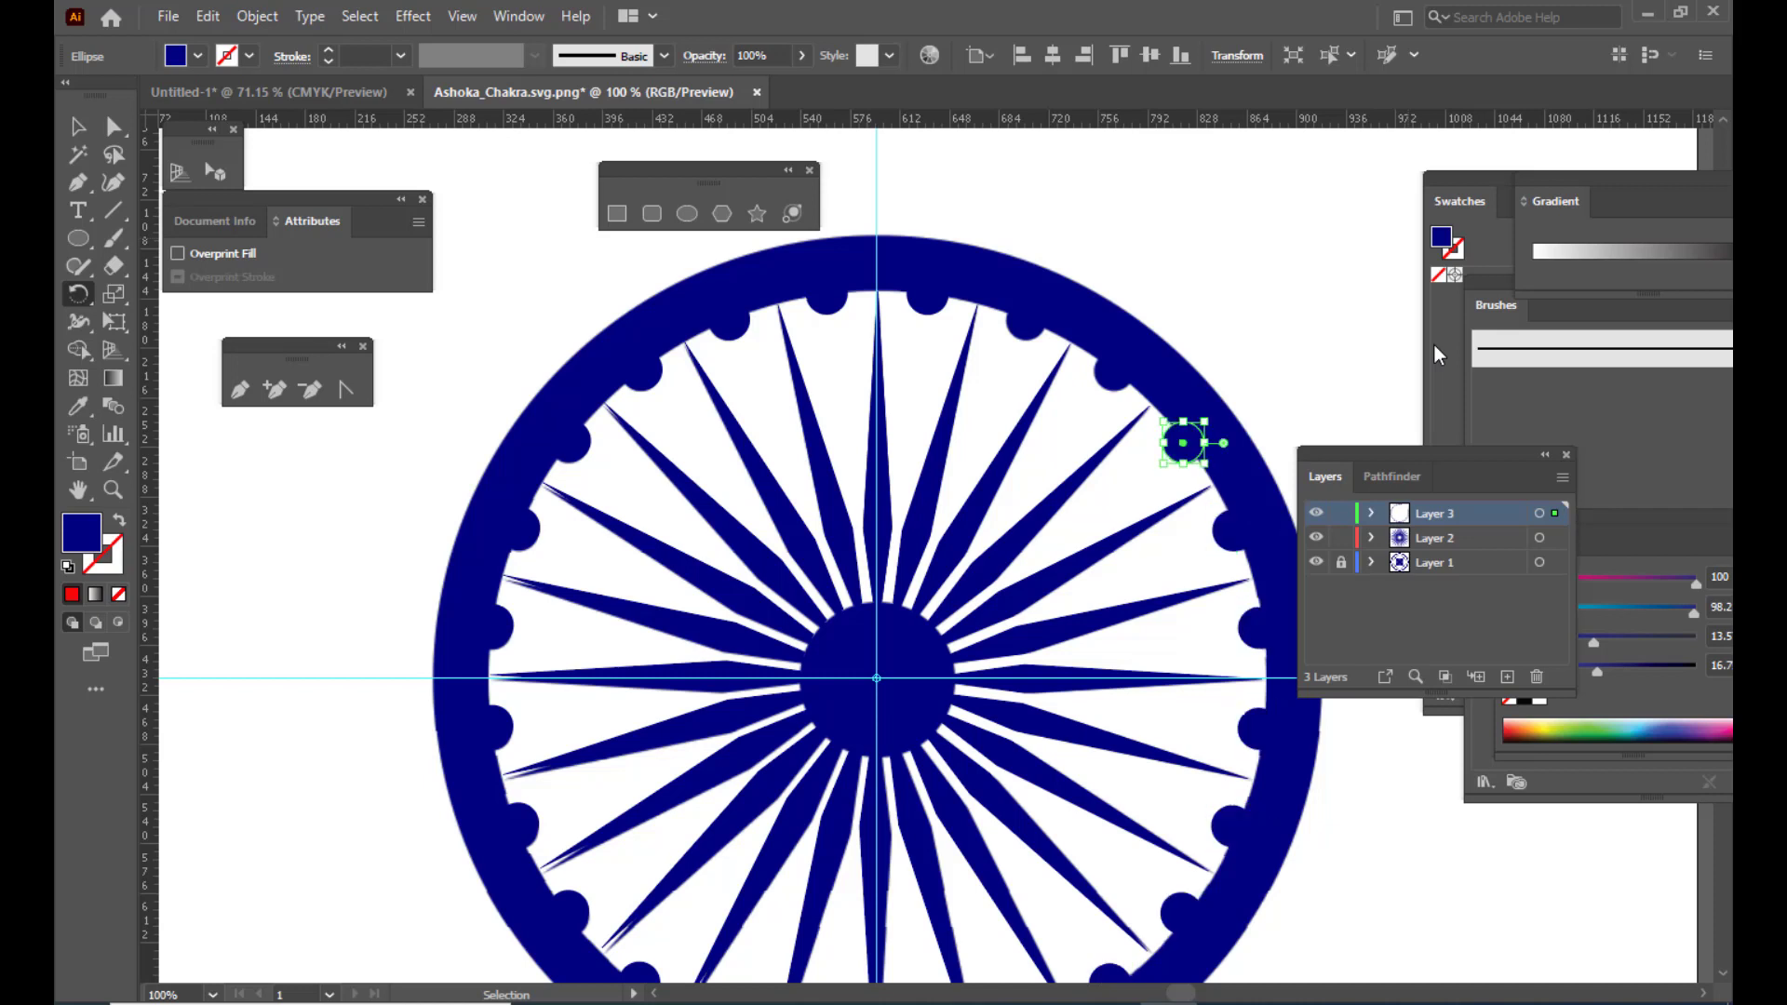
pyautogui.hotkey('ctrl', 'd')
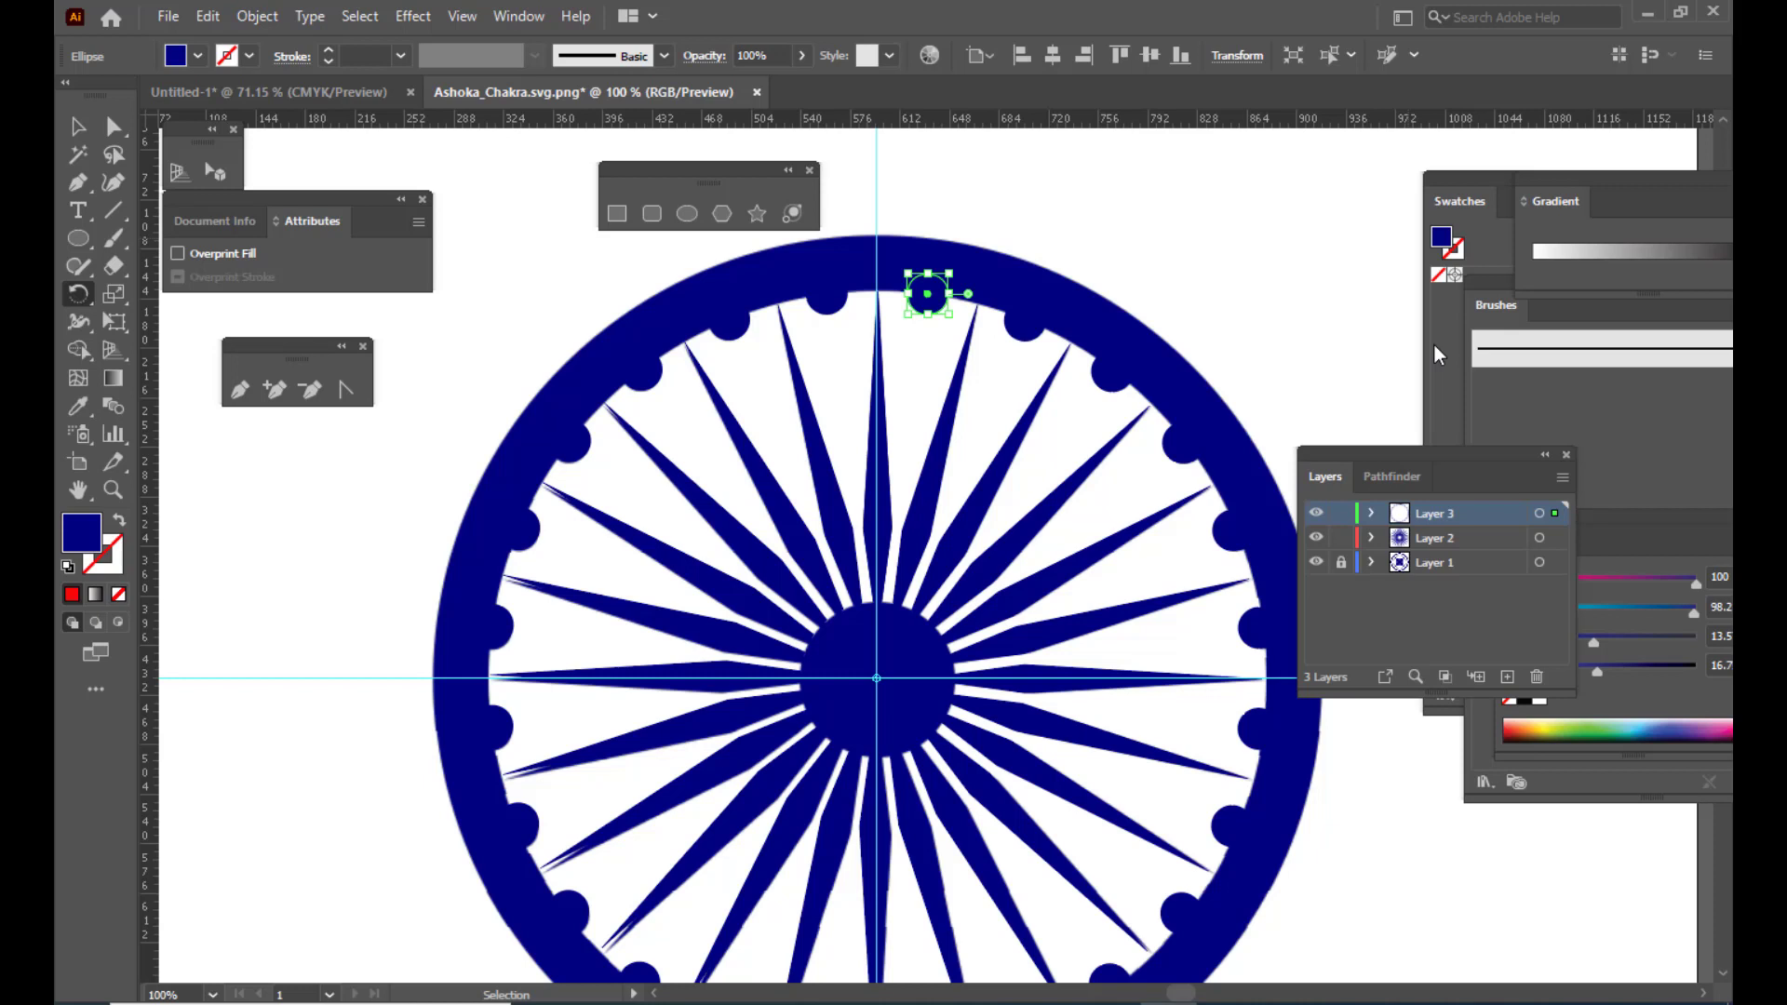
pyautogui.press('r')
pyautogui.hotkey('ctrl', 'd')
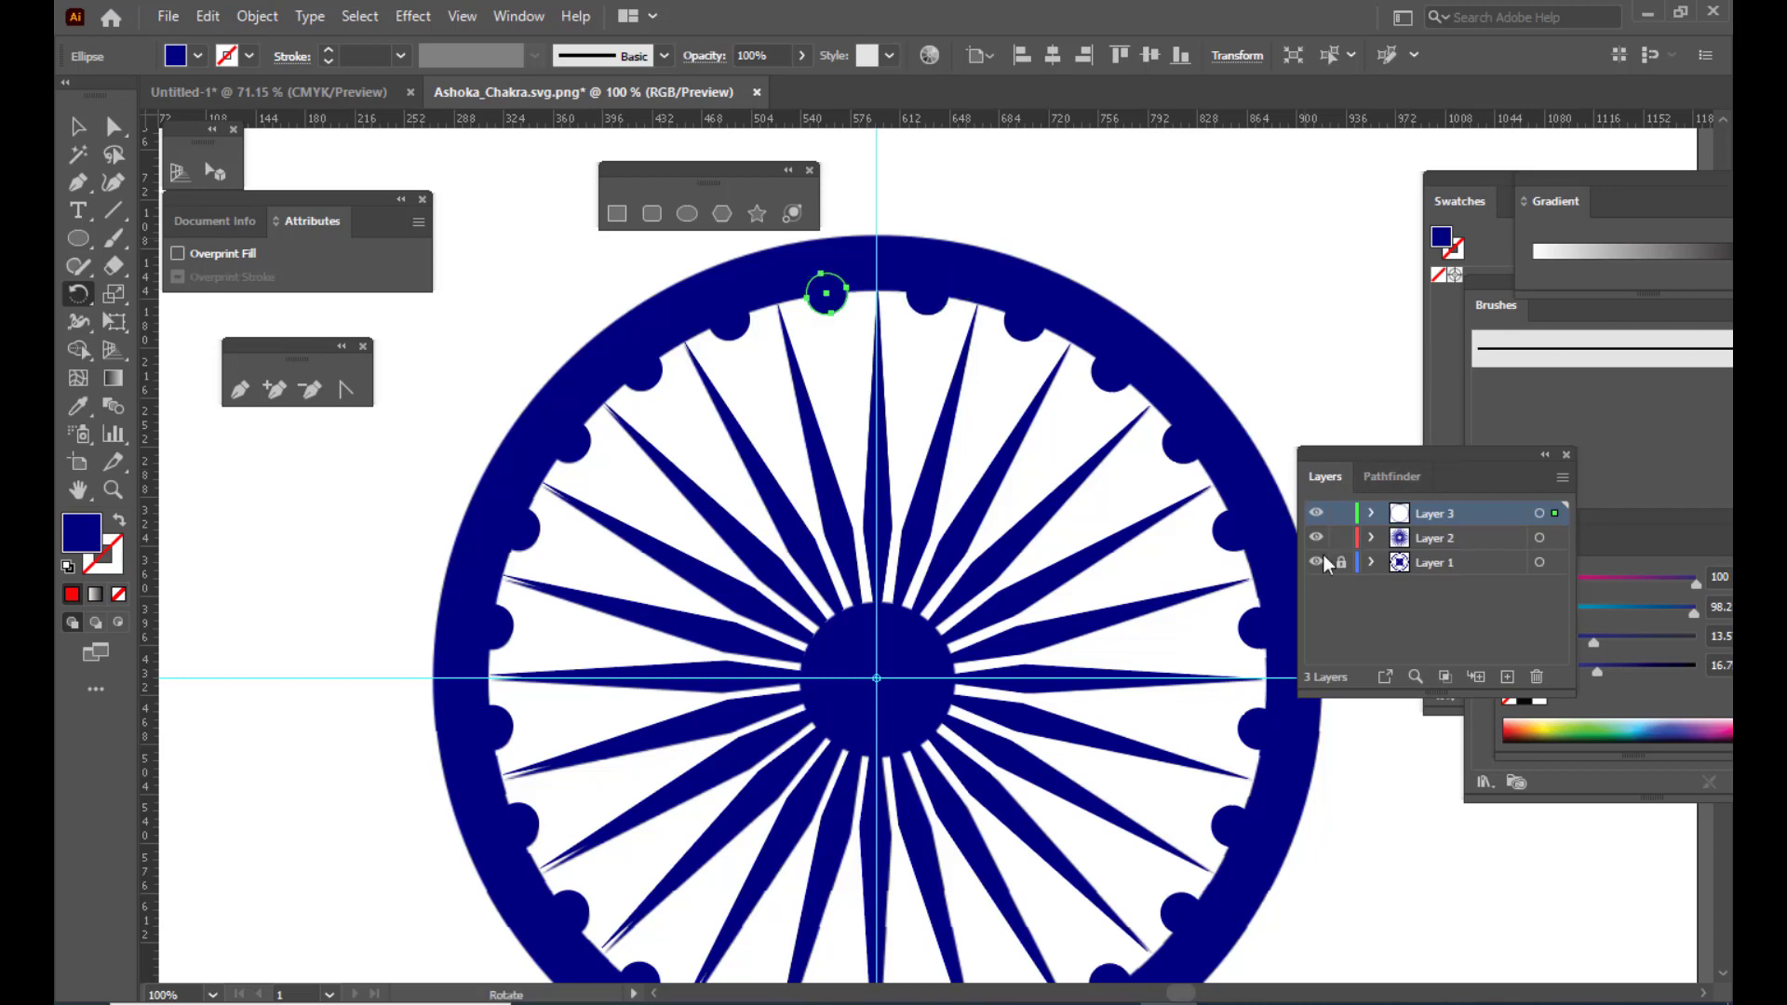
# Hide the reference image on Layer 1 and check the traced spokes and ring of circles on their own
pyautogui.moveTo(1302, 538); pyautogui.dragTo(1283, 534)
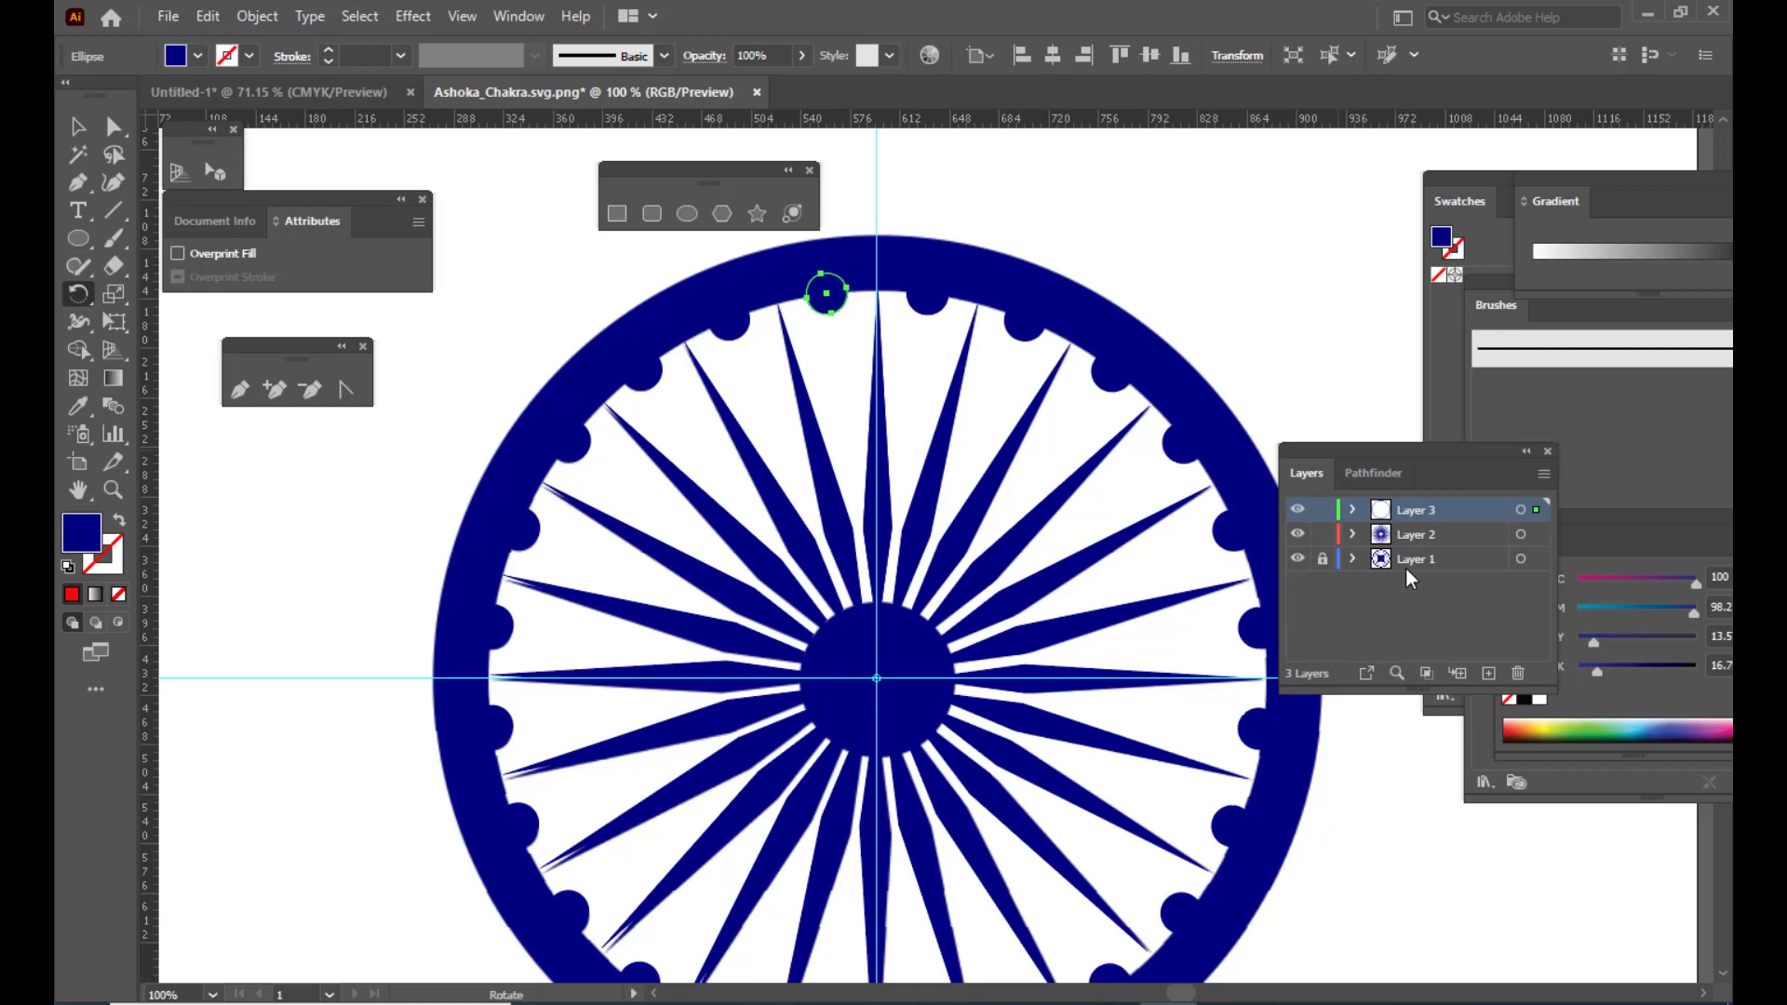
pyautogui.click(1297, 559)
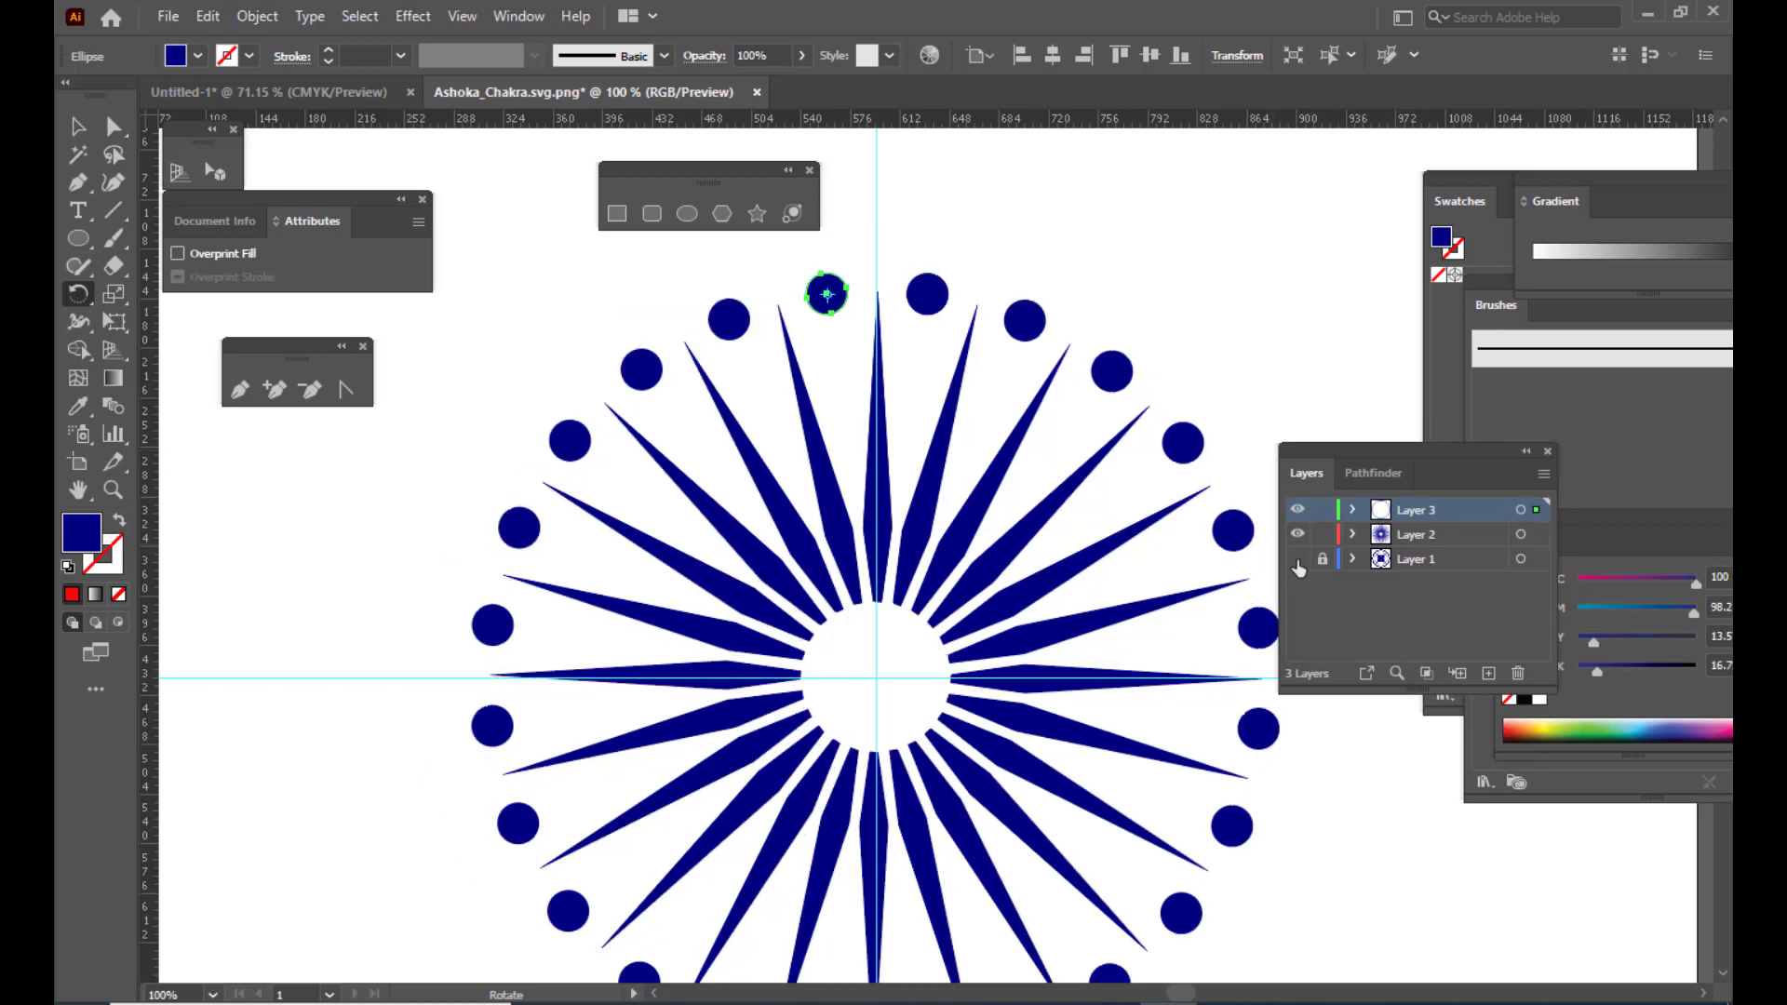
pyautogui.moveTo(1342, 454); pyautogui.dragTo(1431, 442)
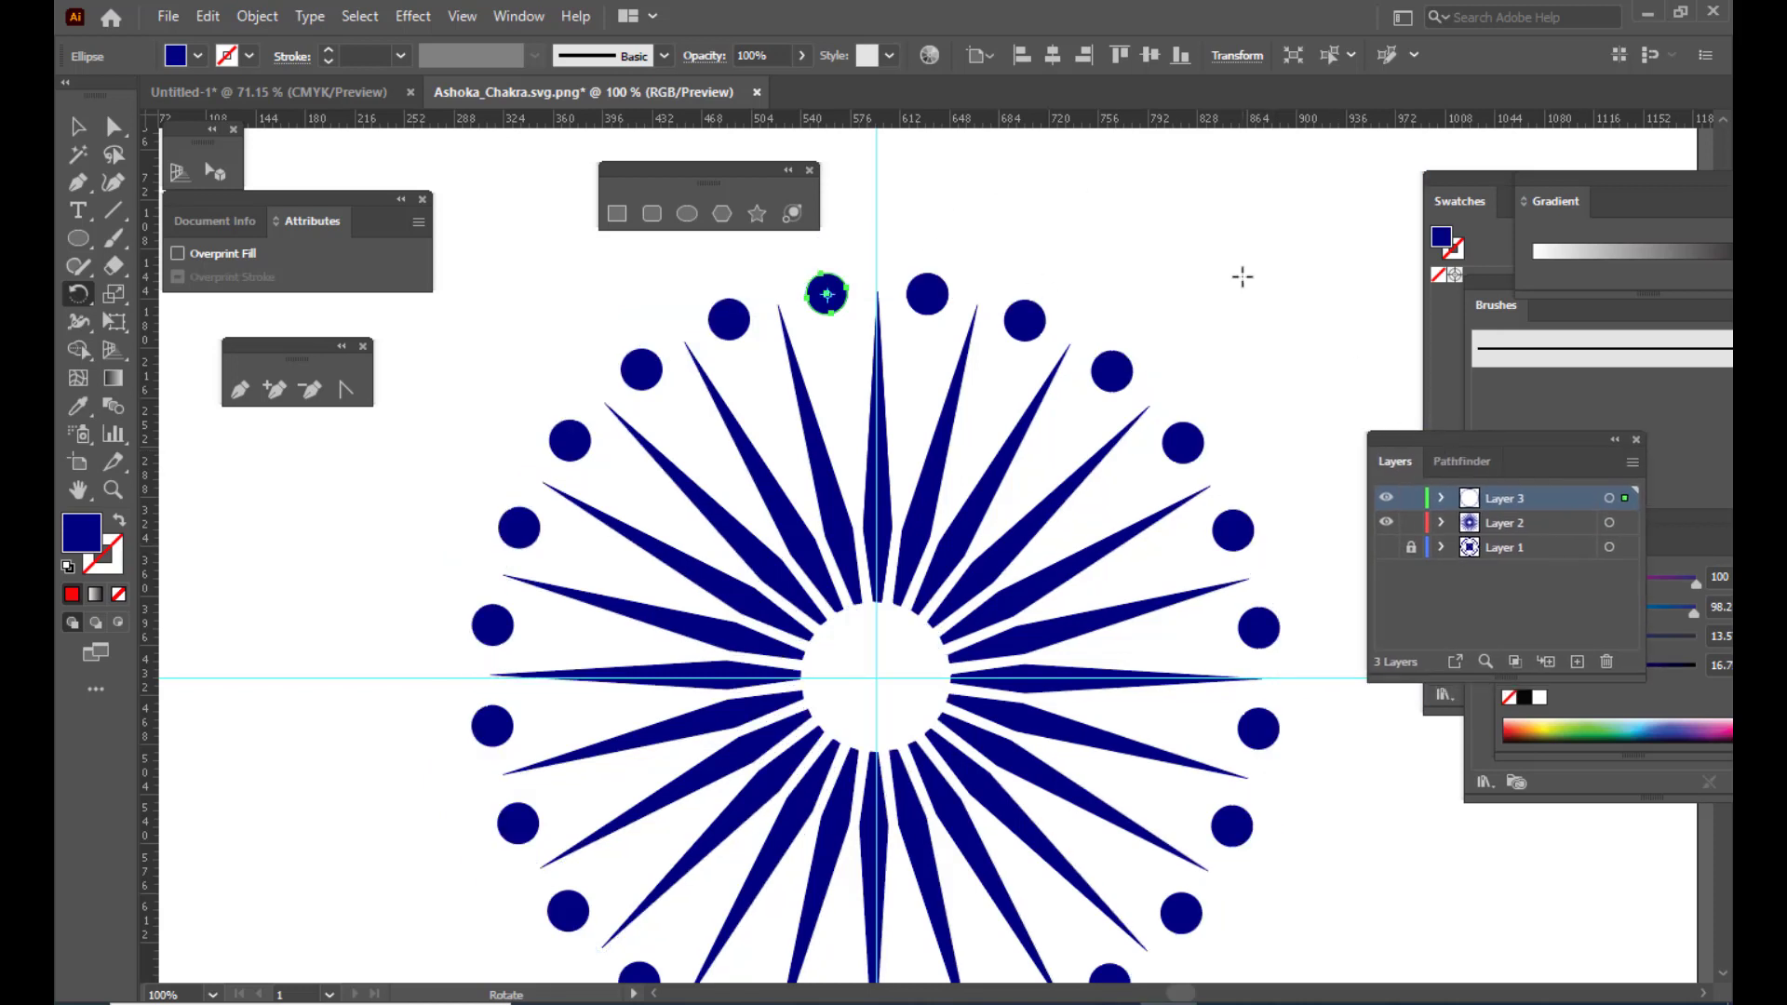
pyautogui.hotkey('ctrl', '-')
pyautogui.hotkey('ctrl', '-')
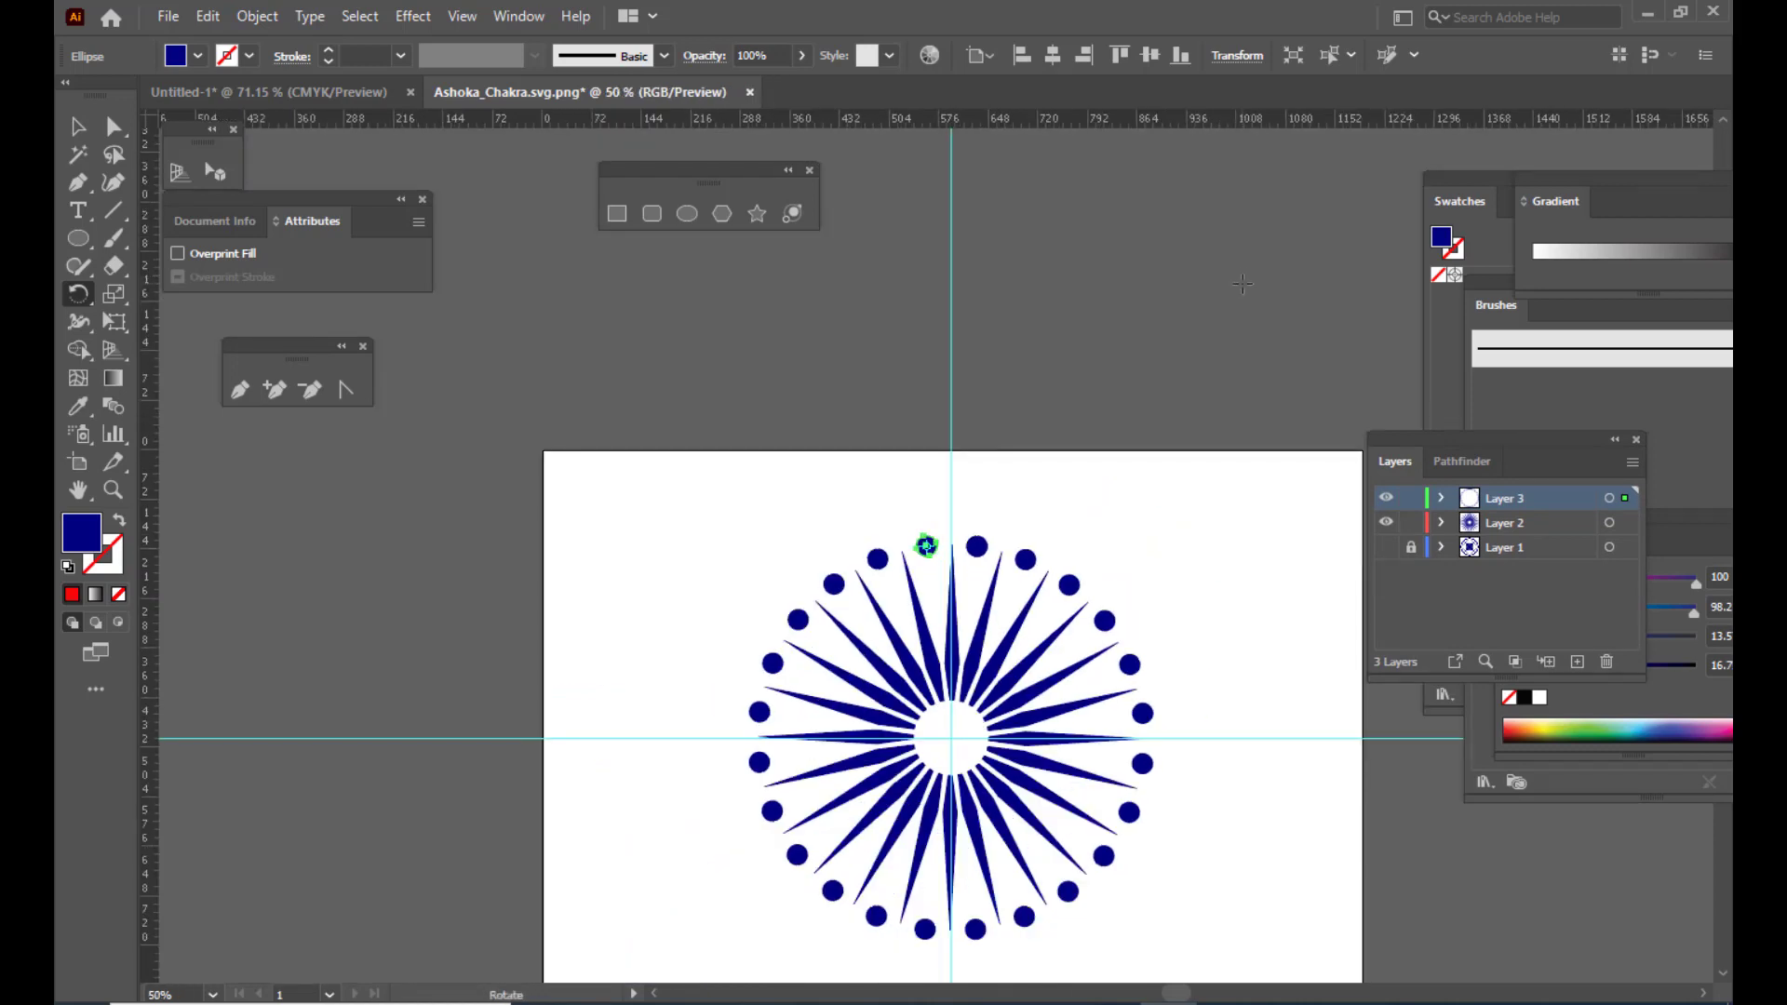
pyautogui.scroll(1, 1243, 285)
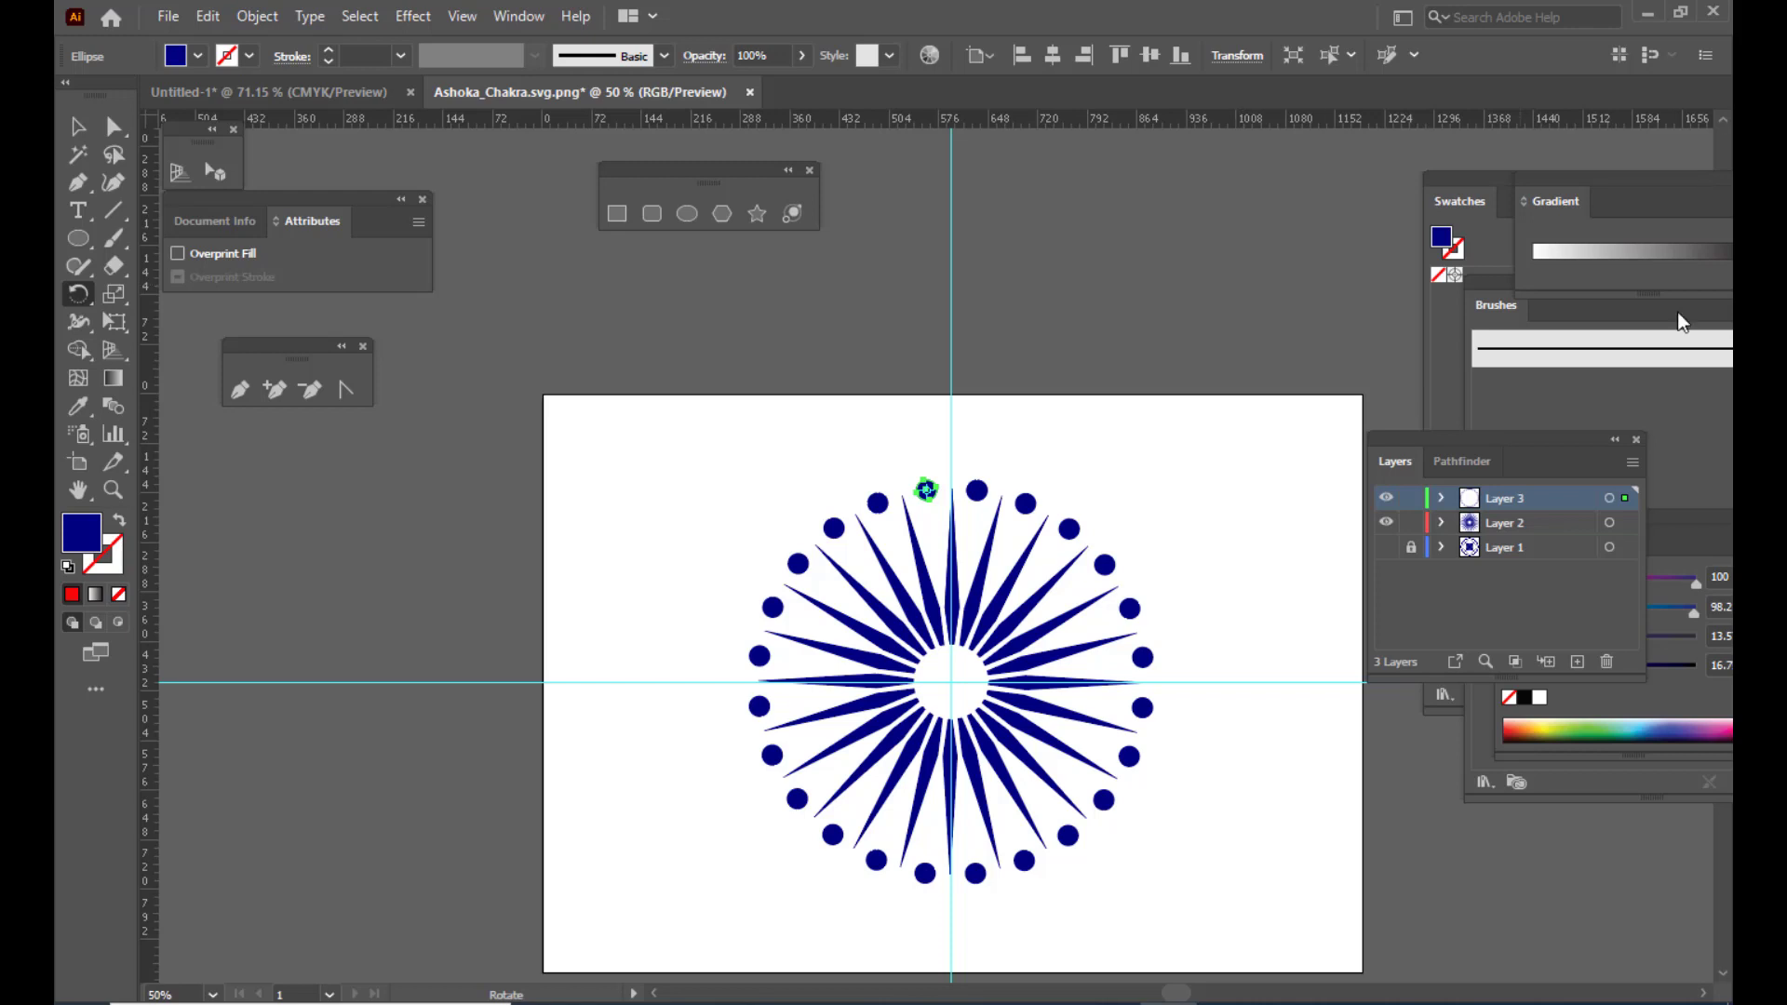
# Add a new layer, draw a circle on it with the Ellipse tool above the artboard, and show Layer 1 again
pyautogui.moveTo(1399, 453); pyautogui.dragTo(1385, 451)
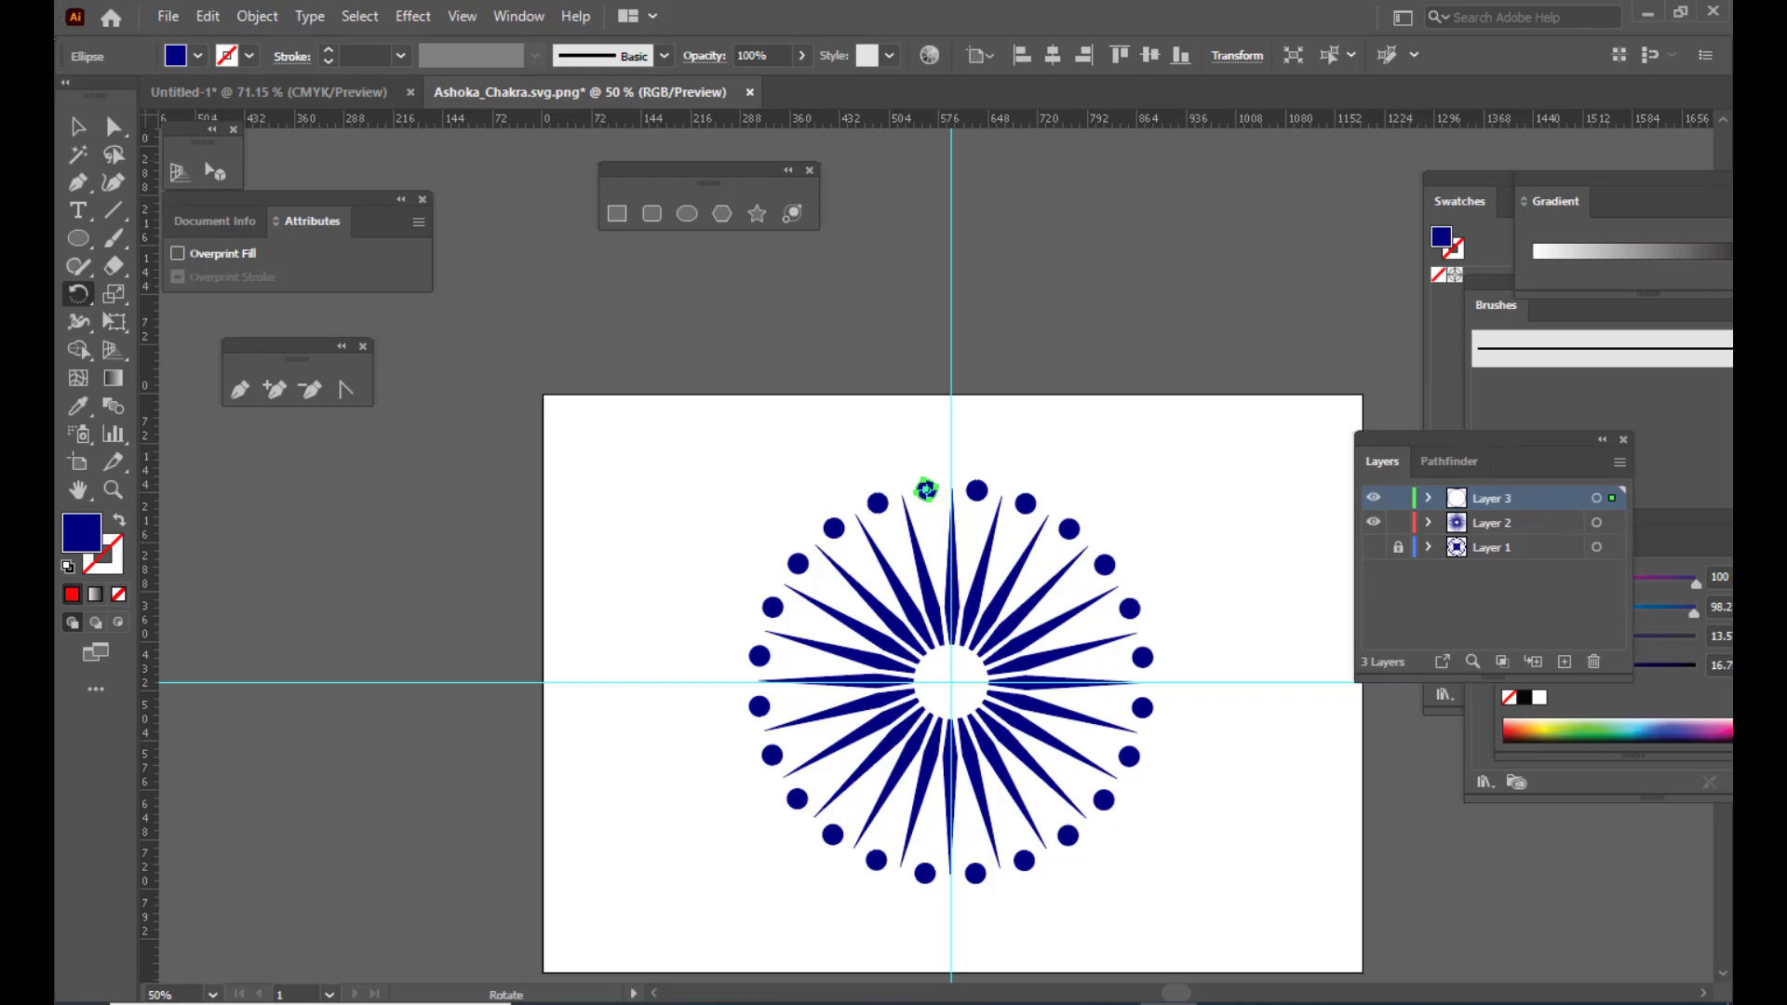
pyautogui.click(82, 239)
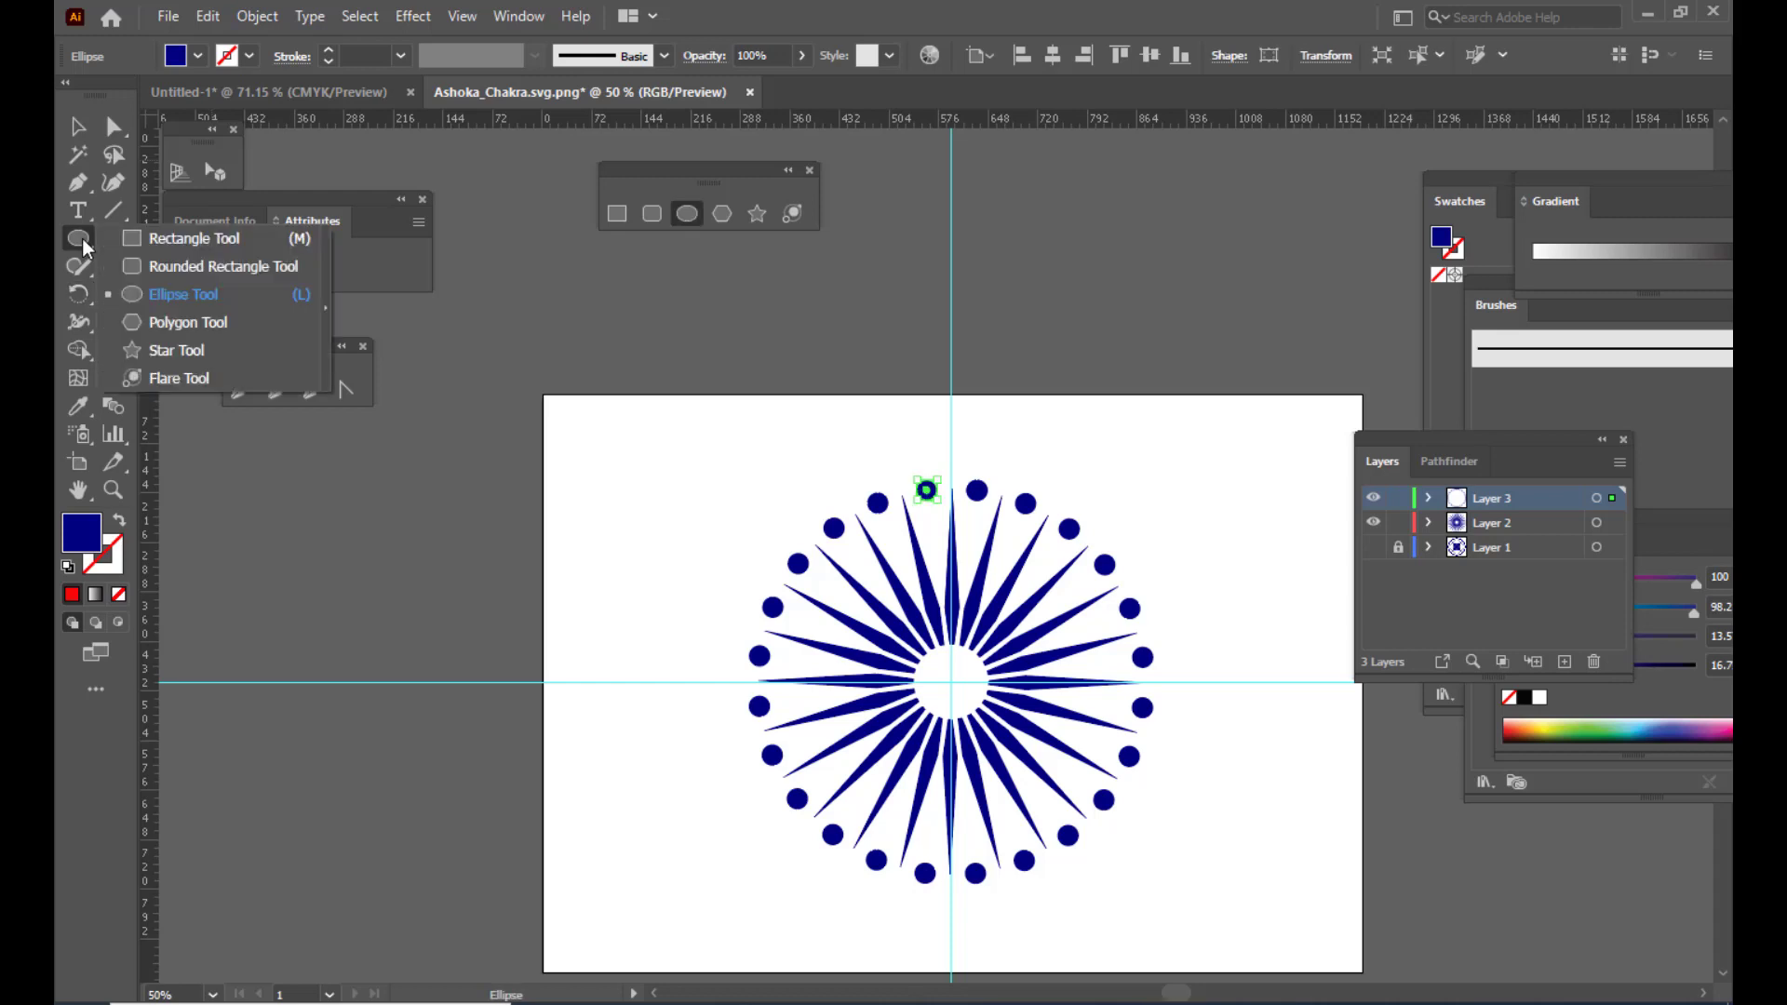
pyautogui.click(160, 296)
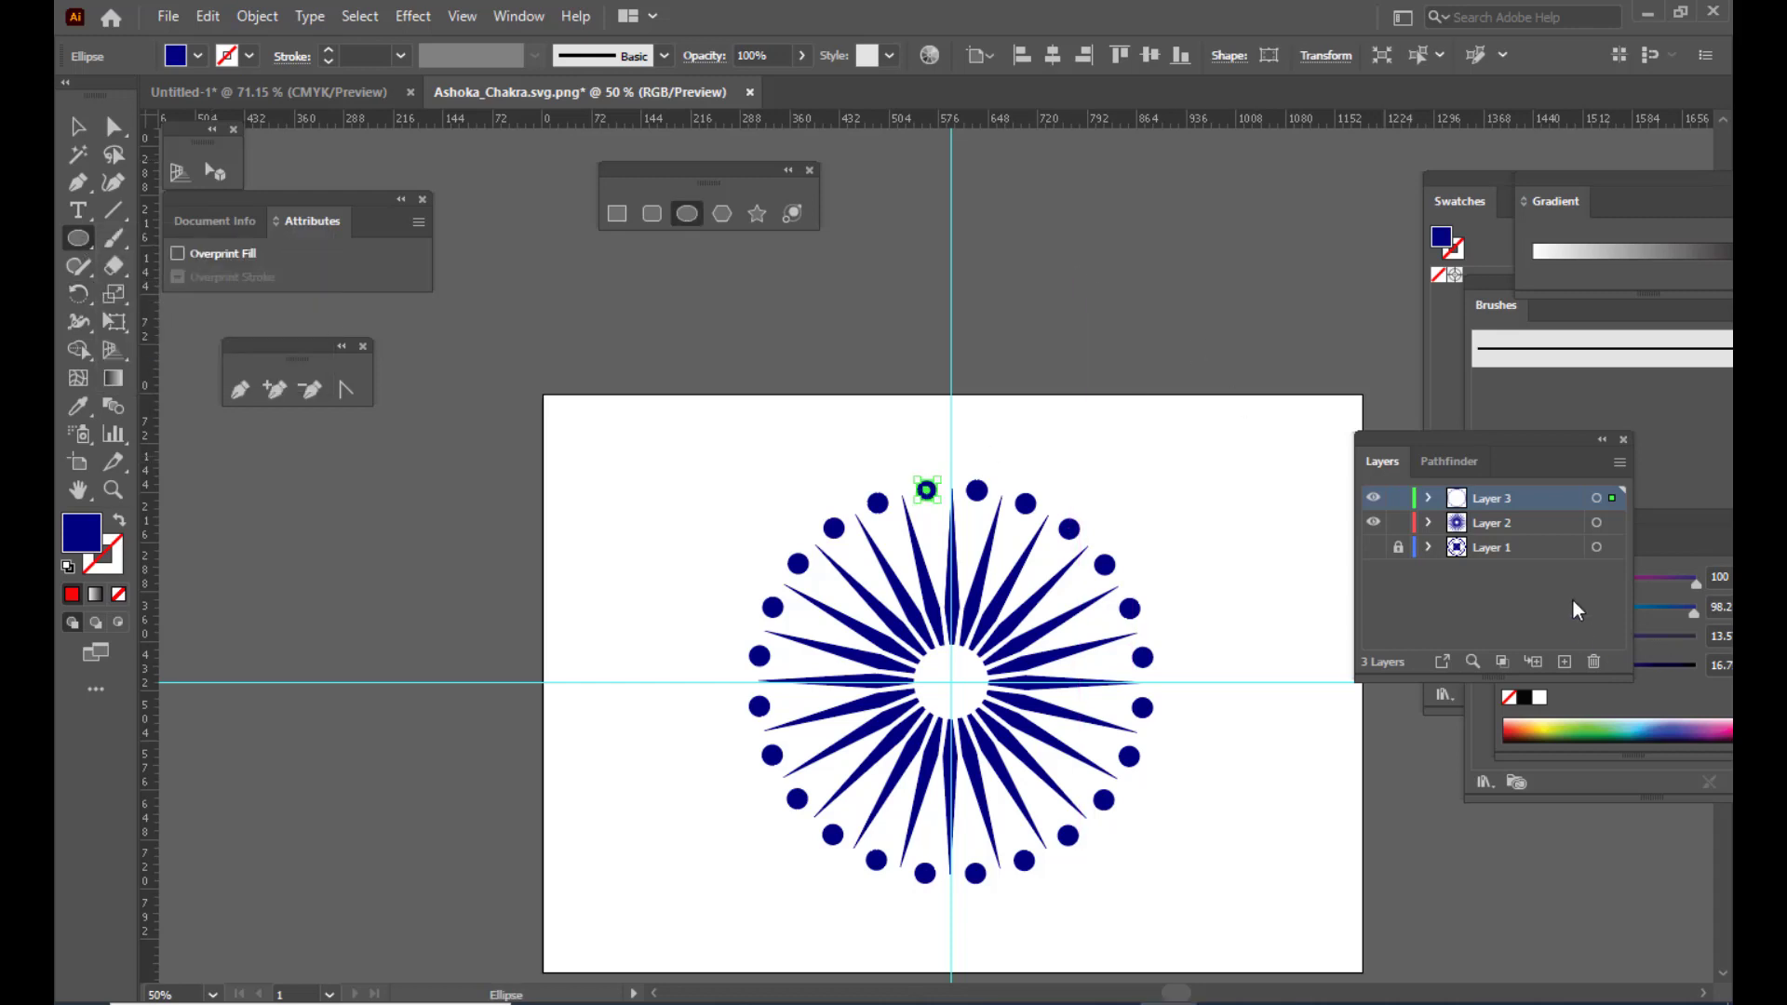
pyautogui.click(1563, 660)
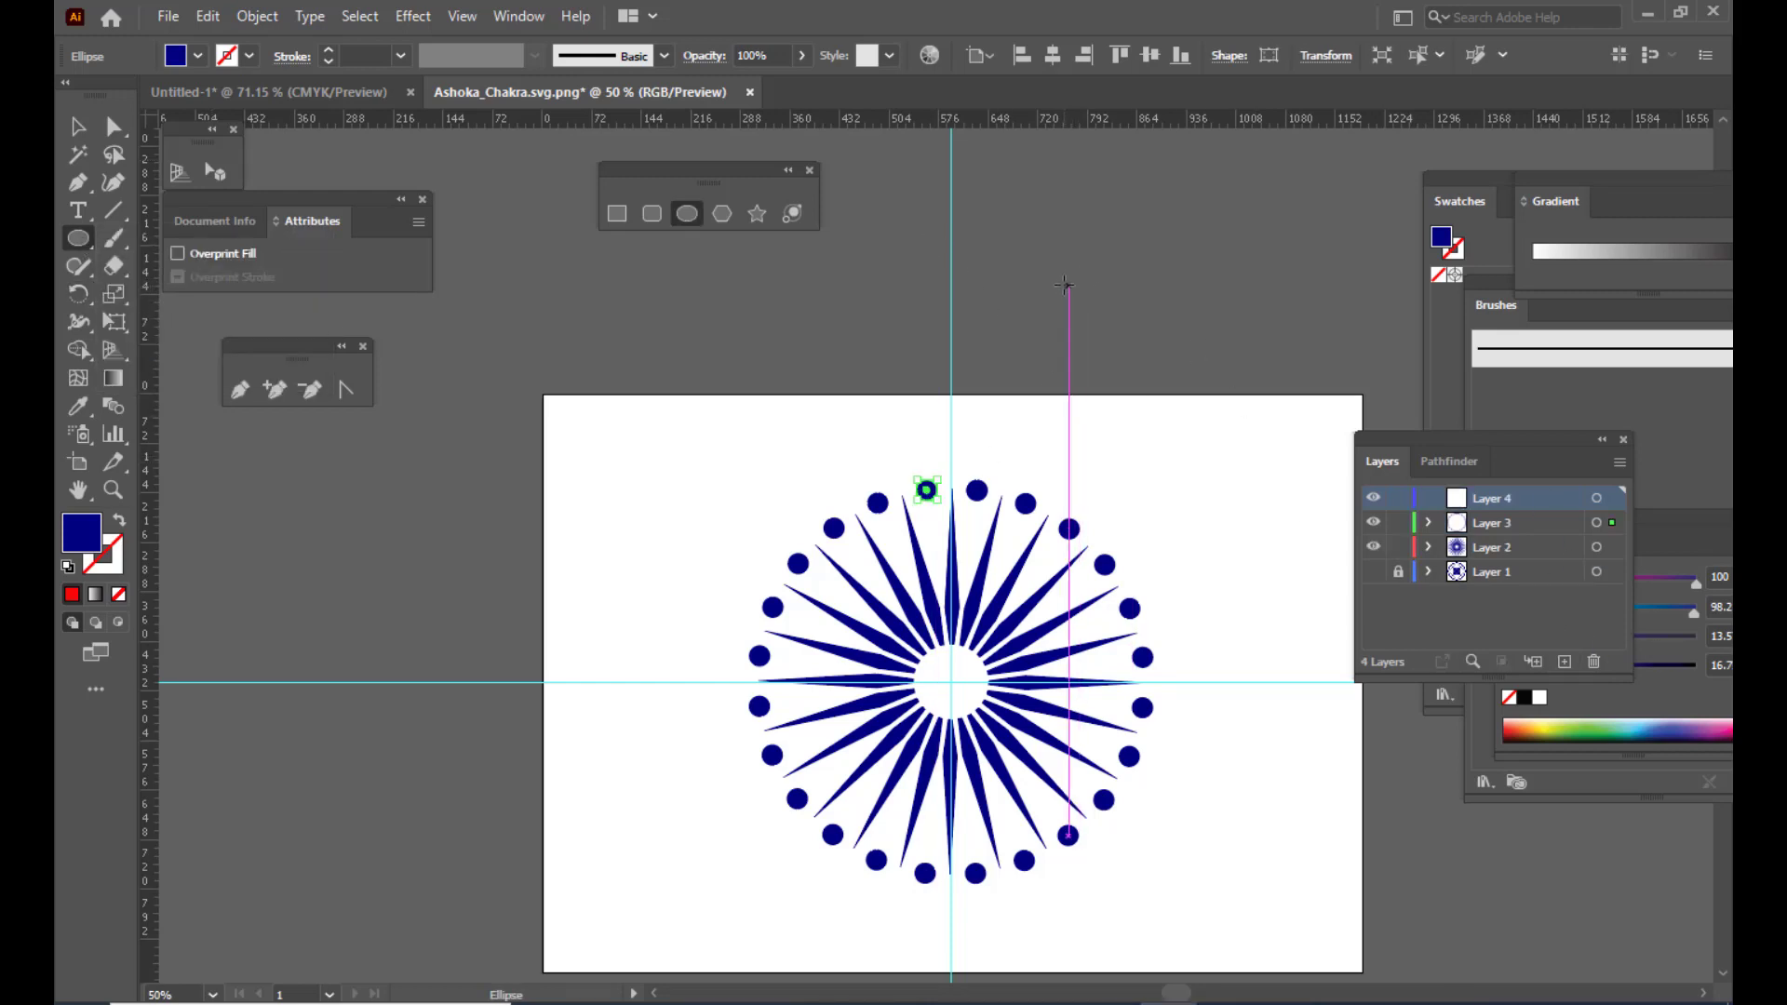
pyautogui.moveTo(1060, 282); pyautogui.dragTo(1157, 379)
pyautogui.click(1374, 573)
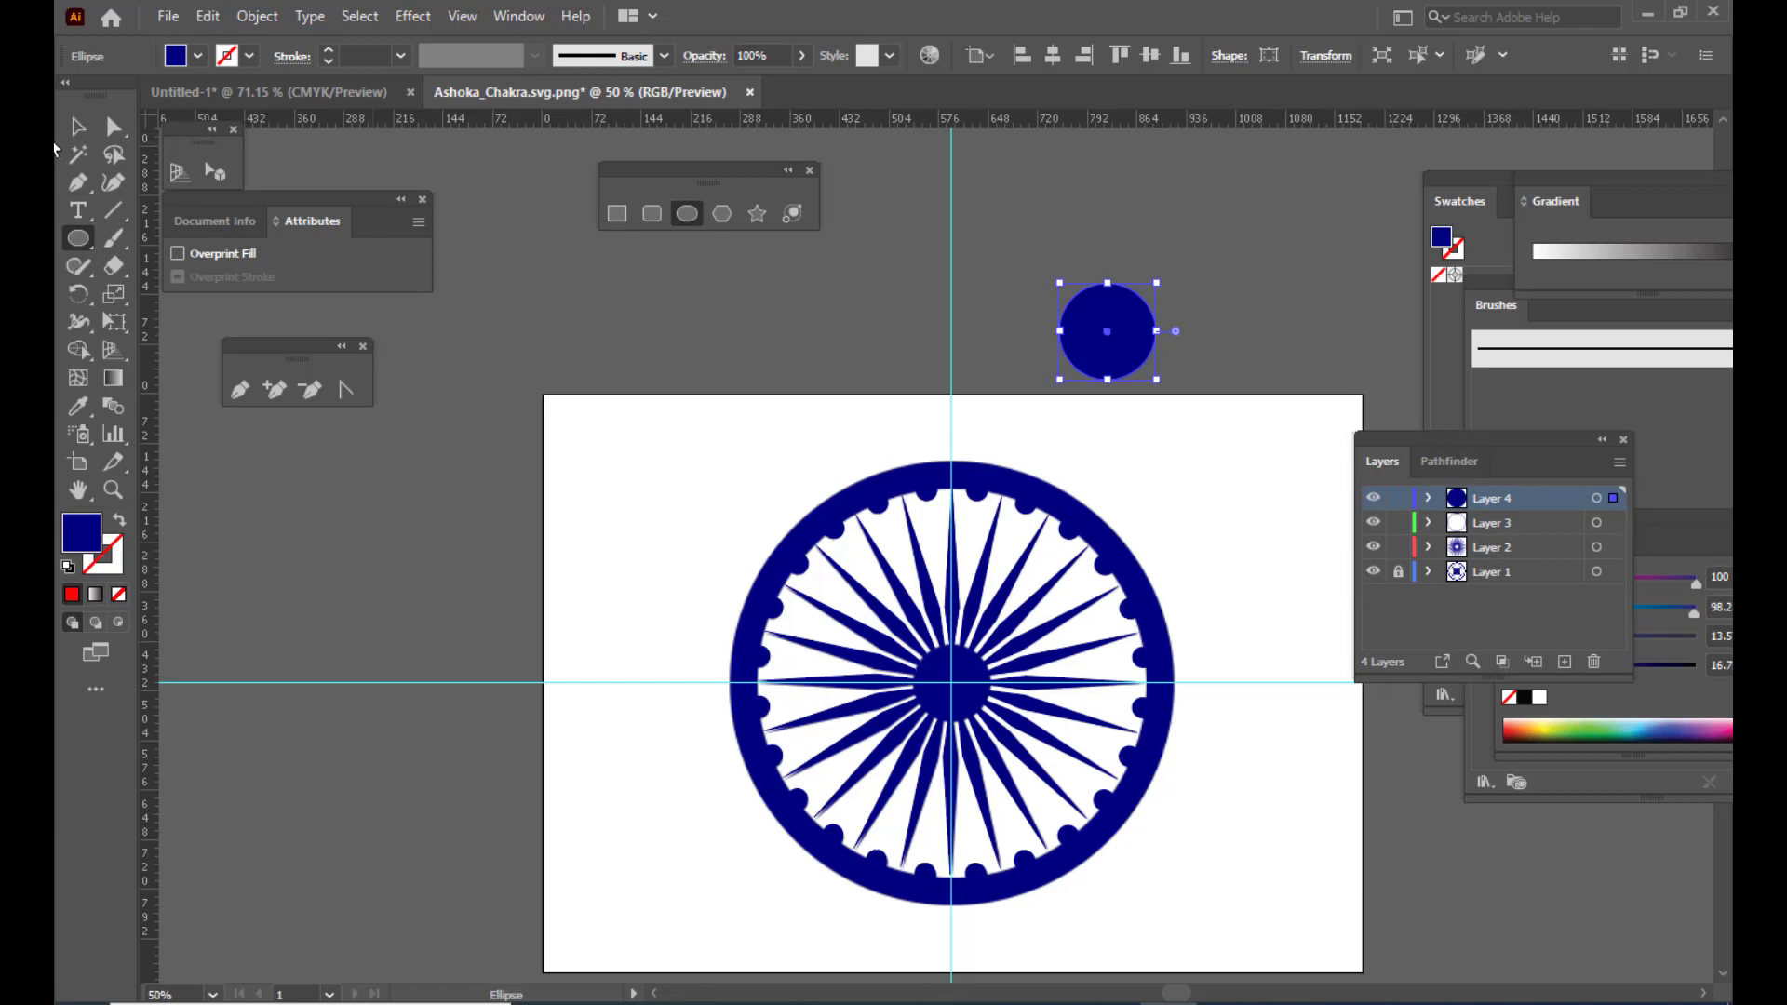
# Move the new circle onto the artboard and centre it horizontally and vertically over the hub
pyautogui.click(78, 125)
pyautogui.moveTo(1143, 356); pyautogui.dragTo(1191, 497)
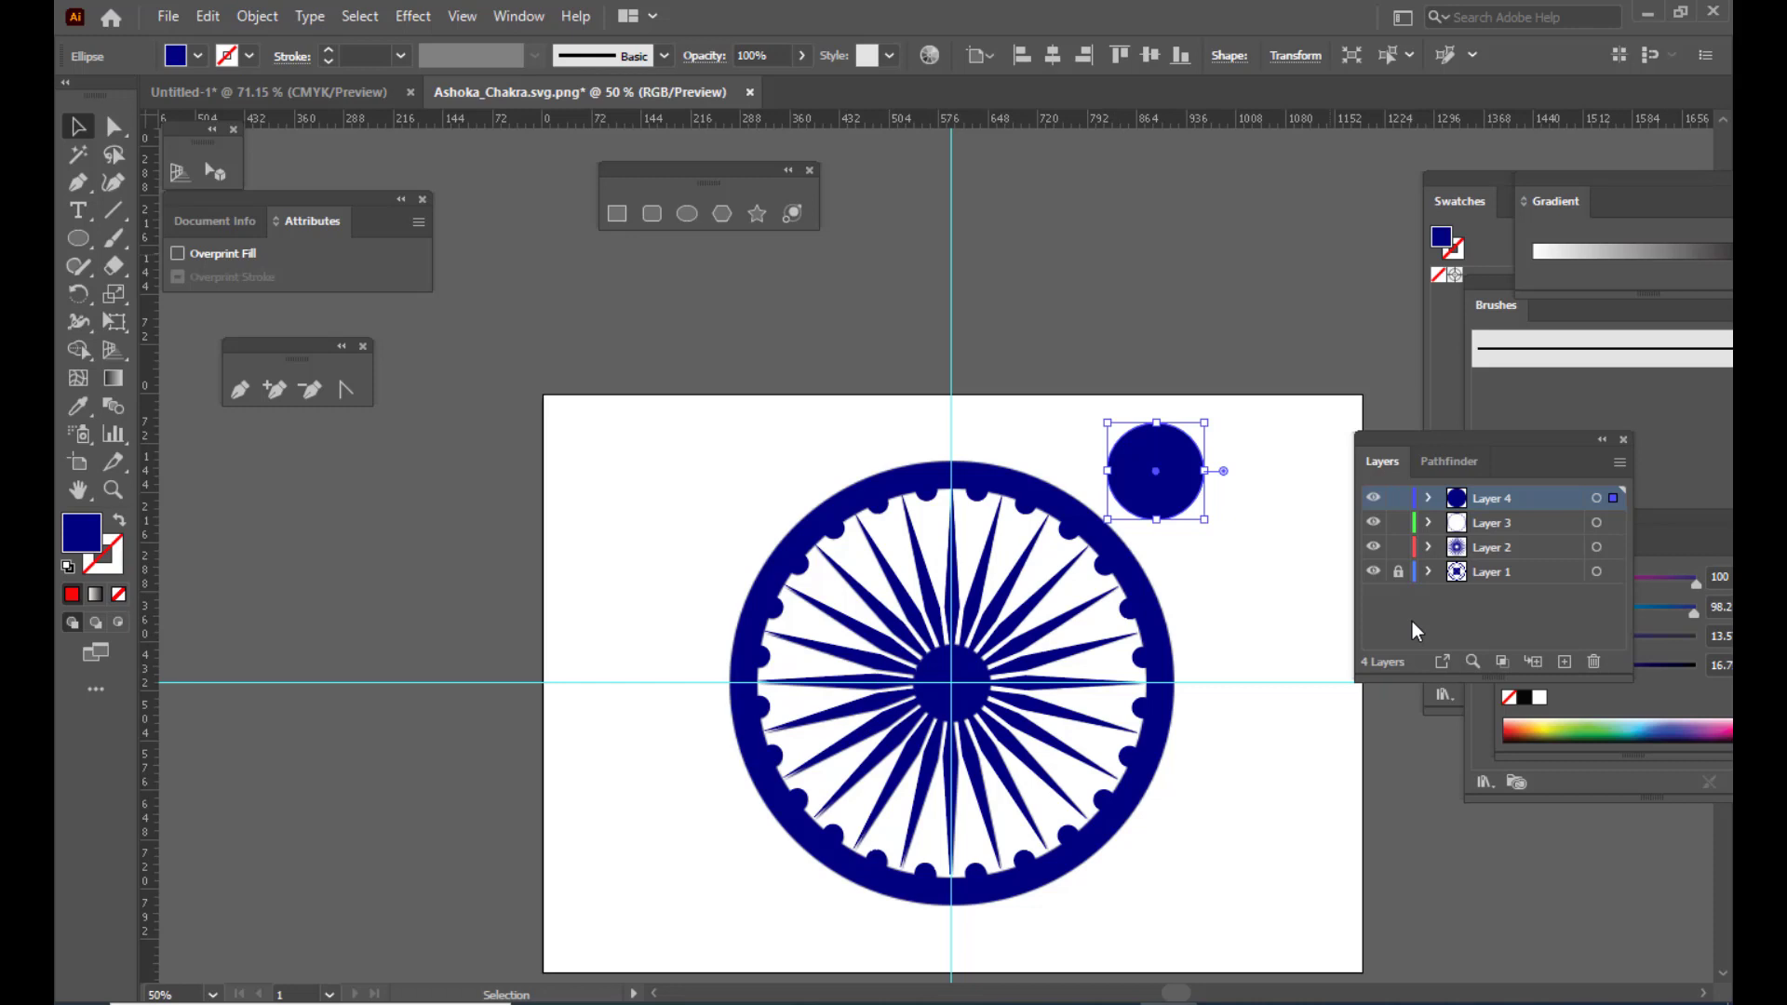
pyautogui.click(1052, 56)
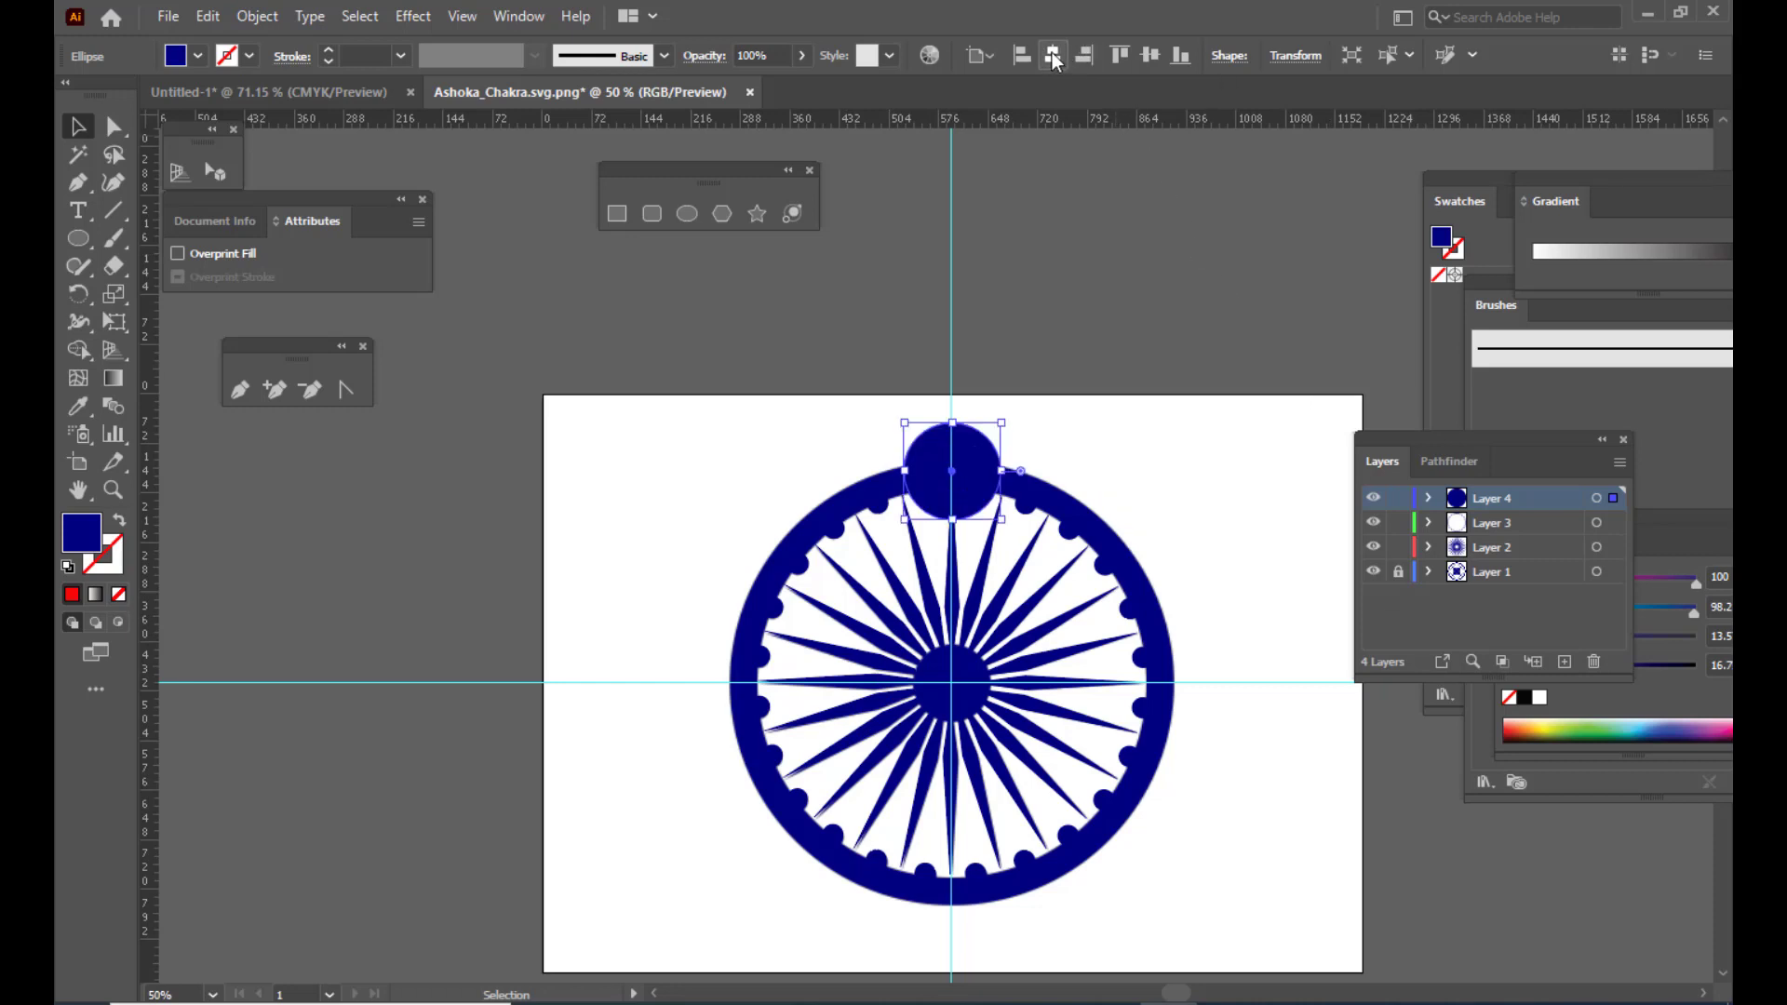
pyautogui.click(1150, 56)
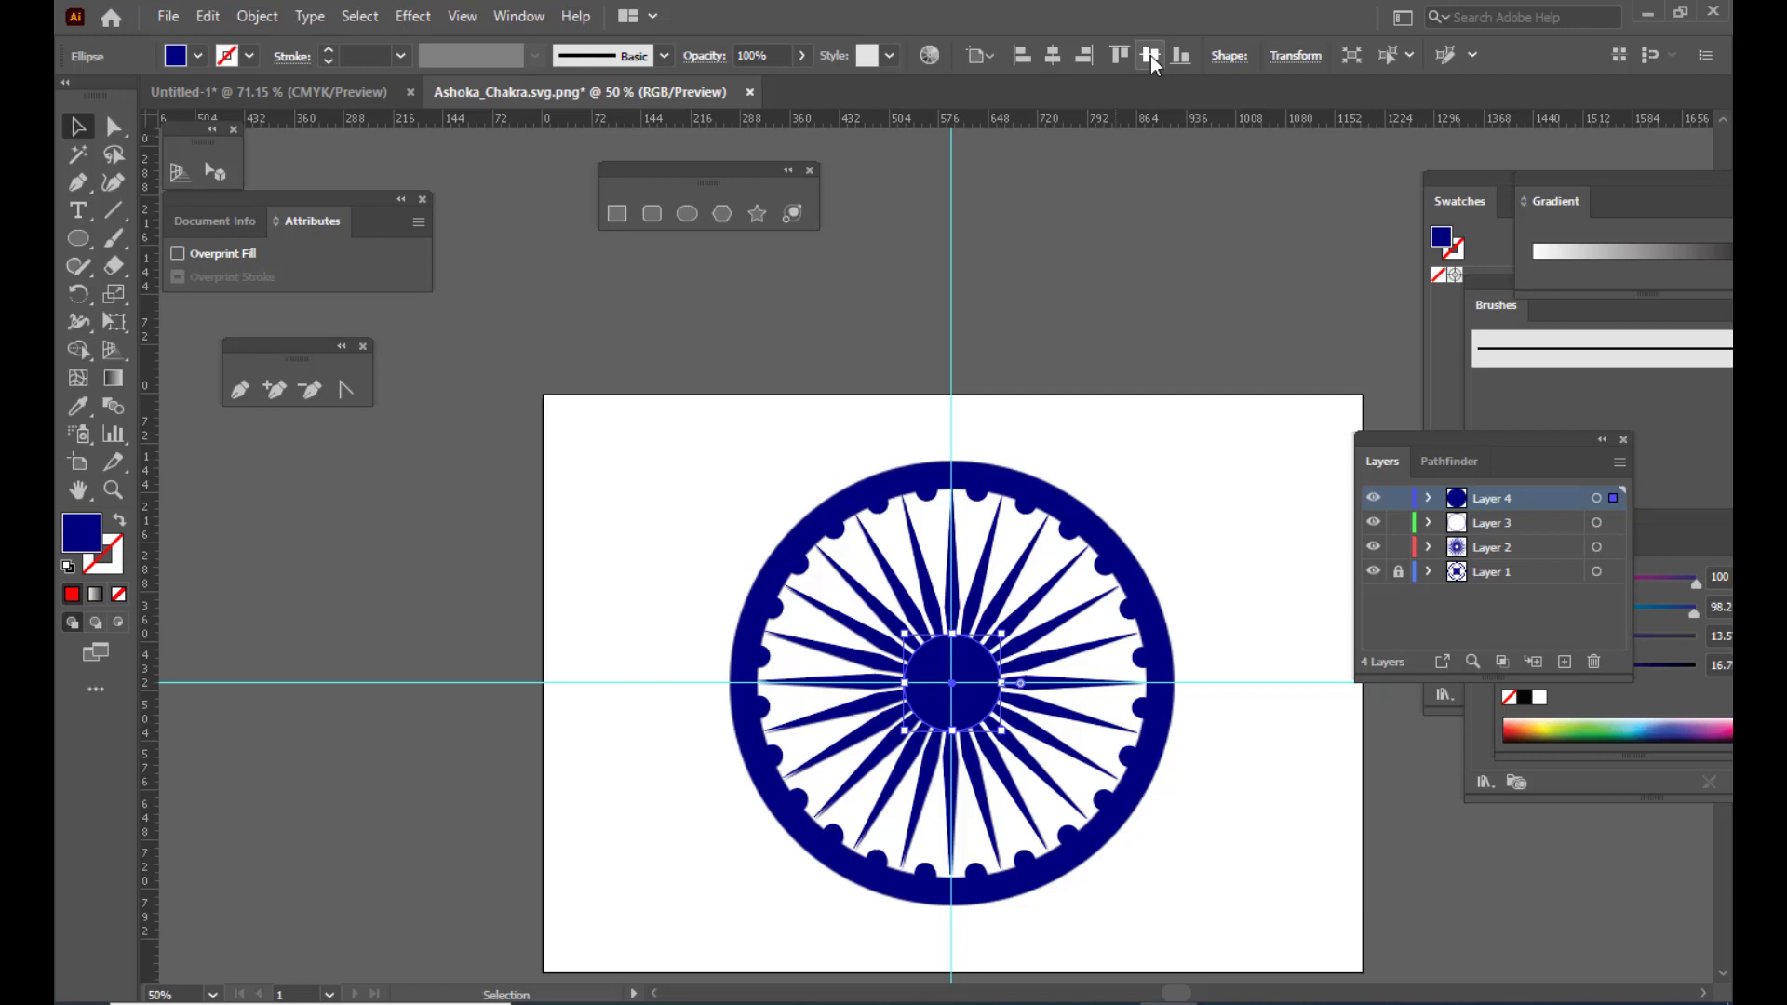
# Lower the centred circle's opacity to 31% so the hub underneath can be traced
pyautogui.click(800, 57)
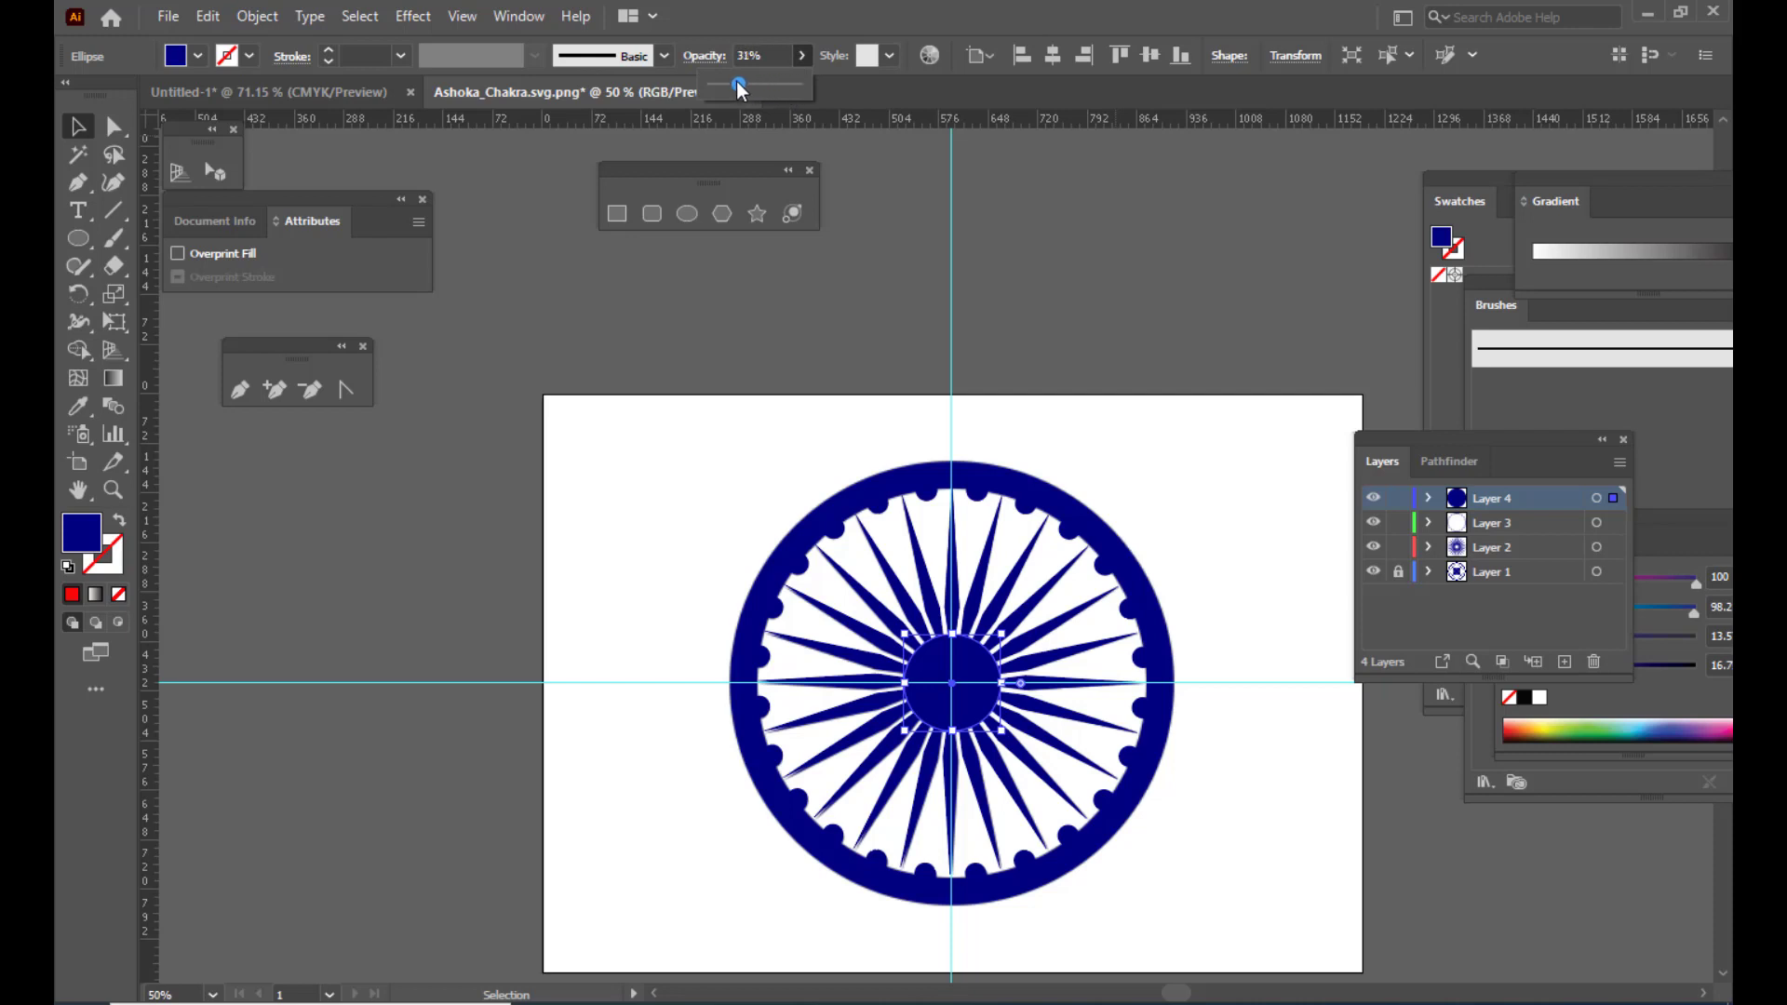
pyautogui.moveTo(737, 83); pyautogui.dragTo(738, 83)
pyautogui.click(78, 133)
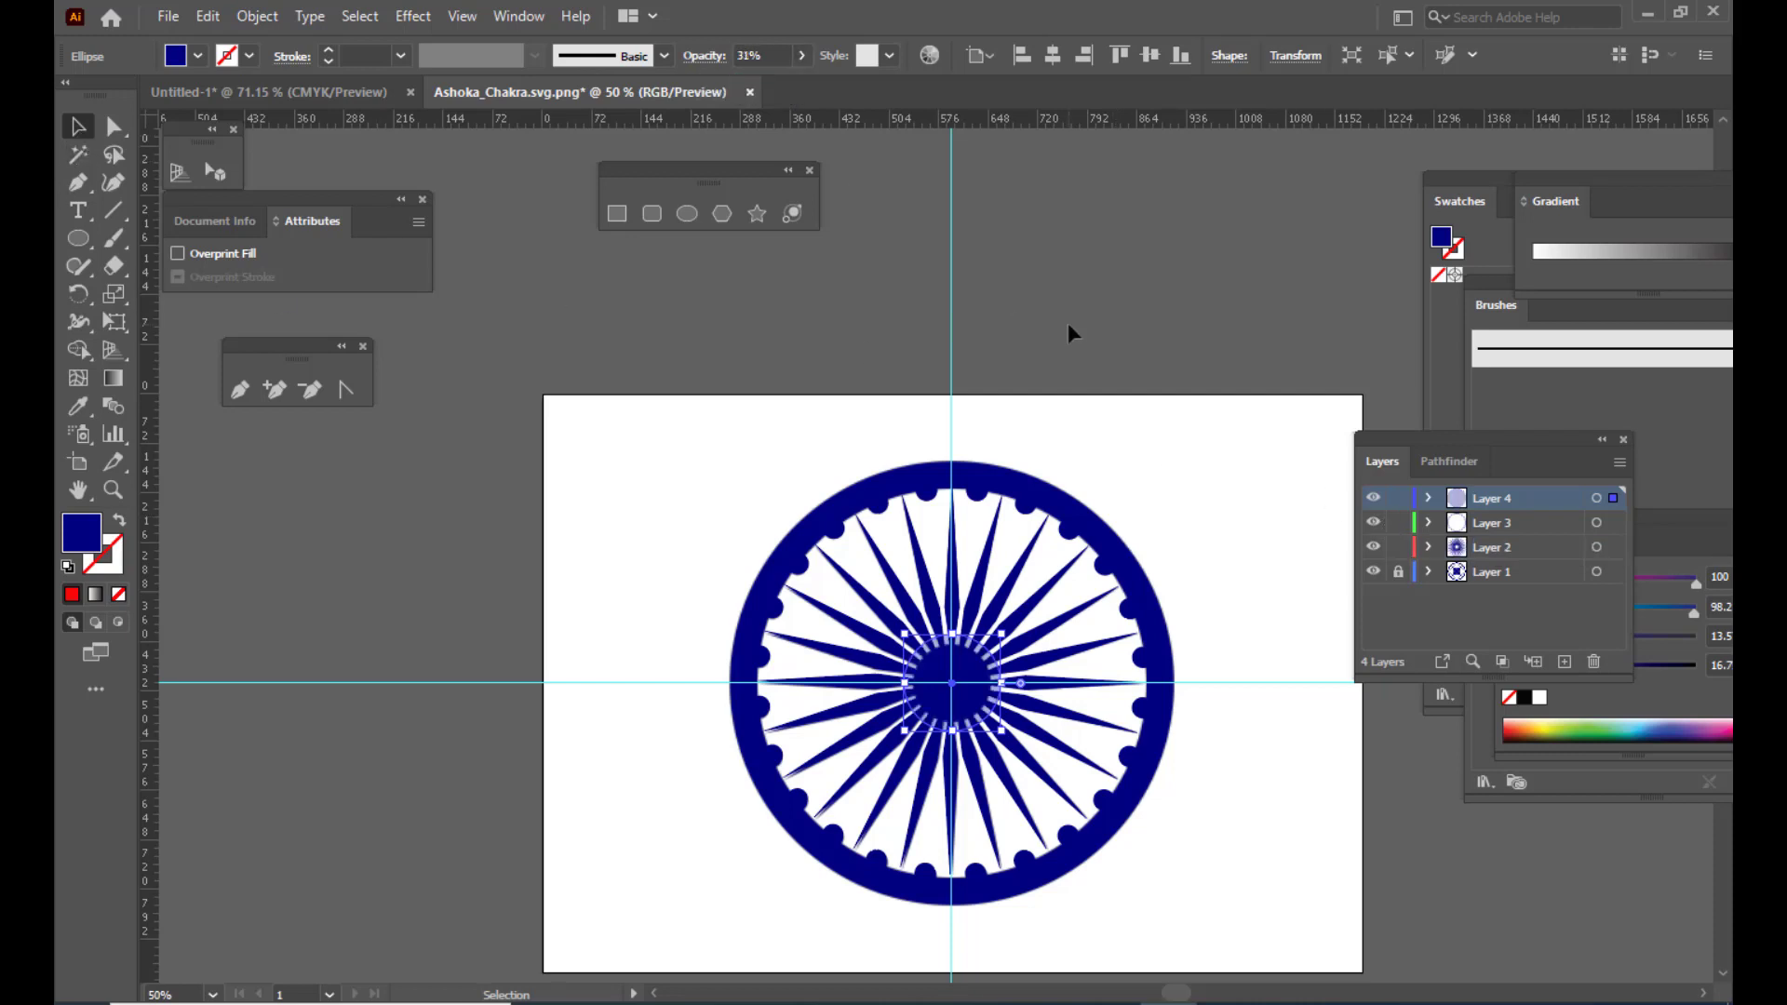
# Scale the circle down proportionally from its centre until it matches the hub's outline
pyautogui.hotkey('ctrl', '=')
pyautogui.hotkey('ctrl', '=')
pyautogui.hotkey('ctrl', '=')
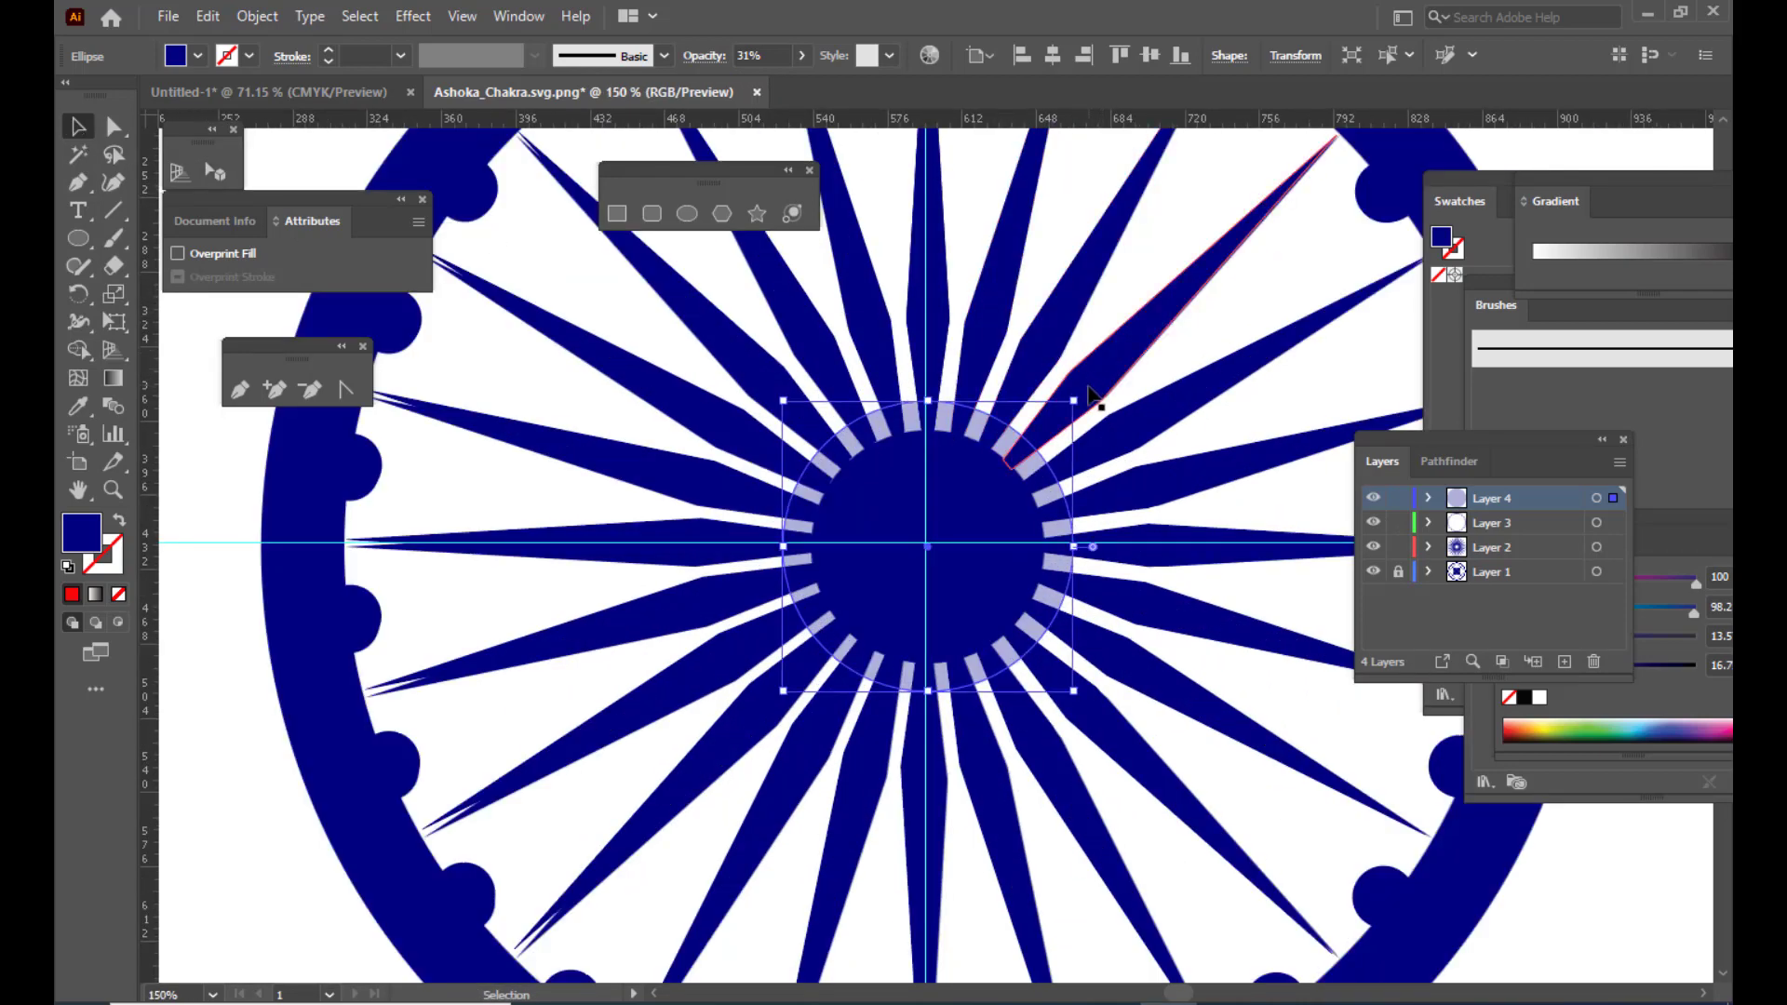
pyautogui.moveTo(1074, 400)
pyautogui.mouseDown()
pyautogui.moveTo(1005, 411)
pyautogui.moveTo(1044, 416)
pyautogui.mouseUp()
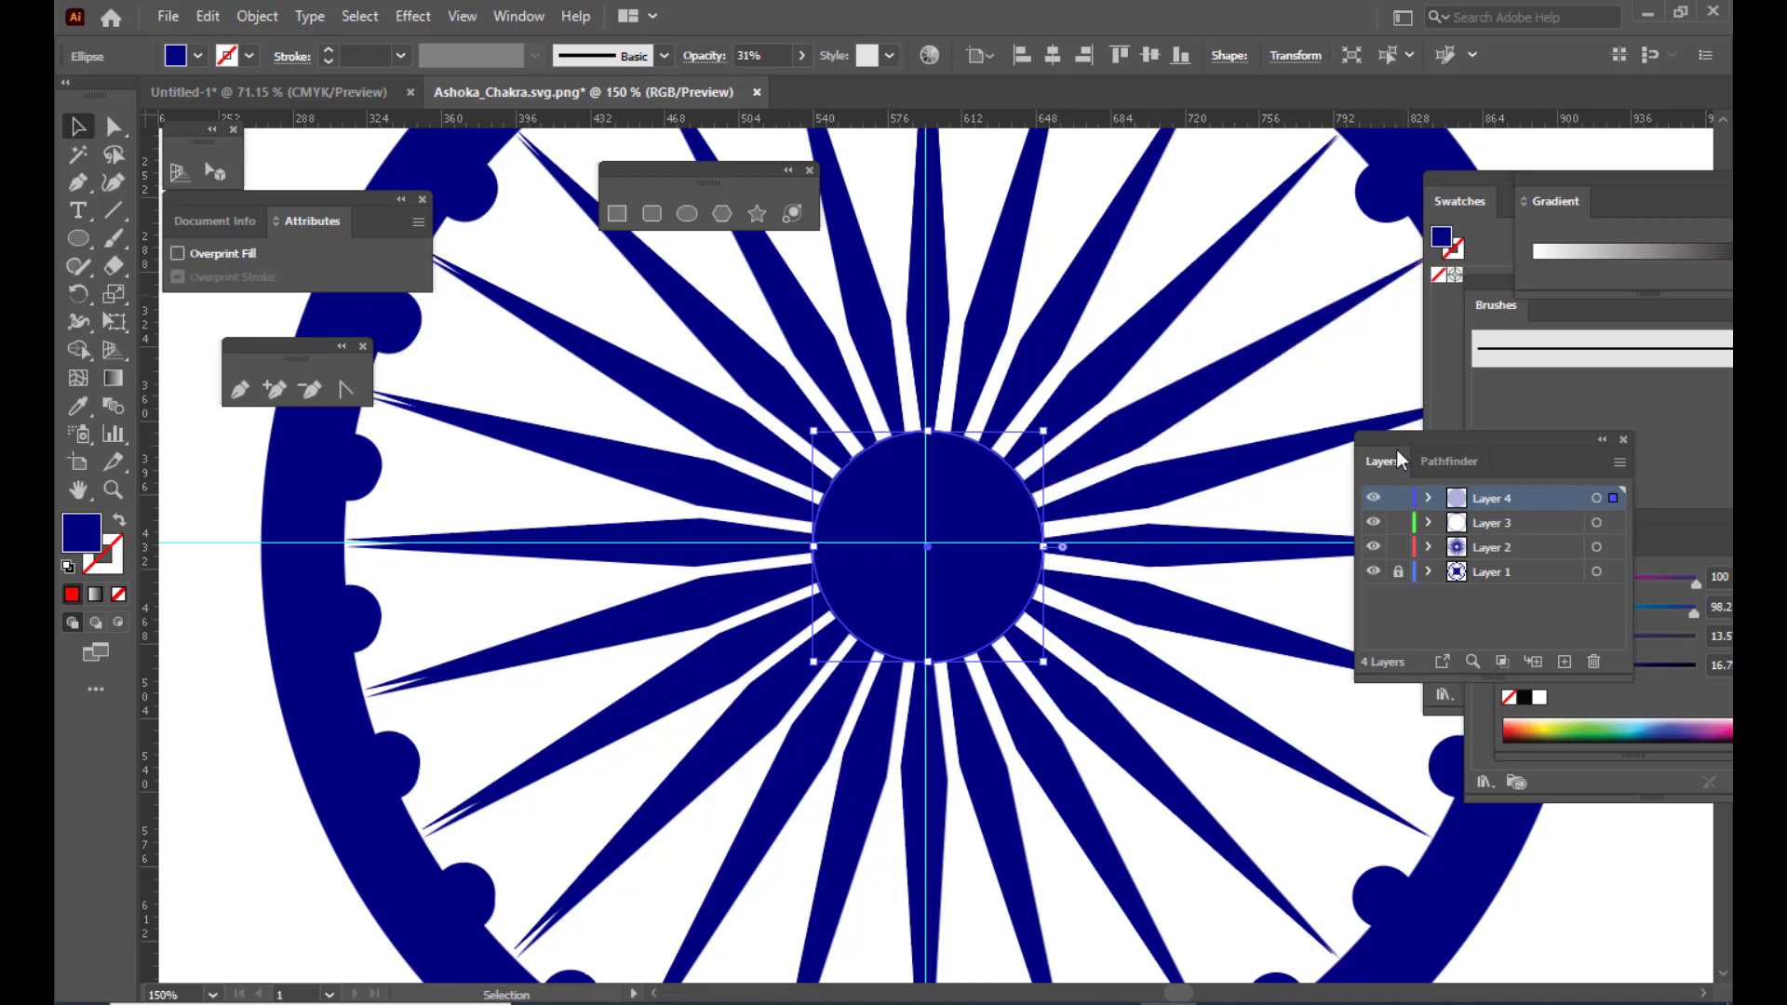
# Restore the fitted hub circle's opacity to 100%
pyautogui.moveTo(1381, 439); pyautogui.dragTo(1429, 437)
pyautogui.hotkey('ctrl', '0')
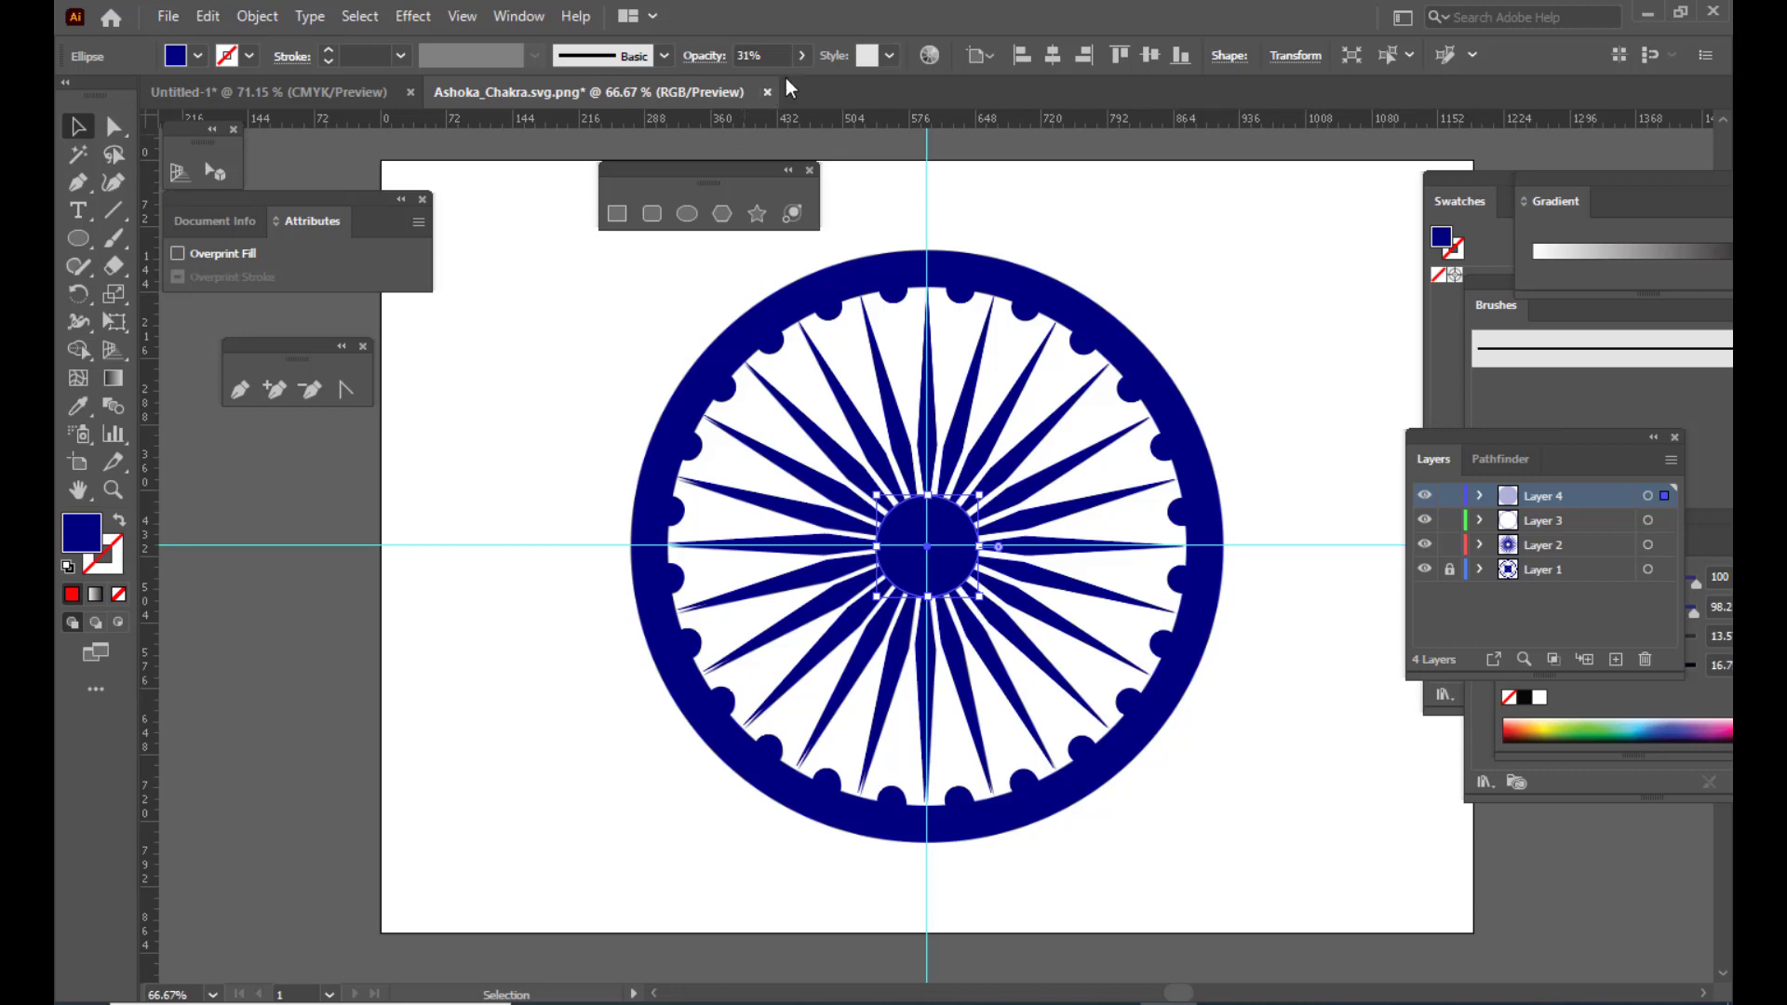
pyautogui.click(801, 55)
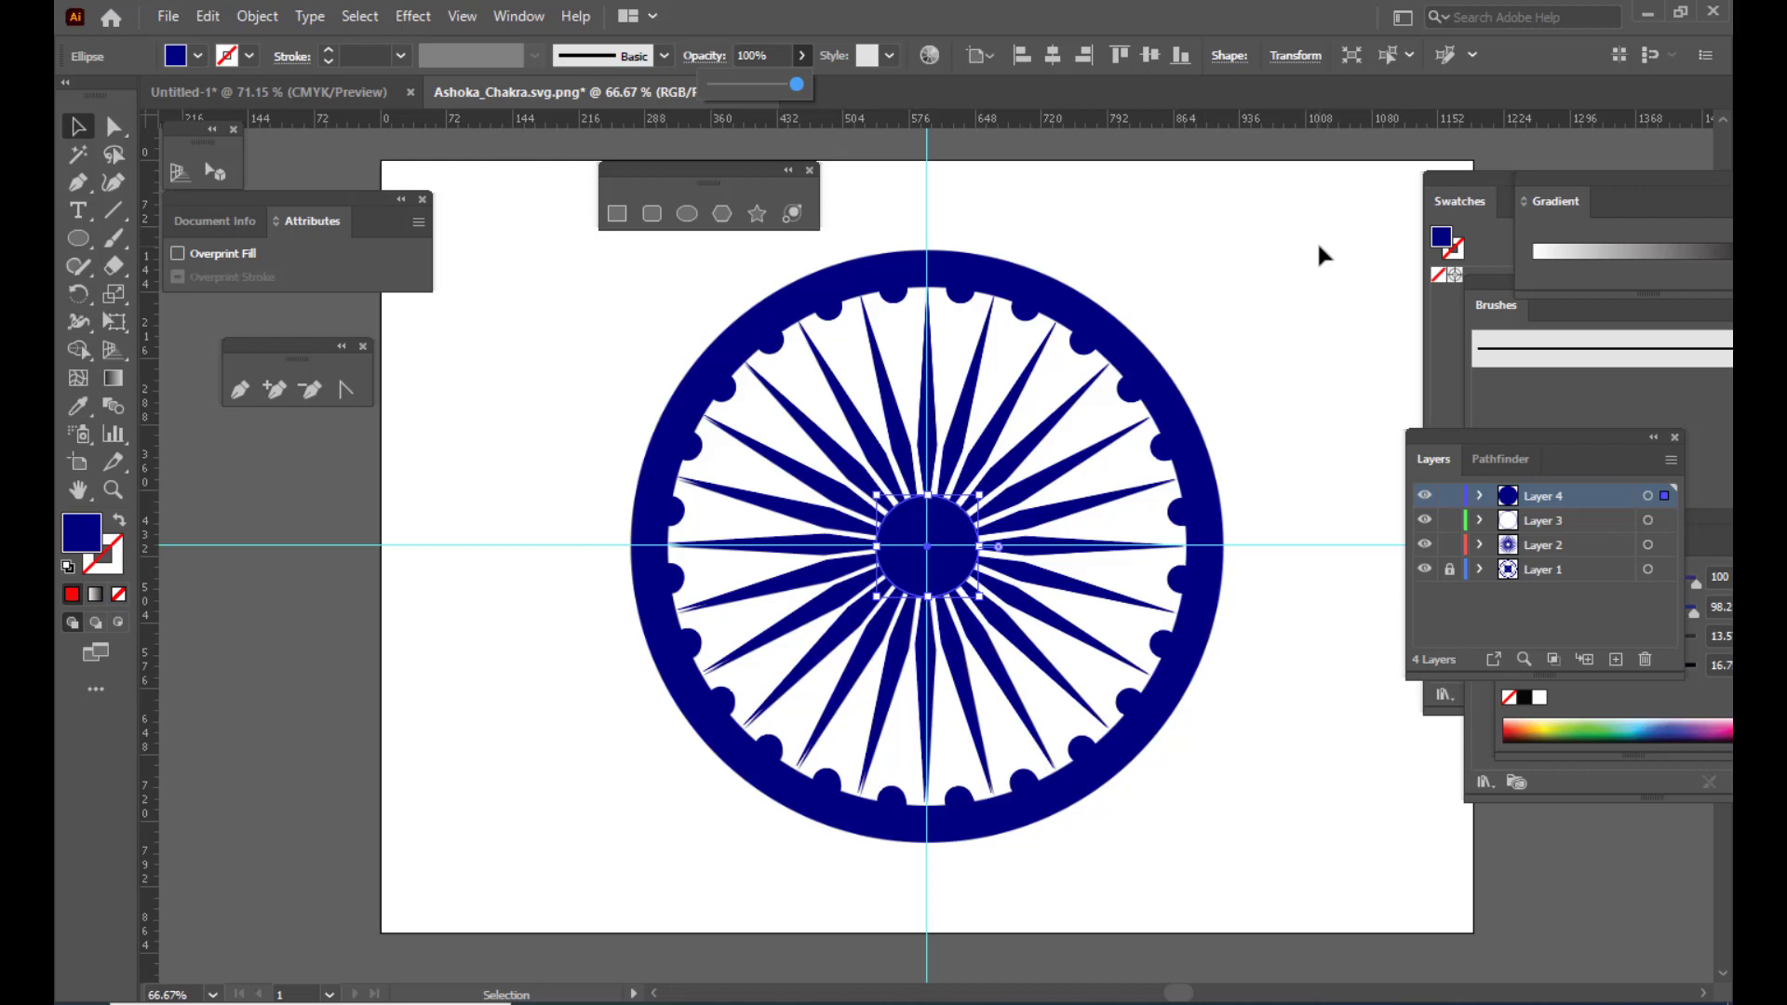
# Paste a copy of the hub circle in front and enlarge it proportionally from its centre to the wheel's outer edge
pyautogui.click(85, 133)
pyautogui.press('a')
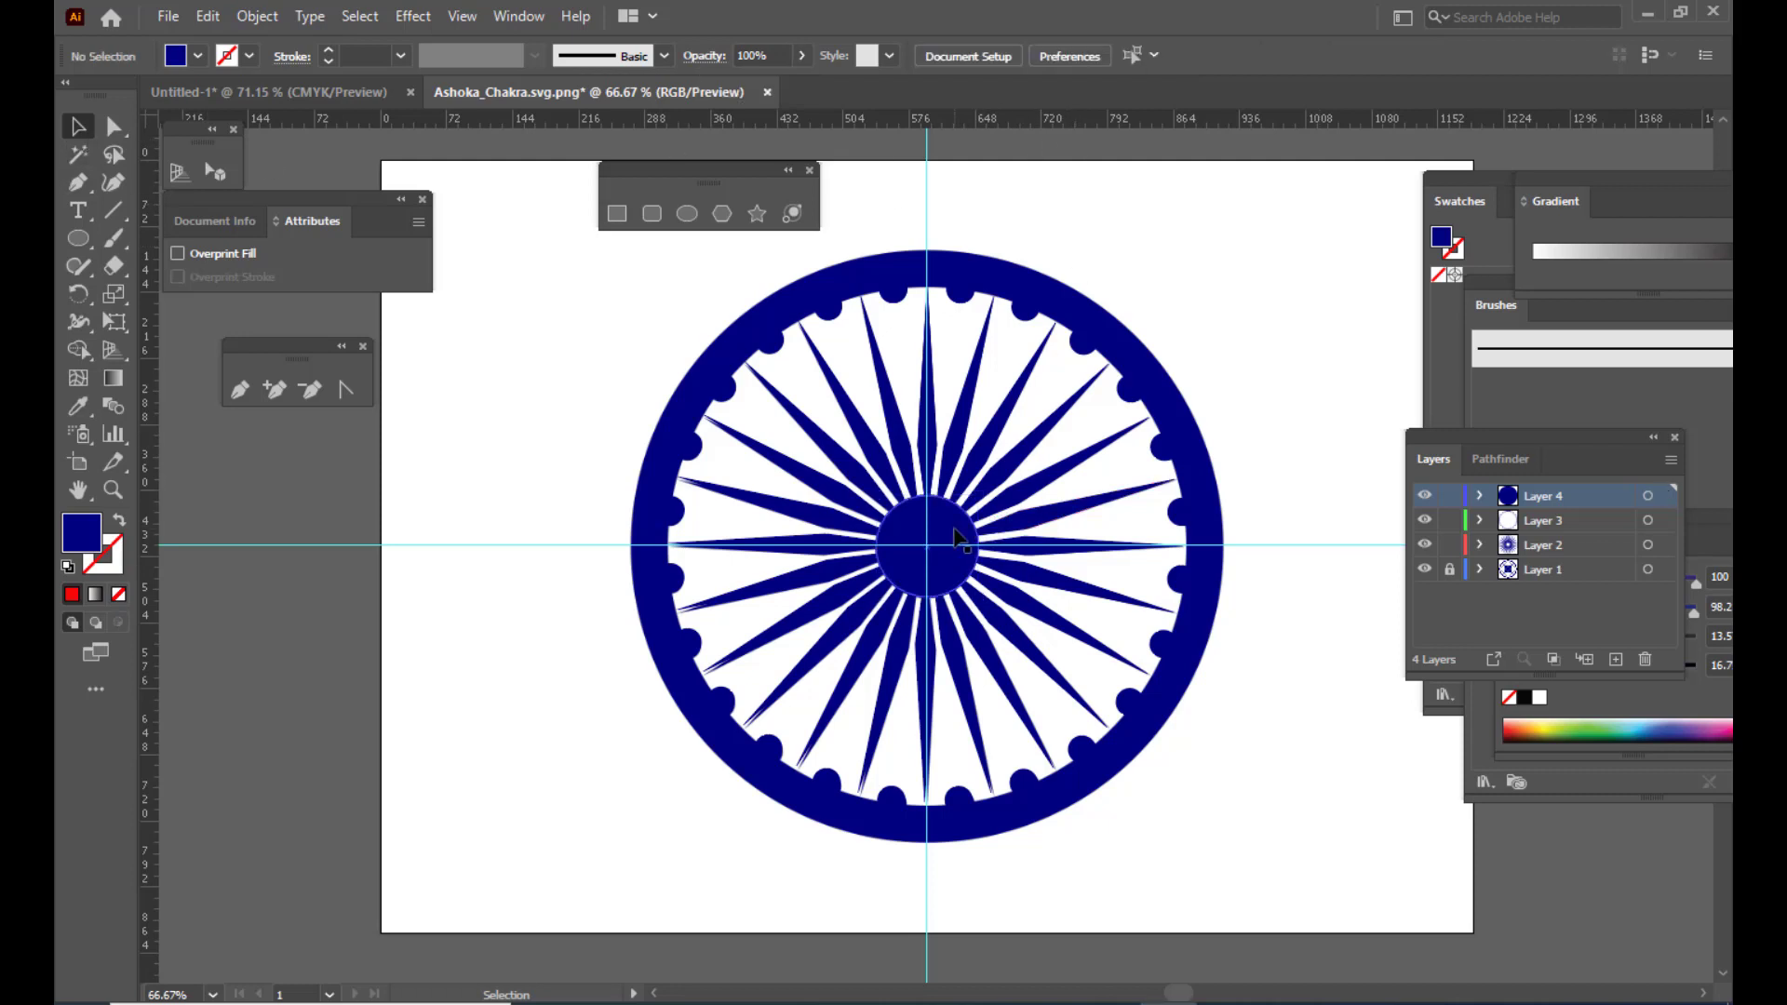
pyautogui.hotkey('ctrl', 'c')
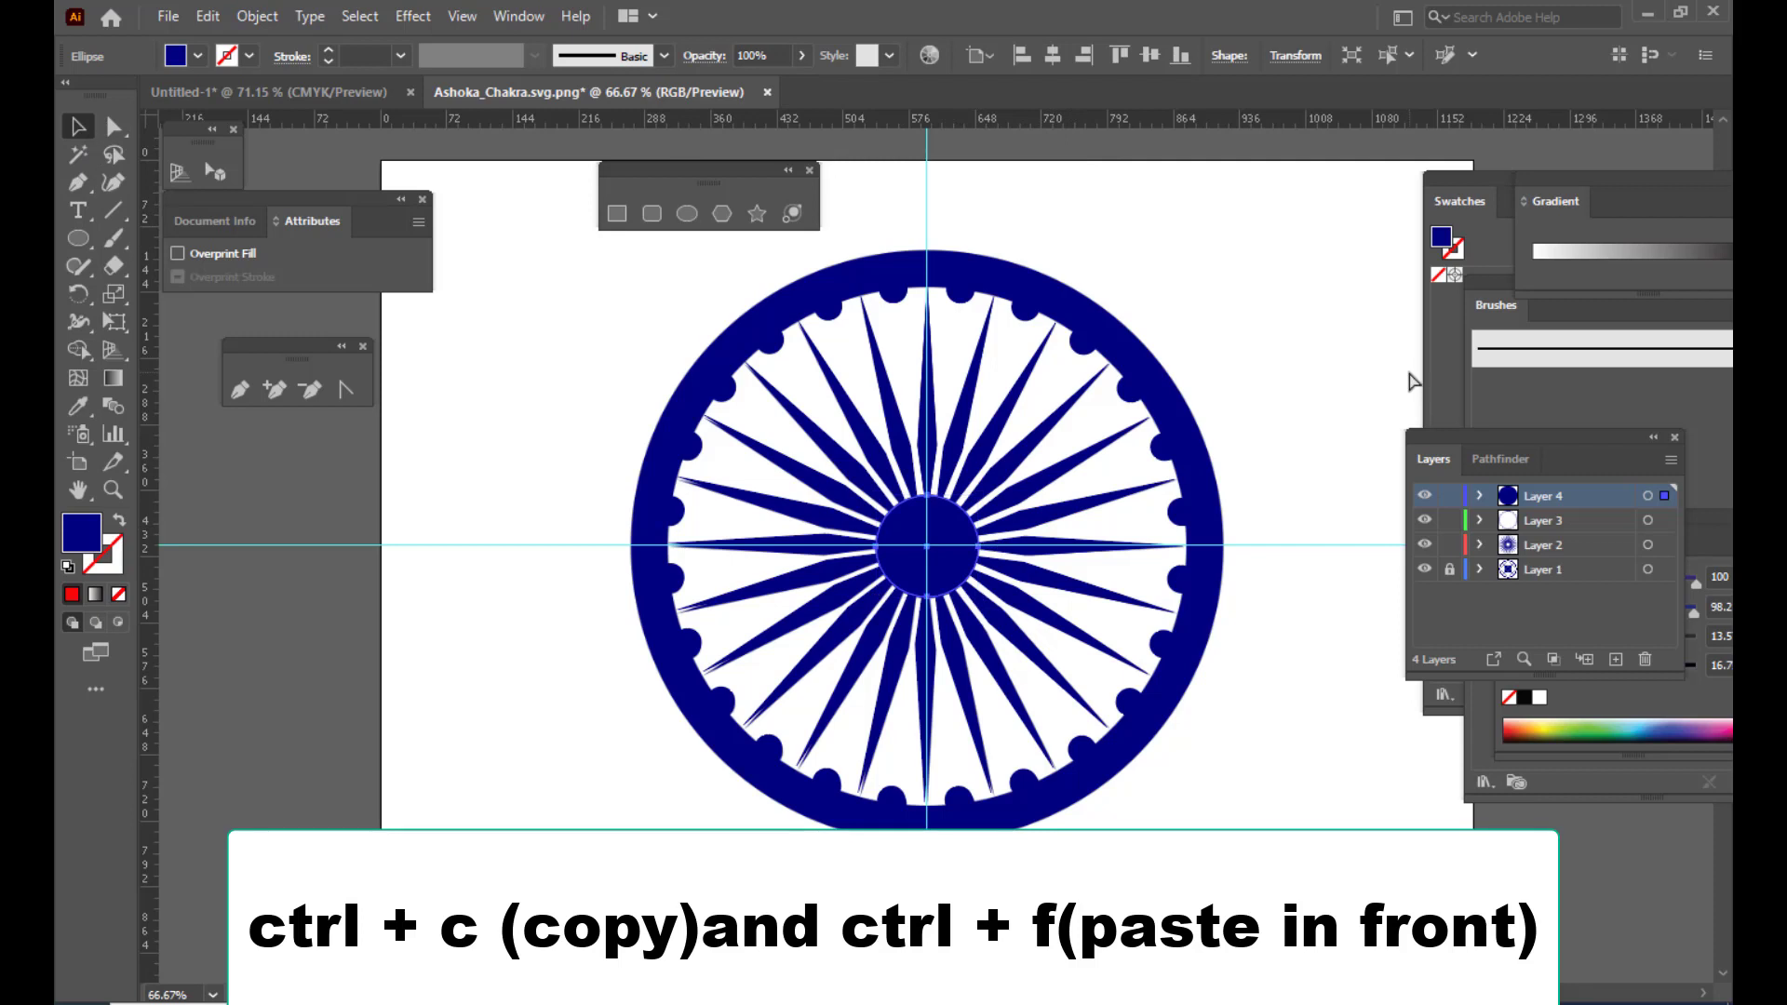
pyautogui.hotkey('ctrl', 'f')
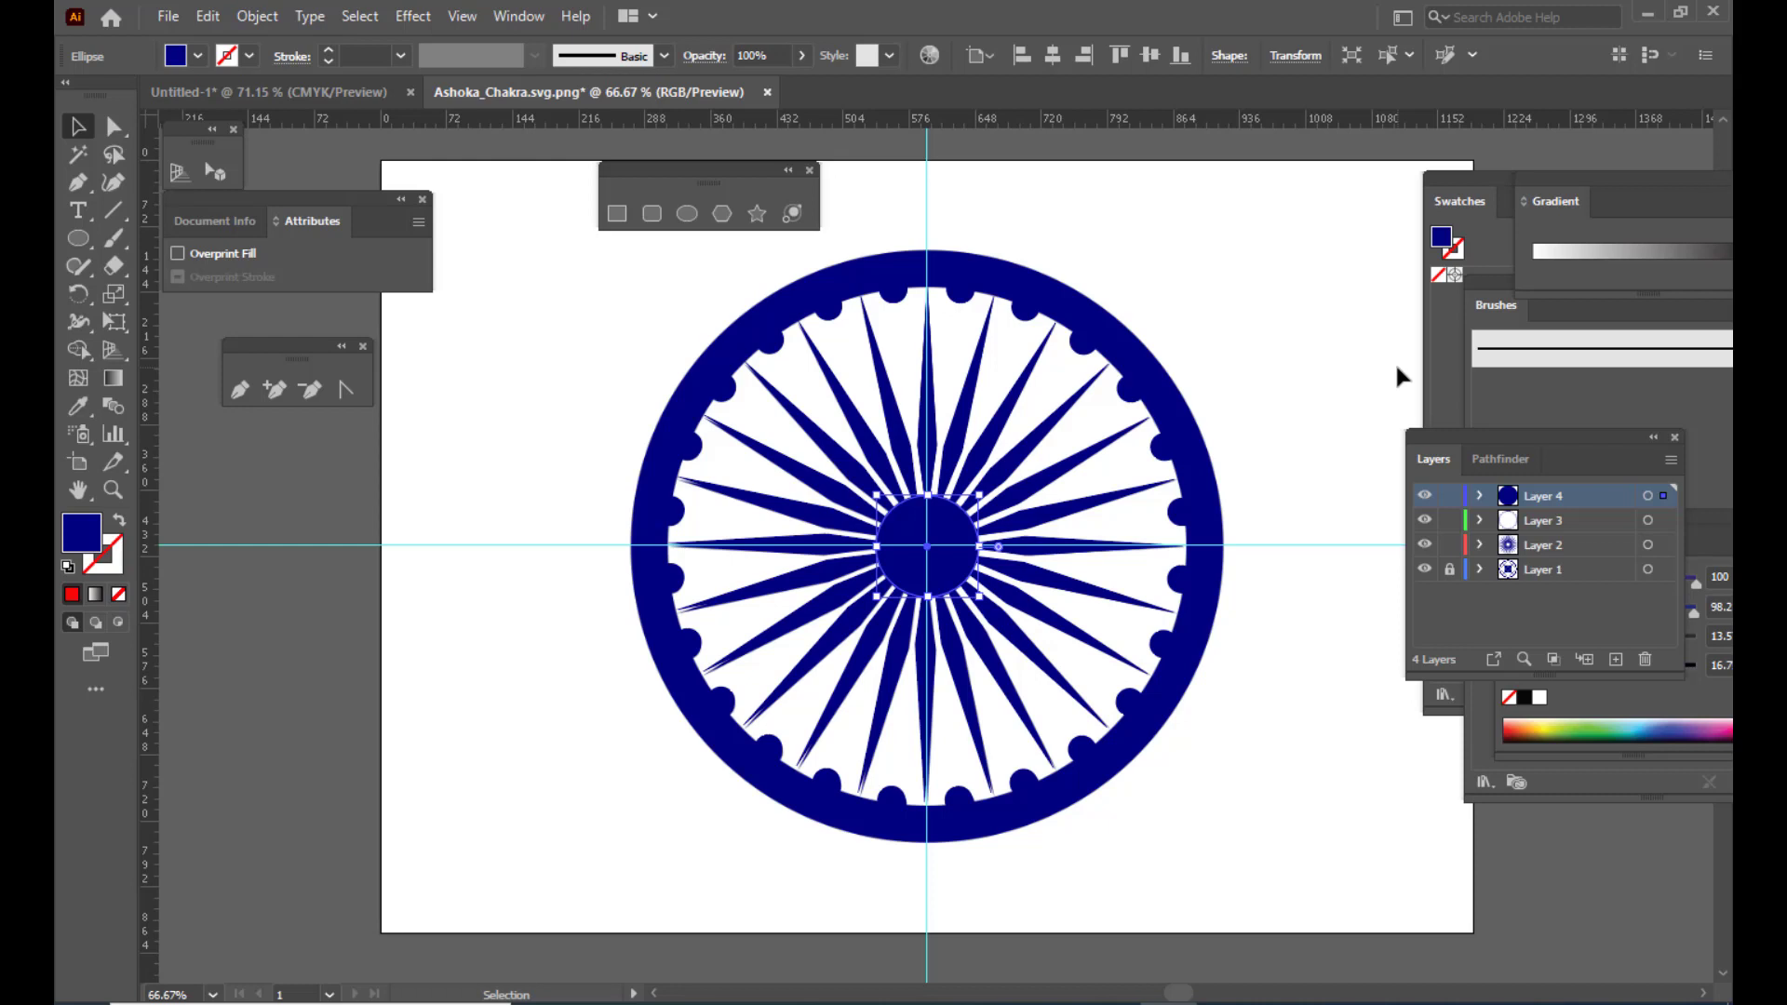
pyautogui.moveTo(1443, 433); pyautogui.dragTo(1461, 432)
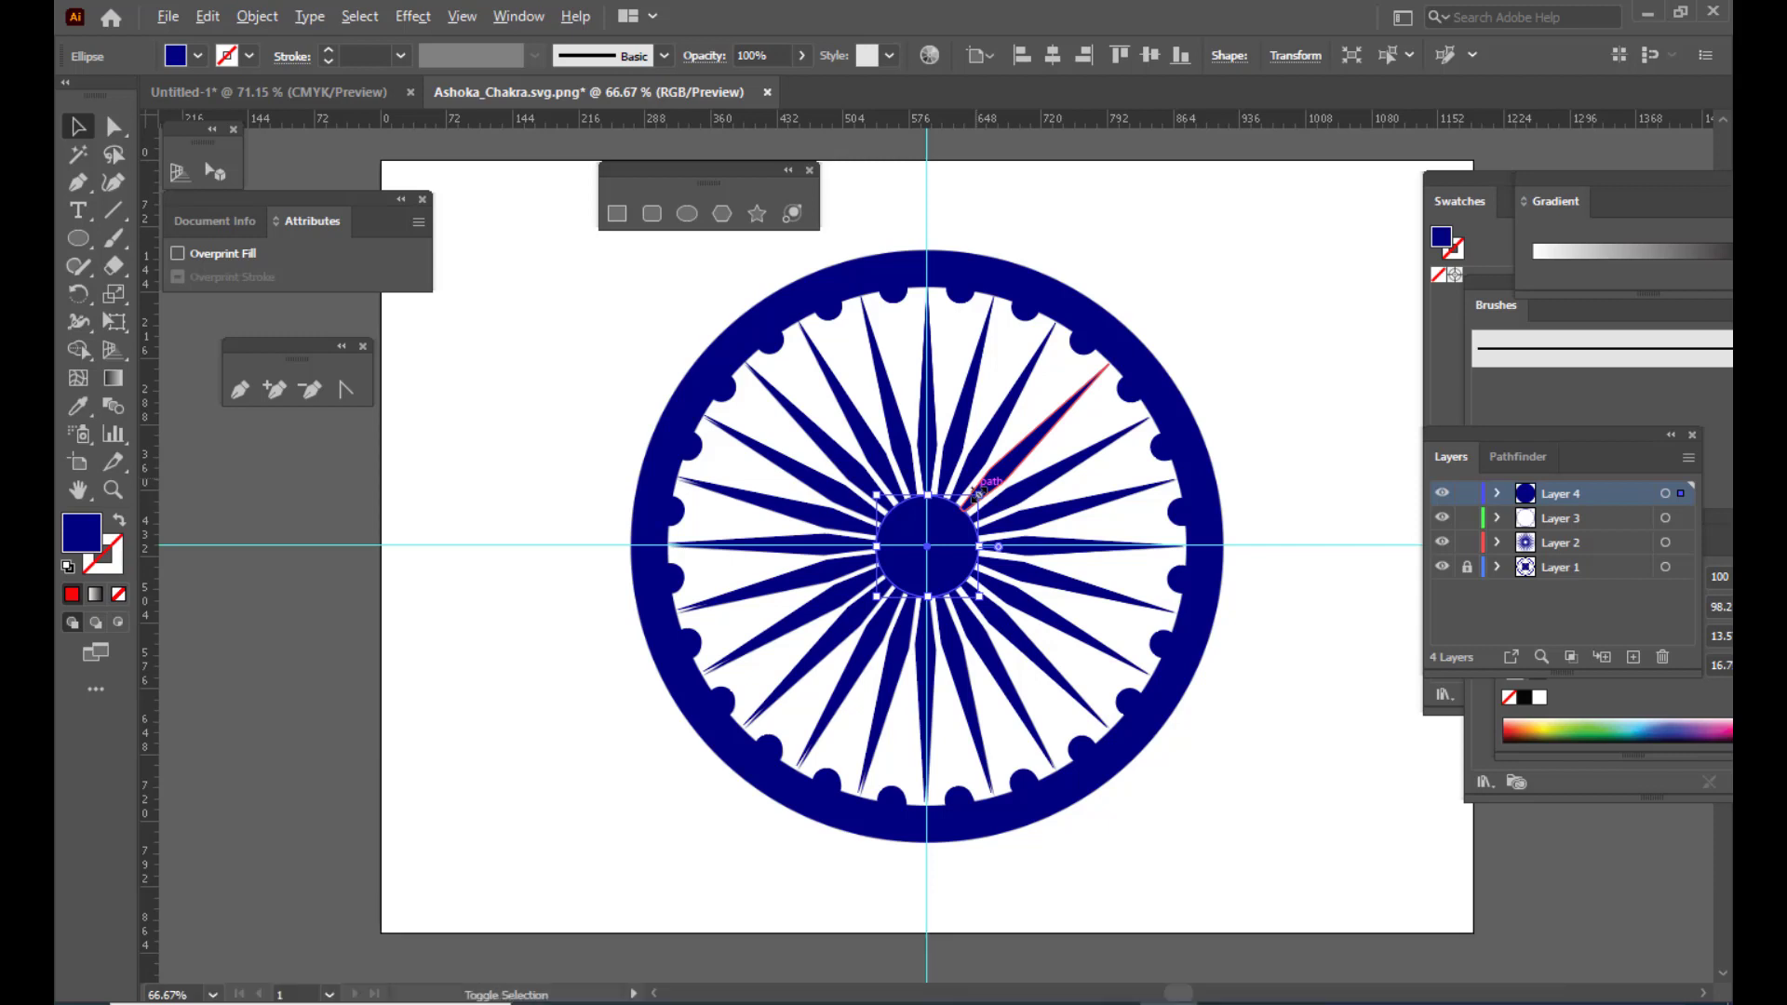
pyautogui.moveTo(976, 495); pyautogui.dragTo(1224, 249)
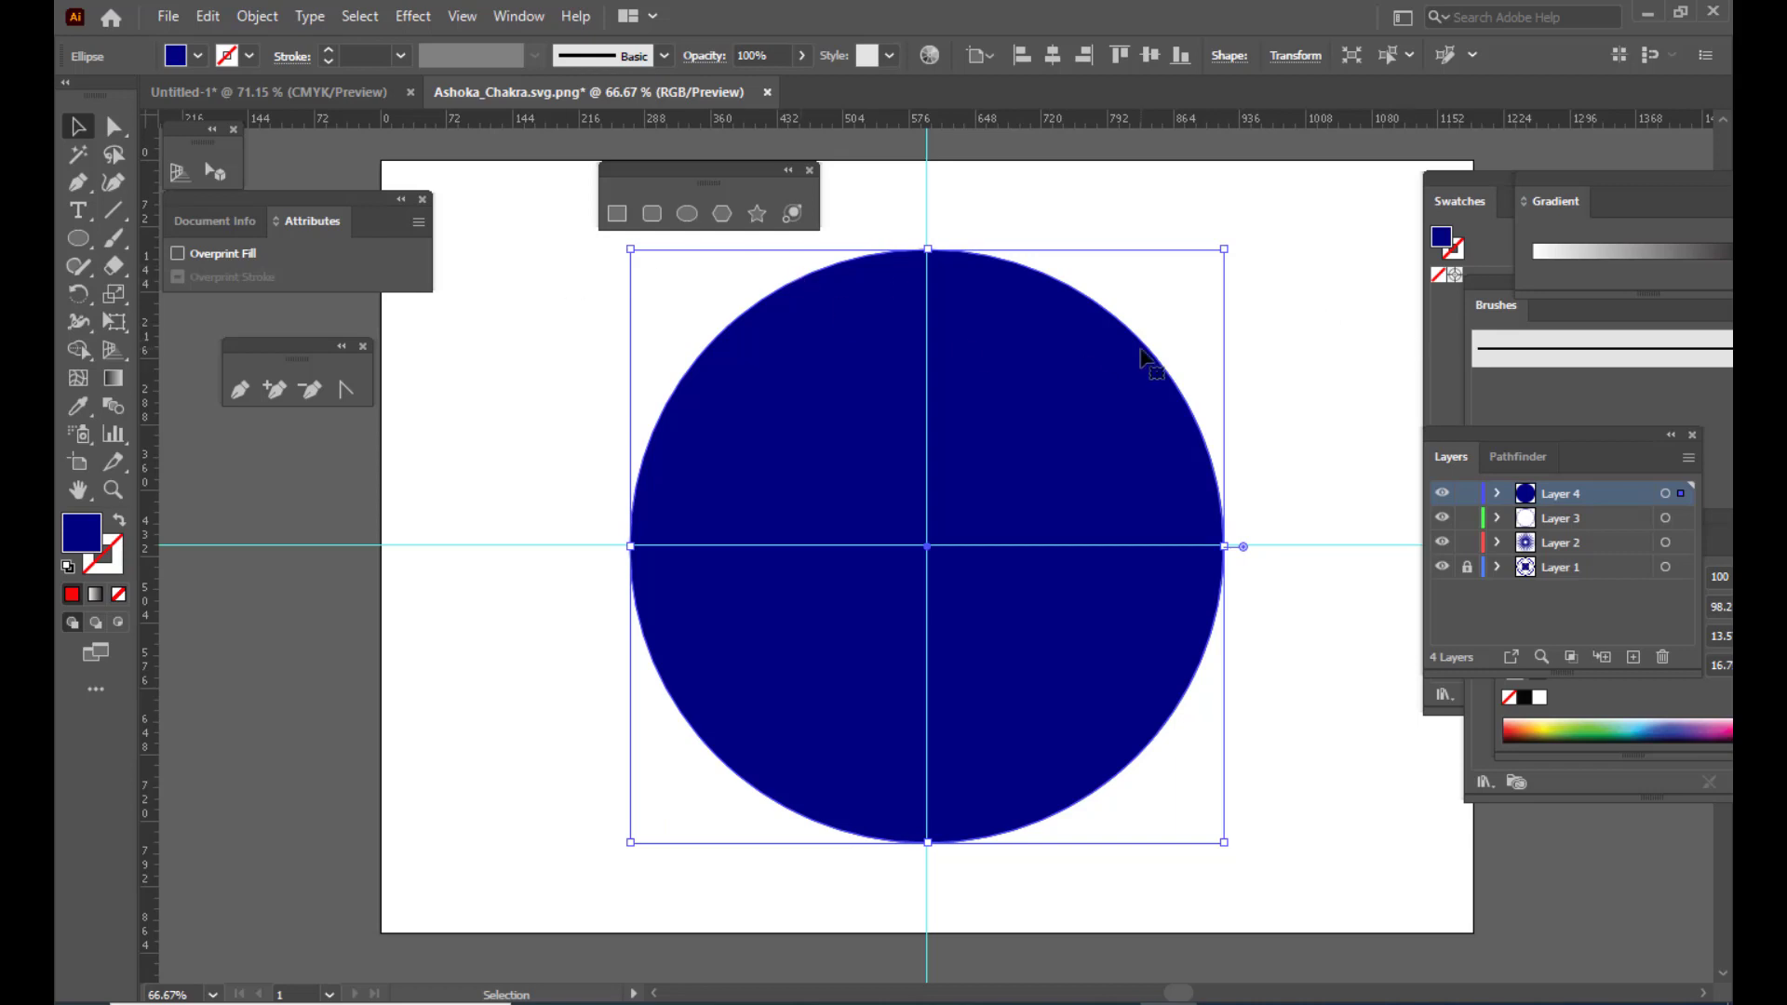
# Give the large circle no fill and a 40 pt navy stroke, and hide the reference image on Layer 1
pyautogui.click(120, 525)
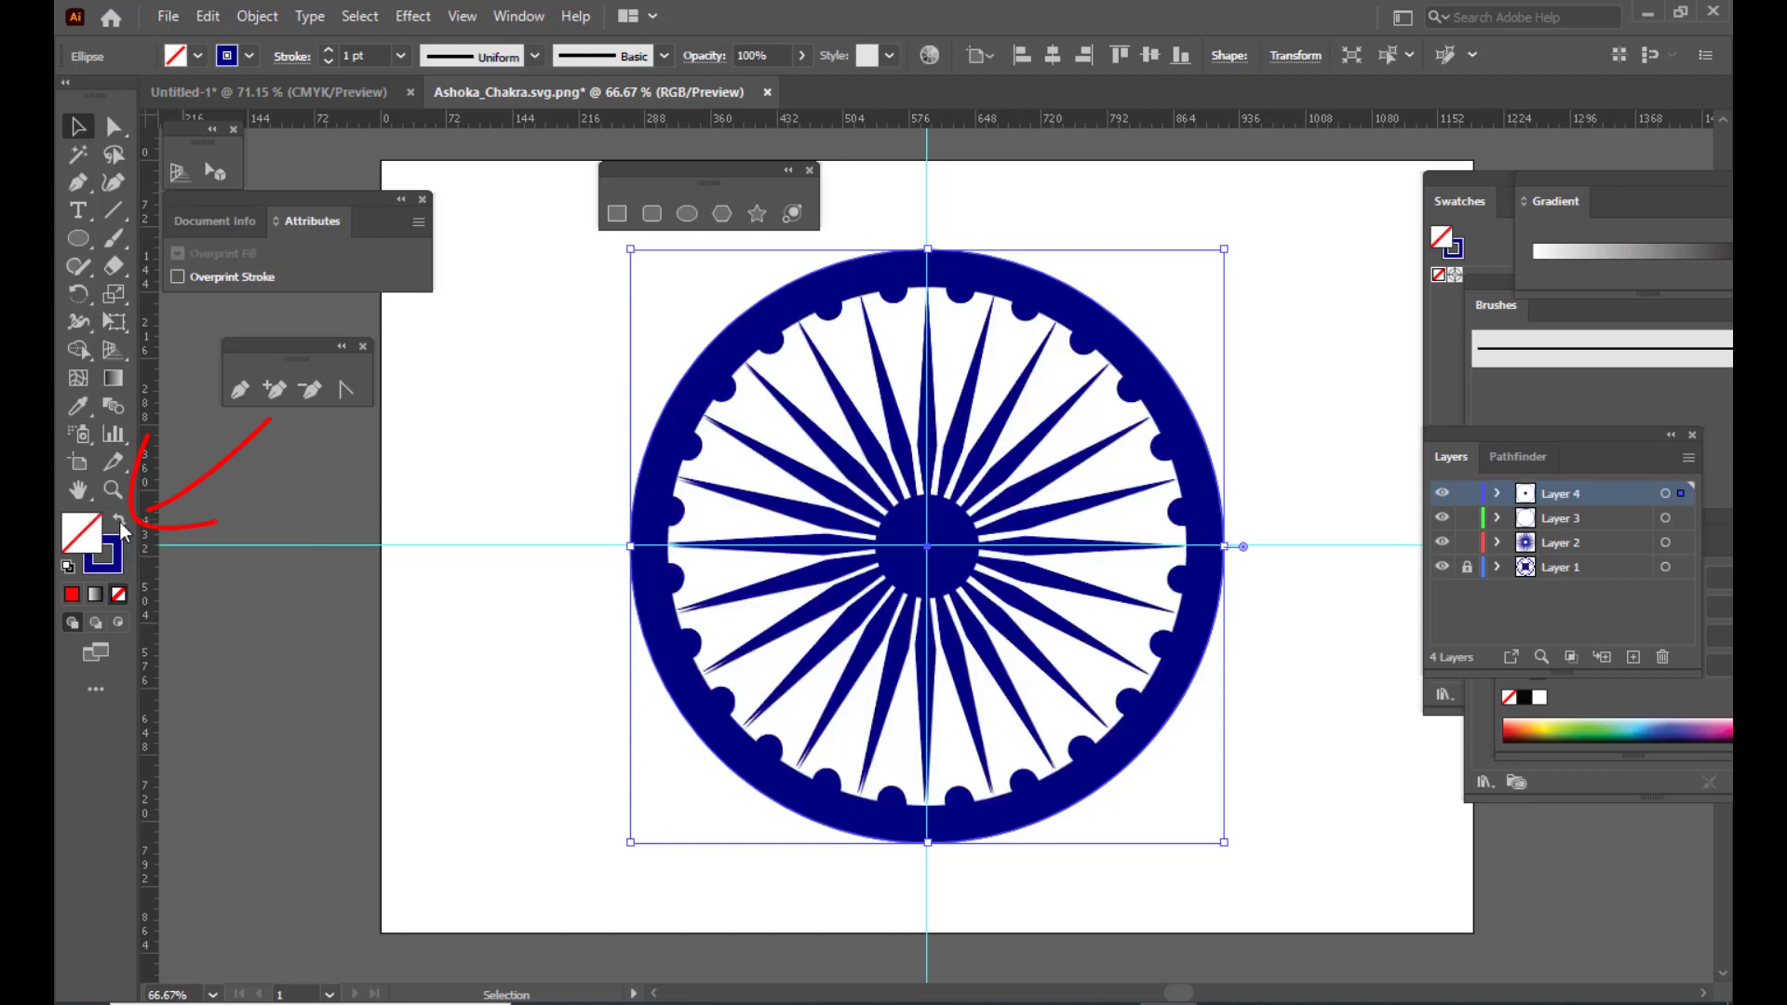
pyautogui.click(1442, 568)
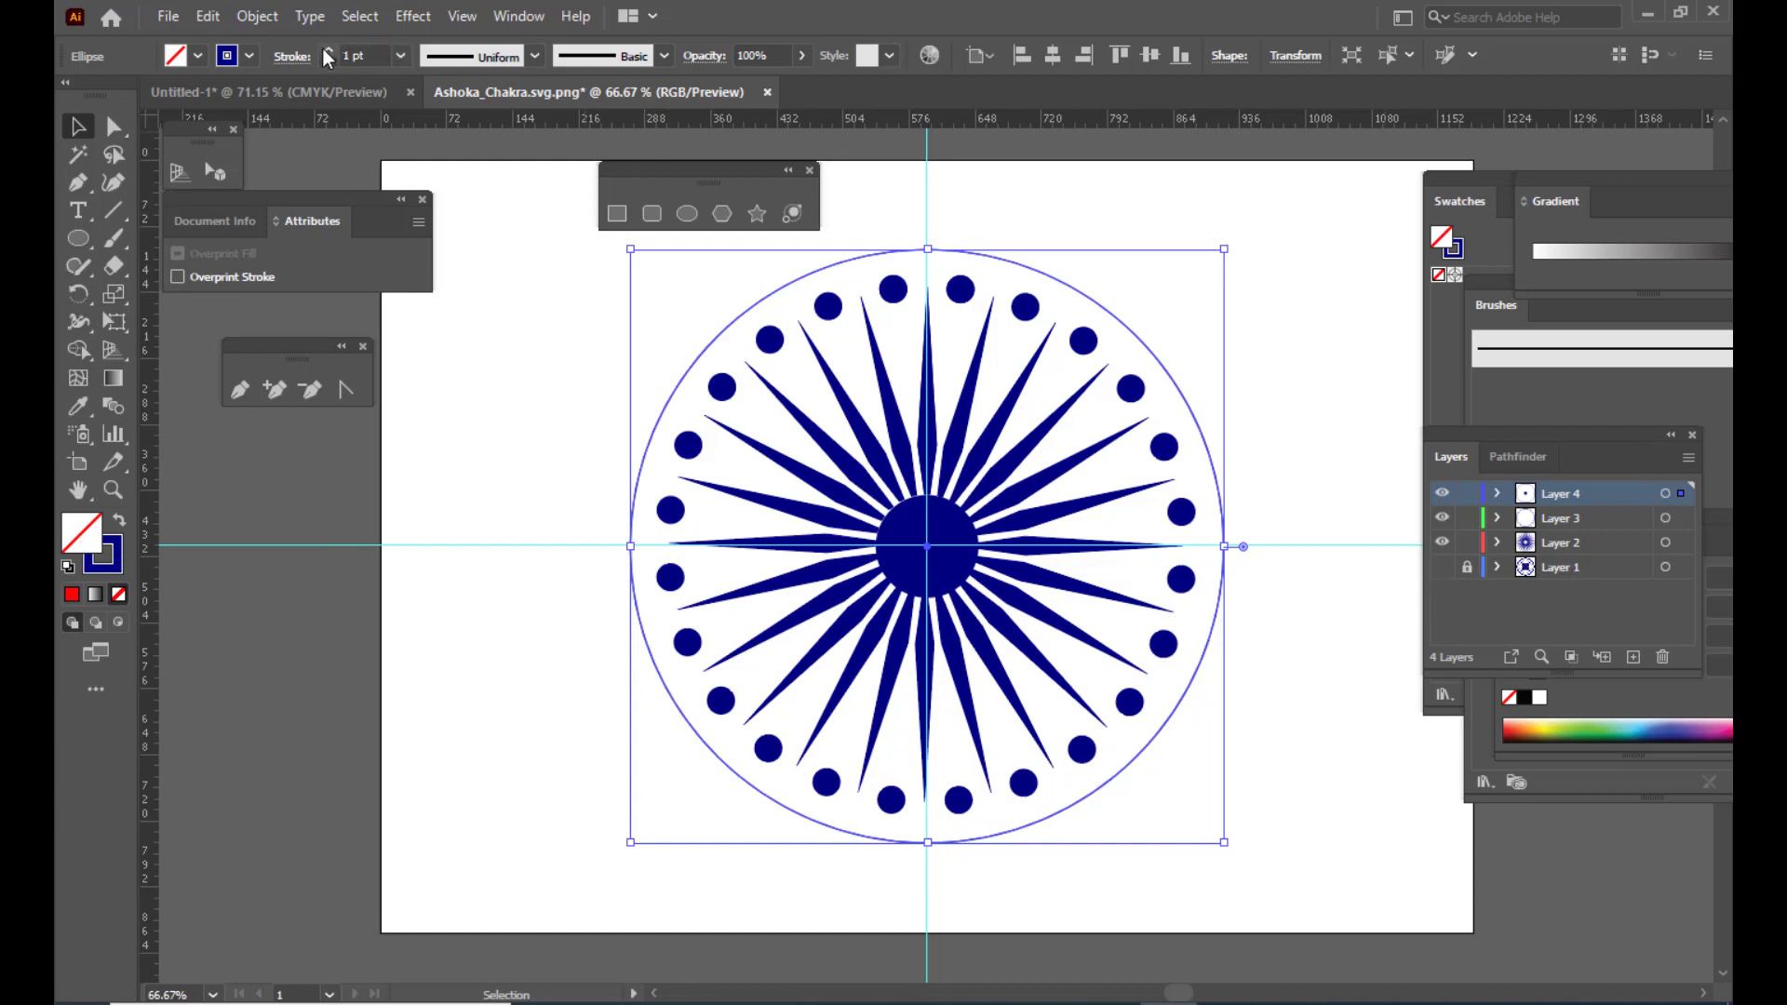
pyautogui.moveTo(327, 48); pyautogui.dragTo(328, 52)
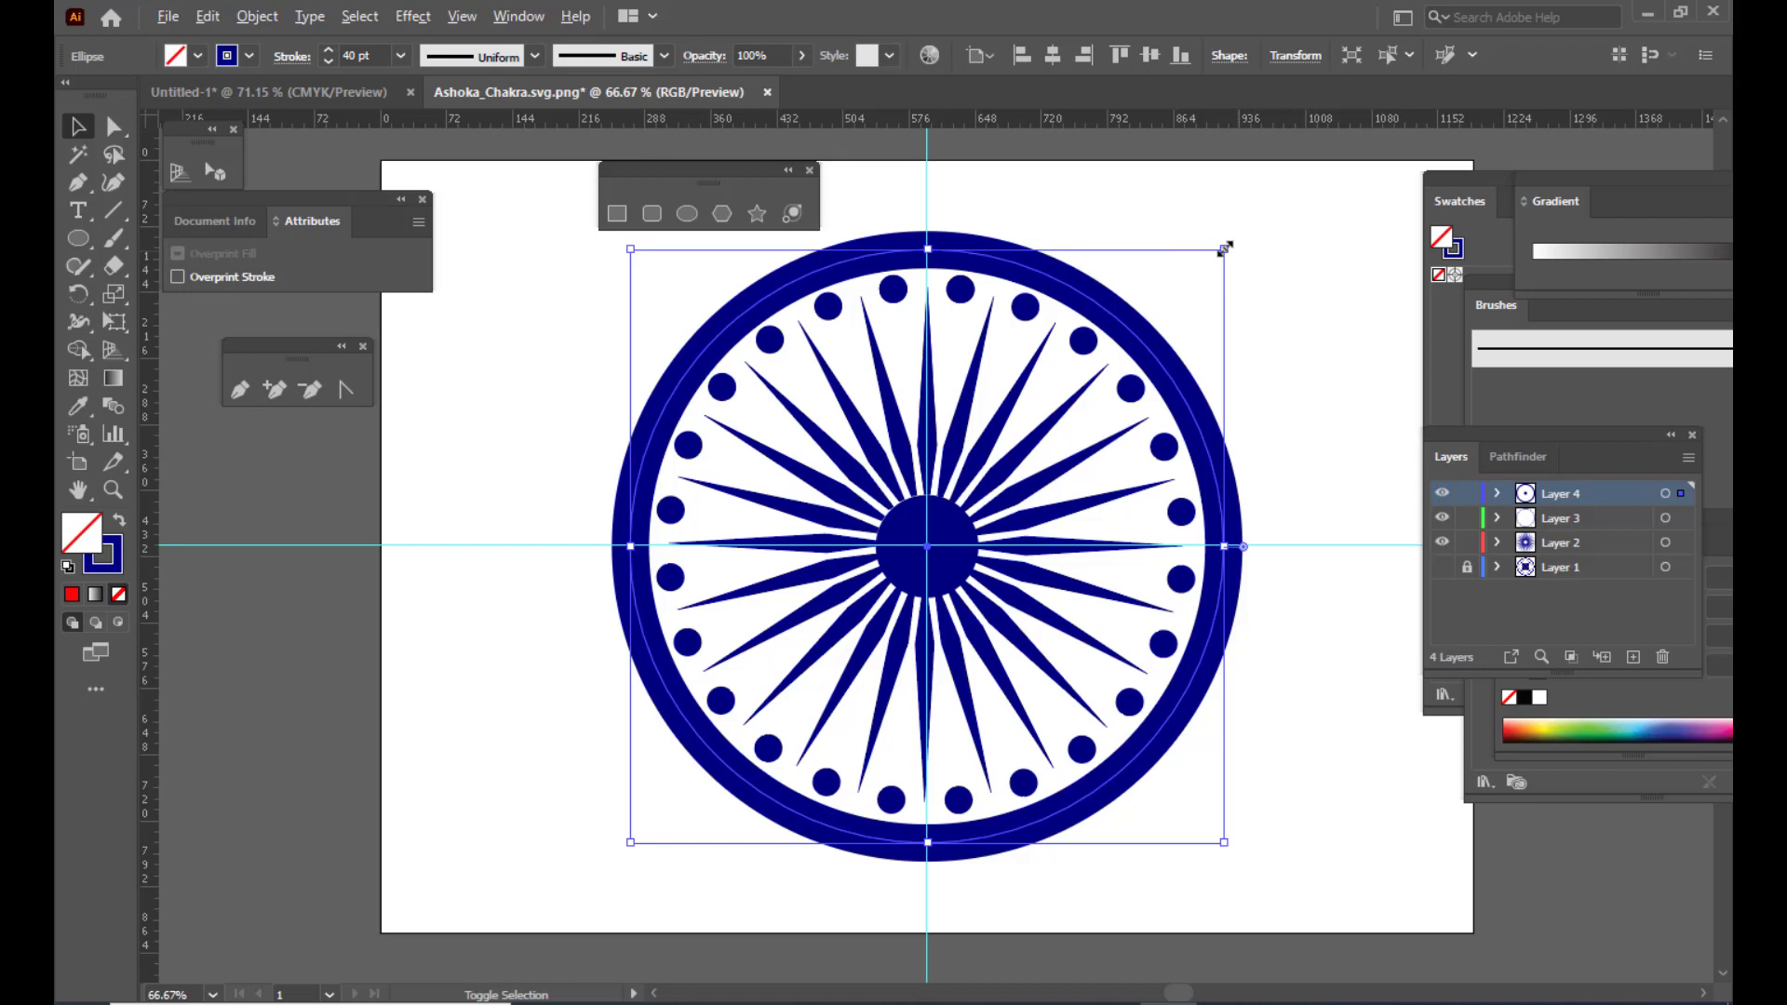
# Scale the stroked ring down proportionally from its centre until its inner edge overlaps the rim-bump circles, and deselect it
pyautogui.moveTo(1225, 248); pyautogui.dragTo(1204, 260)
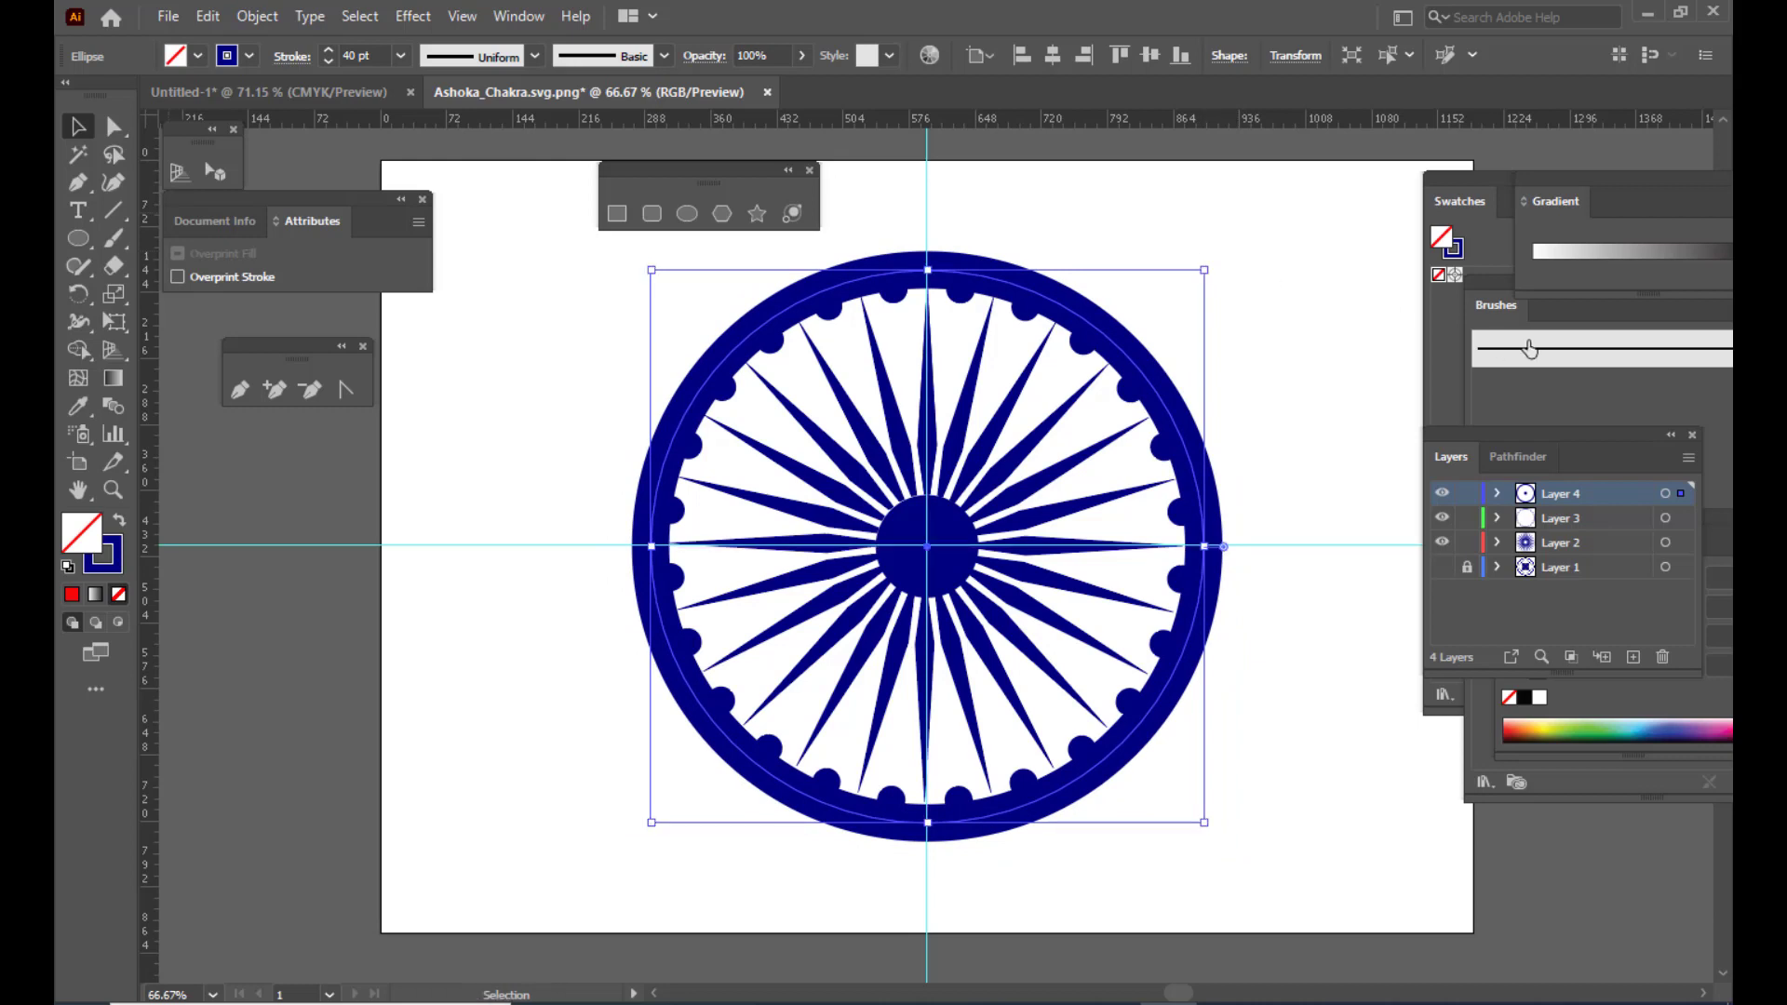
pyautogui.click(1184, 221)
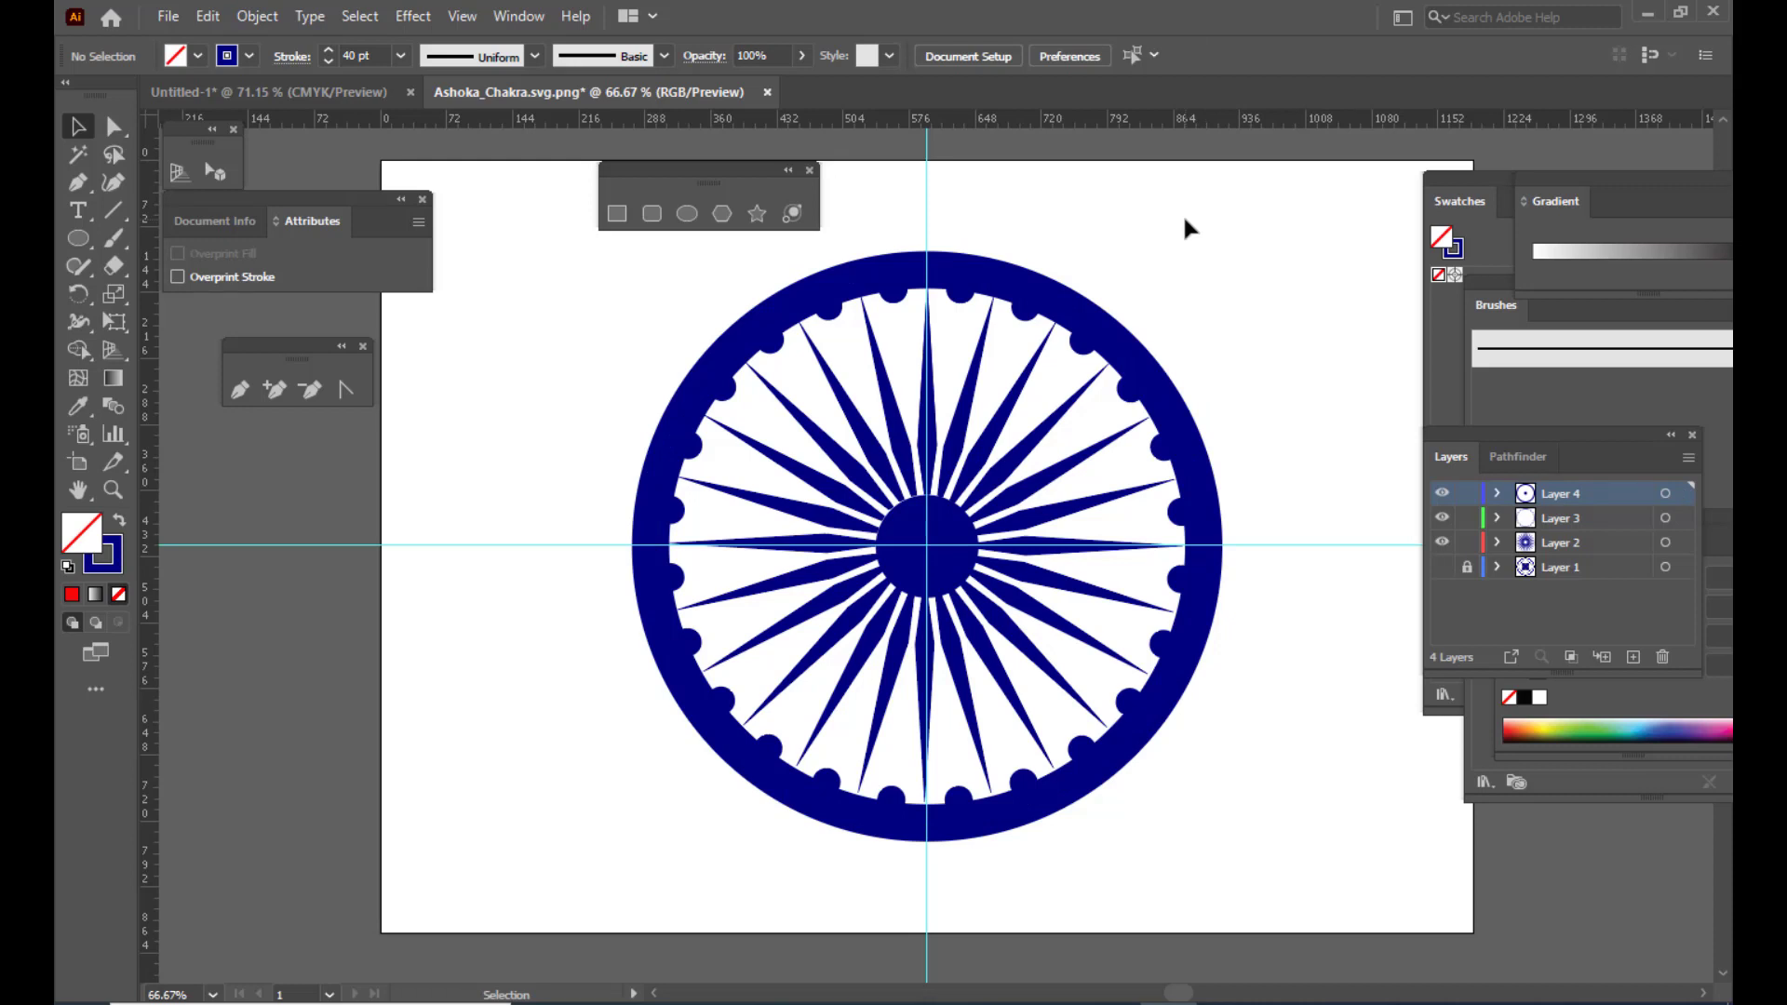
# Delete the vertical and horizontal guides crossing the wheel's centre
pyautogui.click(927, 160)
pyautogui.press('Delete')
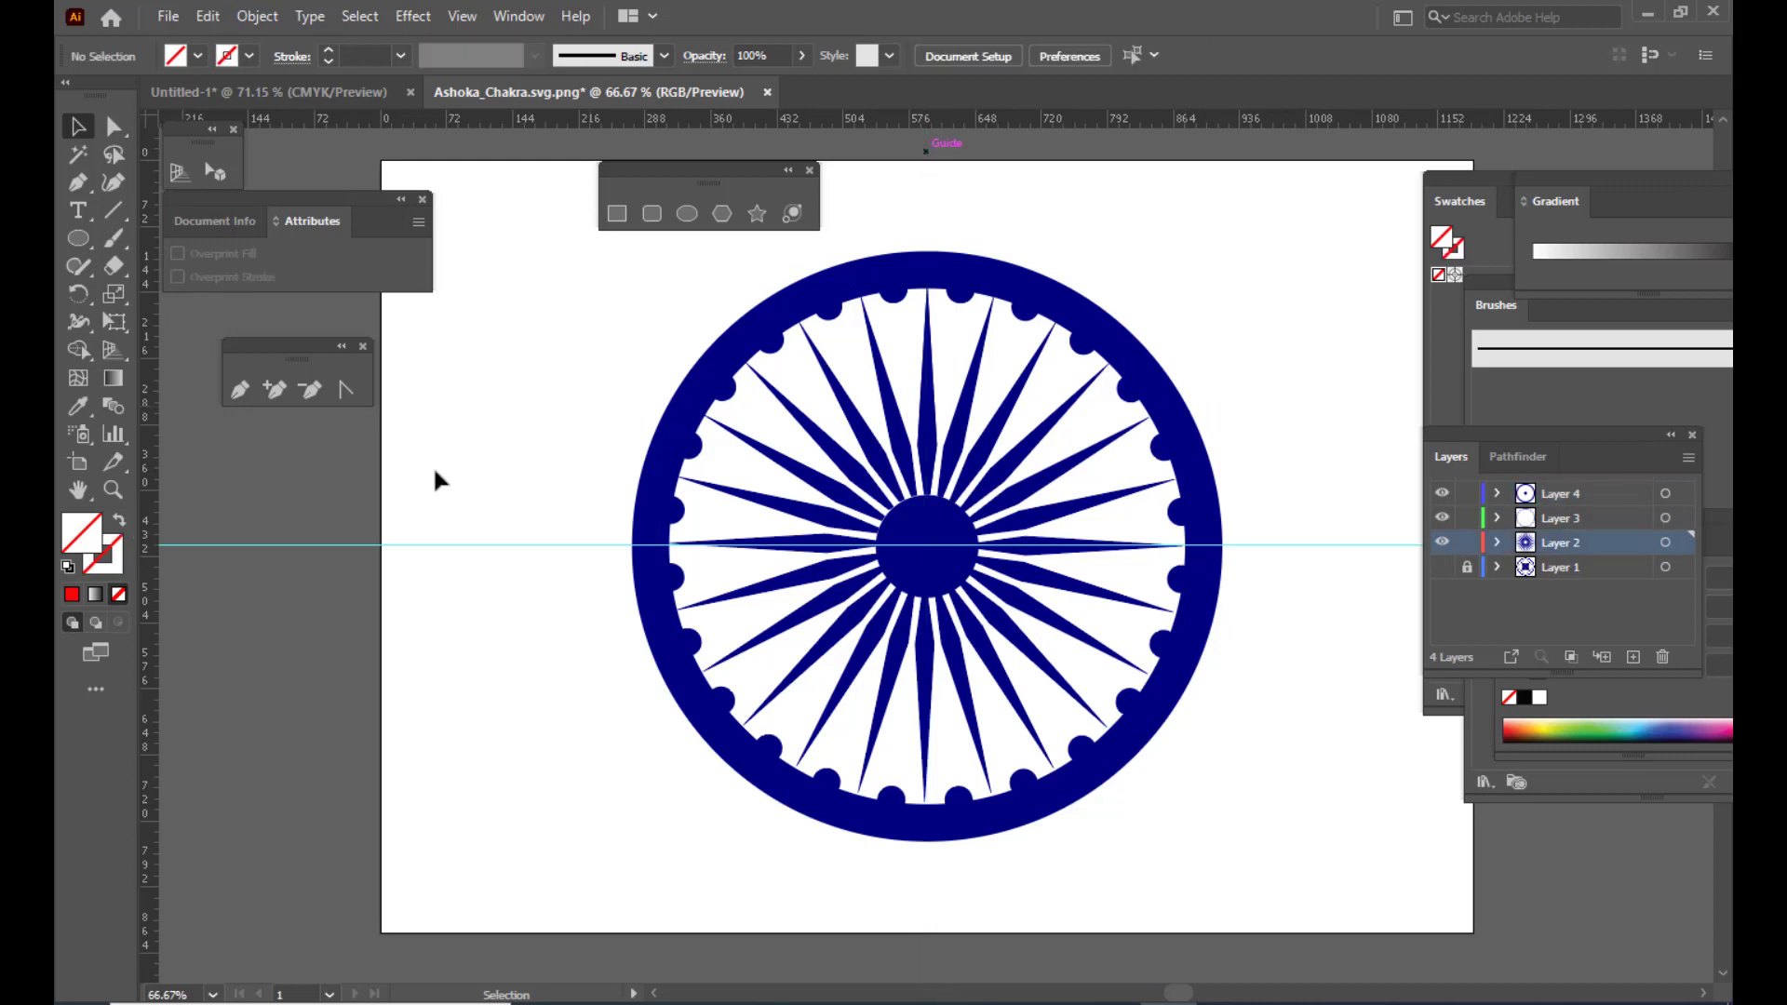
pyautogui.click(338, 543)
pyautogui.press('Delete')
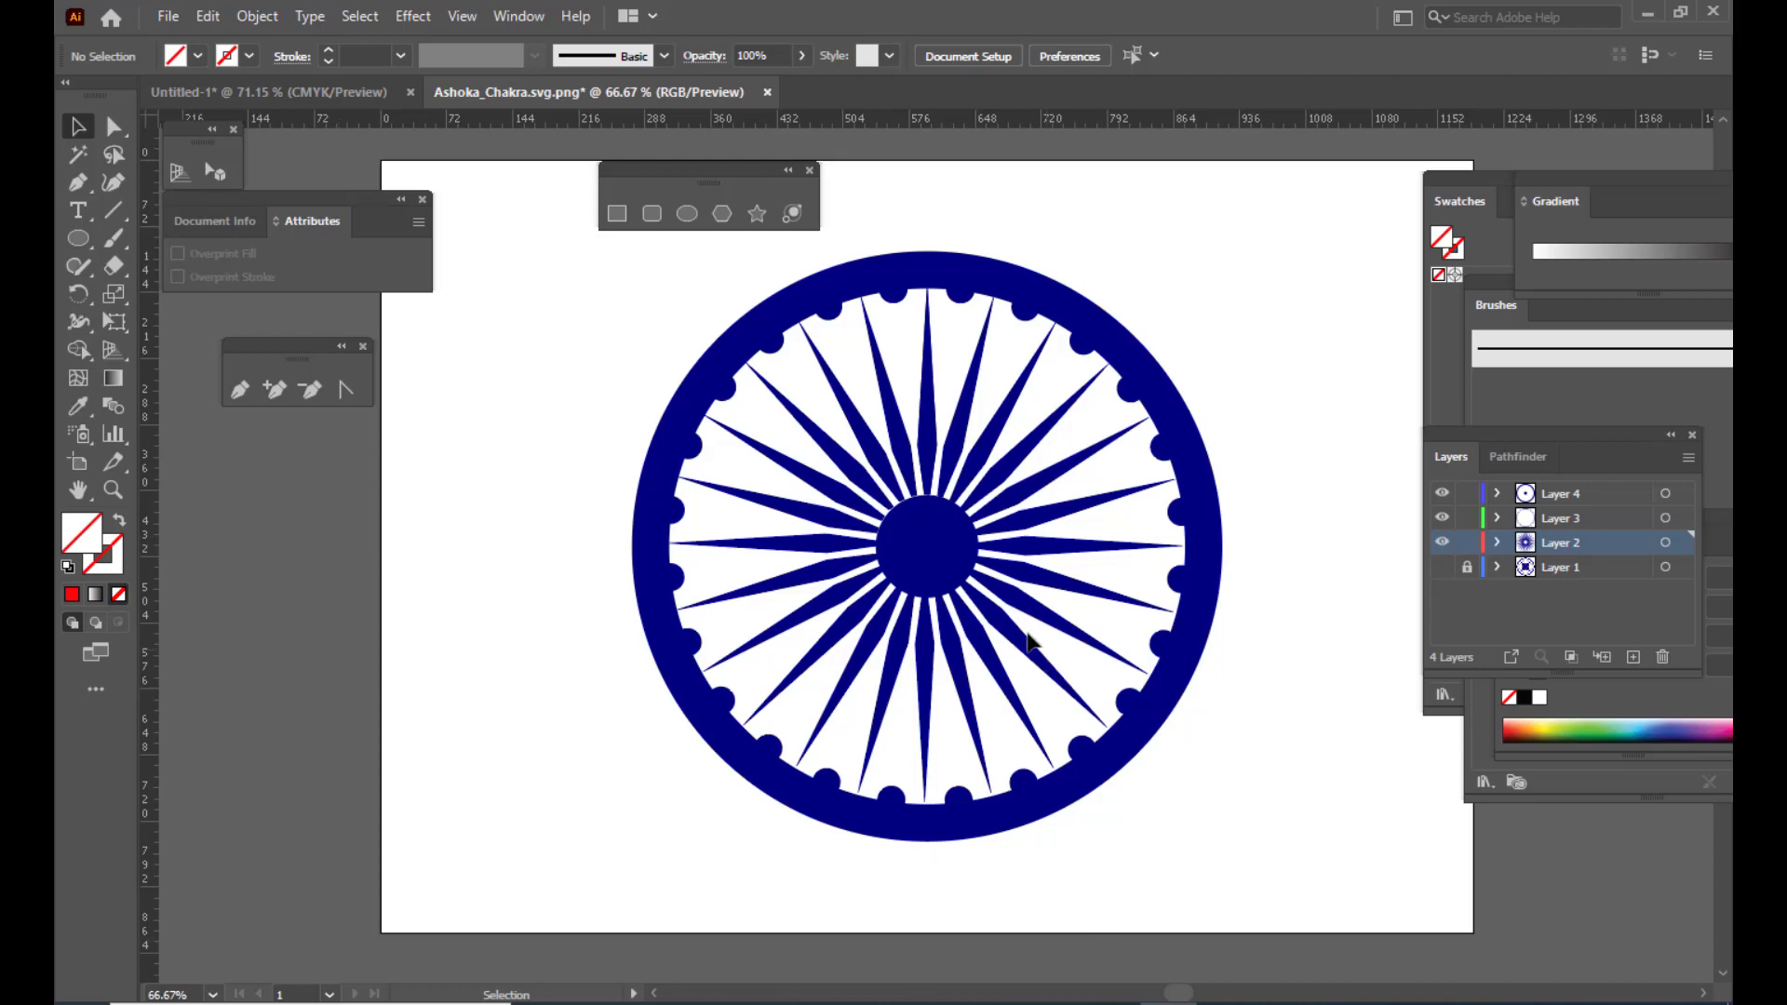
# Resize the artboard on all four sides to fit closely around the wheel, about 661 by 664 pt
pyautogui.scroll(5, 1215, 409)
pyautogui.scroll(-4, 1215, 409)
pyautogui.hotkey('ctrl', '-')
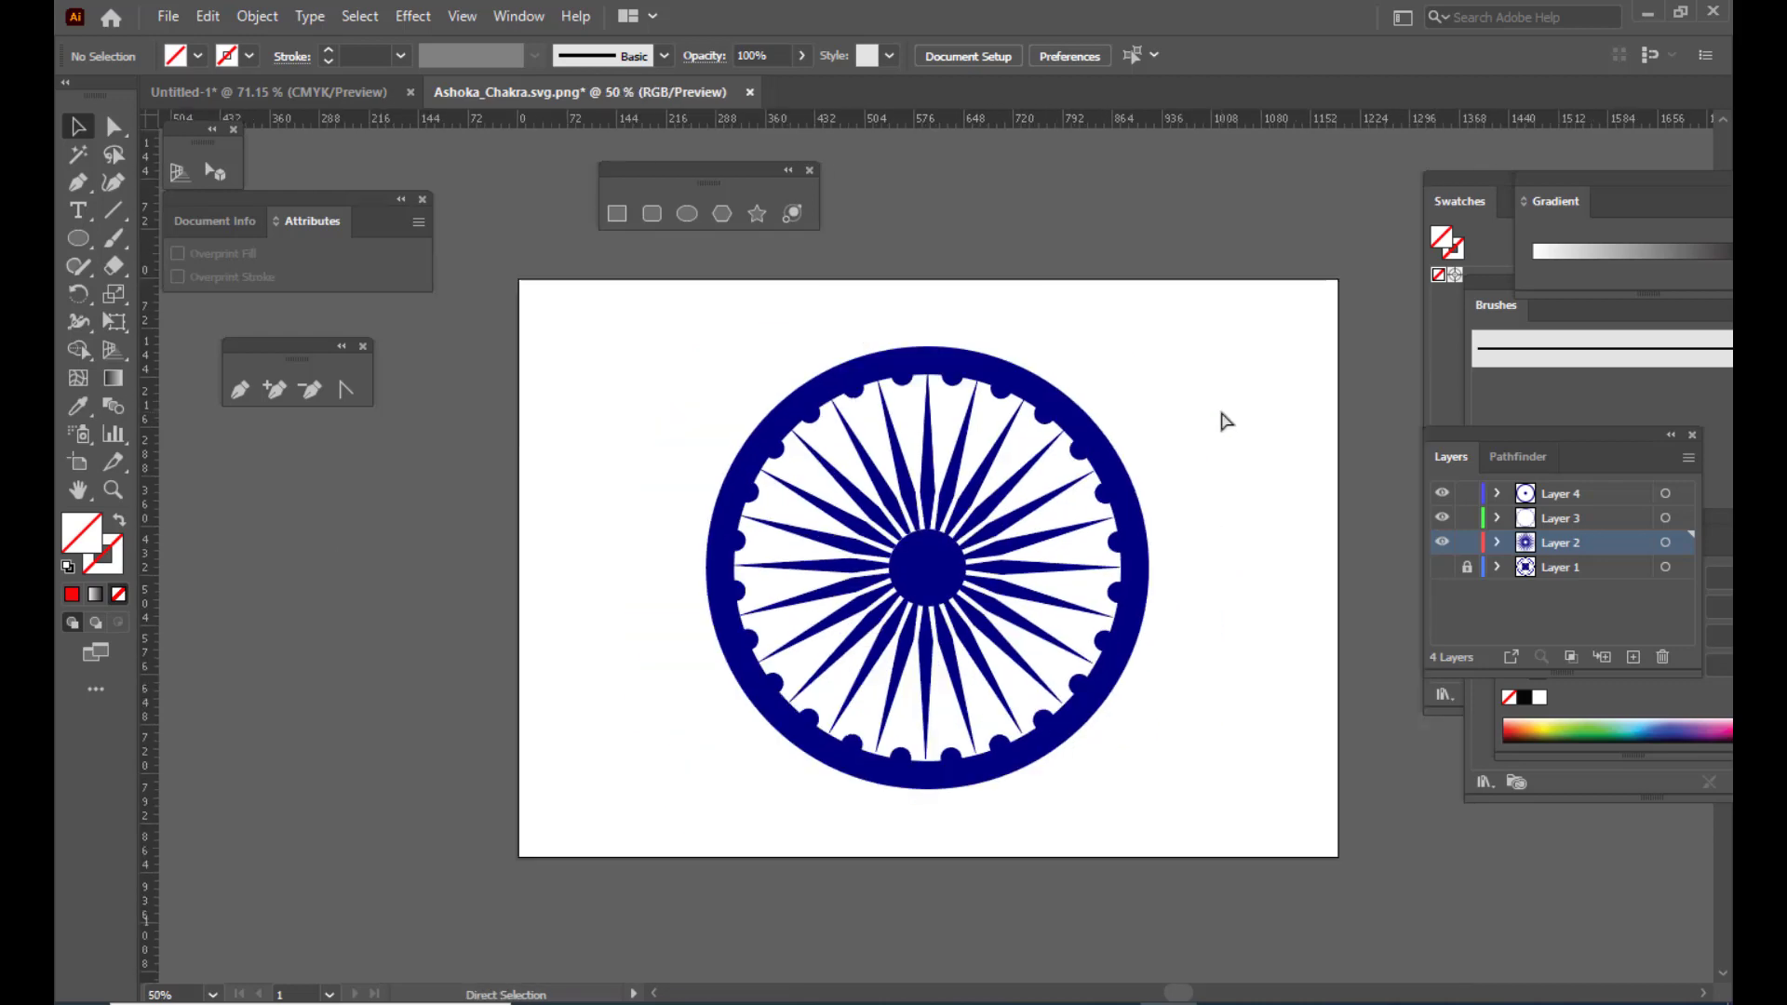
pyautogui.scroll(2, 1222, 333)
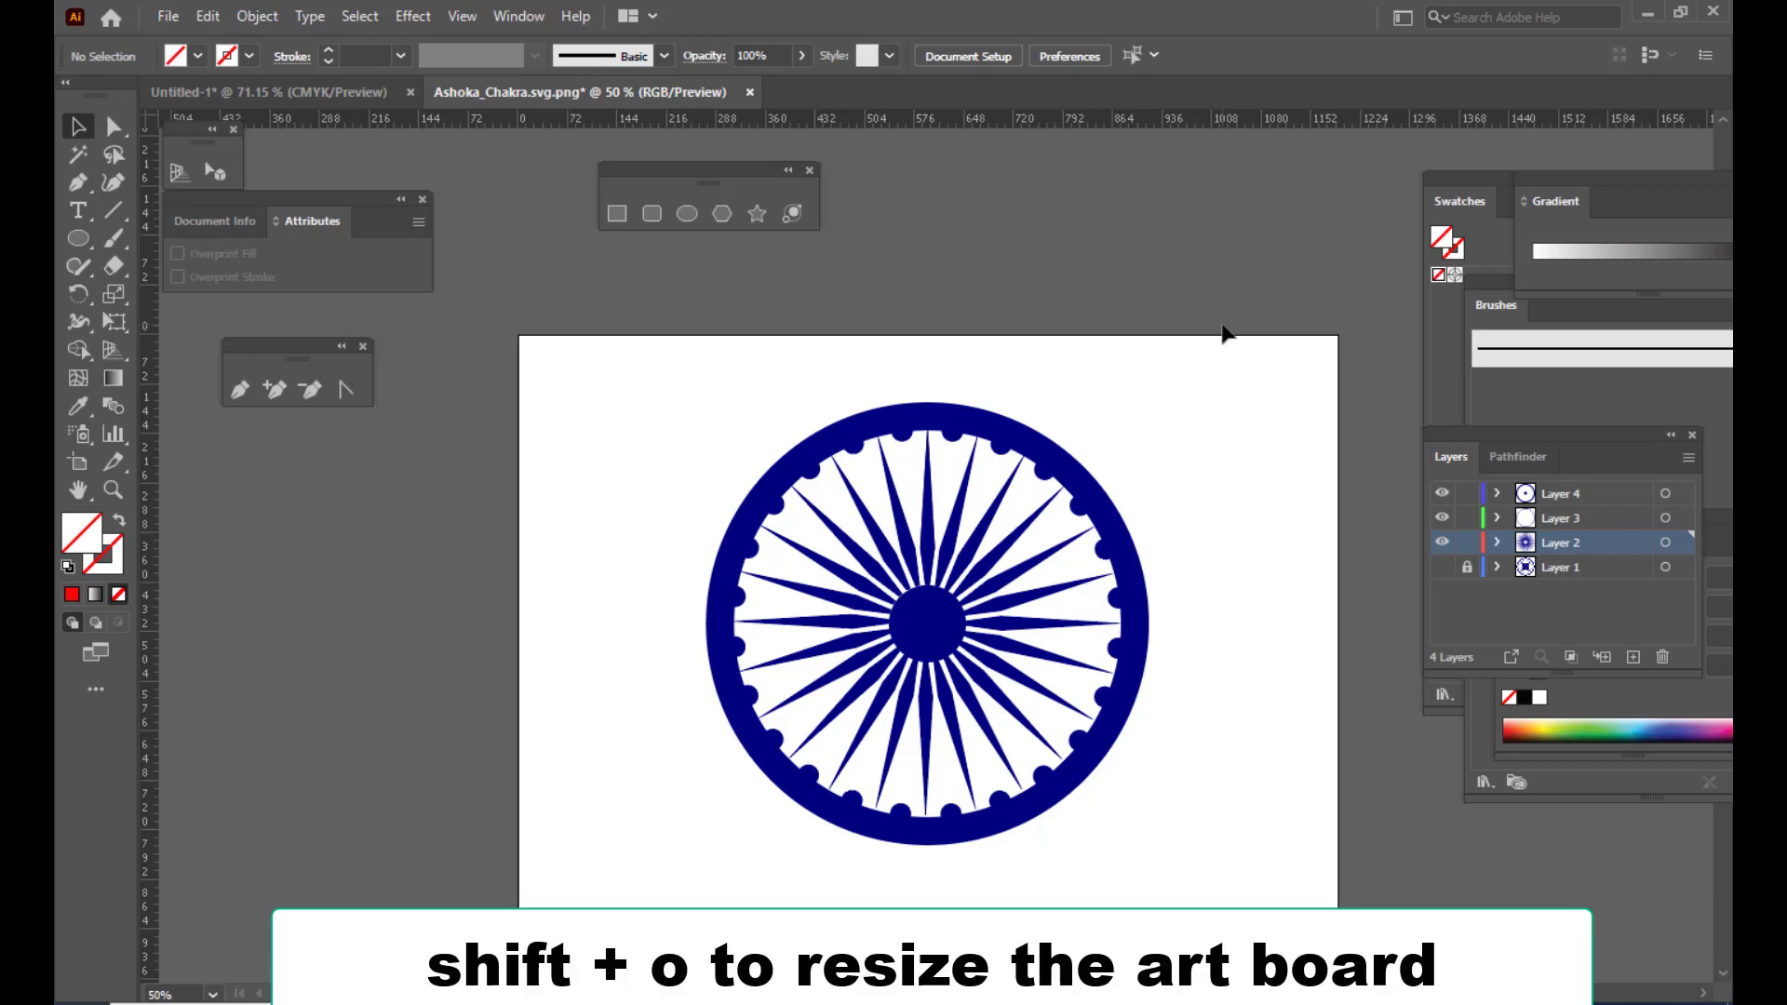
pyautogui.hotkey('shift', 'o')
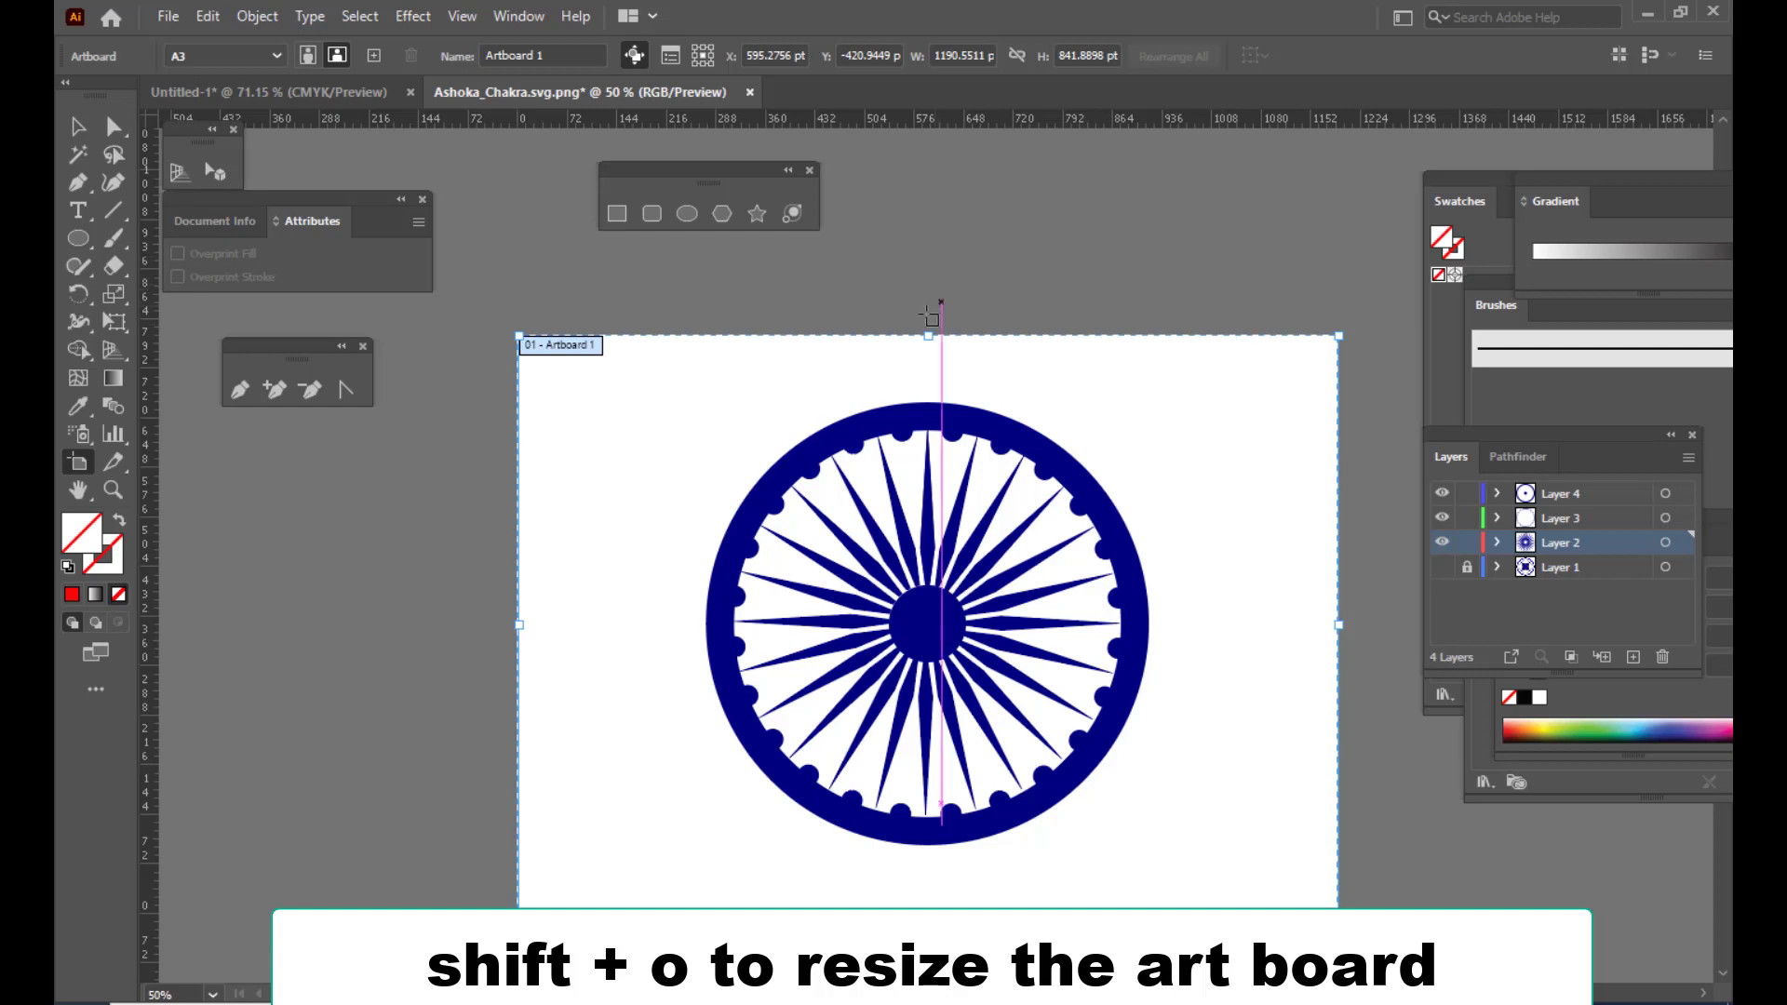
pyautogui.moveTo(927, 336); pyautogui.dragTo(927, 395)
pyautogui.moveTo(514, 658); pyautogui.dragTo(701, 668)
pyautogui.moveTo(1338, 654); pyautogui.dragTo(1156, 656)
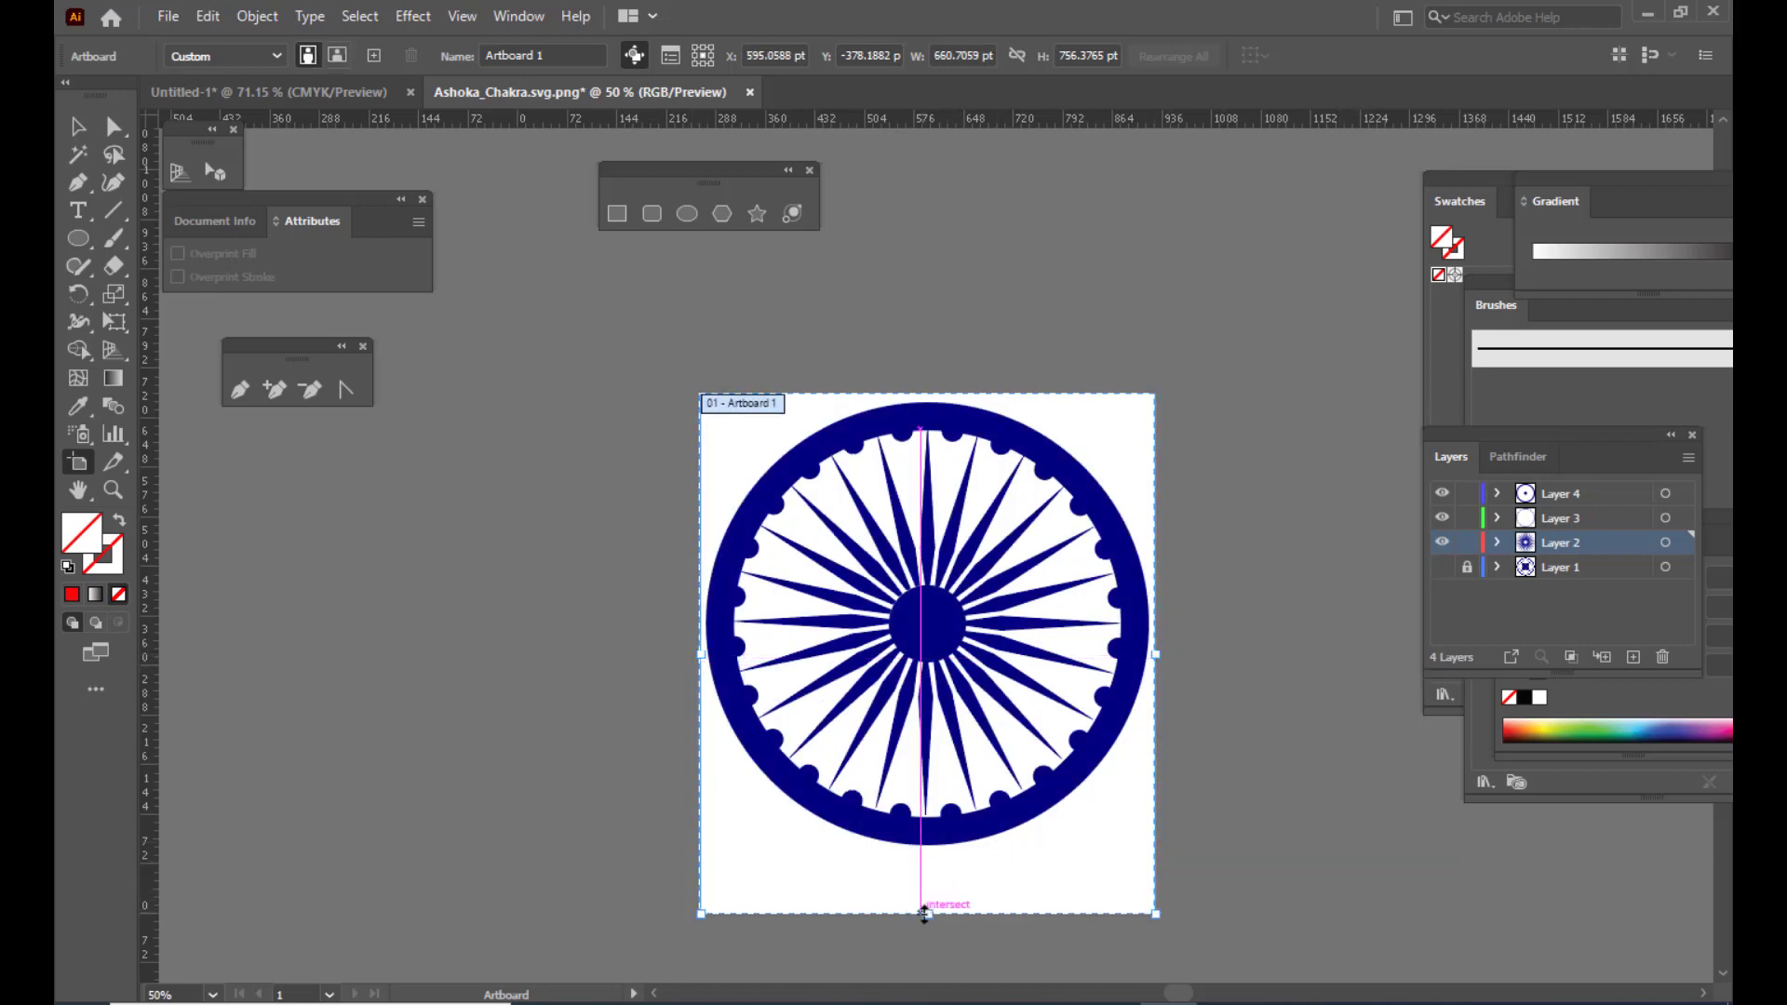
pyautogui.moveTo(928, 913); pyautogui.dragTo(934, 850)
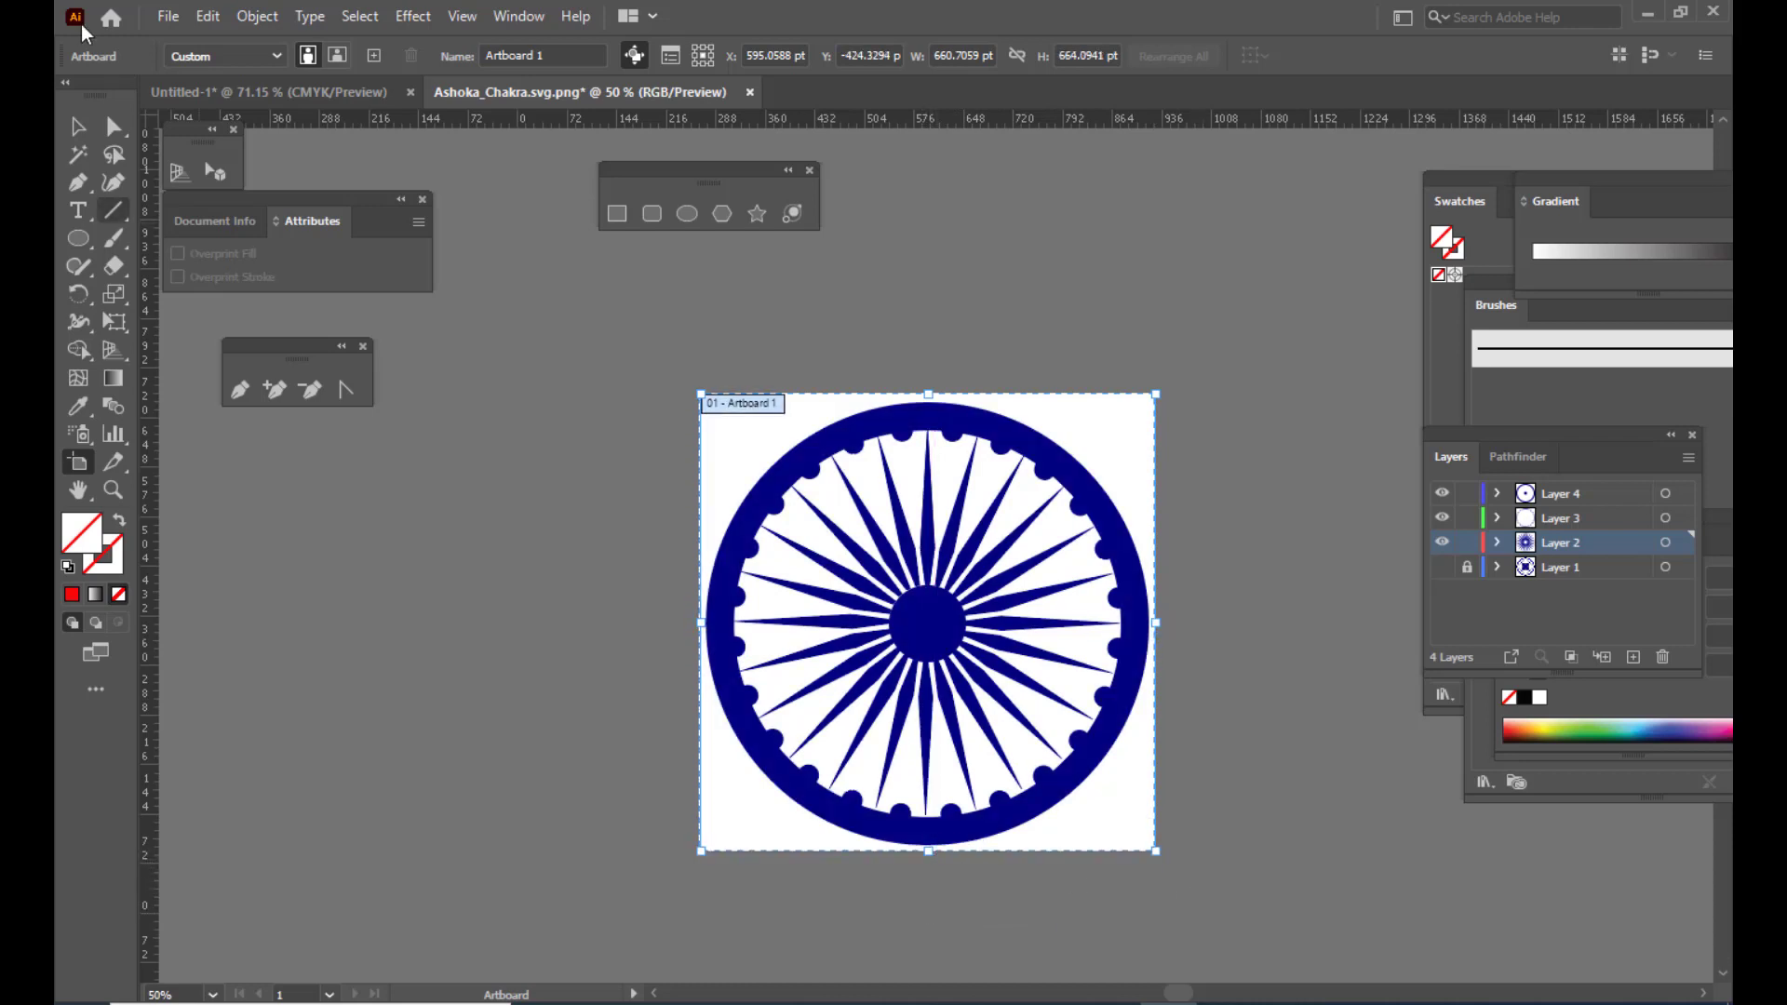
pyautogui.press('Escape')
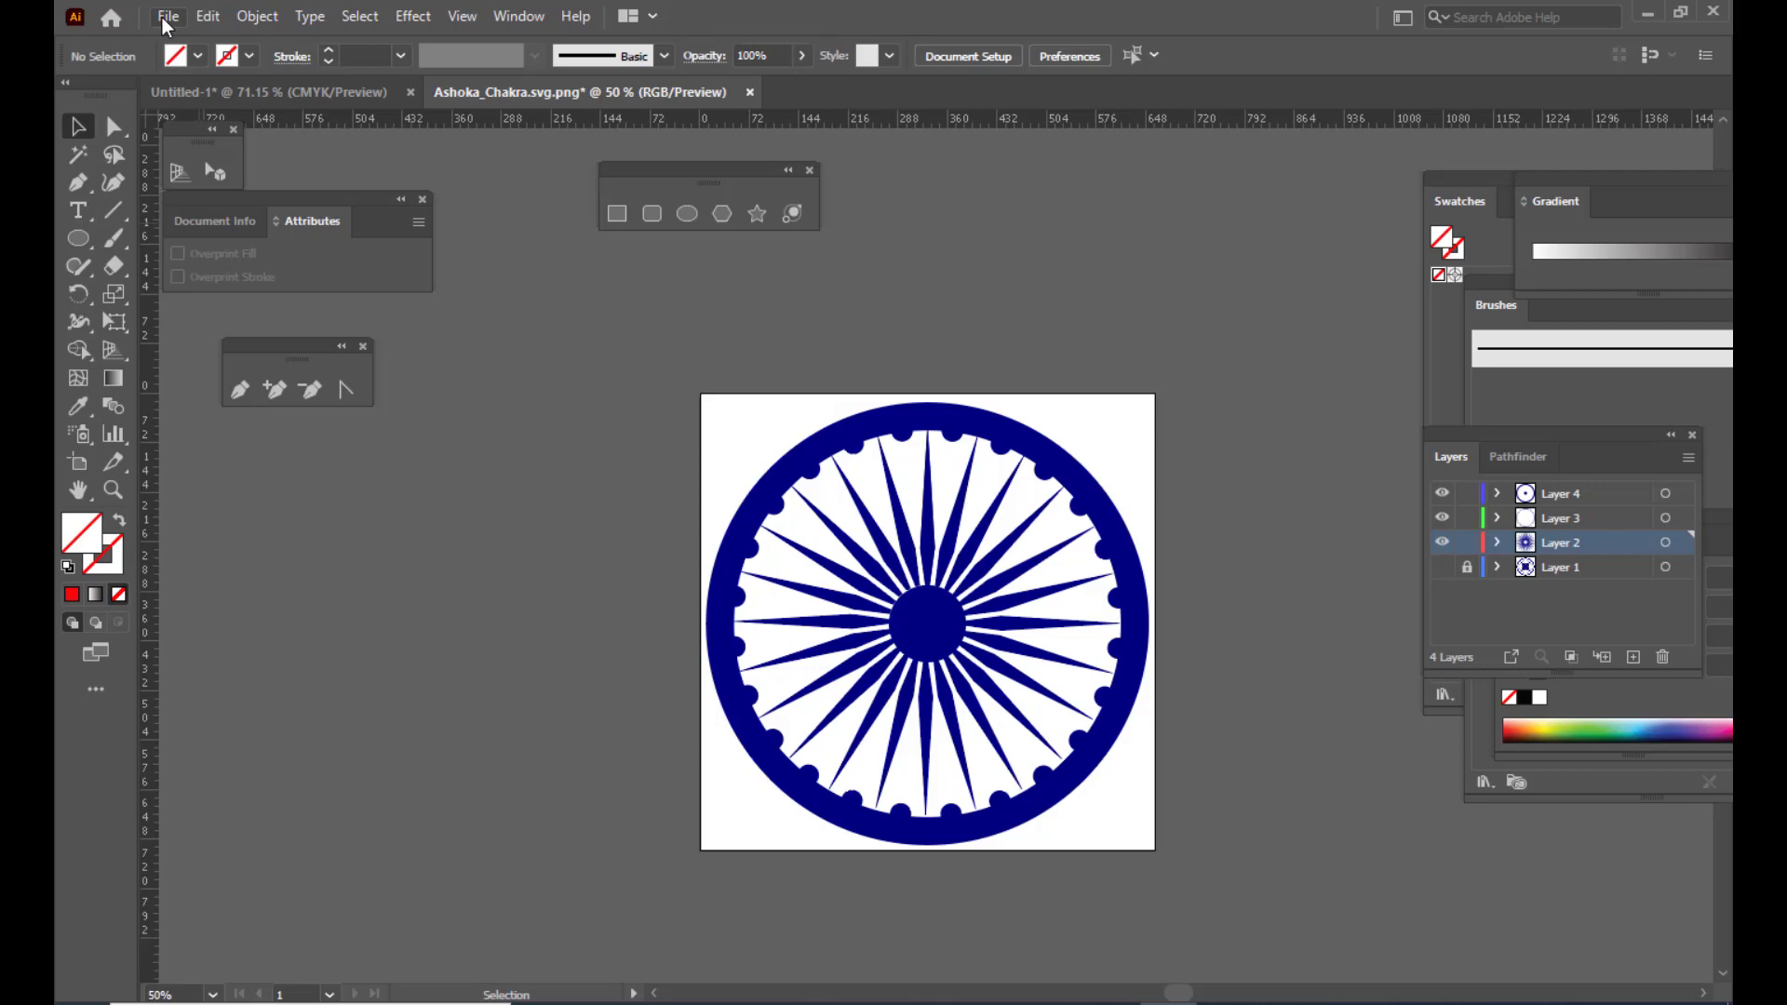
# Start exporting the artwork to the Desktop with PNG as the file type
pyautogui.click(165, 19)
pyautogui.moveTo(220, 467)
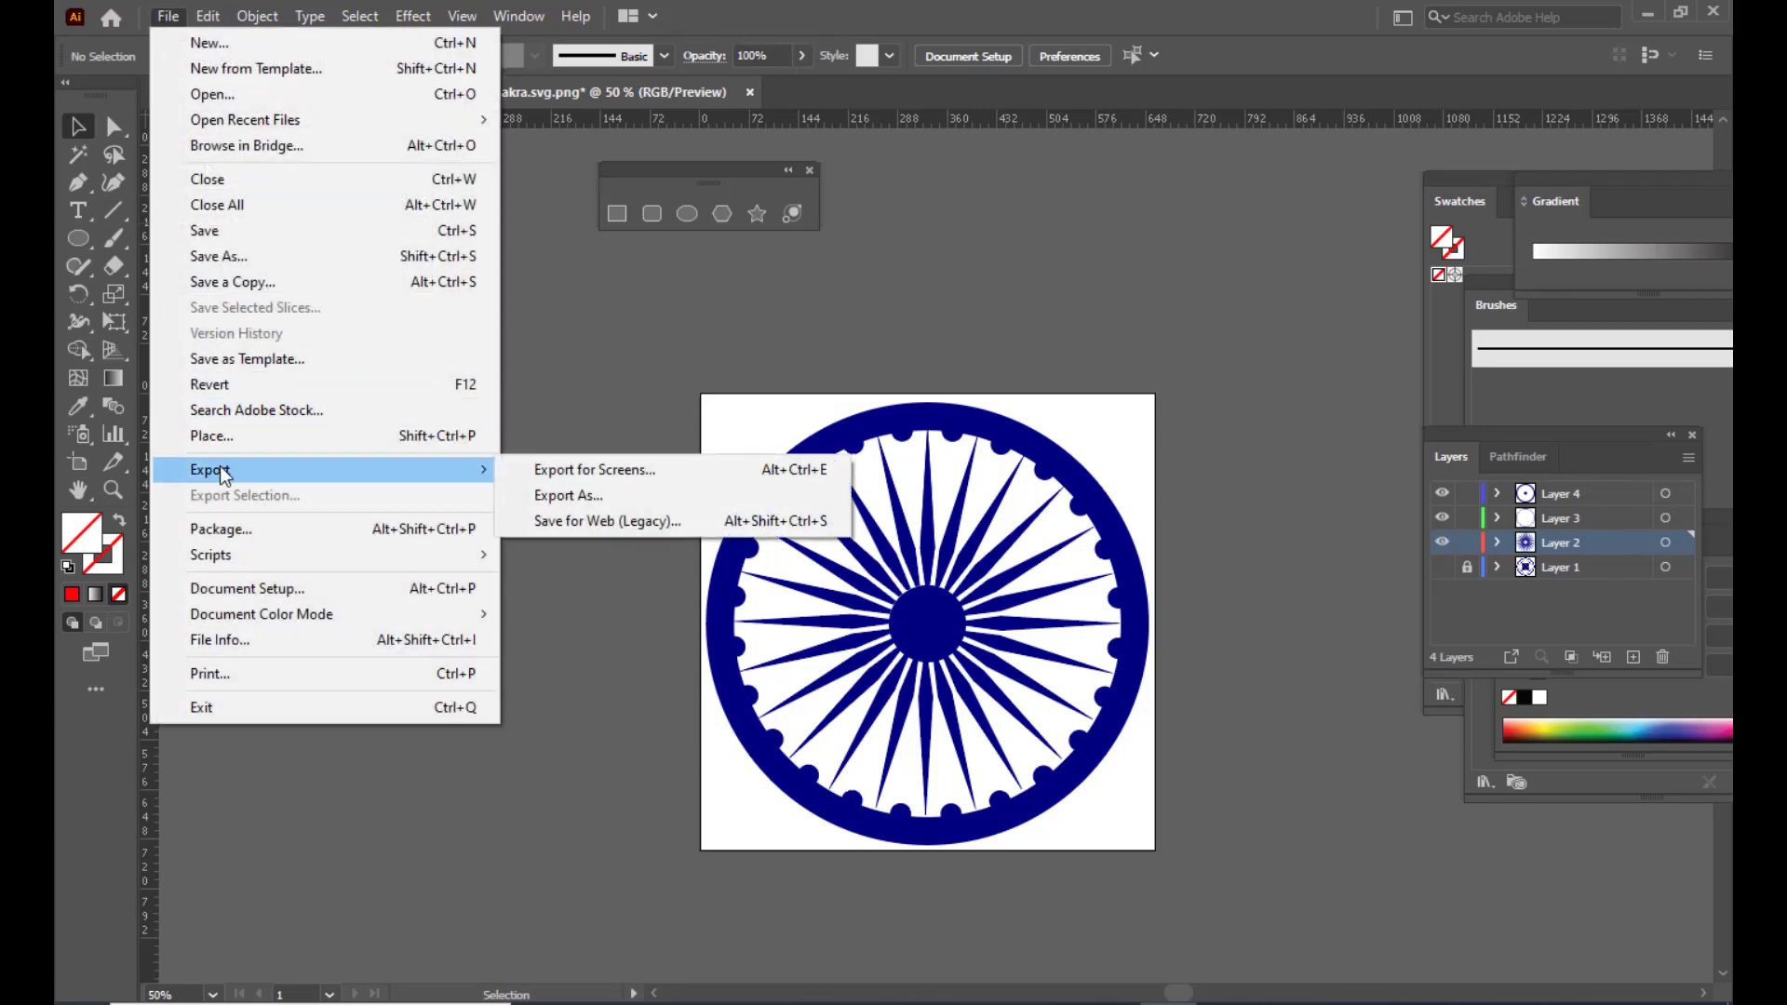
pyautogui.click(620, 498)
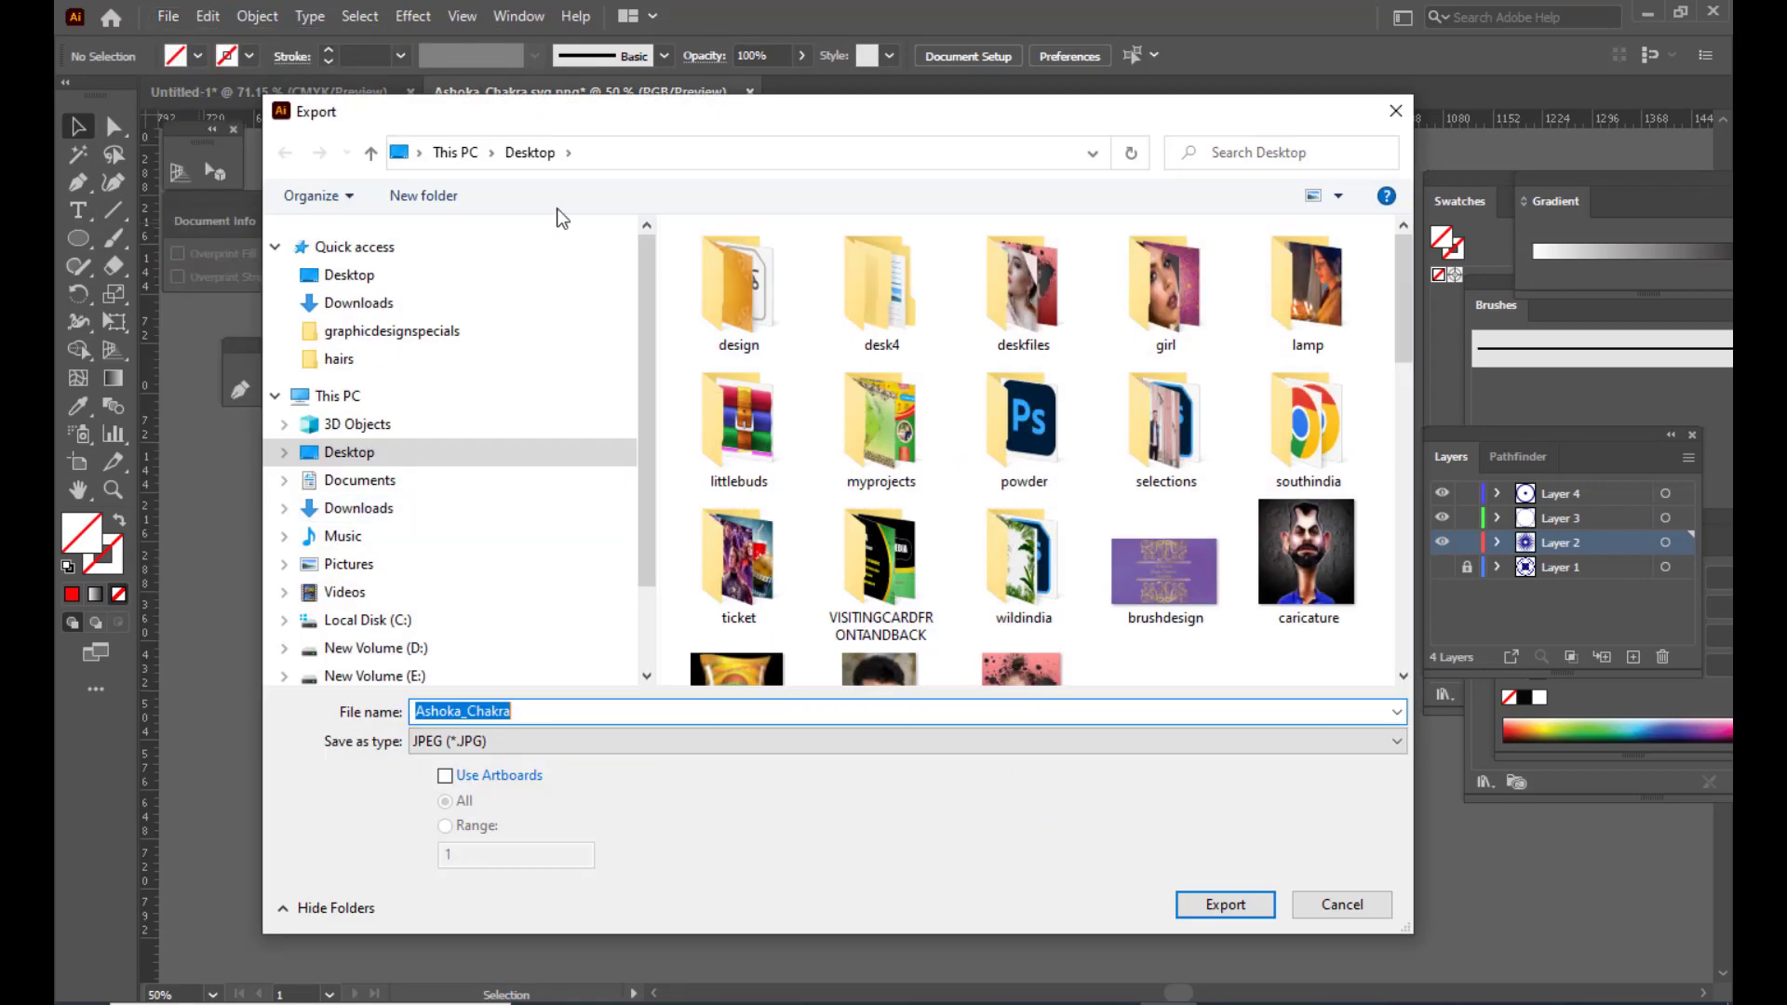
pyautogui.click(460, 735)
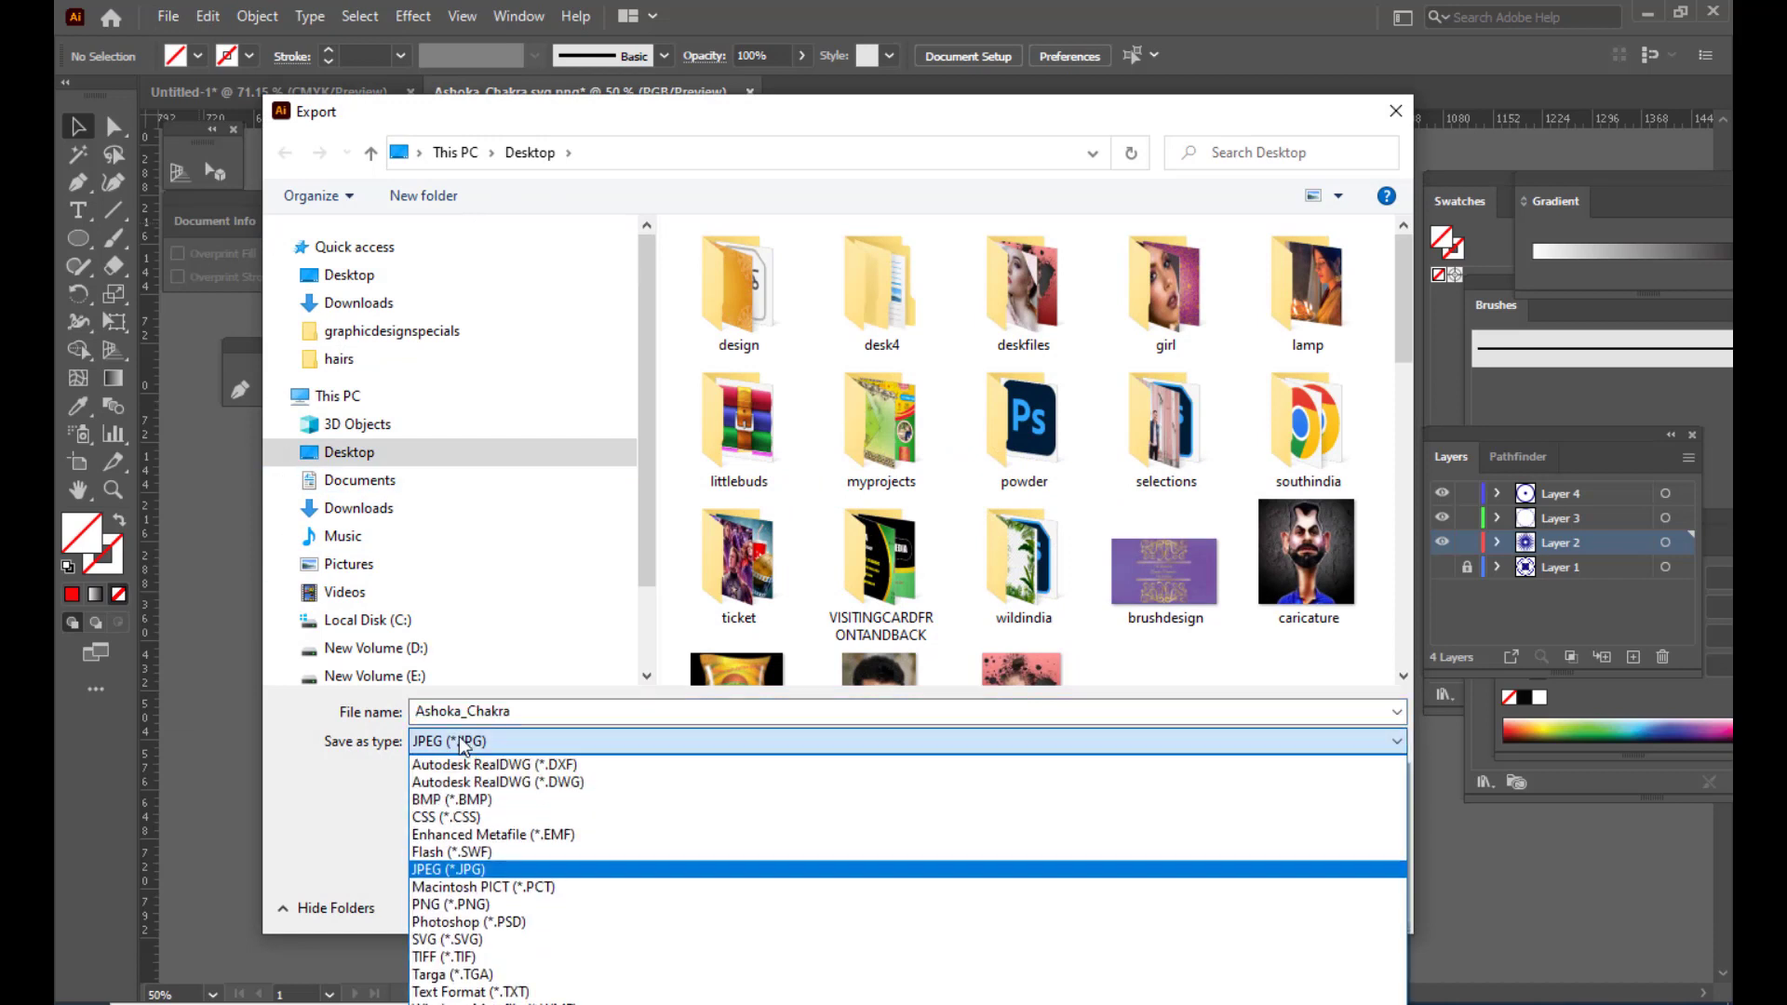
pyautogui.click(447, 903)
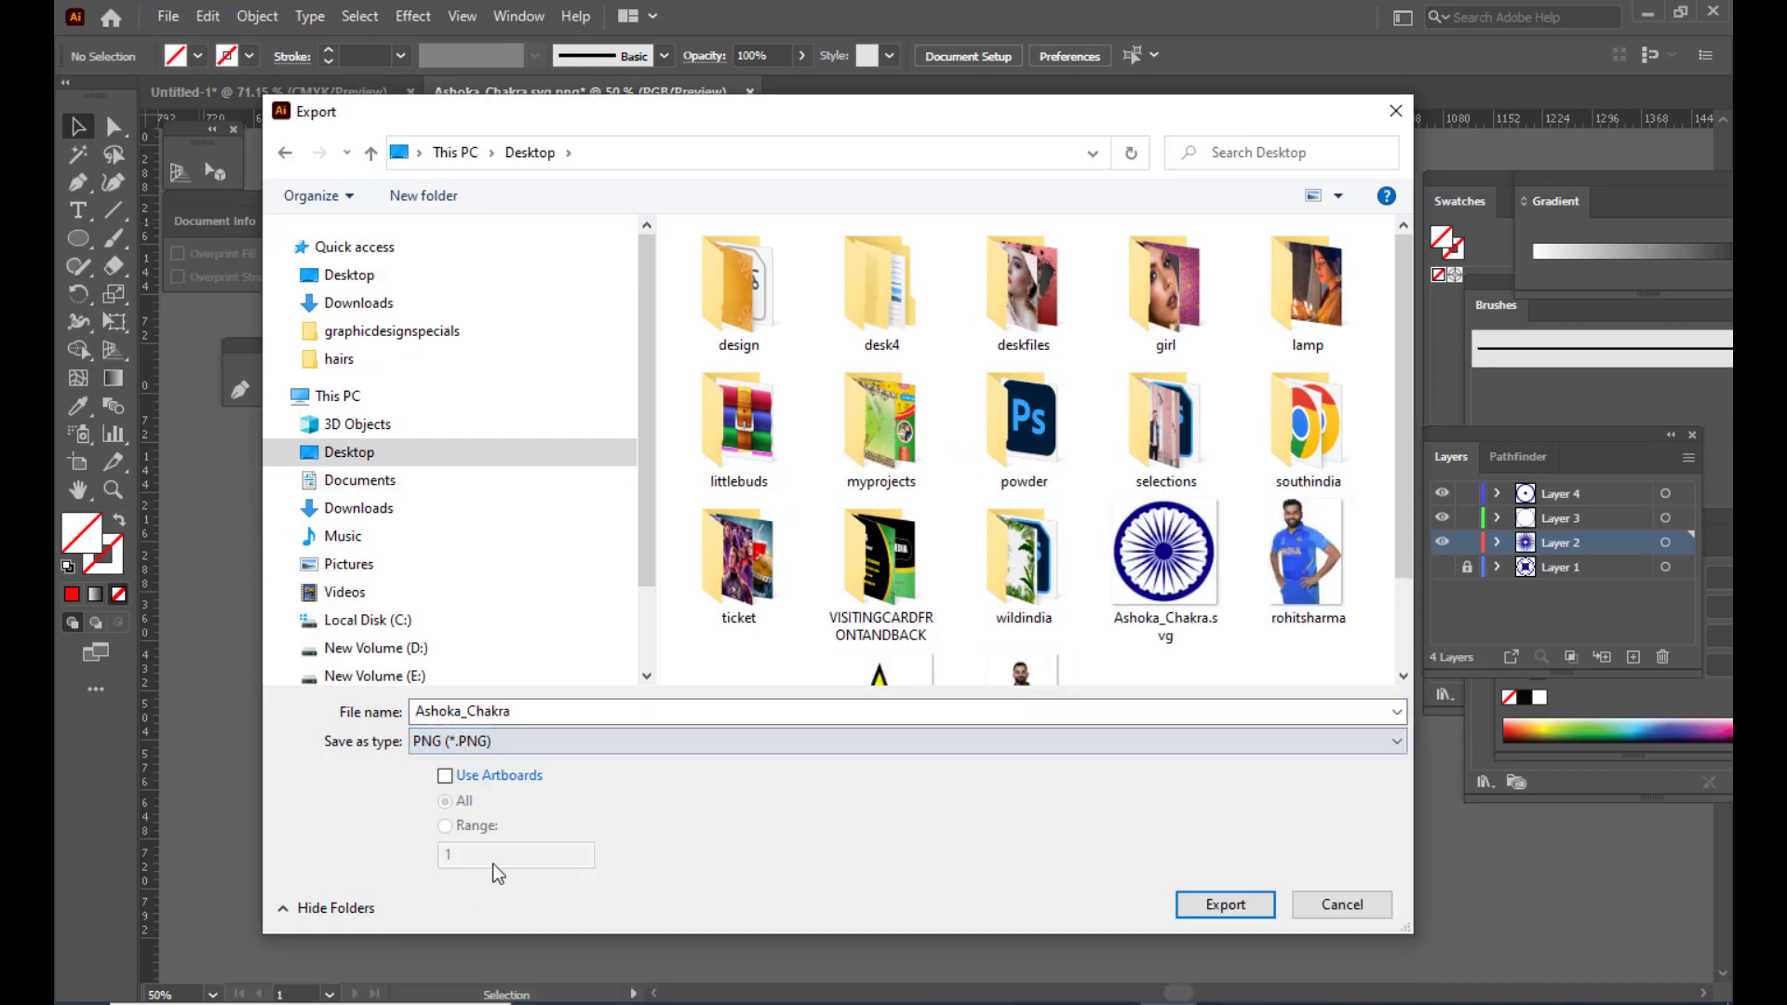
# Name the file ASHOKA'SWHEEL and export it at Screen (72 ppi) resolution with a transparent background
pyautogui.doubleClick(538, 710)
pyautogui.write('a')
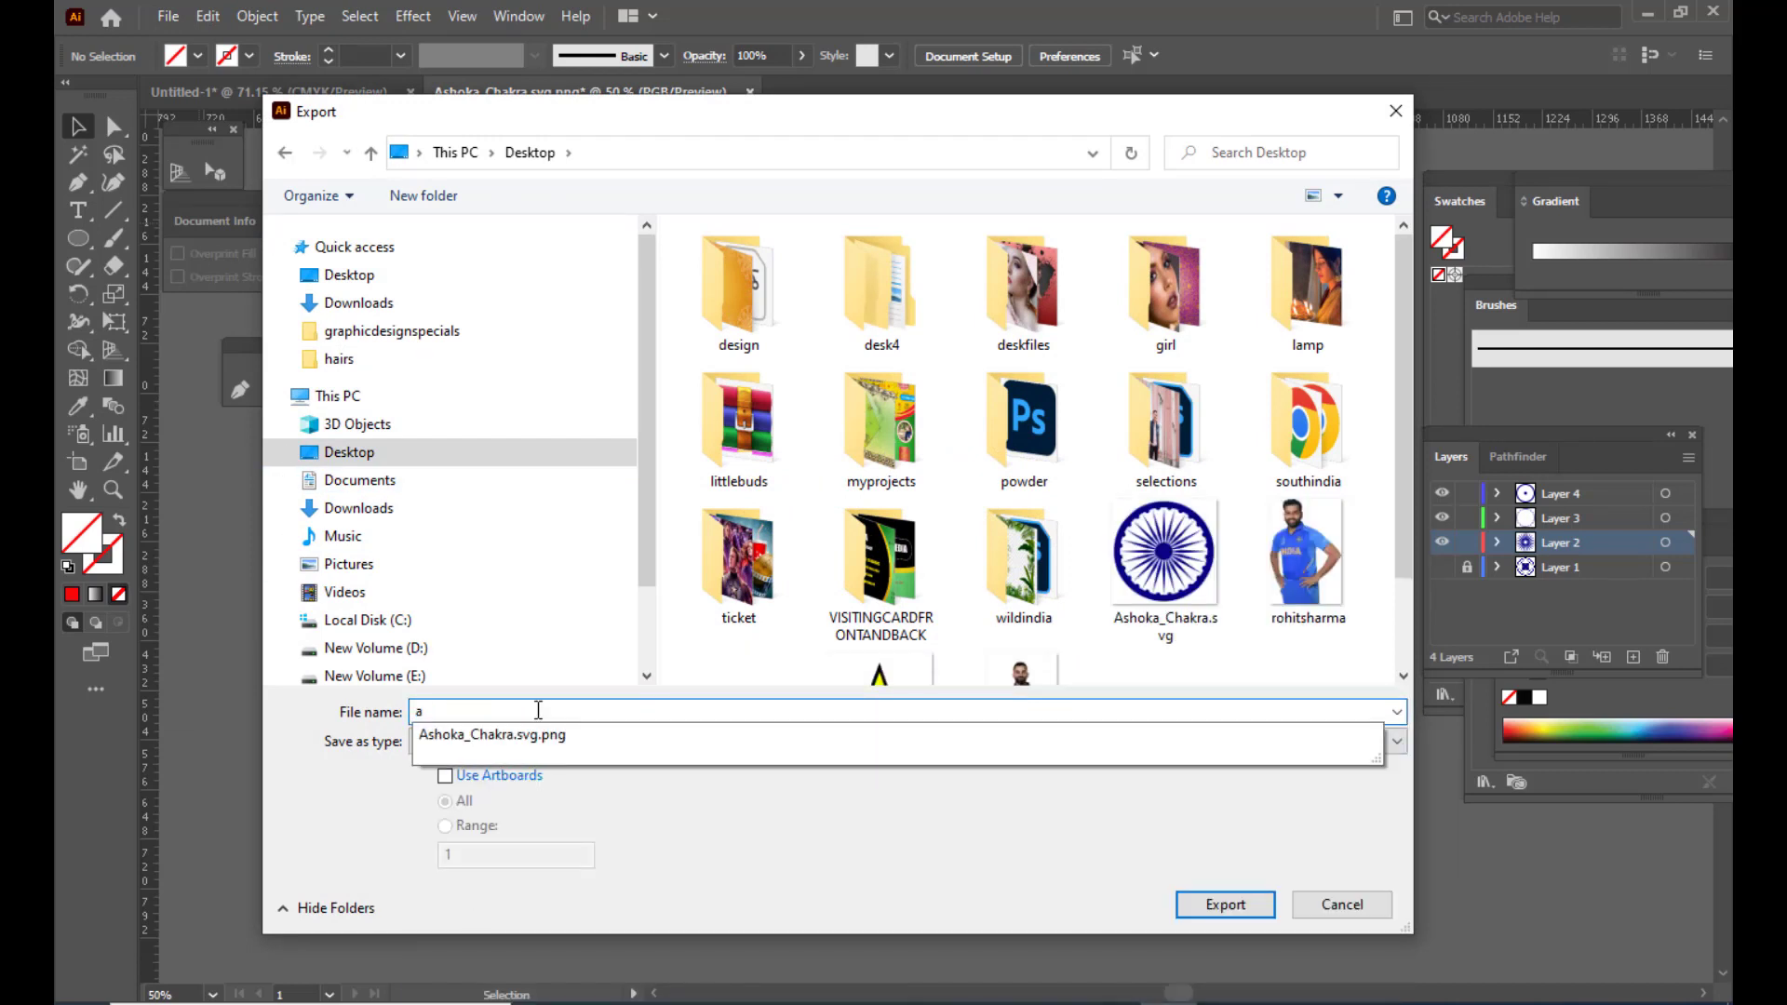
pyautogui.press('BackSpace')
pyautogui.write("ASHOKA'SWHEEL")
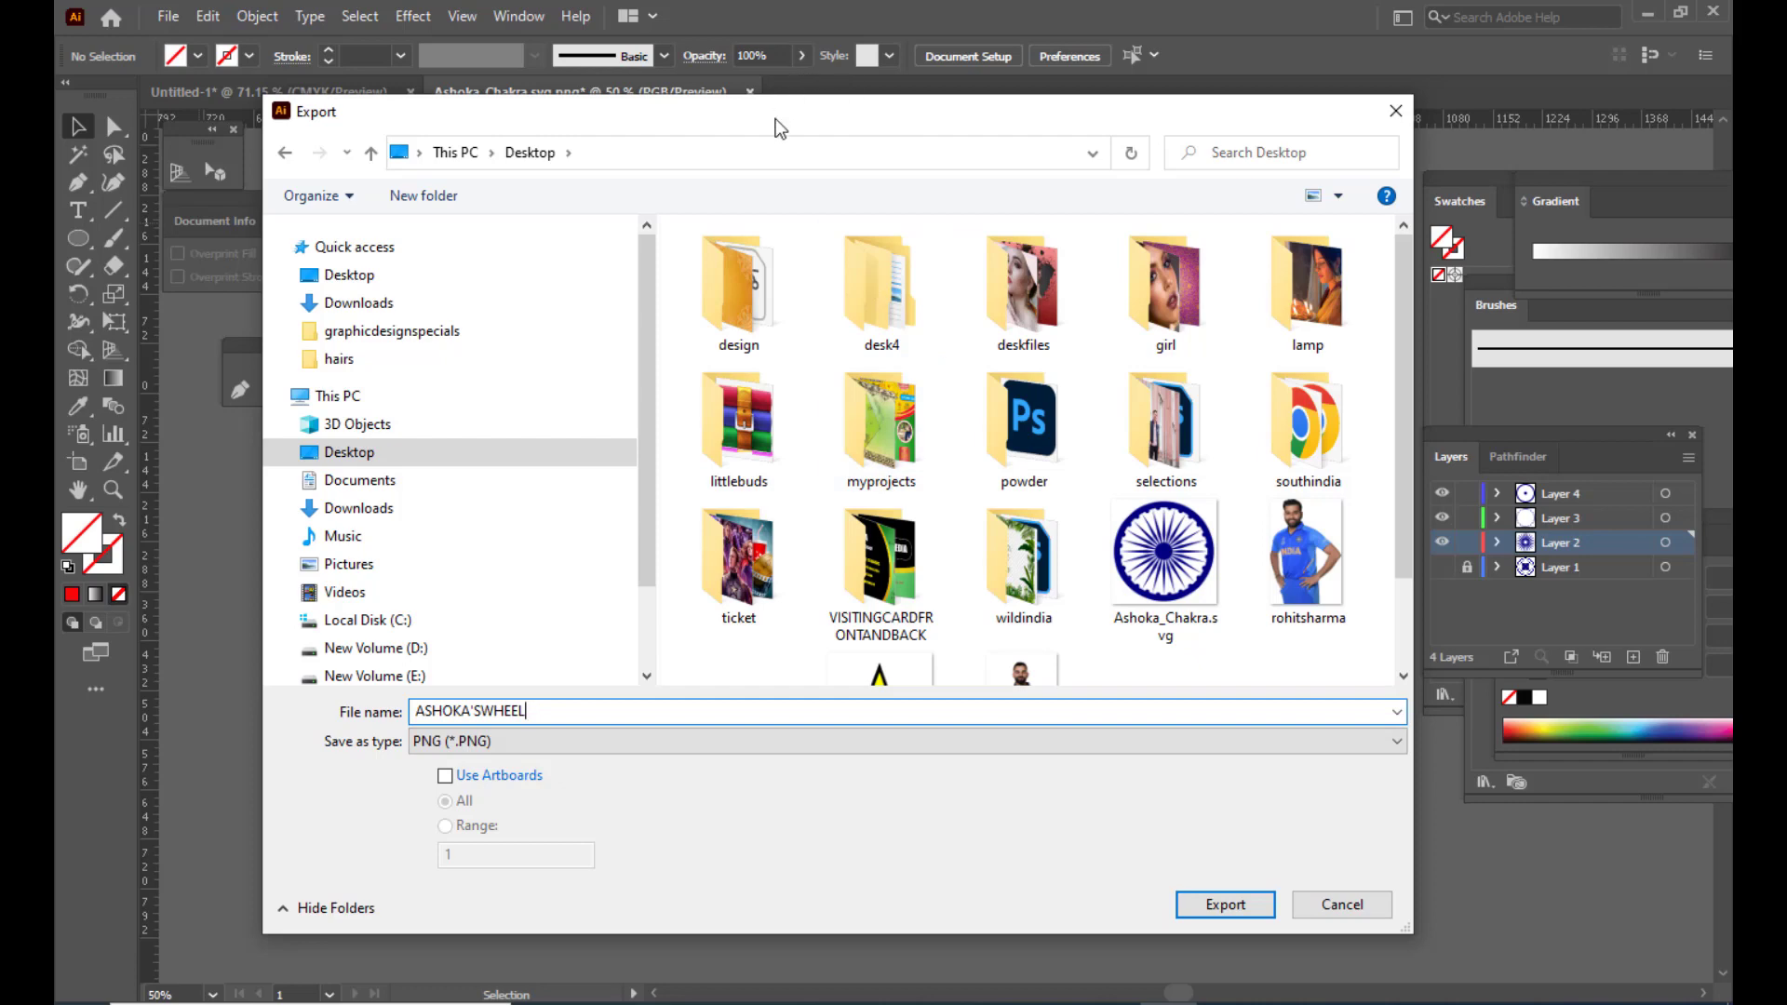
pyautogui.moveTo(780, 129); pyautogui.dragTo(796, 126)
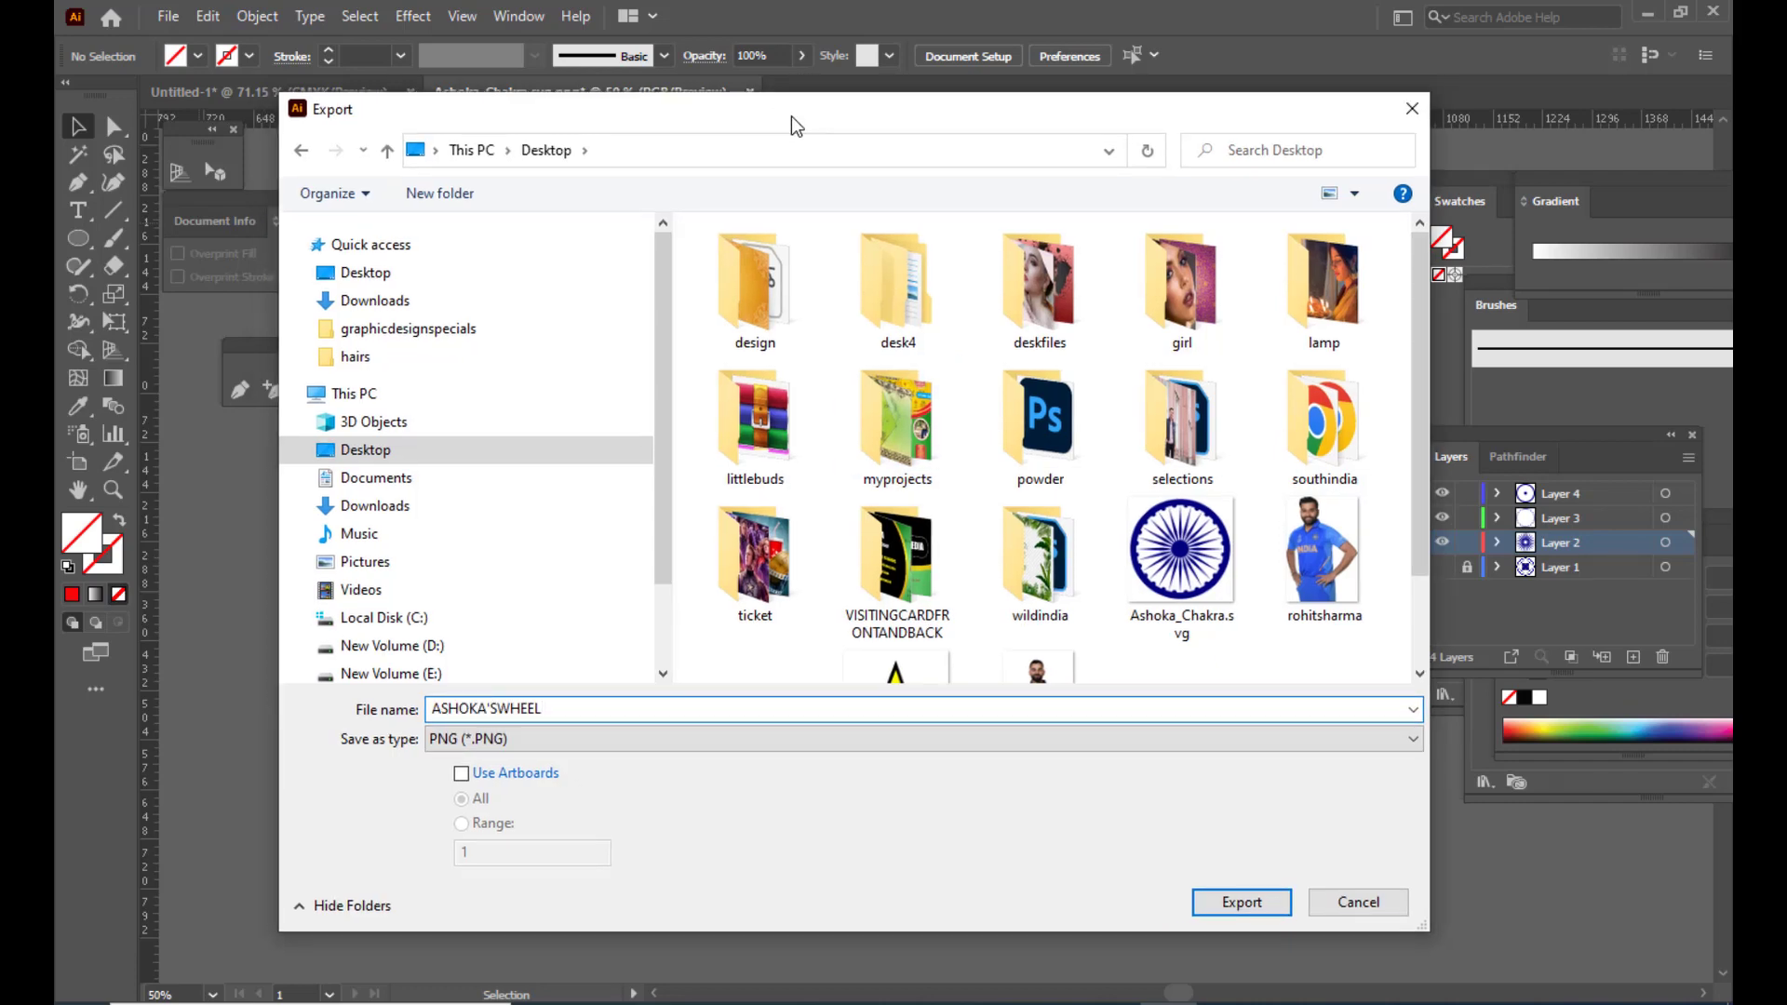
pyautogui.click(1235, 904)
pyautogui.moveTo(1008, 96); pyautogui.dragTo(1039, 95)
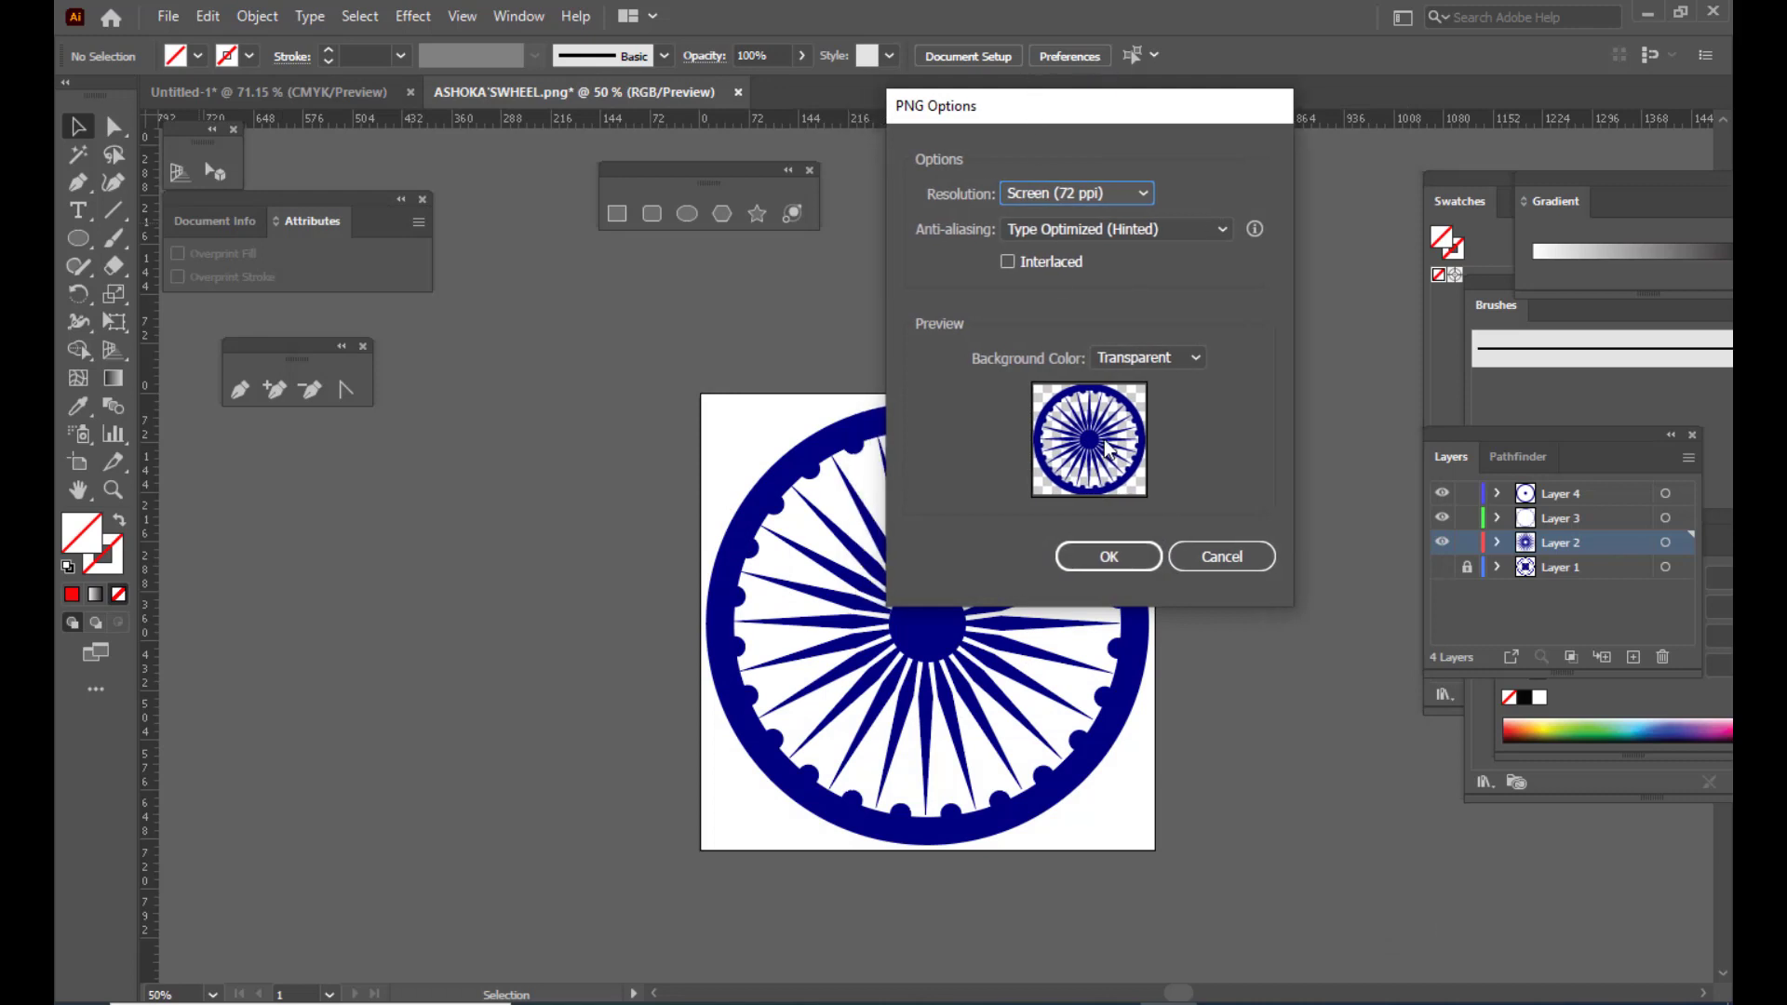
pyautogui.click(1116, 559)
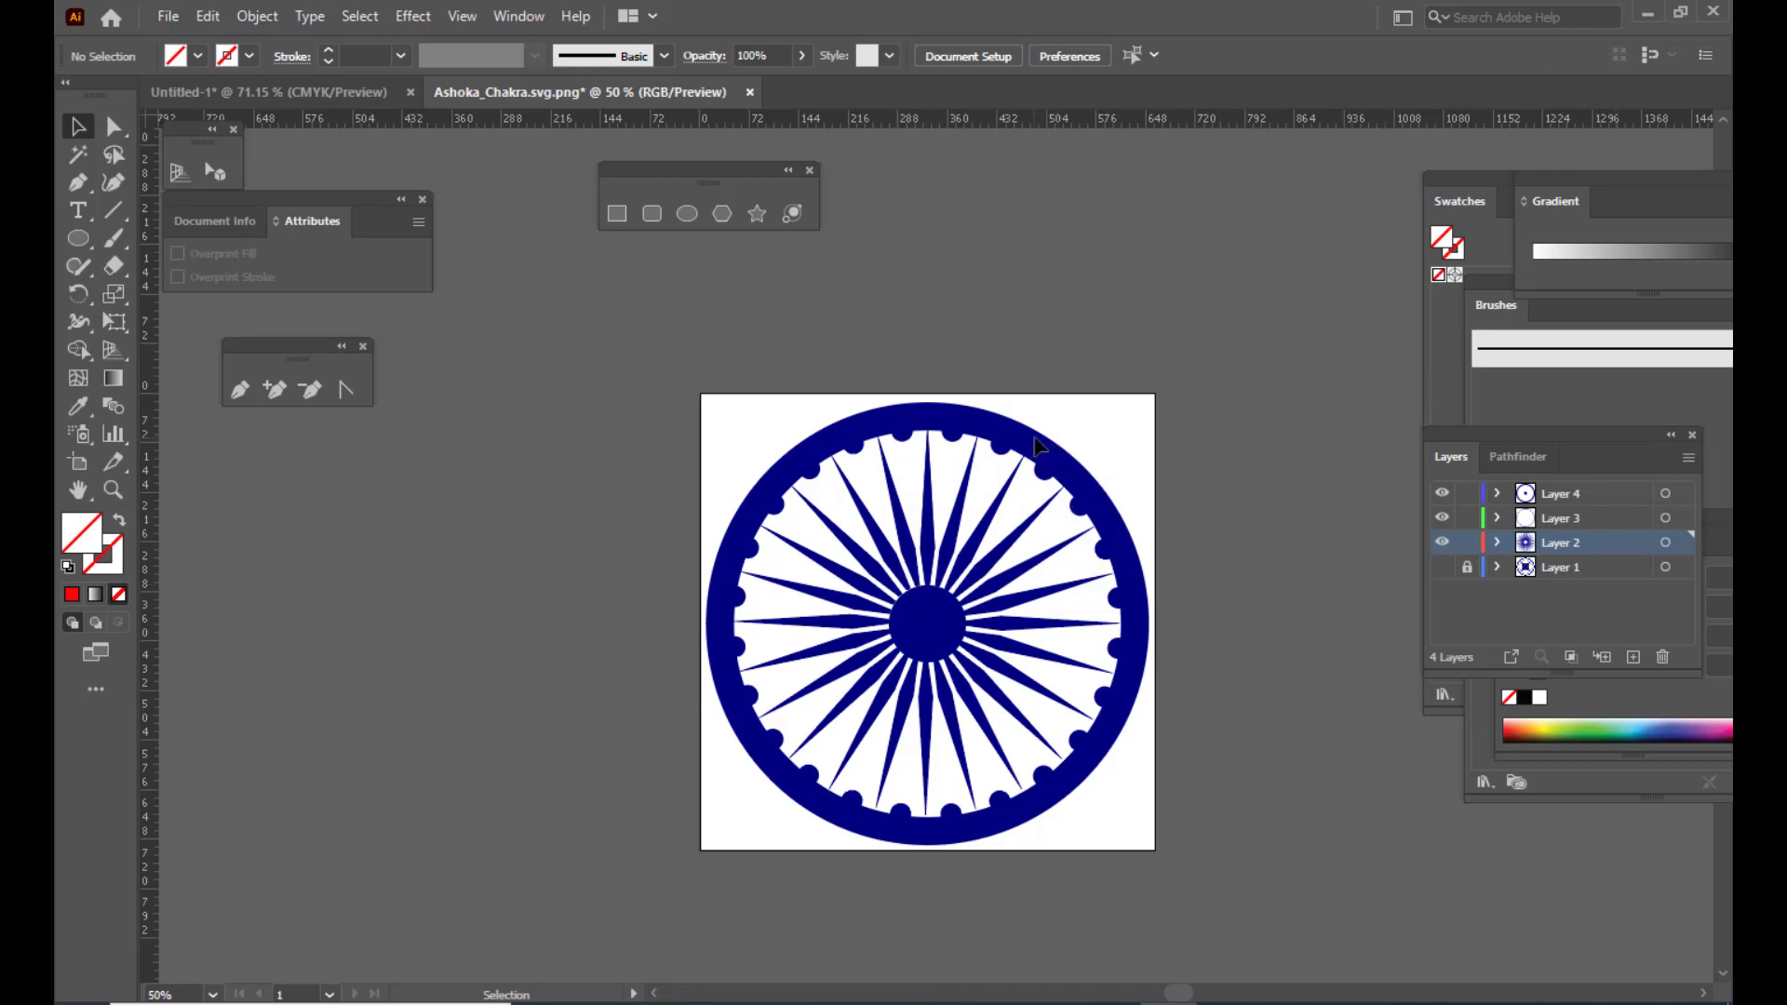
# Select the ring and hub circle on Layer 4 and nudge them slightly upward to align with the spokes
pyautogui.click(1596, 496)
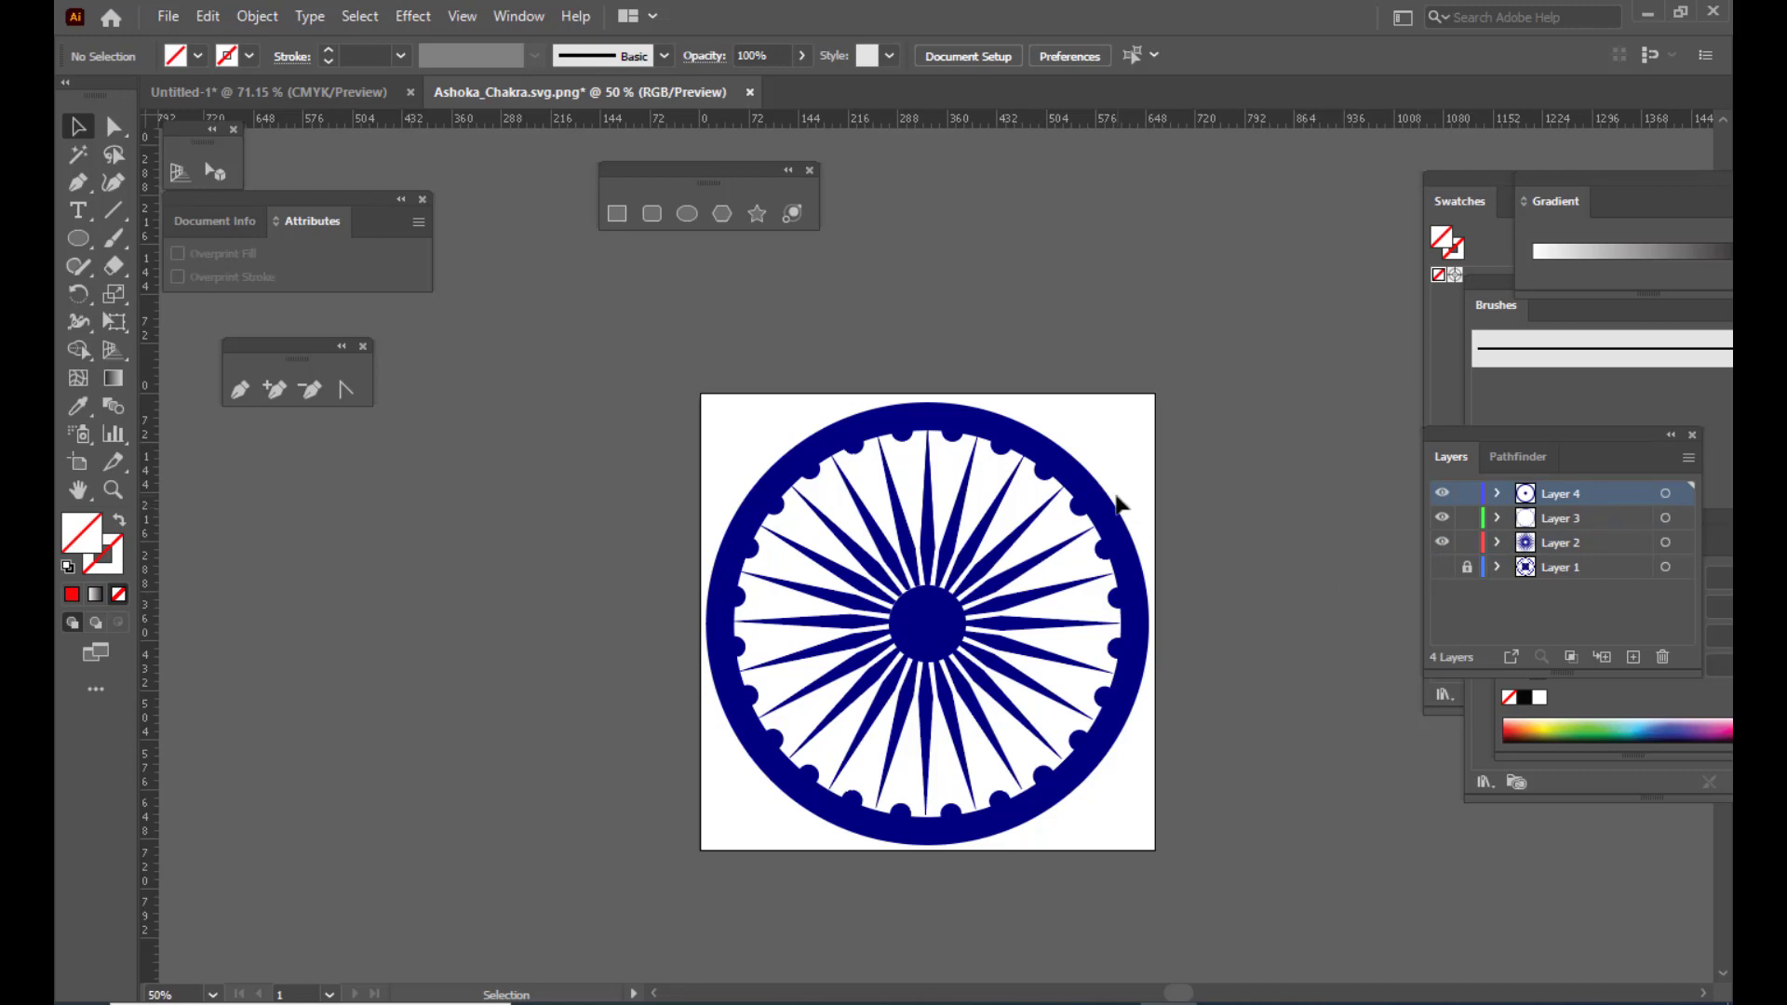
pyautogui.click(1546, 521)
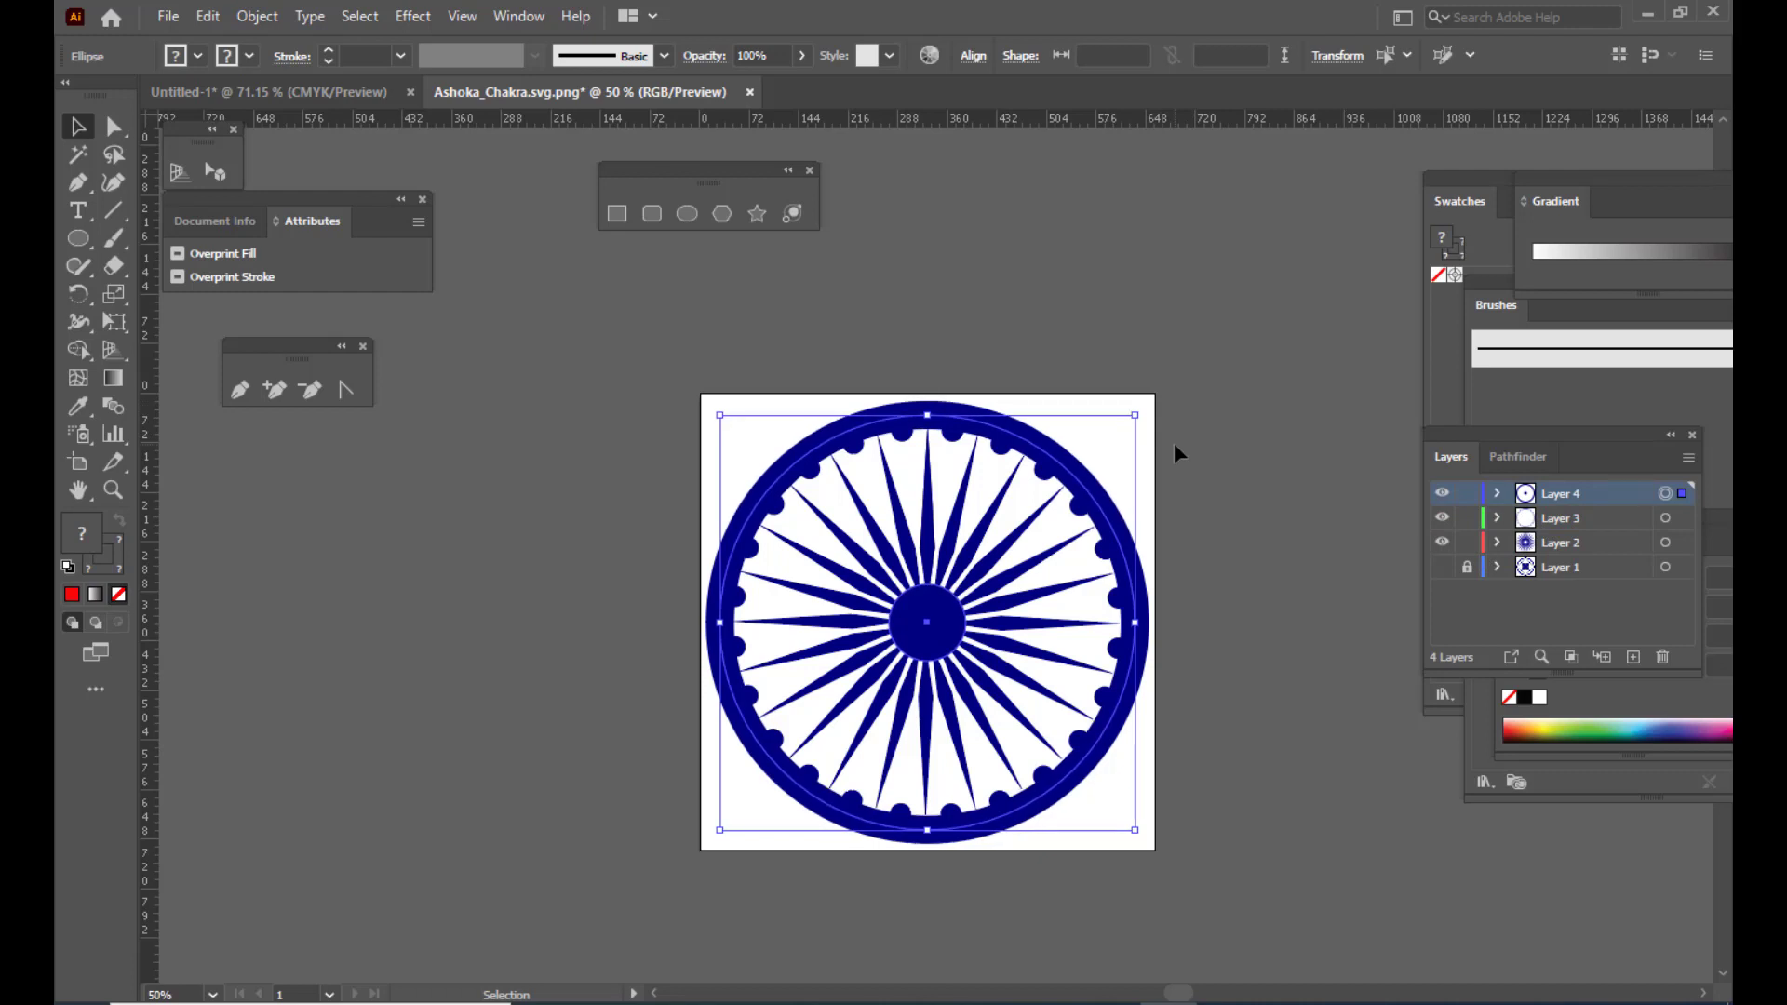
pyautogui.press('Up')
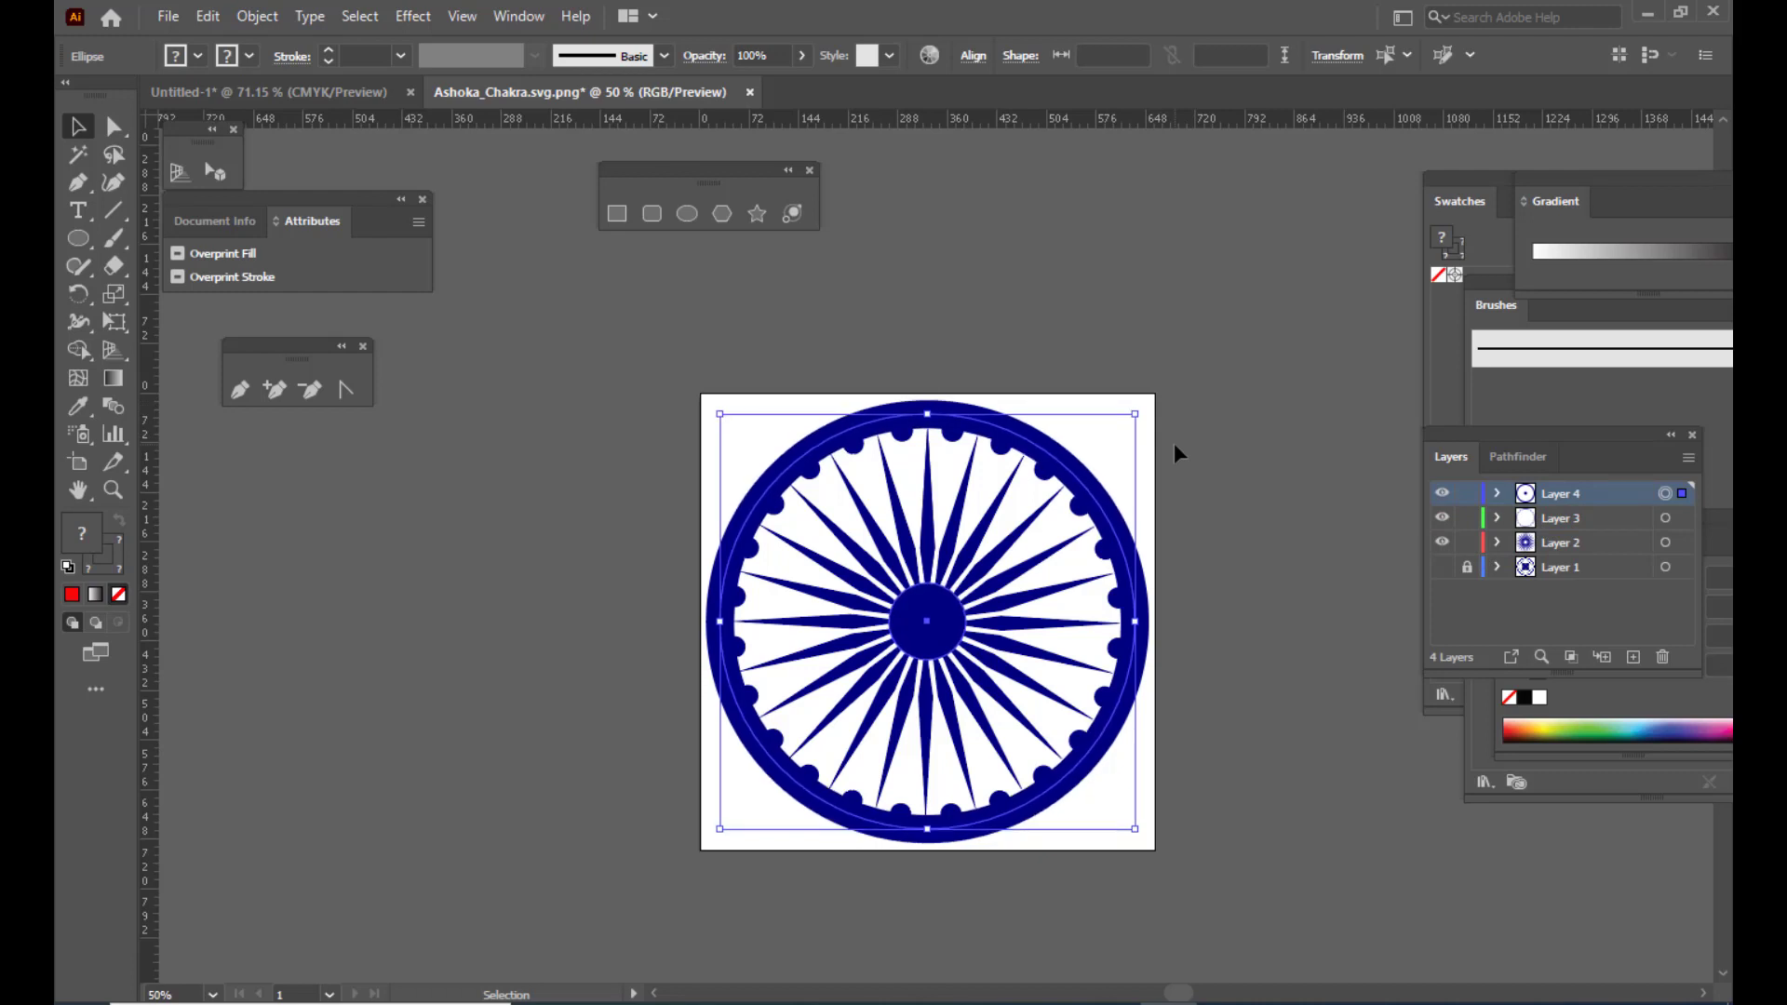
pyautogui.press('Up')
pyautogui.press('Up')
pyautogui.press('Down')
pyautogui.press('Up')
# Export the adjusted wheel again as a 72 ppi transparent PNG, replacing the existing ASHOKA'SWHEEL file on the Desktop
pyautogui.click(165, 21)
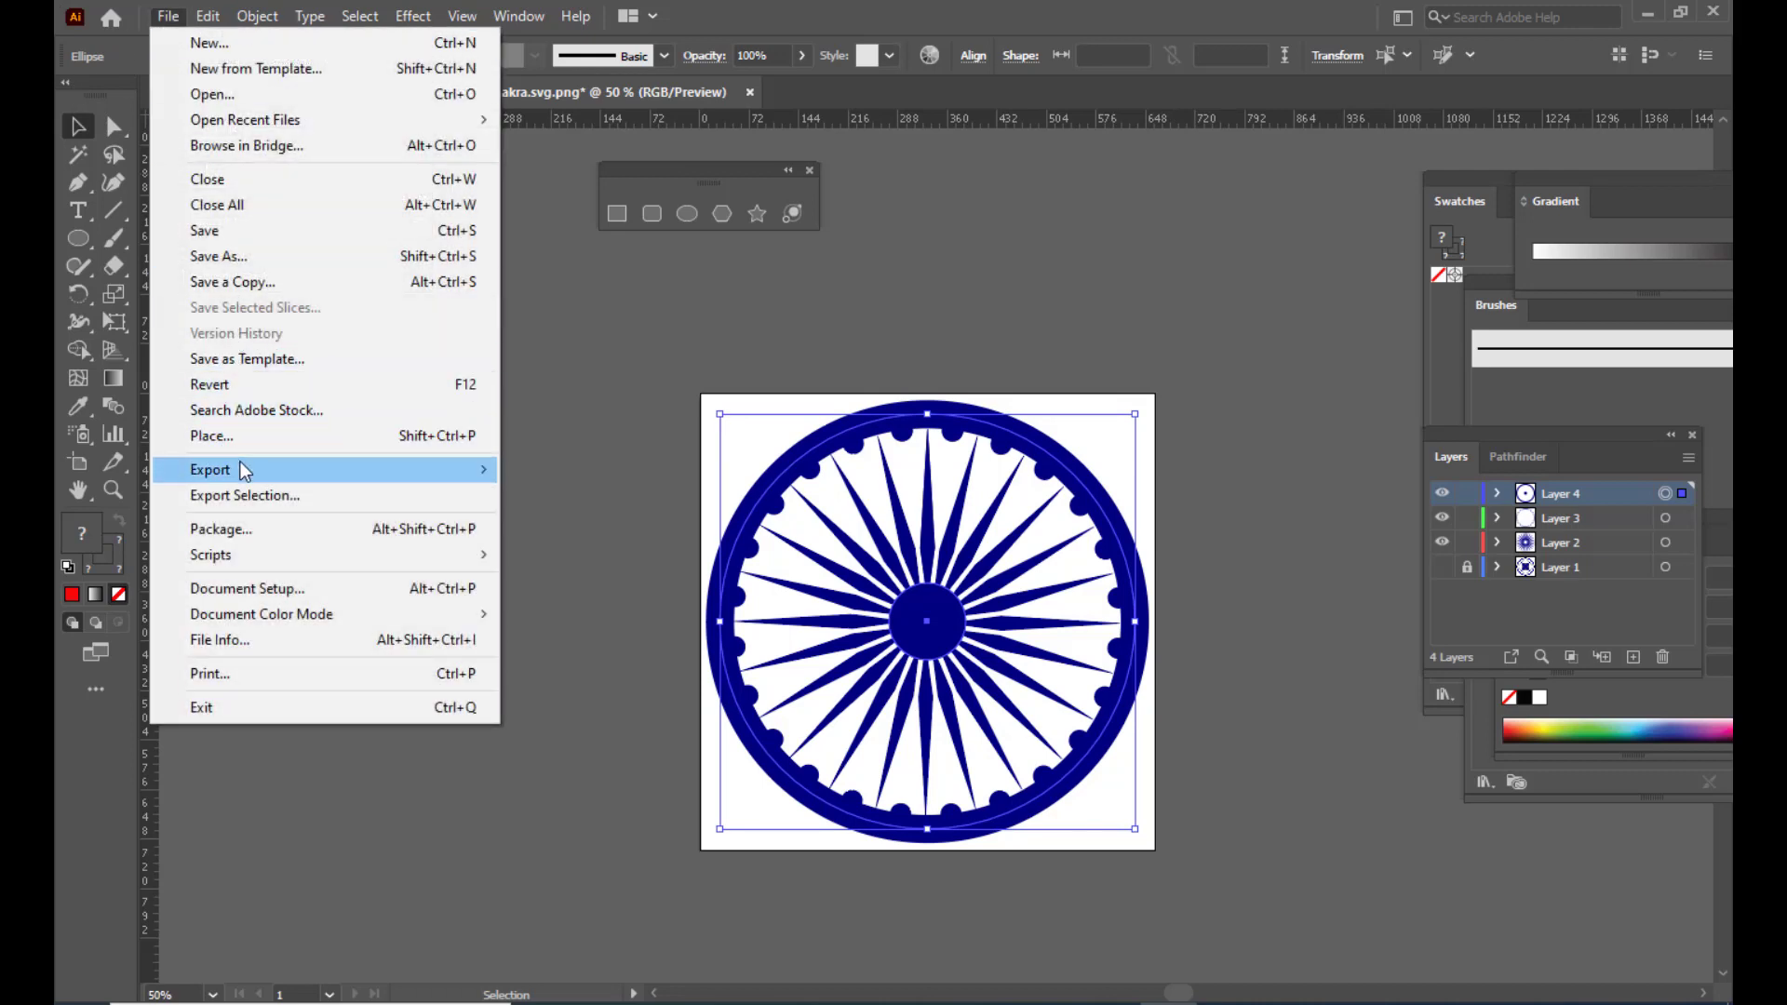
pyautogui.moveTo(244, 472)
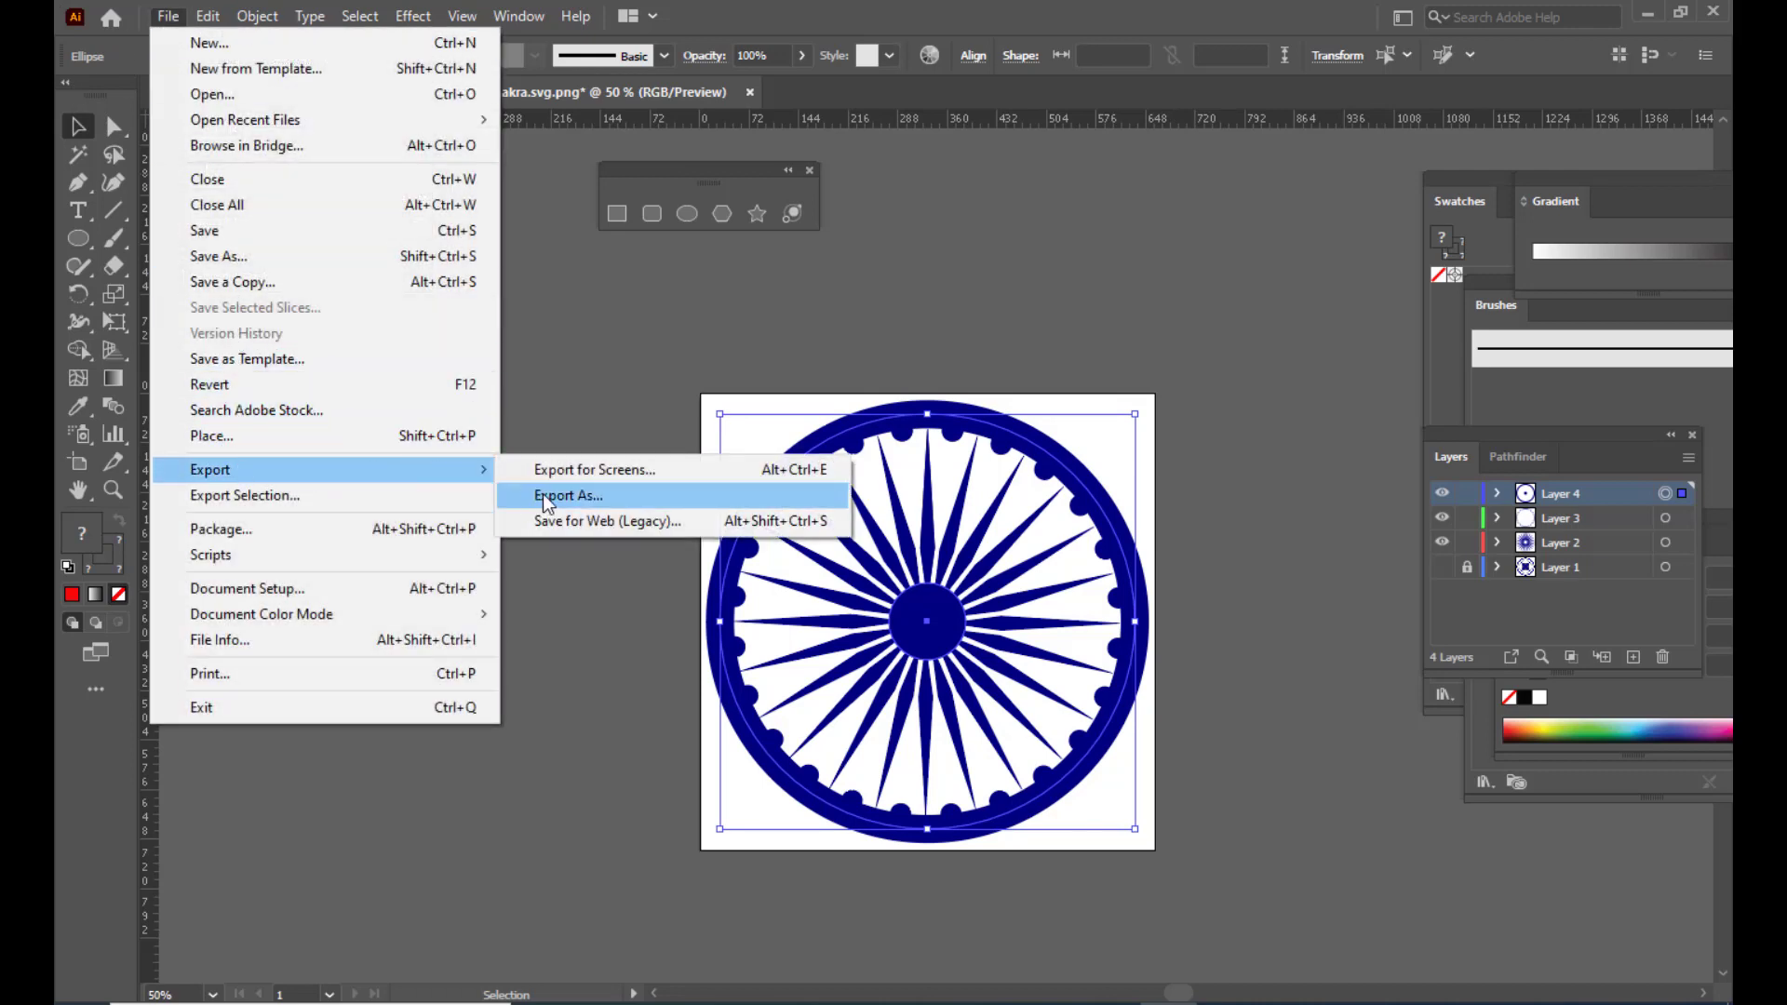
pyautogui.click(547, 501)
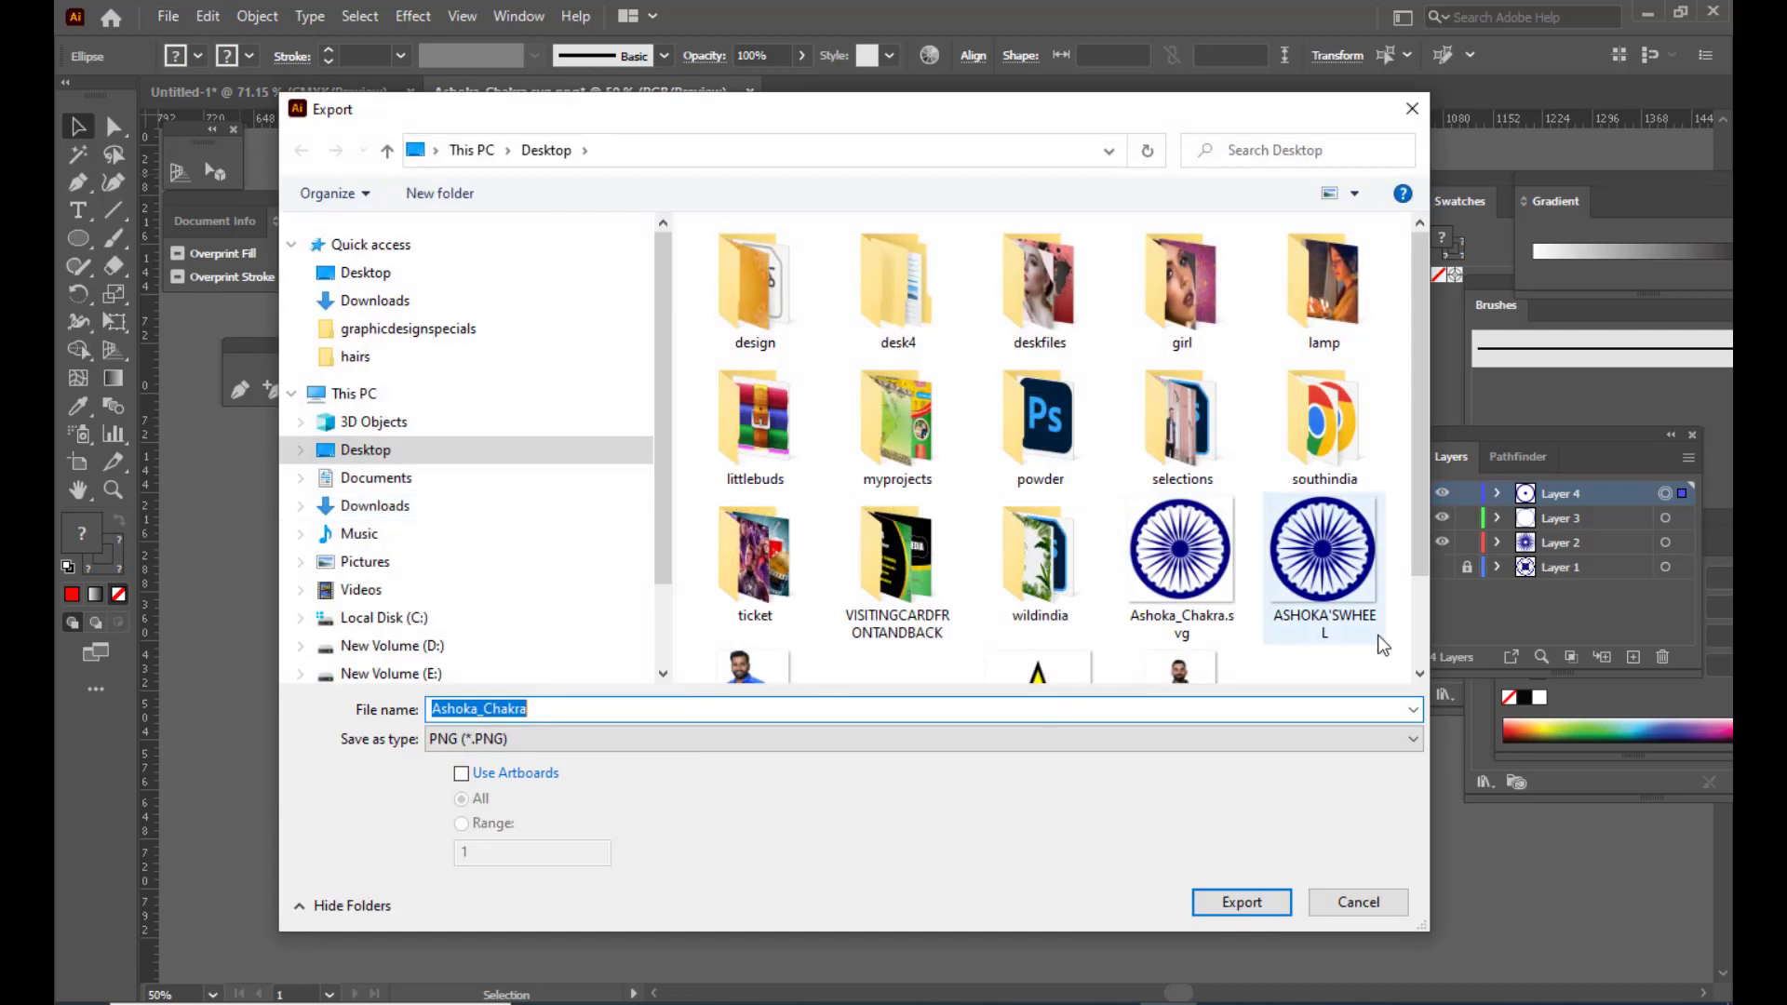
pyautogui.click(1353, 585)
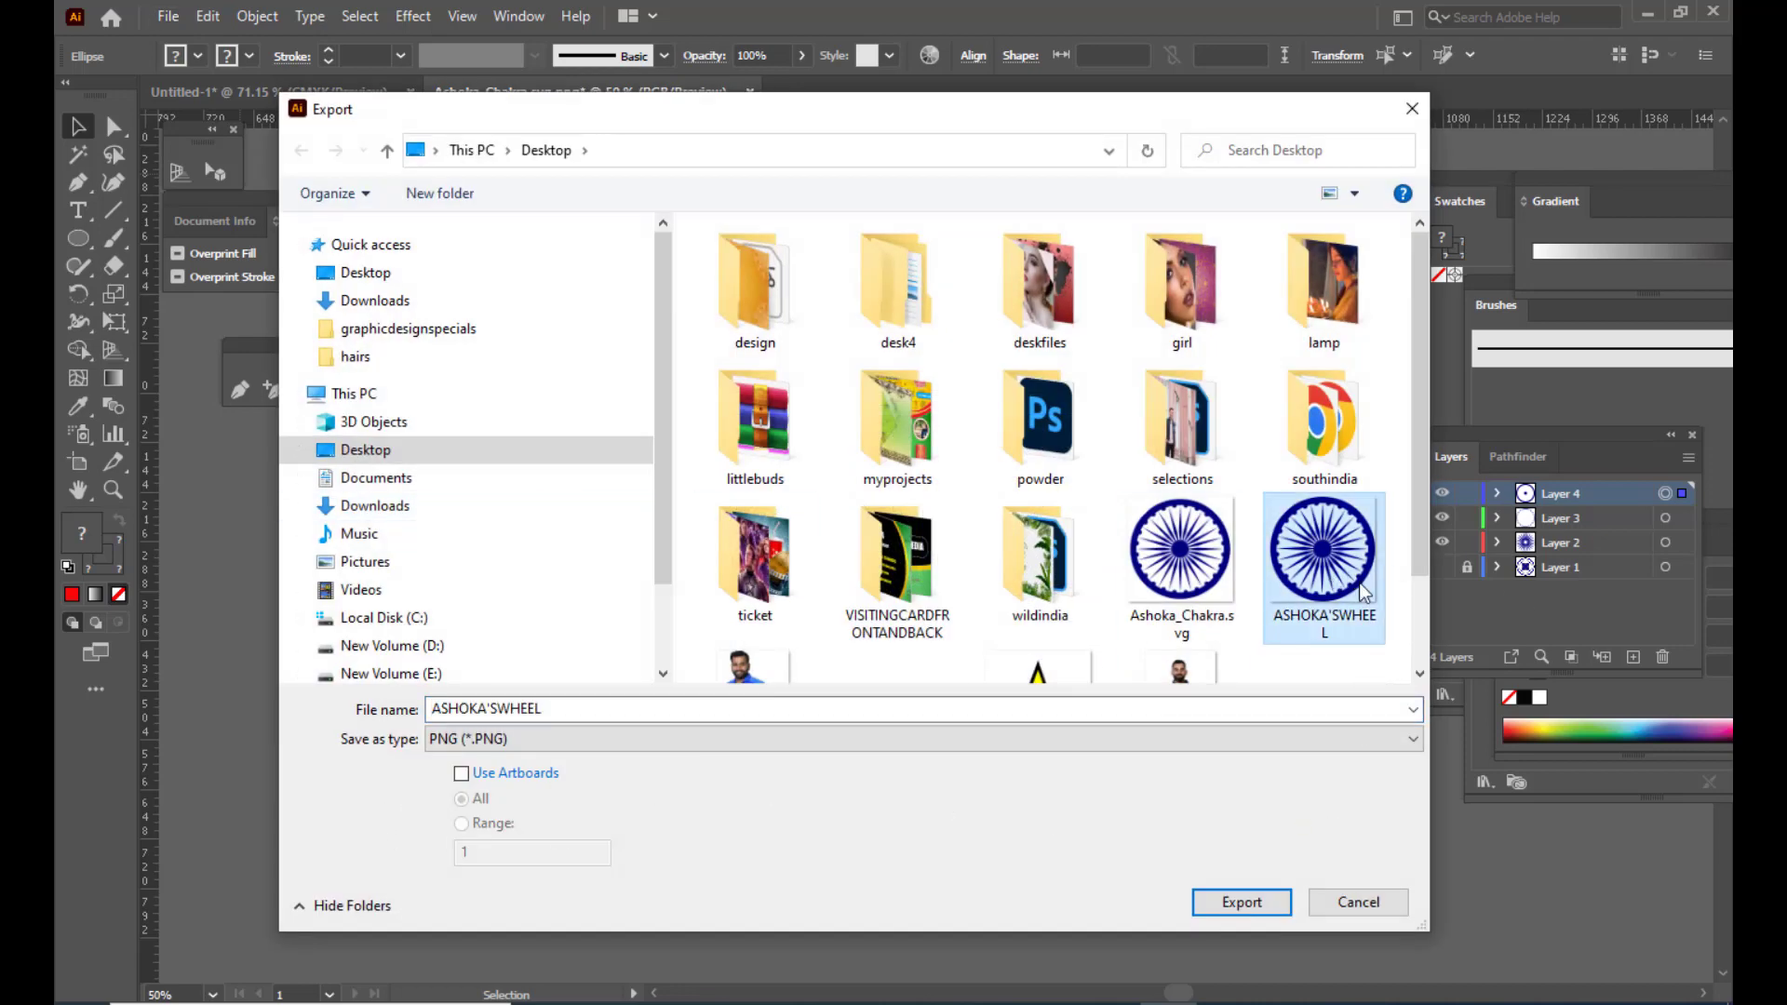
pyautogui.moveTo(956, 109); pyautogui.dragTo(989, 102)
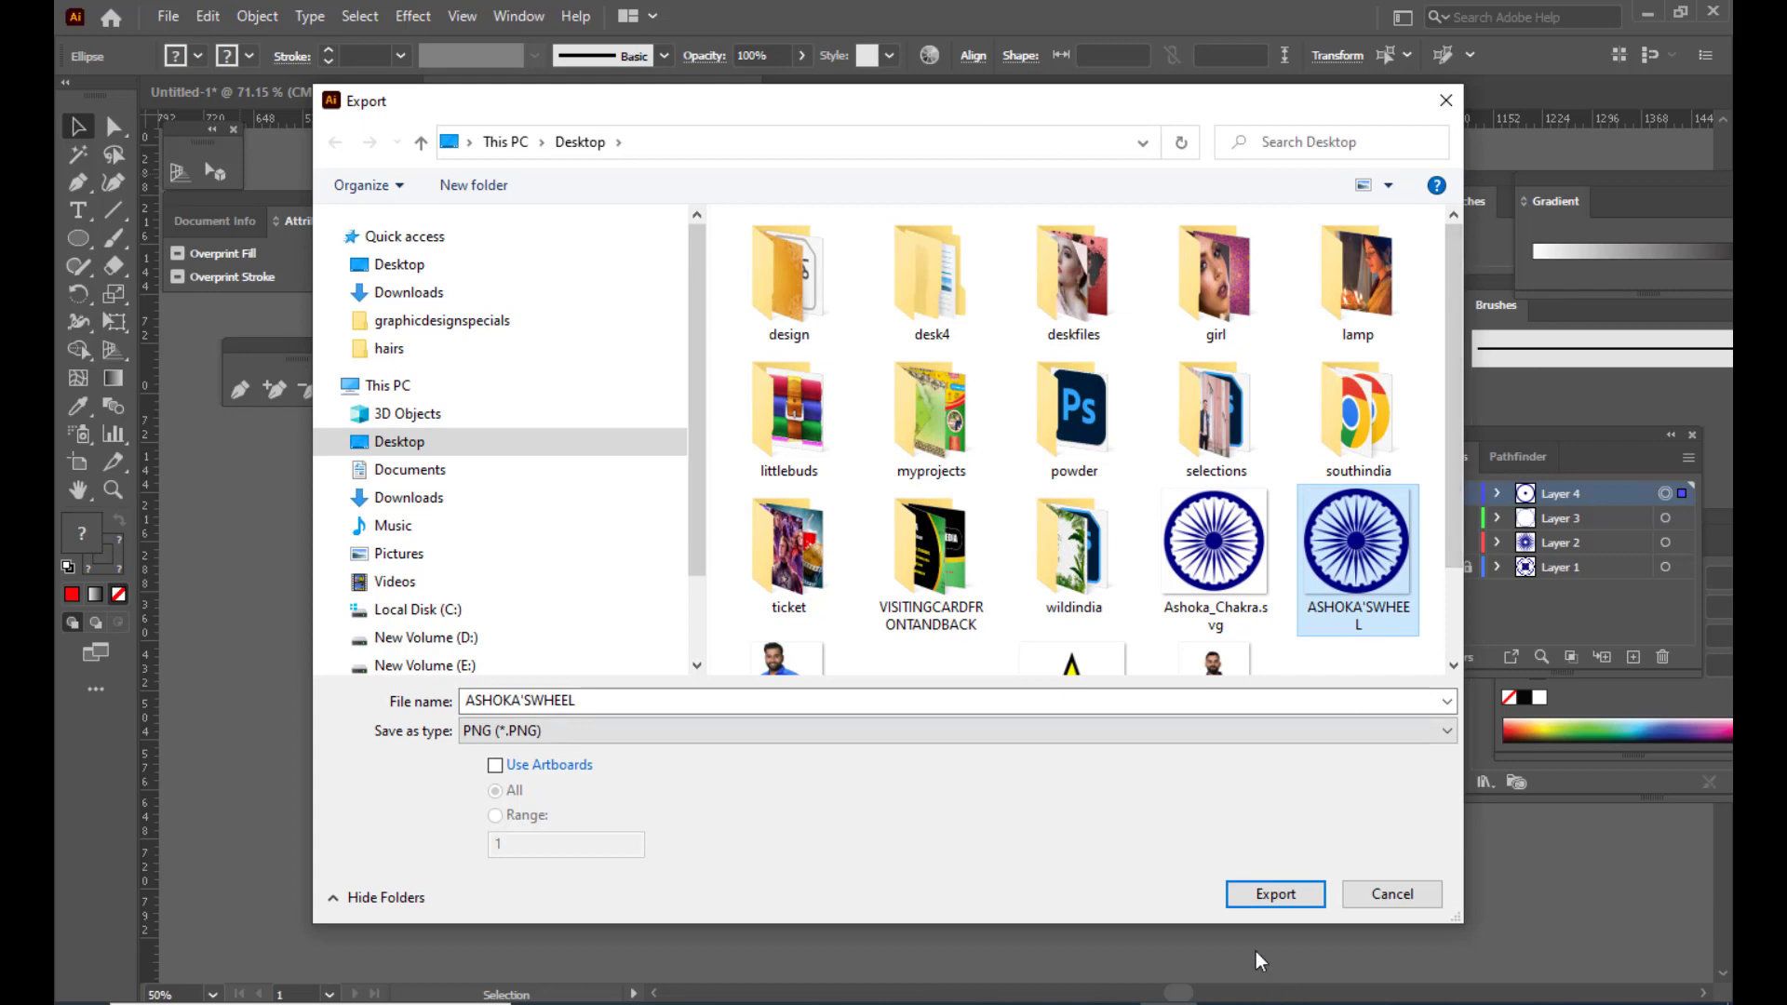
pyautogui.click(1293, 896)
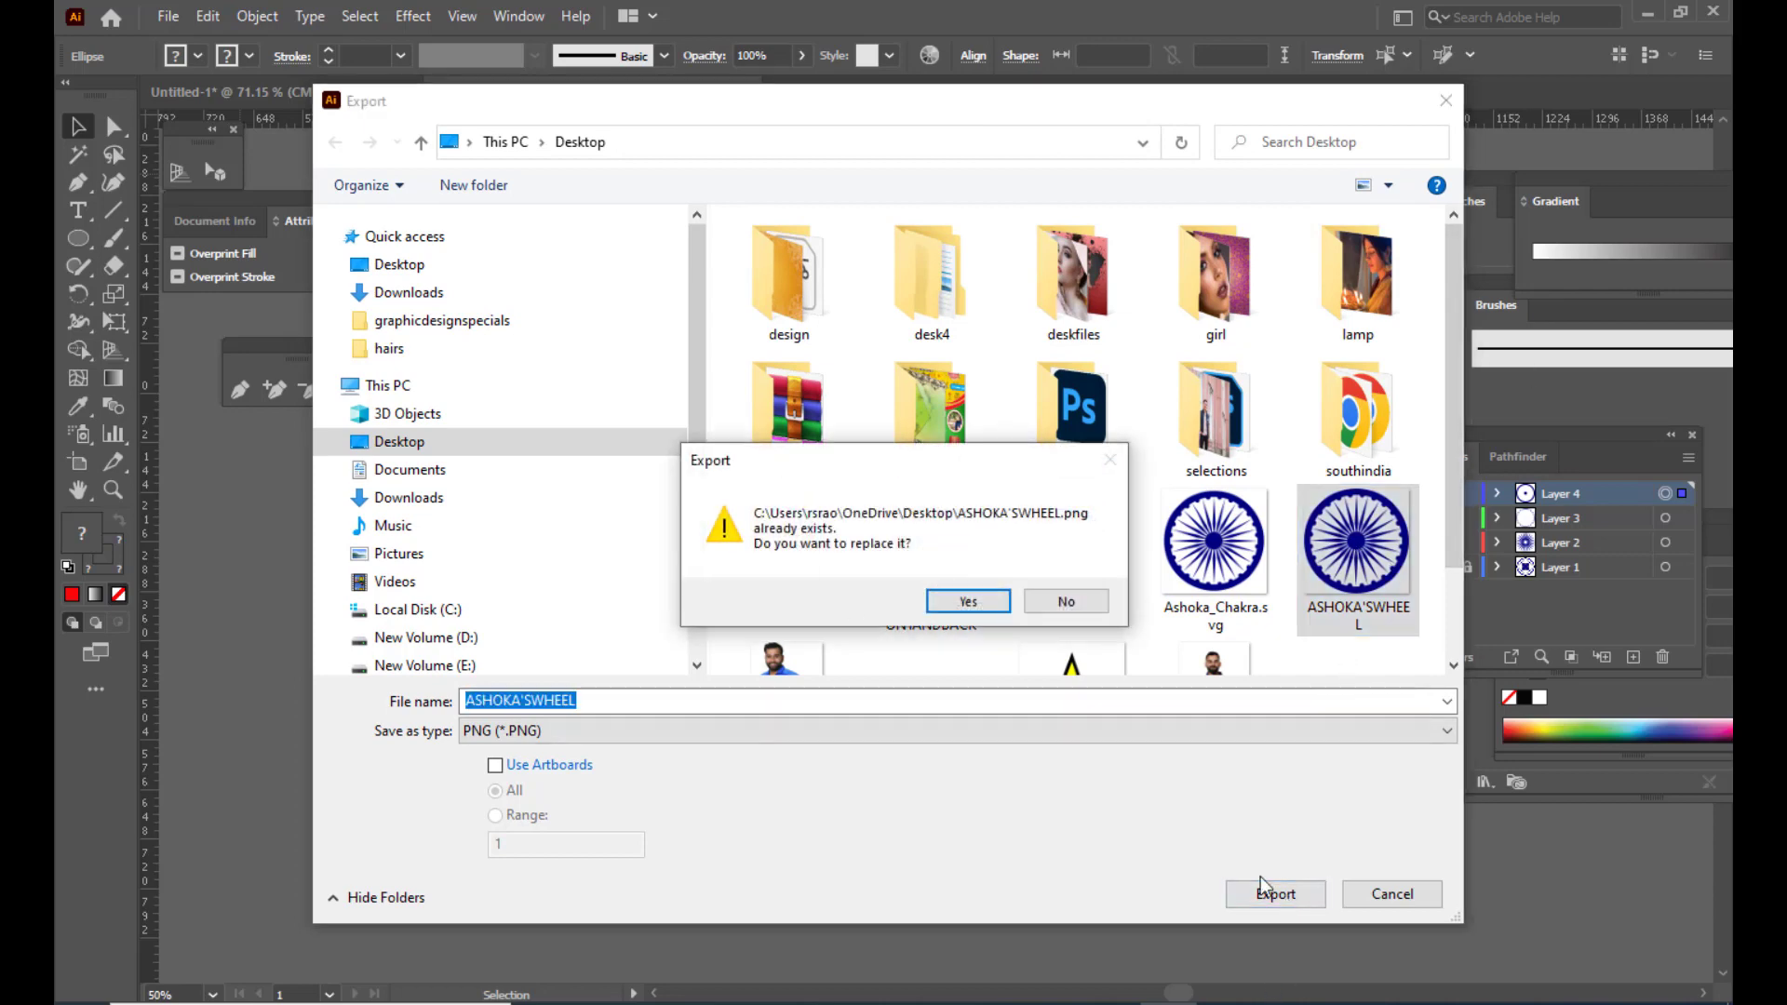
pyautogui.click(955, 600)
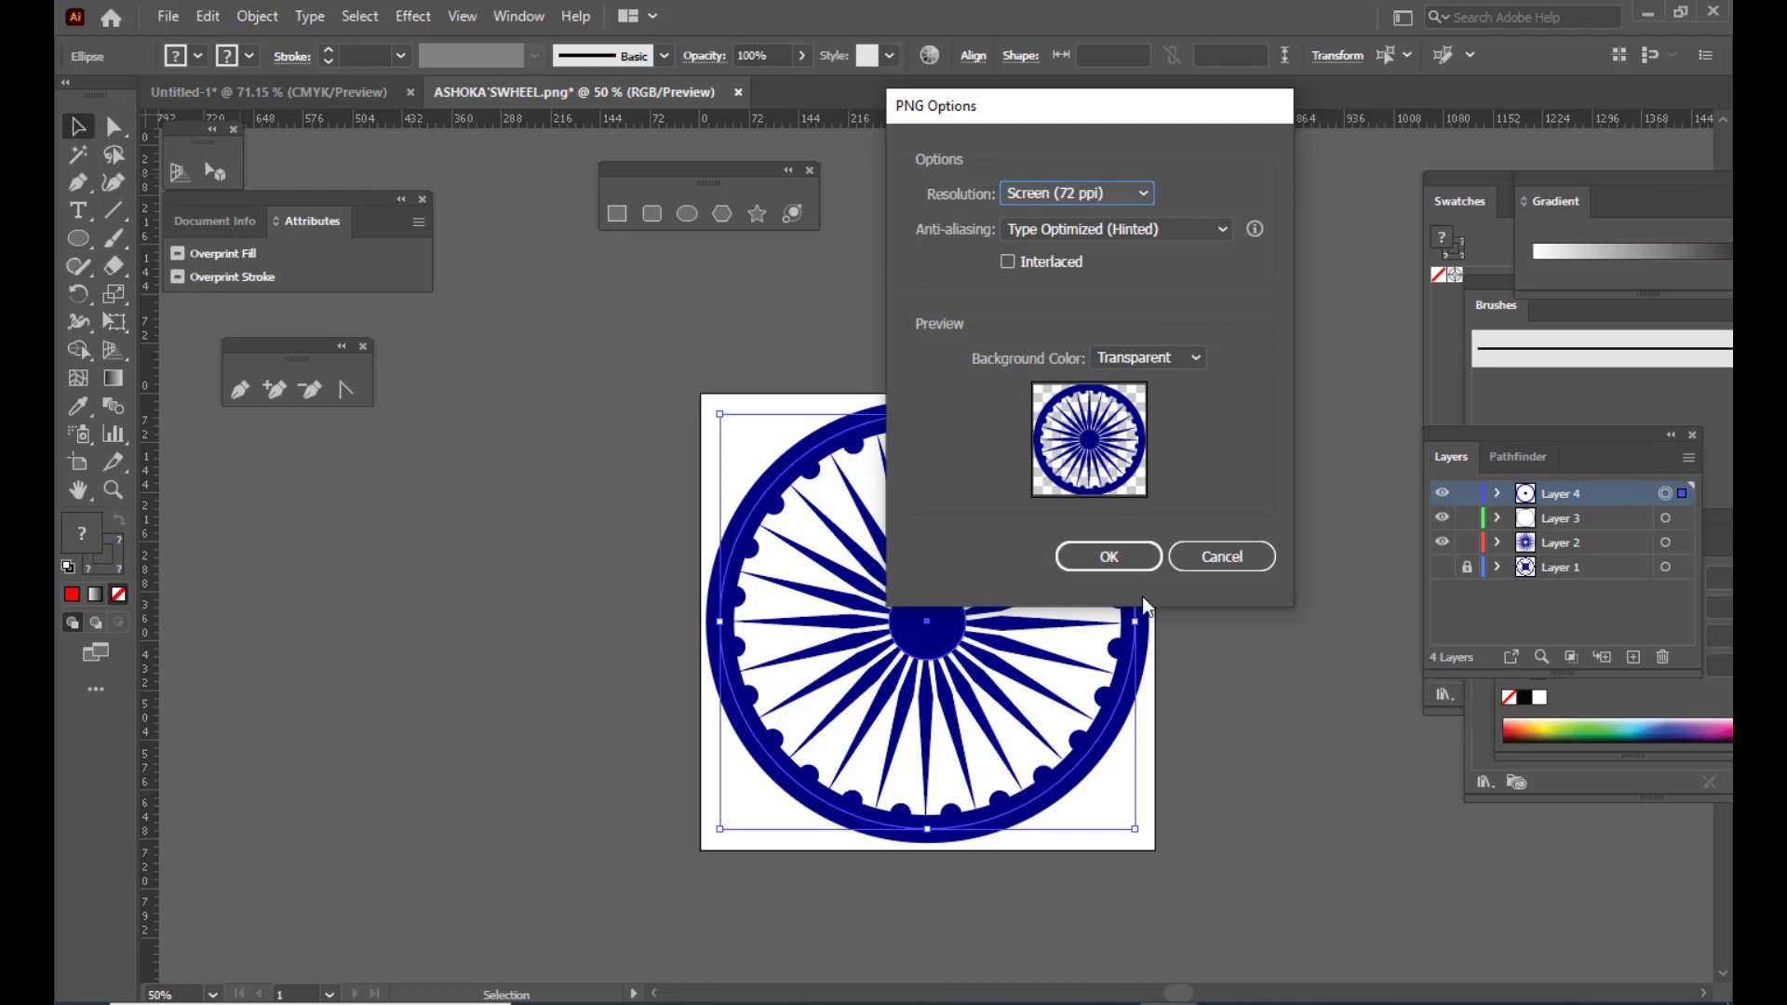
pyautogui.click(1109, 556)
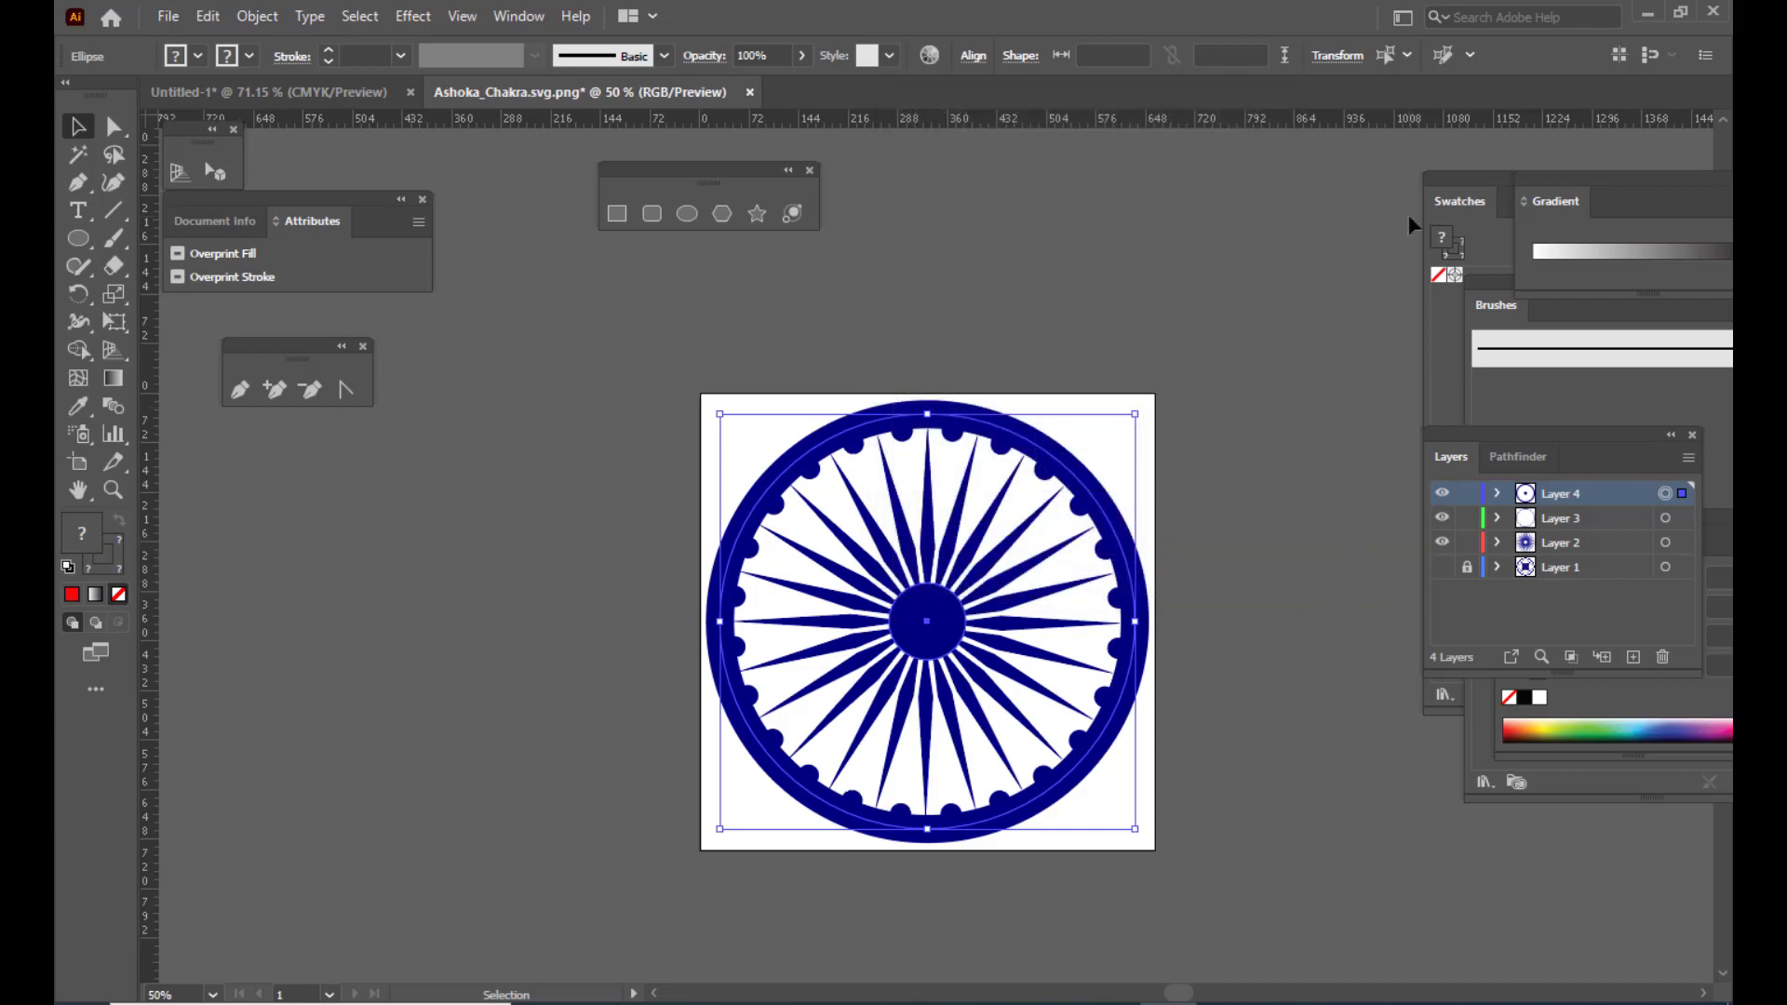
# Minimize the drawing window and open the exported ASHOKA'SWHEEL image from the Desktop in Photos to check it
pyautogui.click(1647, 13)
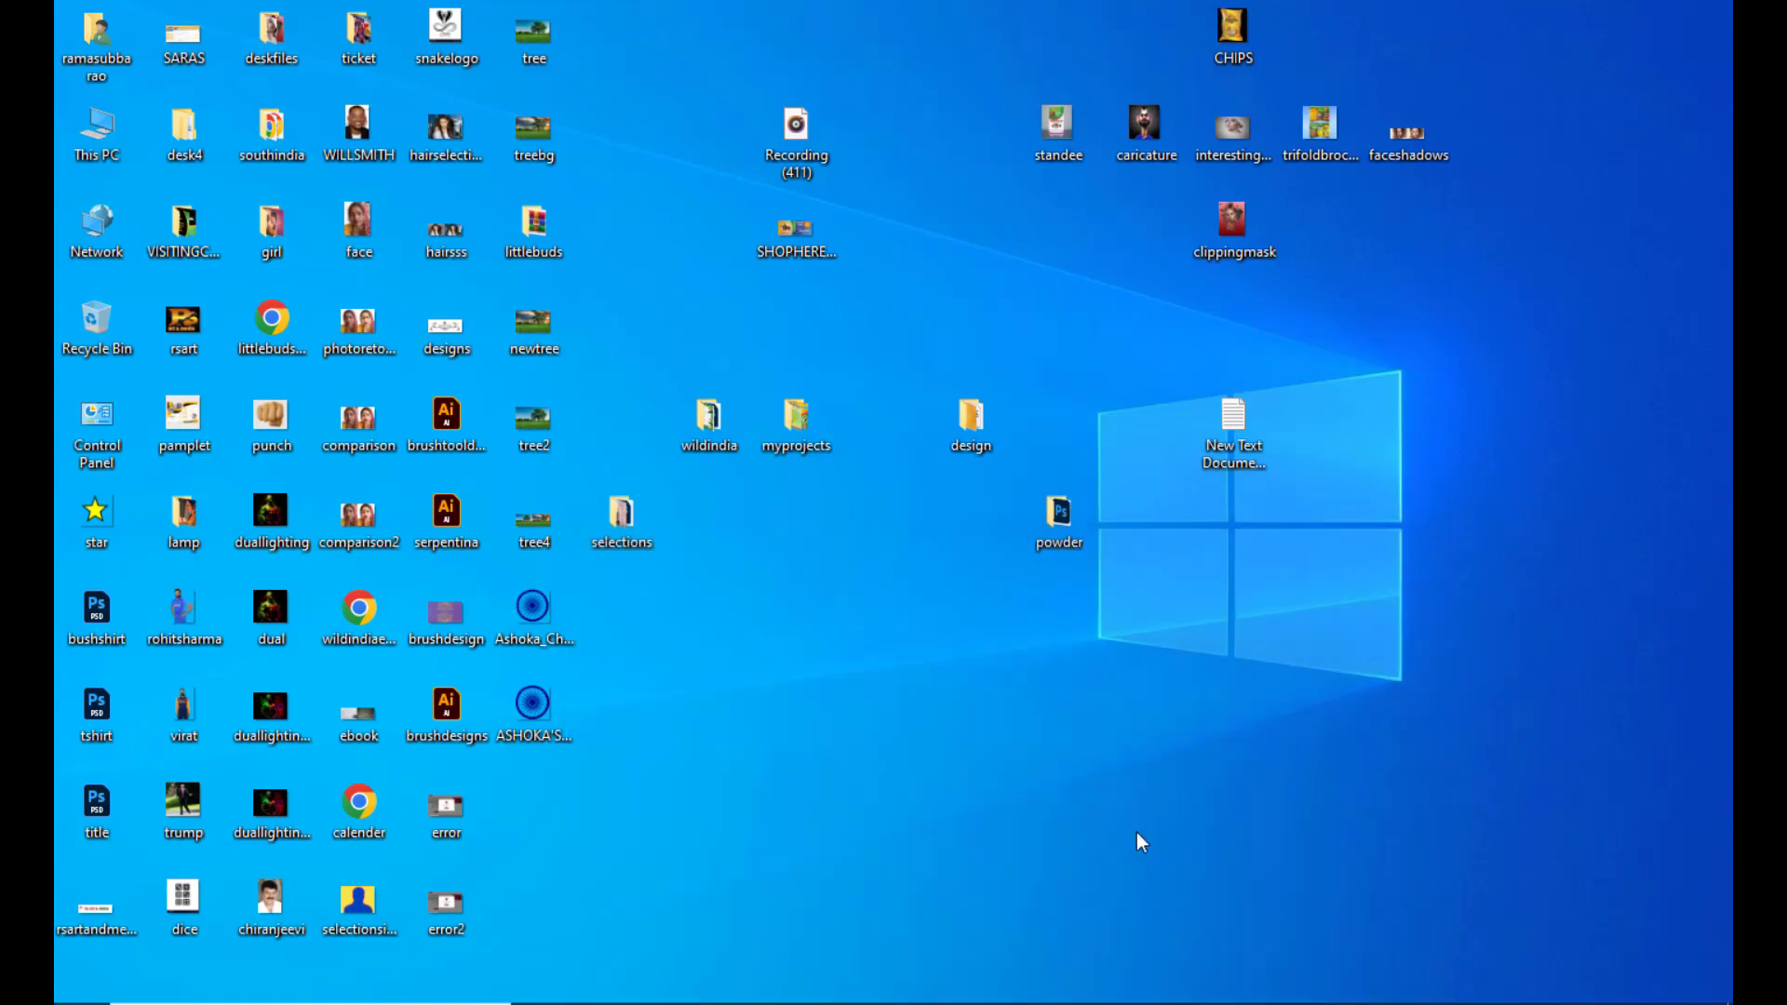
pyautogui.doubleClick(537, 713)
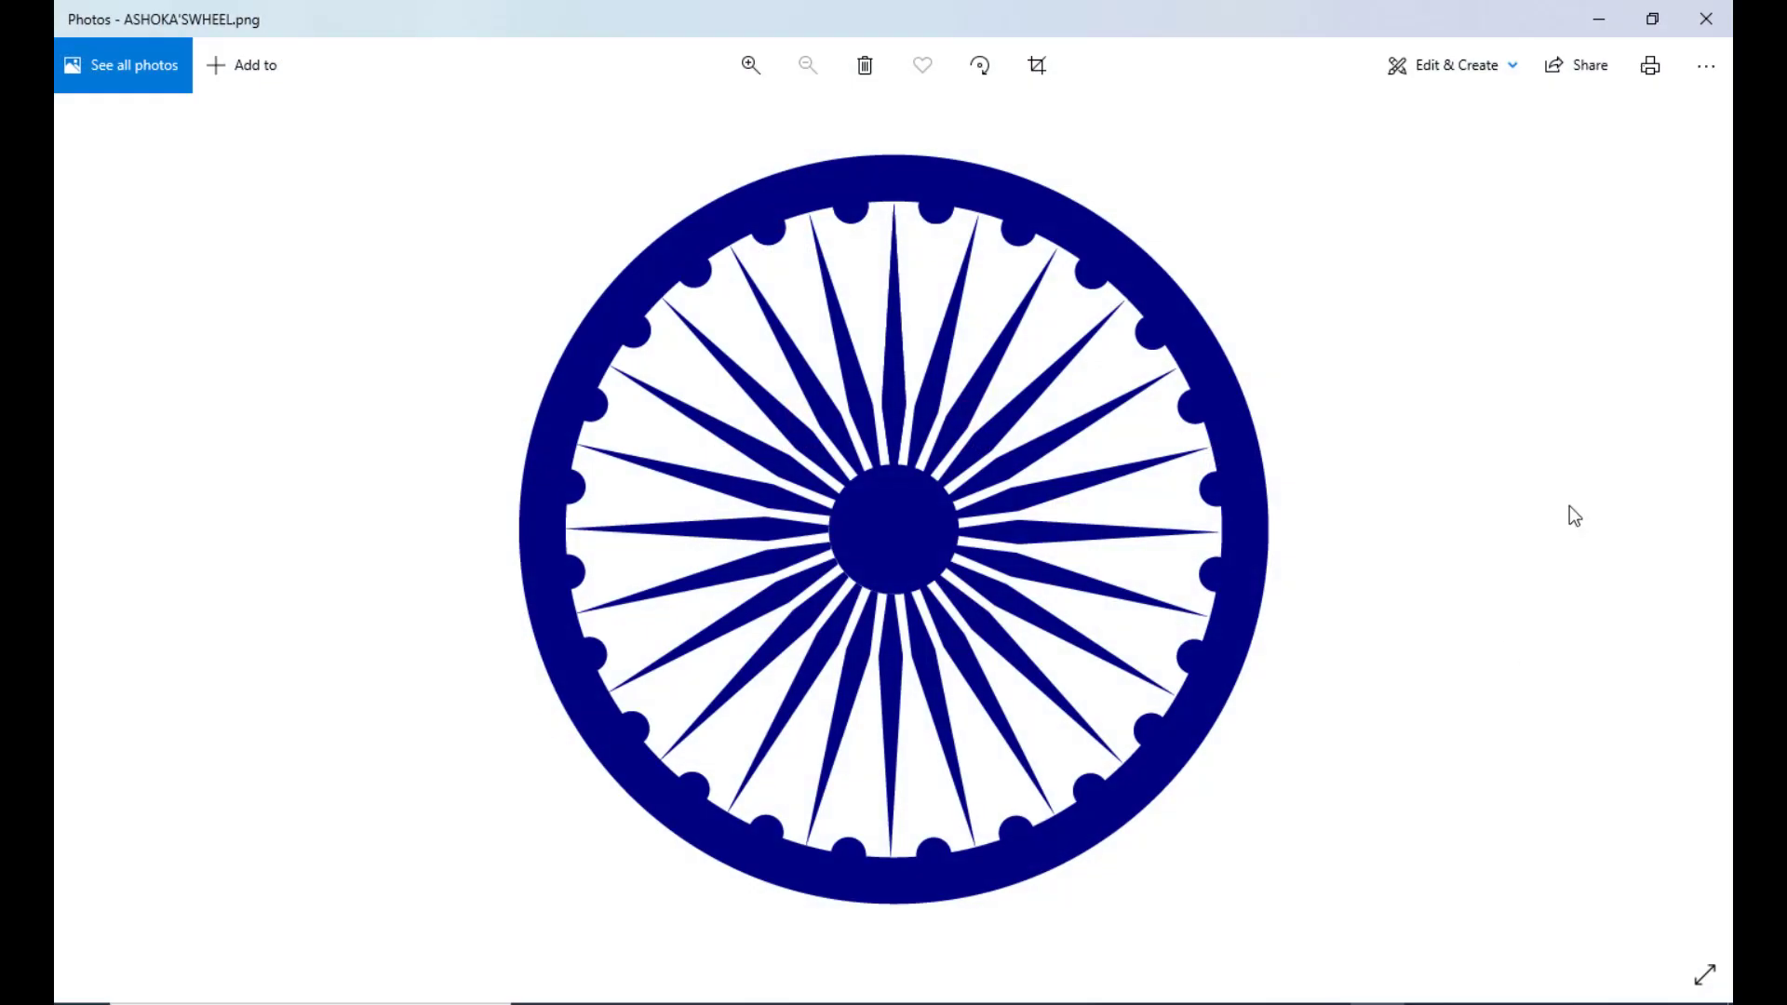